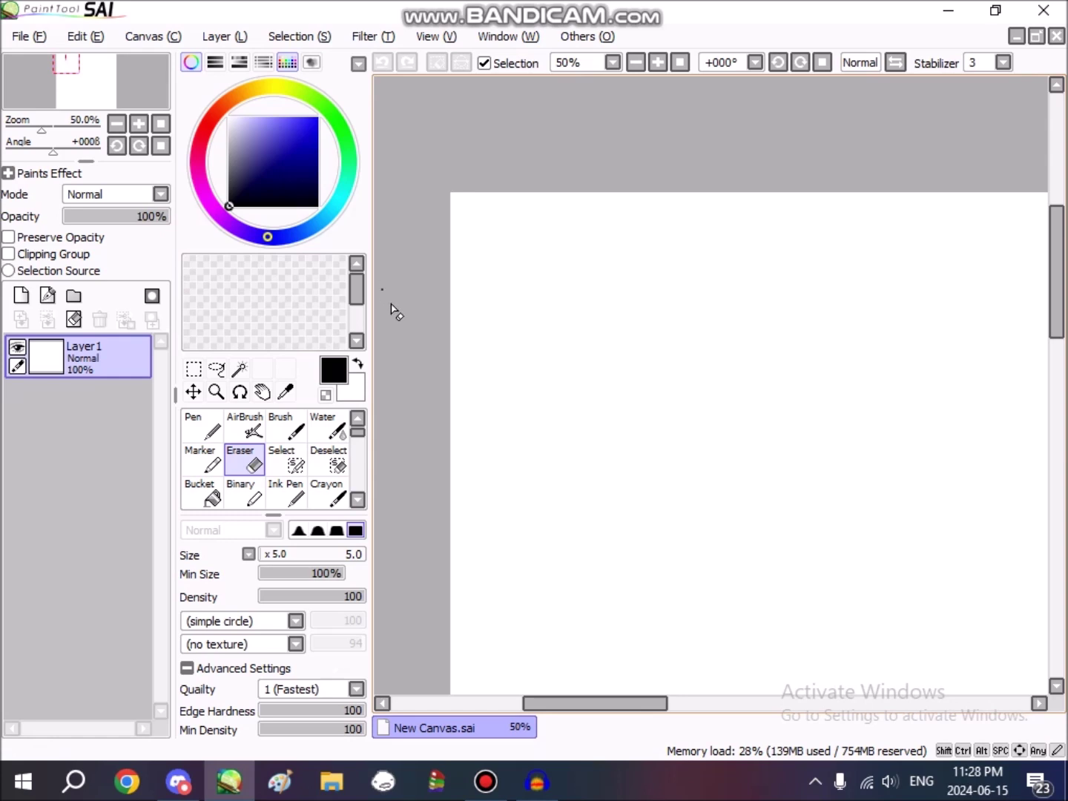
Step: Choose the Binary brush at size 10 and set the drawing colour to light gray
left_click(250, 495)
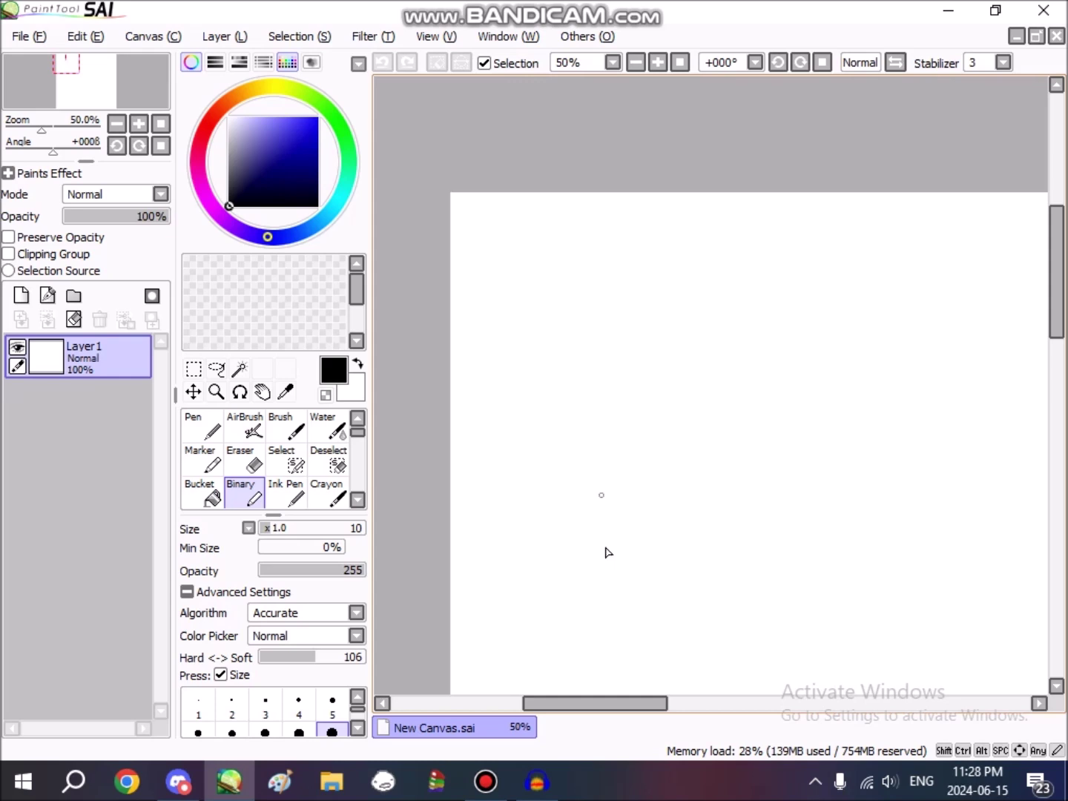
left_click_drag(622, 704, 637, 701)
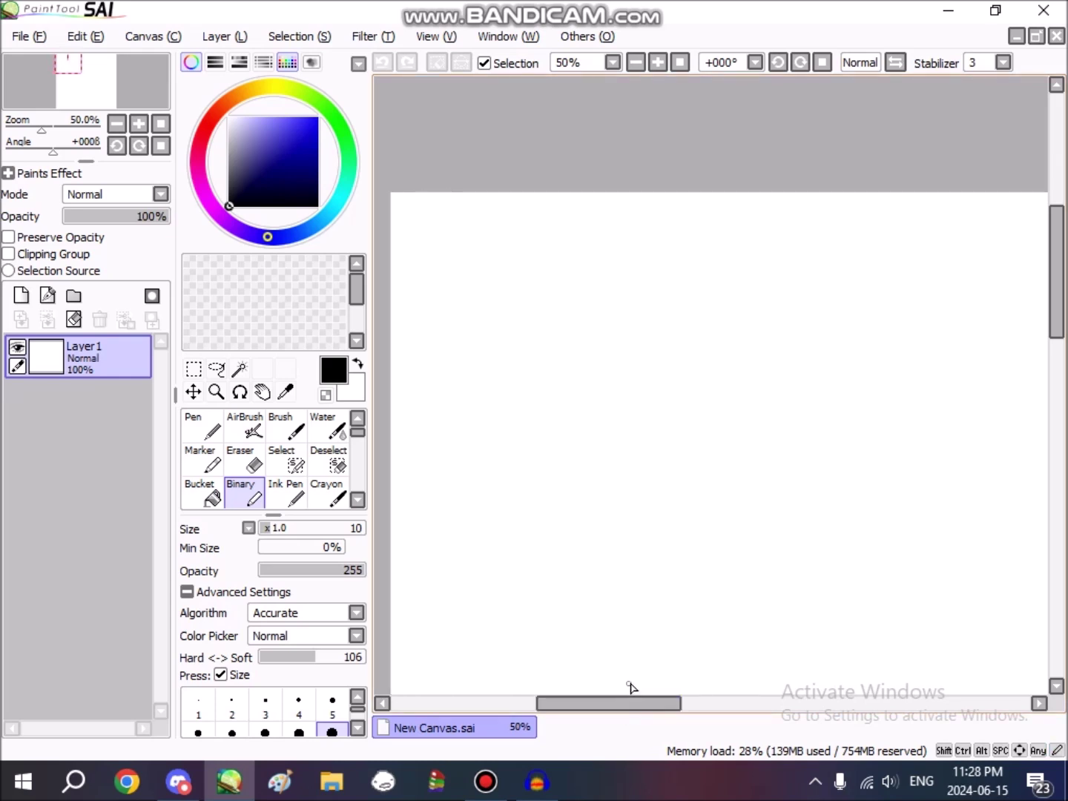
left_click_drag(257, 149, 228, 140)
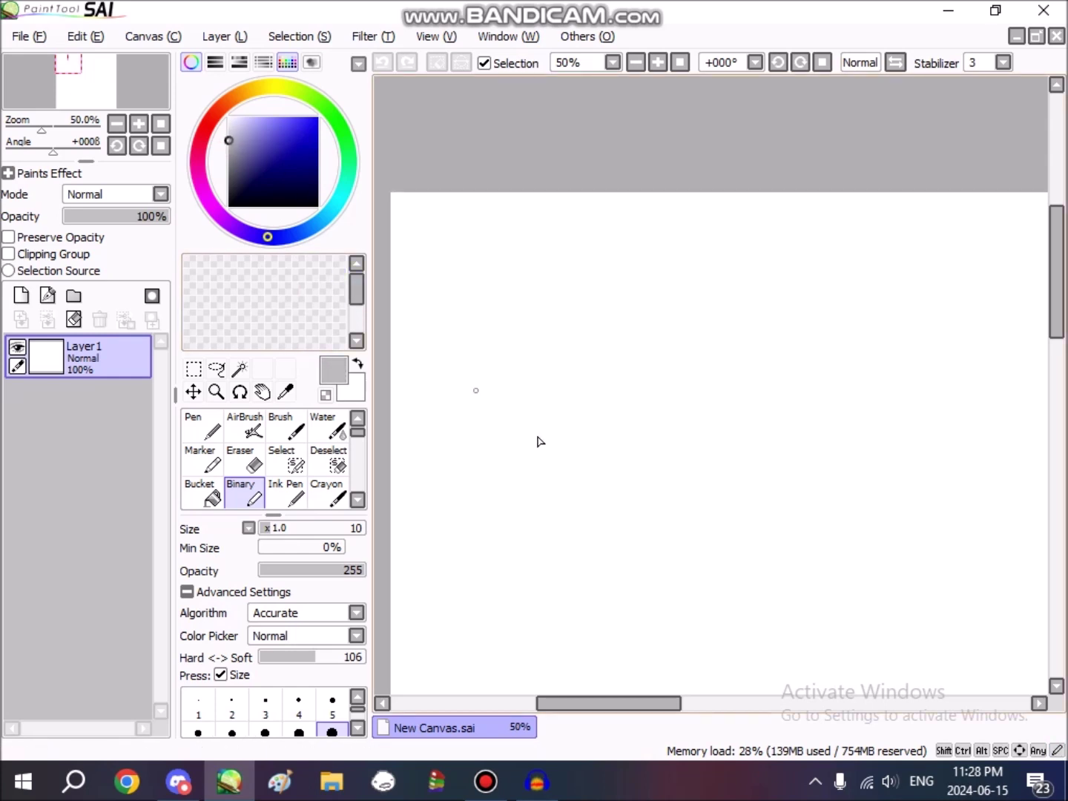
left_click(357, 730)
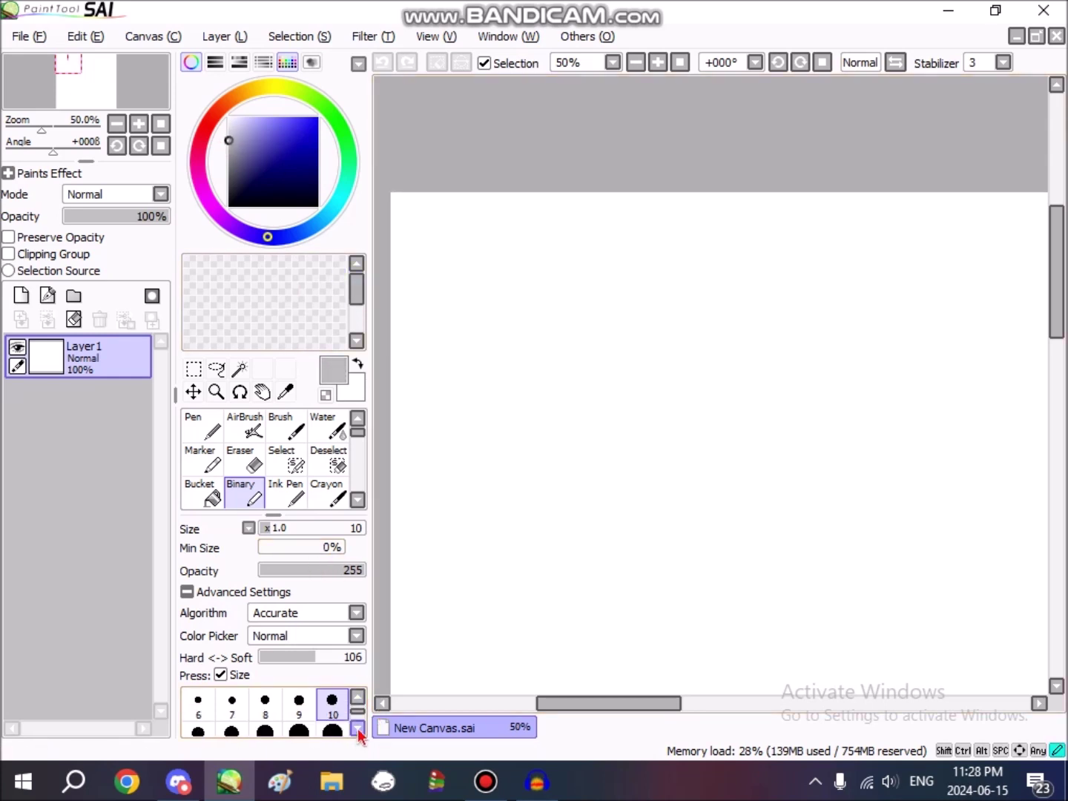
left_click(357, 698)
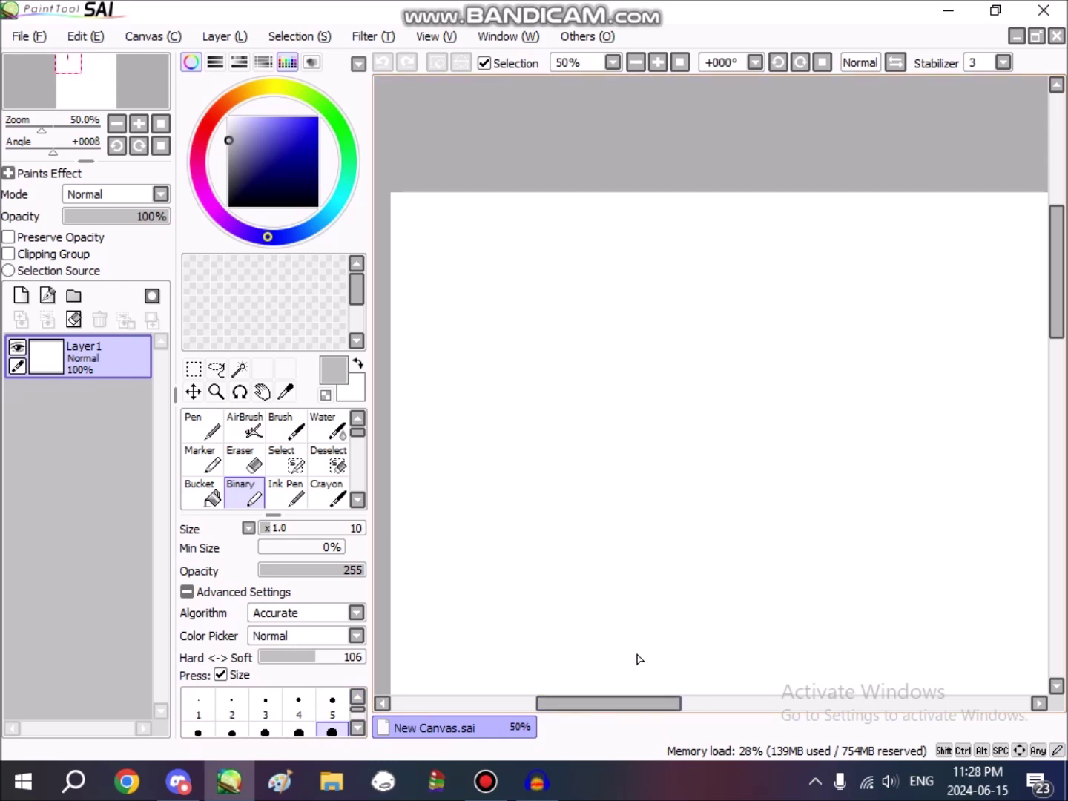
Step: Draw a large light gray circle in the canvas's upper-left area, discarding the stray strokes
left_click_drag(633, 402, 611, 466)
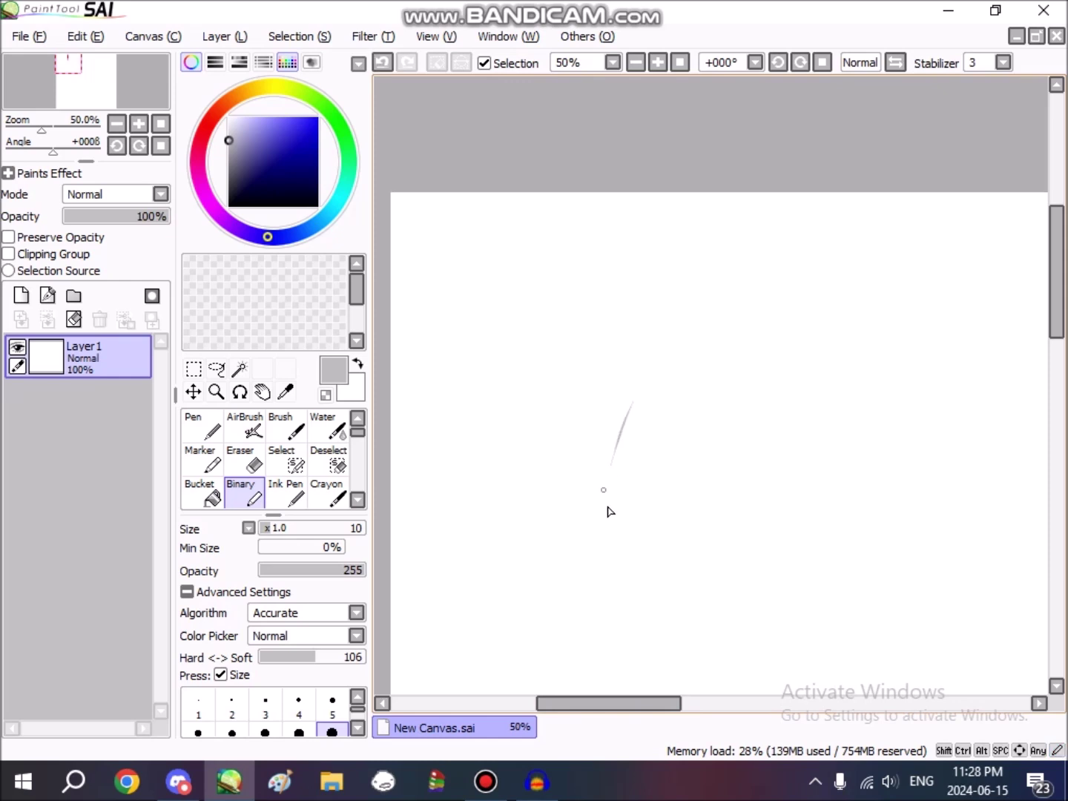
left_click(383, 63)
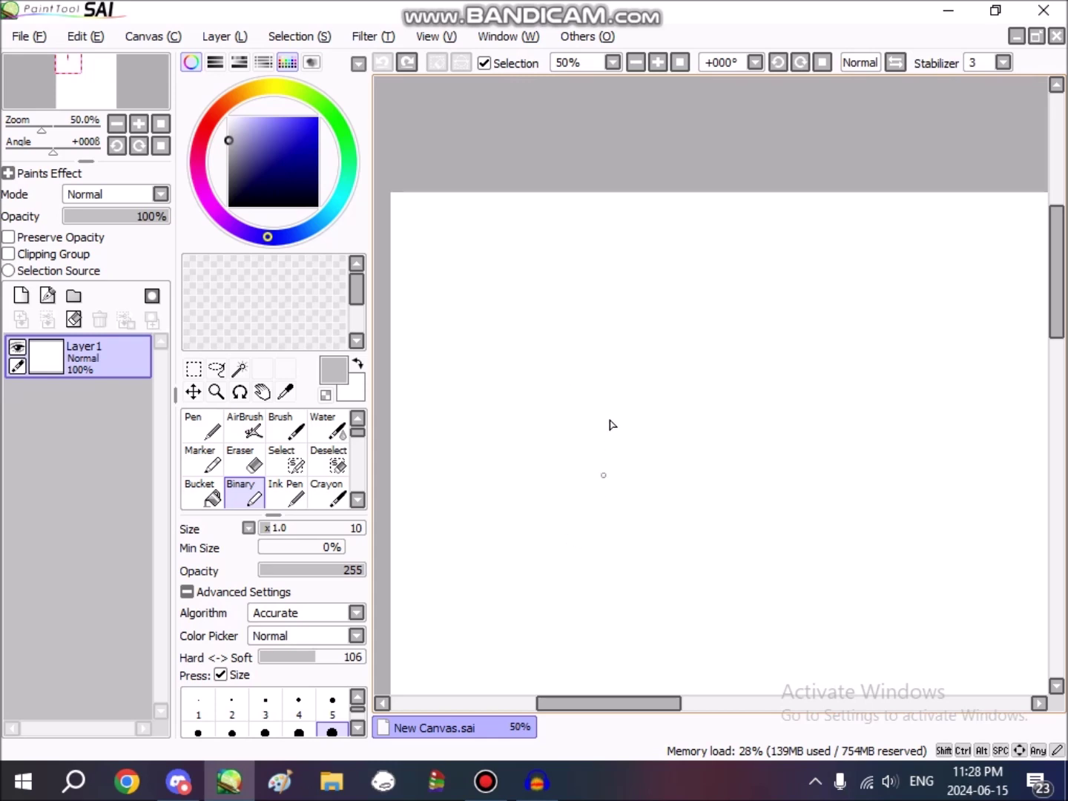
mouse_move(616, 511)
left_mouse_down()
mouse_move(681, 324)
mouse_move(478, 413)
mouse_move(630, 519)
left_mouse_up()
left_click(384, 65)
mouse_move(545, 518)
left_mouse_down()
mouse_move(691, 400)
mouse_move(526, 309)
mouse_move(595, 504)
mouse_move(707, 396)
mouse_move(620, 233)
mouse_move(519, 265)
mouse_move(477, 422)
mouse_move(548, 491)
mouse_move(618, 494)
left_mouse_up()
left_click(384, 64)
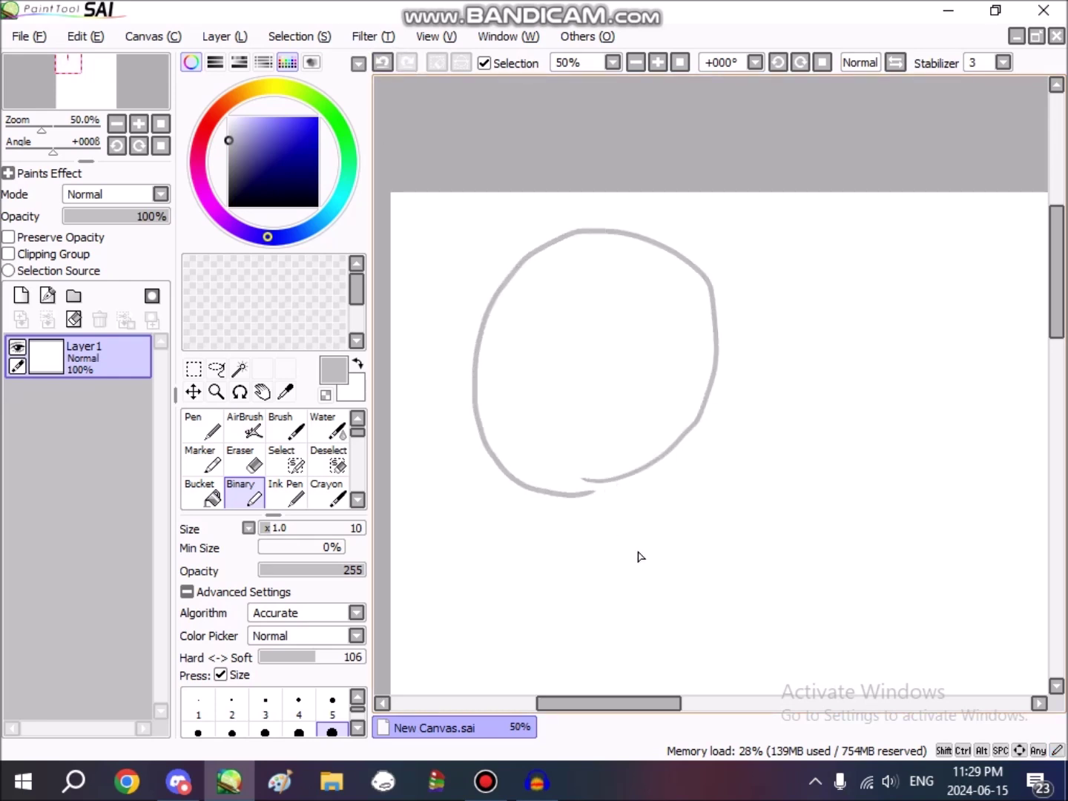
Step: Lasso the right half of the circle and stretch it slightly downward to close the gap at the base
left_click(217, 369)
mouse_move(613, 205)
left_mouse_down()
mouse_move(578, 275)
mouse_move(570, 479)
mouse_move(658, 484)
mouse_move(743, 374)
mouse_move(707, 245)
mouse_move(654, 217)
mouse_move(601, 210)
left_mouse_up()
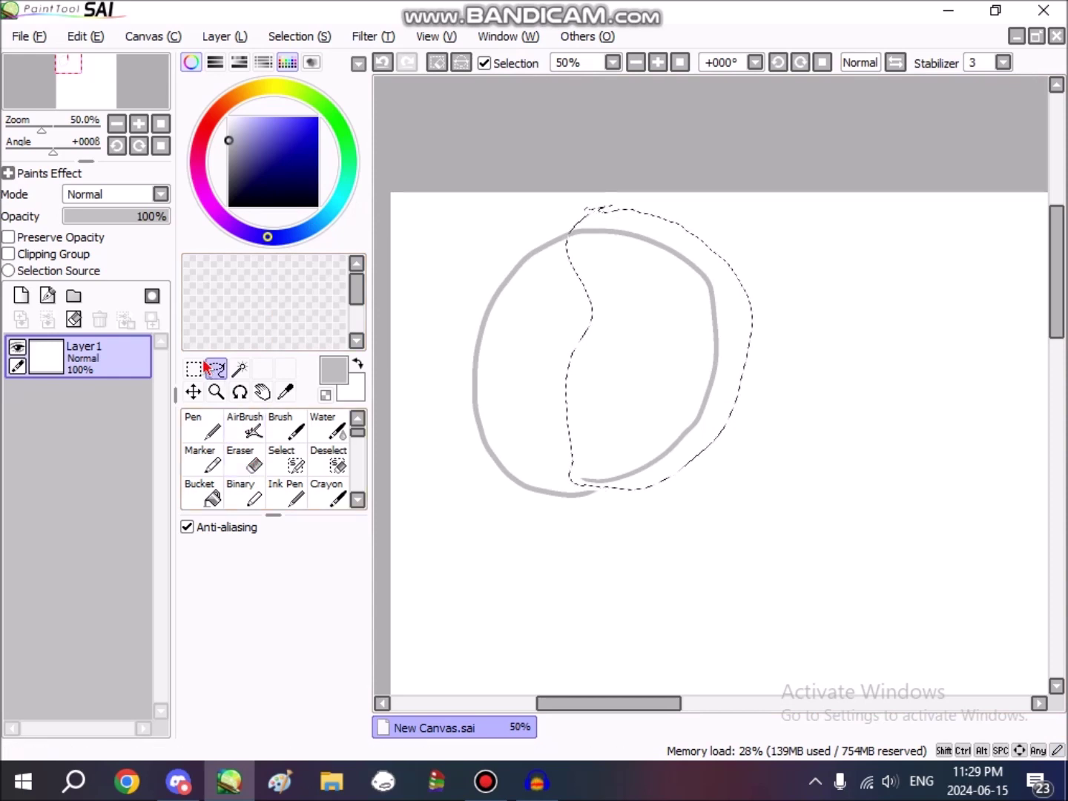
key("ctrl+t")
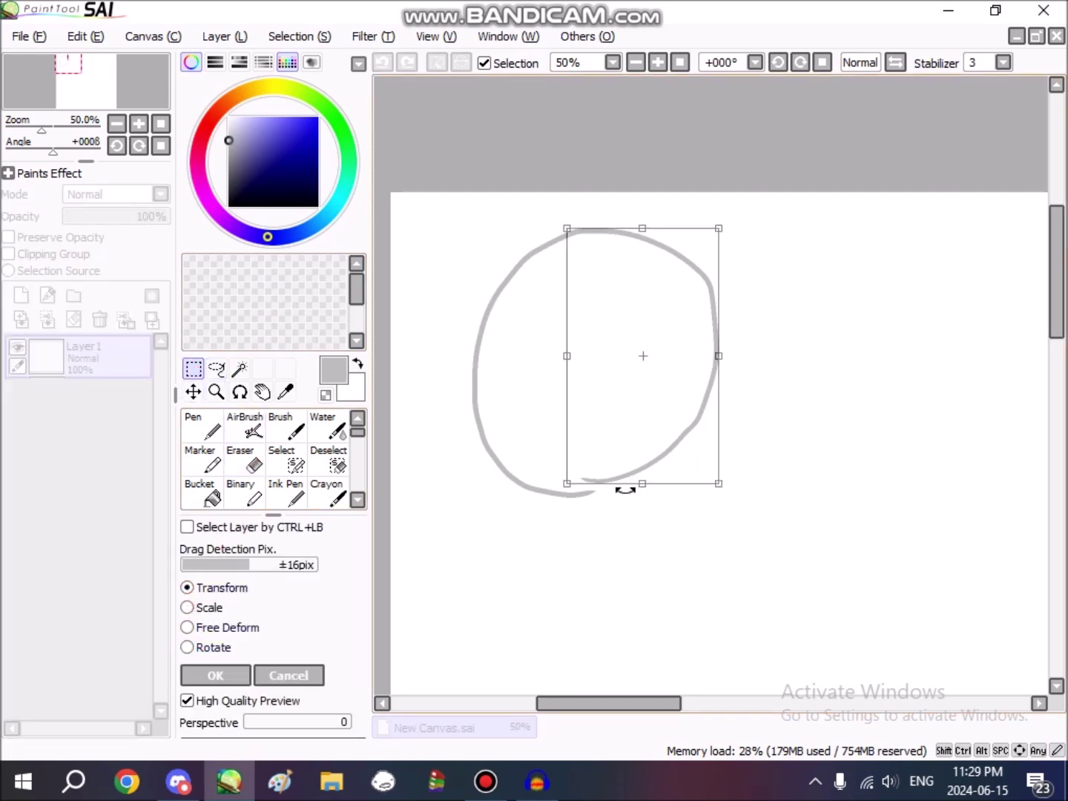
left_click_drag(645, 488, 644, 496)
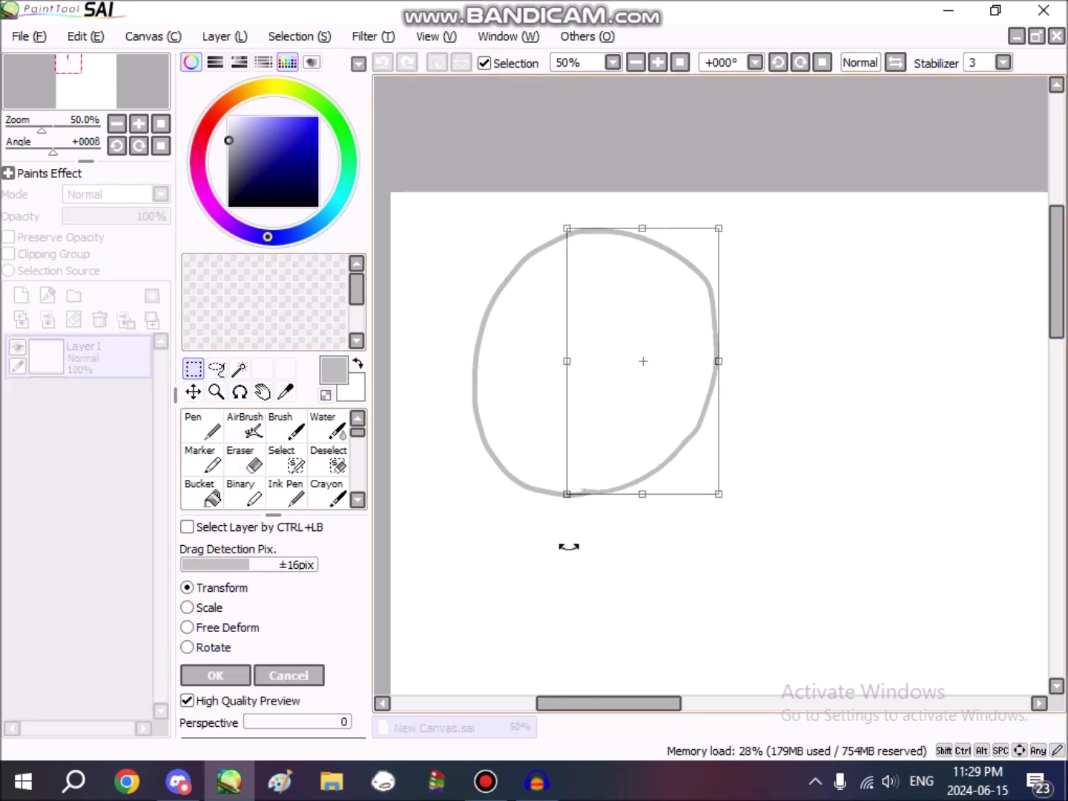
left_click(252, 675)
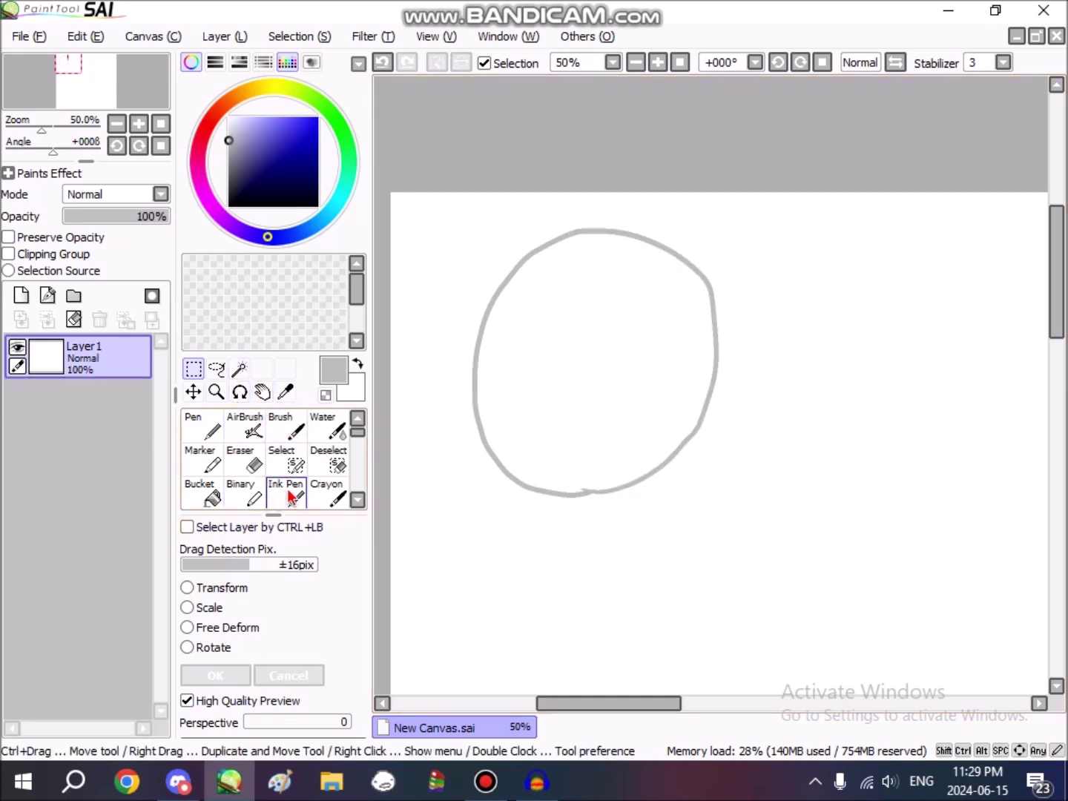
Step: Add a new layer and draw a boxy head outline with a narrowed chin to the right of the circle using the Binary brush
left_click(21, 296)
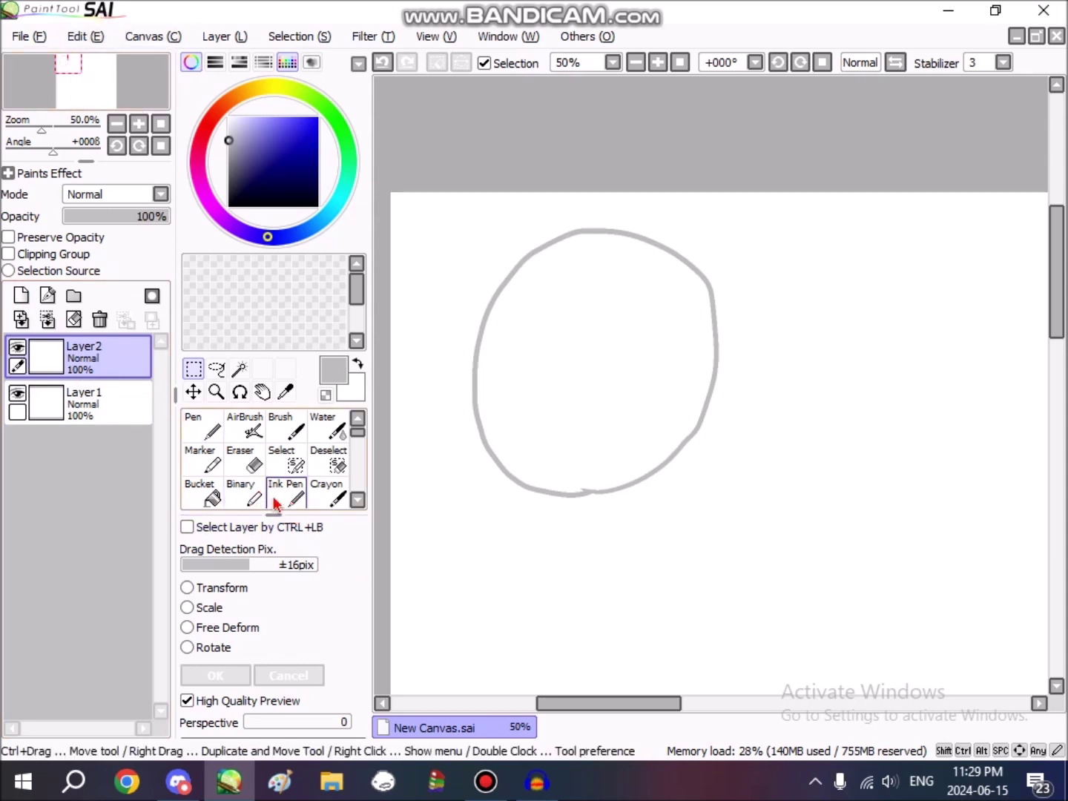
left_click(250, 495)
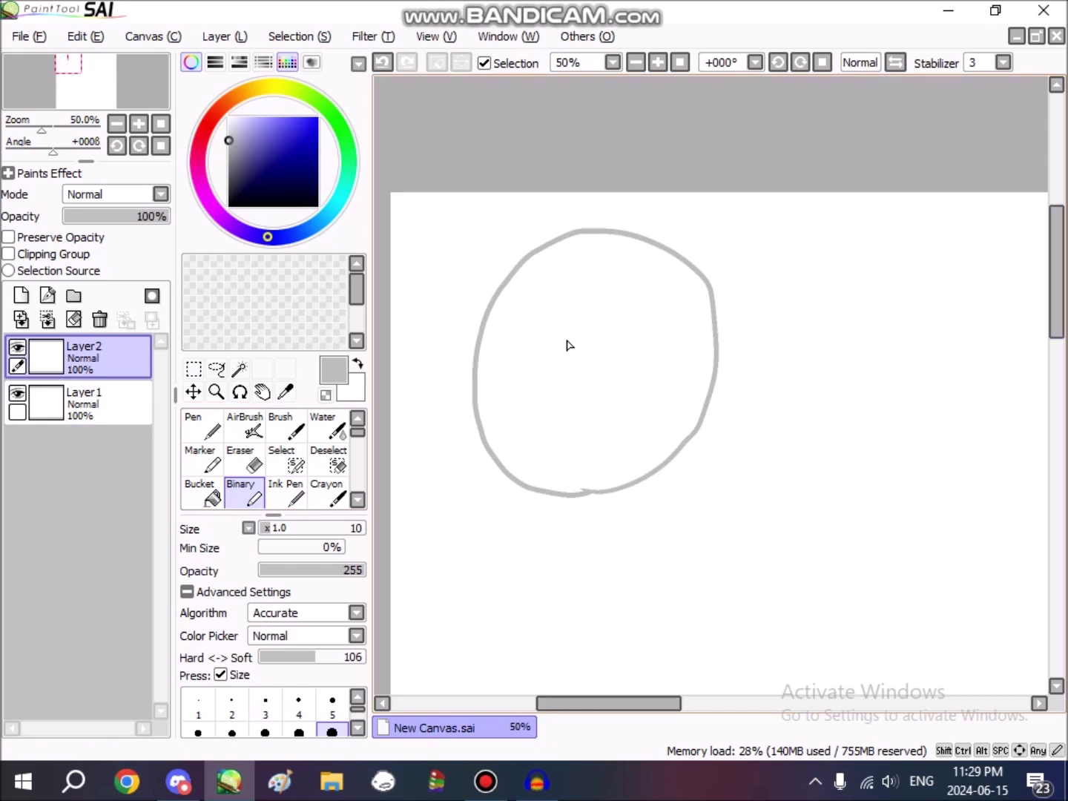
mouse_move(1046, 239)
left_mouse_down()
mouse_move(1048, 280)
mouse_move(1046, 252)
left_mouse_up()
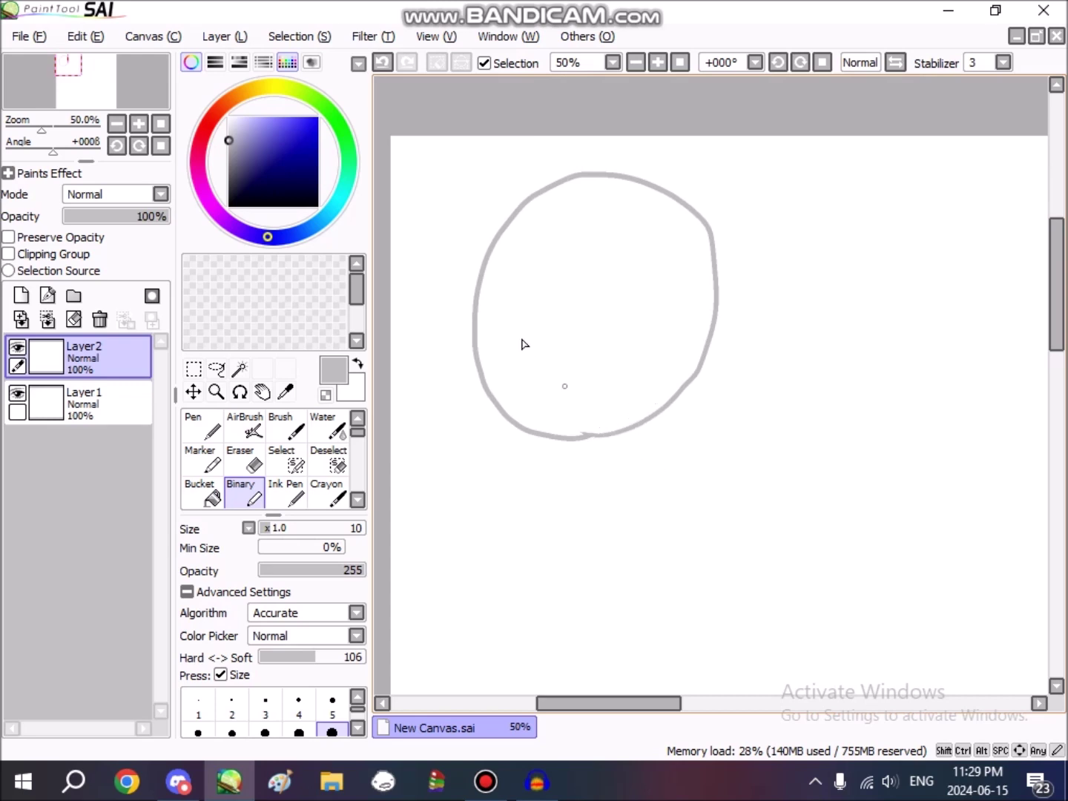
left_click_drag(632, 703, 680, 704)
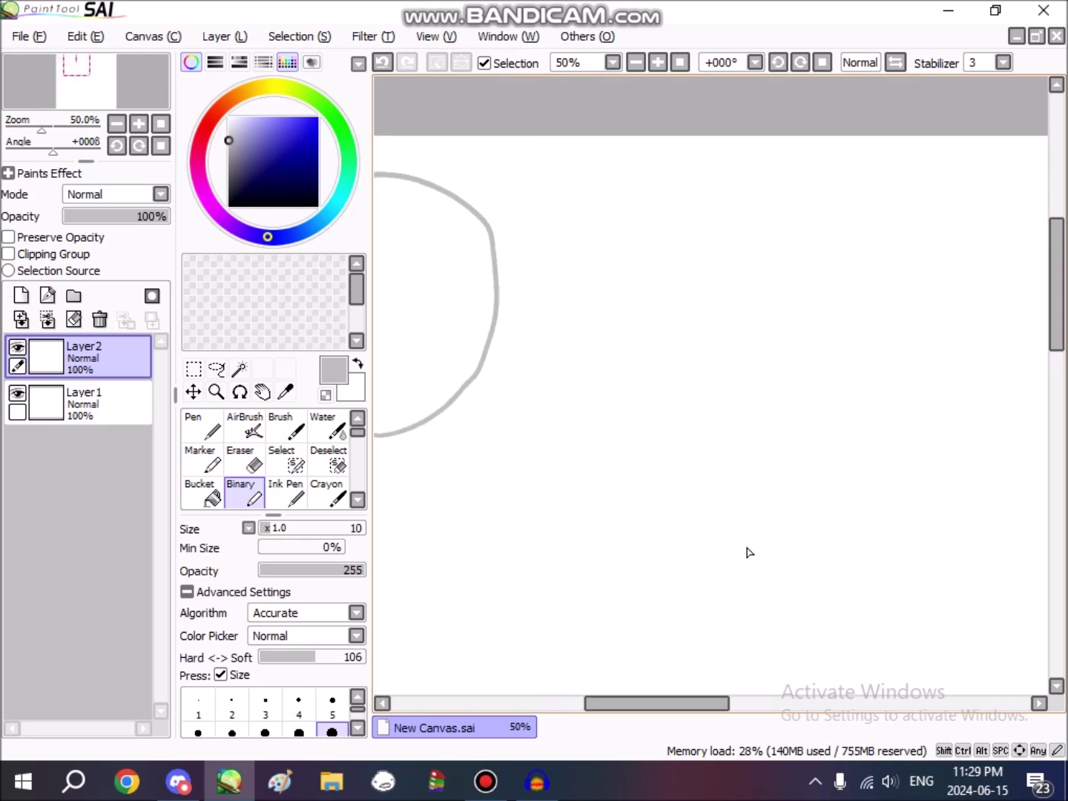
mouse_move(772, 305)
left_mouse_down()
mouse_move(685, 306)
mouse_move(635, 334)
mouse_move(629, 477)
mouse_move(660, 503)
mouse_move(723, 526)
mouse_move(769, 501)
mouse_move(816, 408)
mouse_move(800, 316)
mouse_move(758, 303)
left_mouse_up()
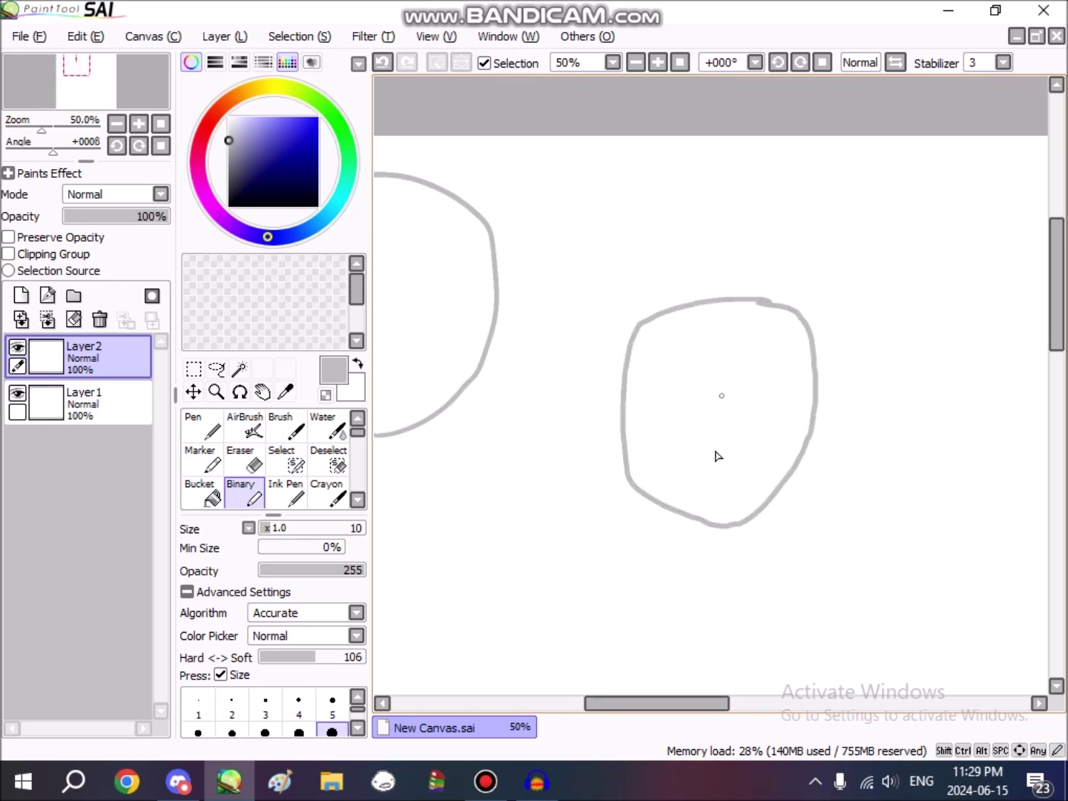
Step: Draw an angular nose, a mouth with square teeth, and two oval eyes with arched brows inside the boxy head
mouse_move(712, 407)
left_mouse_down()
mouse_move(687, 440)
mouse_move(734, 474)
mouse_move(672, 472)
mouse_move(678, 508)
mouse_move(747, 503)
mouse_move(760, 493)
mouse_move(758, 472)
mouse_move(753, 502)
mouse_move(699, 494)
mouse_move(684, 477)
mouse_move(684, 491)
mouse_move(705, 474)
mouse_move(717, 497)
mouse_move(729, 474)
mouse_move(730, 502)
left_mouse_up()
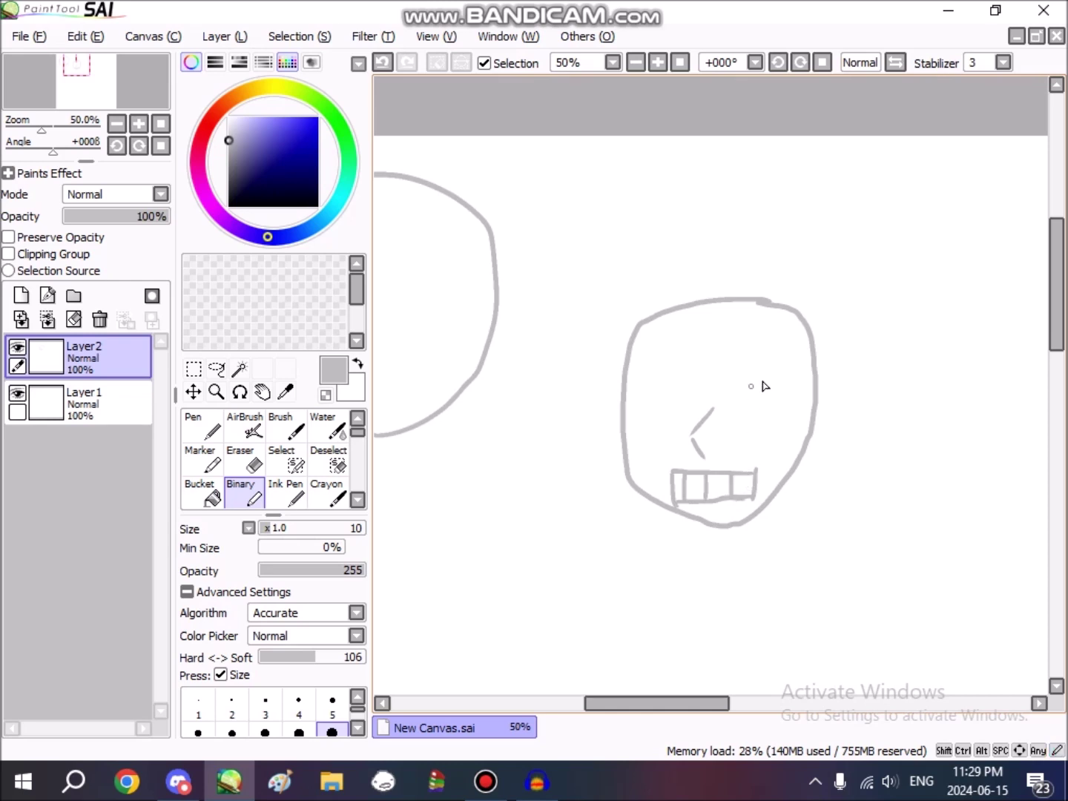
mouse_move(751, 394)
left_mouse_down()
mouse_move(755, 429)
mouse_move(774, 422)
mouse_move(778, 388)
mouse_move(741, 360)
left_mouse_up()
mouse_move(649, 399)
left_mouse_down()
mouse_move(679, 424)
mouse_move(672, 375)
mouse_move(635, 384)
left_mouse_up()
Step: Draw a second head outline with bulging cheeks to the right of the toothy face, replacing the first attempted curve
left_click_drag(683, 701, 763, 703)
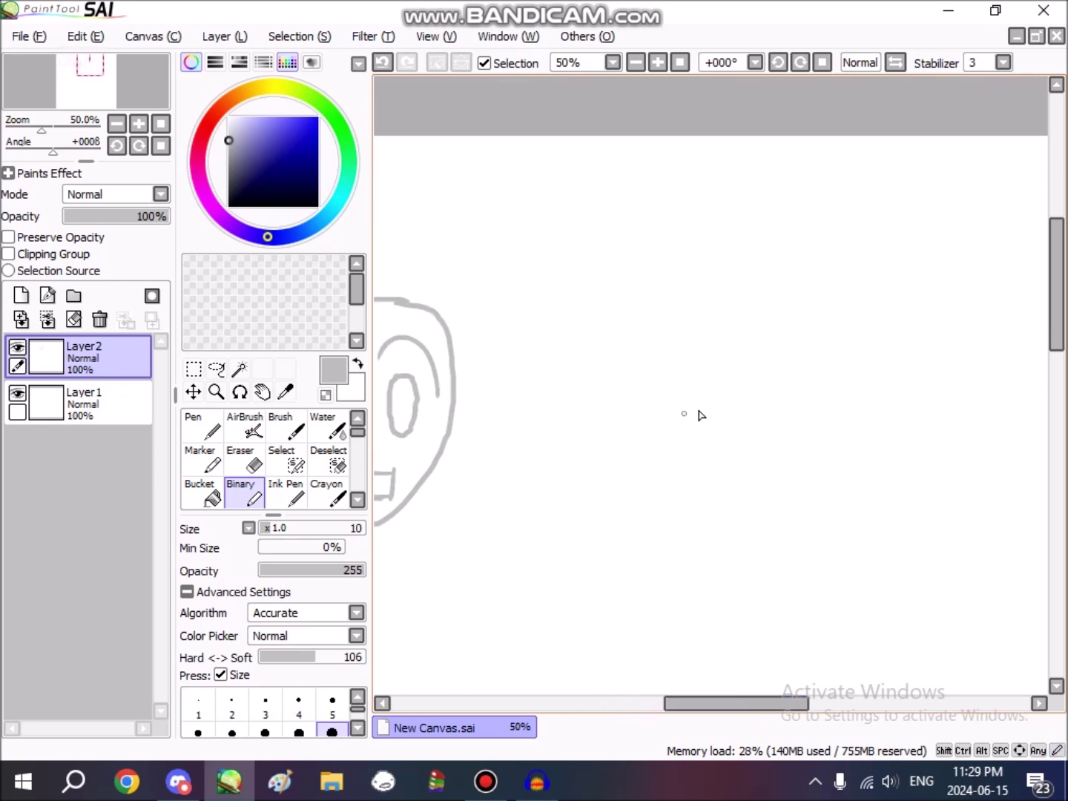
left_click_drag(739, 312, 645, 400)
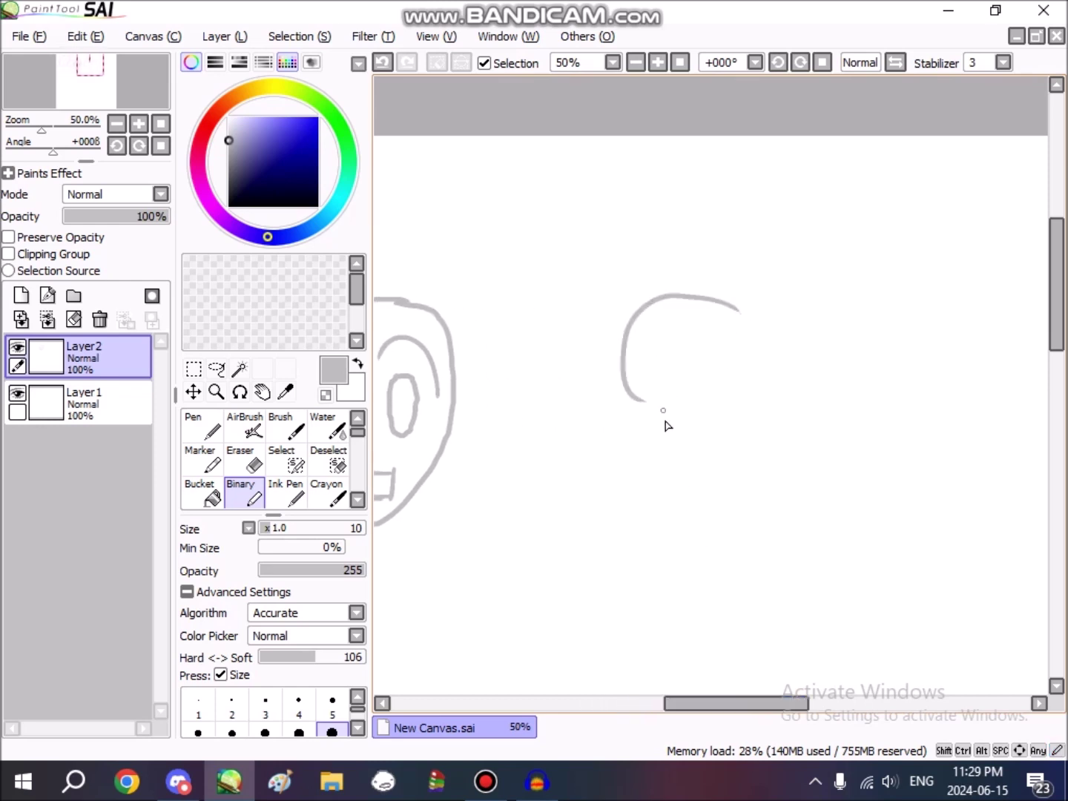
left_click(384, 62)
mouse_move(724, 323)
left_mouse_down()
mouse_move(607, 299)
mouse_move(563, 377)
mouse_move(567, 431)
mouse_move(551, 484)
mouse_move(586, 517)
mouse_move(671, 523)
mouse_move(734, 477)
mouse_move(762, 423)
mouse_move(710, 320)
left_mouse_up()
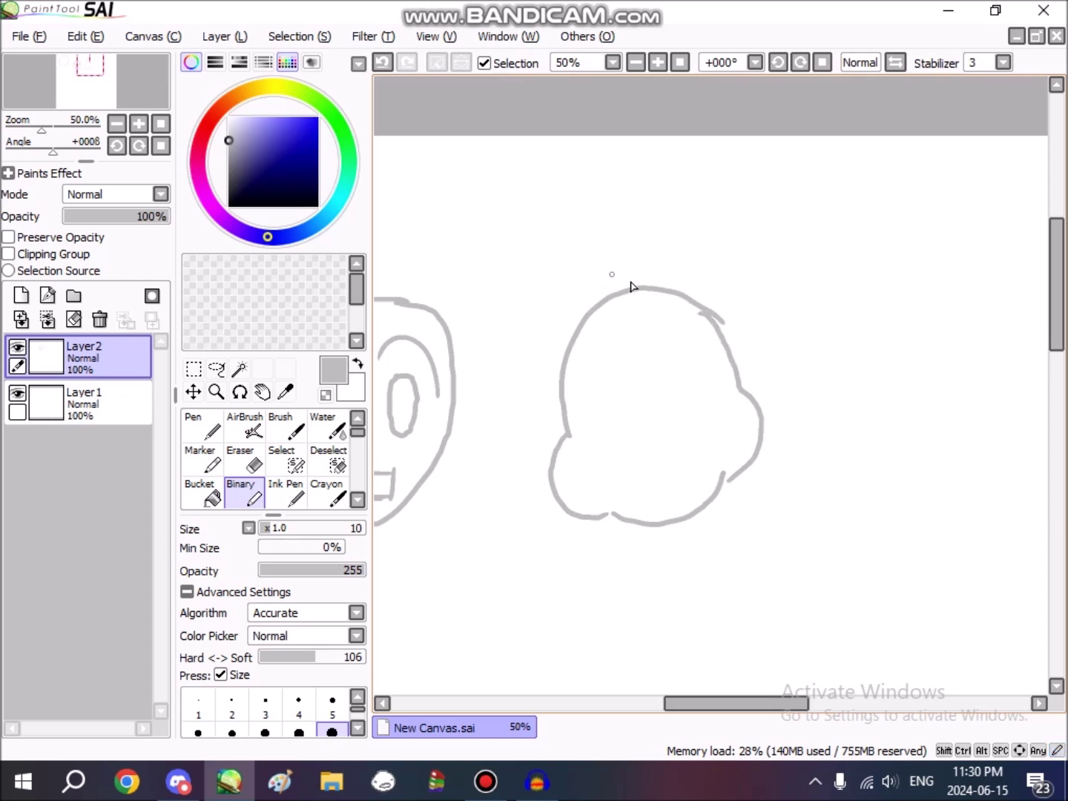
Step: Add a small circle on top of the bulging-cheeked head, a narrow slanted right eye, and a slanted mouth with two fangs
mouse_move(630, 278)
left_mouse_down()
mouse_move(603, 318)
mouse_move(655, 311)
left_mouse_up()
mouse_move(719, 390)
left_mouse_down()
mouse_move(644, 402)
mouse_move(705, 408)
mouse_move(718, 389)
left_mouse_up()
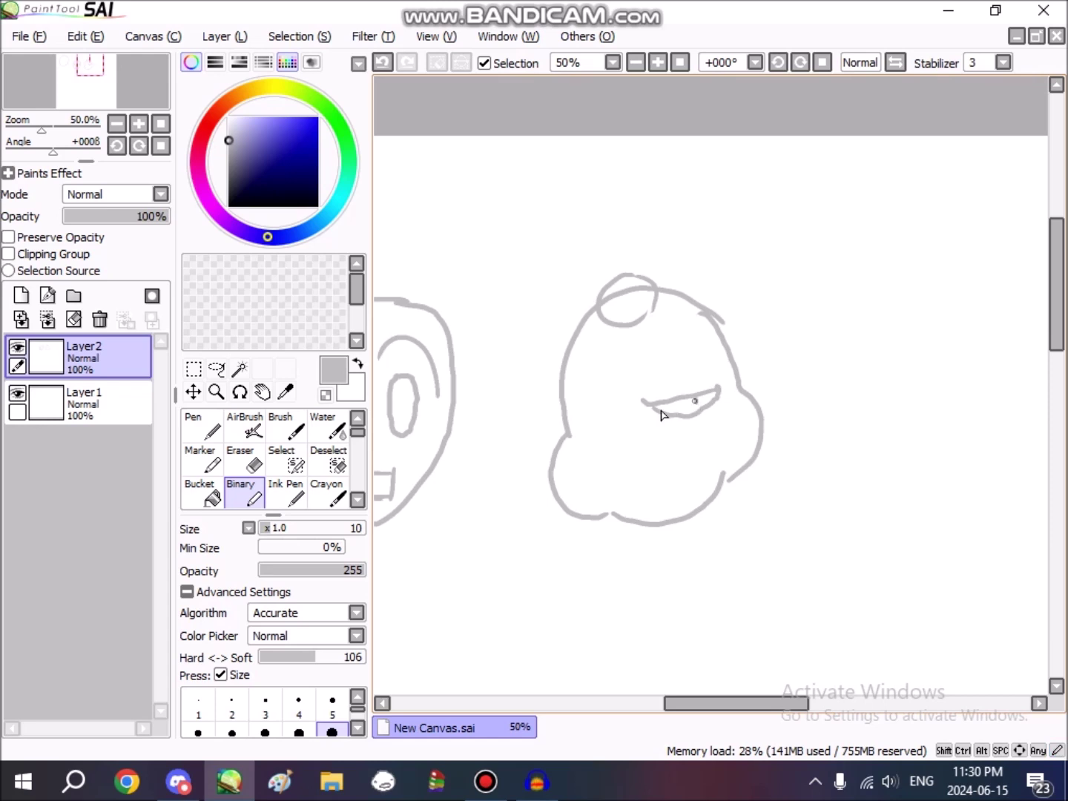
mouse_move(610, 492)
left_mouse_down()
mouse_move(711, 465)
mouse_move(724, 445)
mouse_move(696, 468)
mouse_move(709, 464)
left_mouse_up()
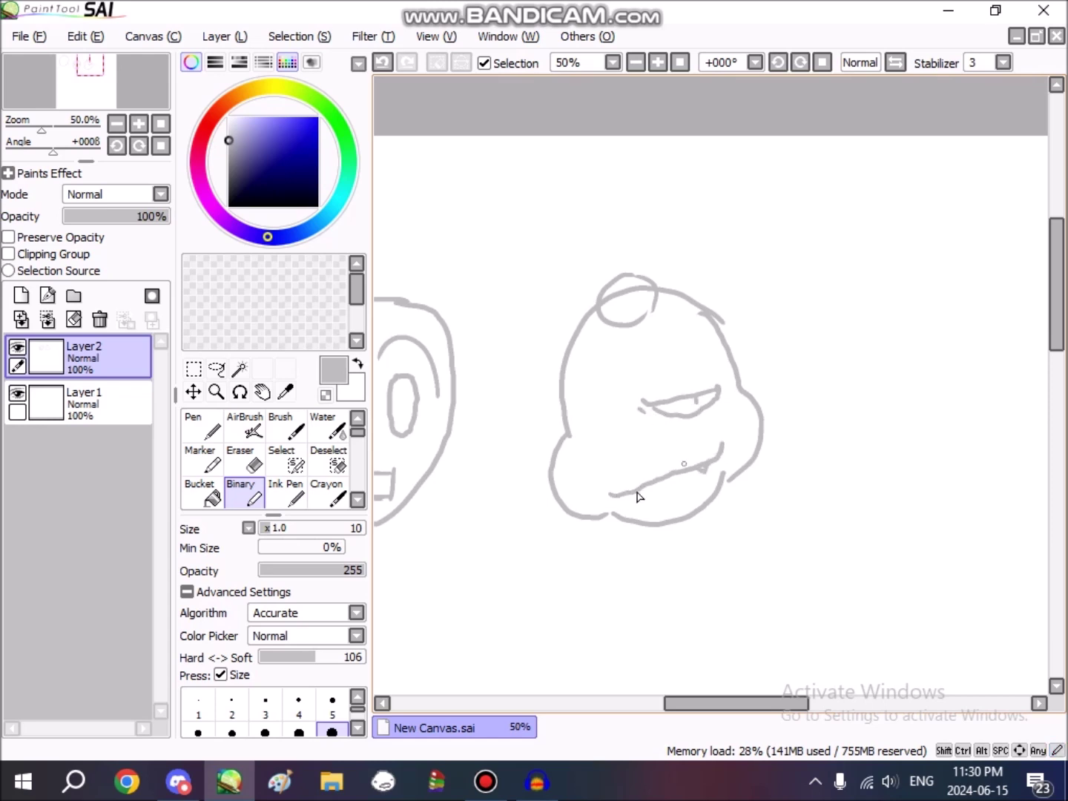
left_click_drag(620, 492, 636, 494)
Step: Undo the trial left-eye stroke, then lasso the narrow right eye and shift it slightly up and to the right
left_click_drag(613, 419, 571, 449)
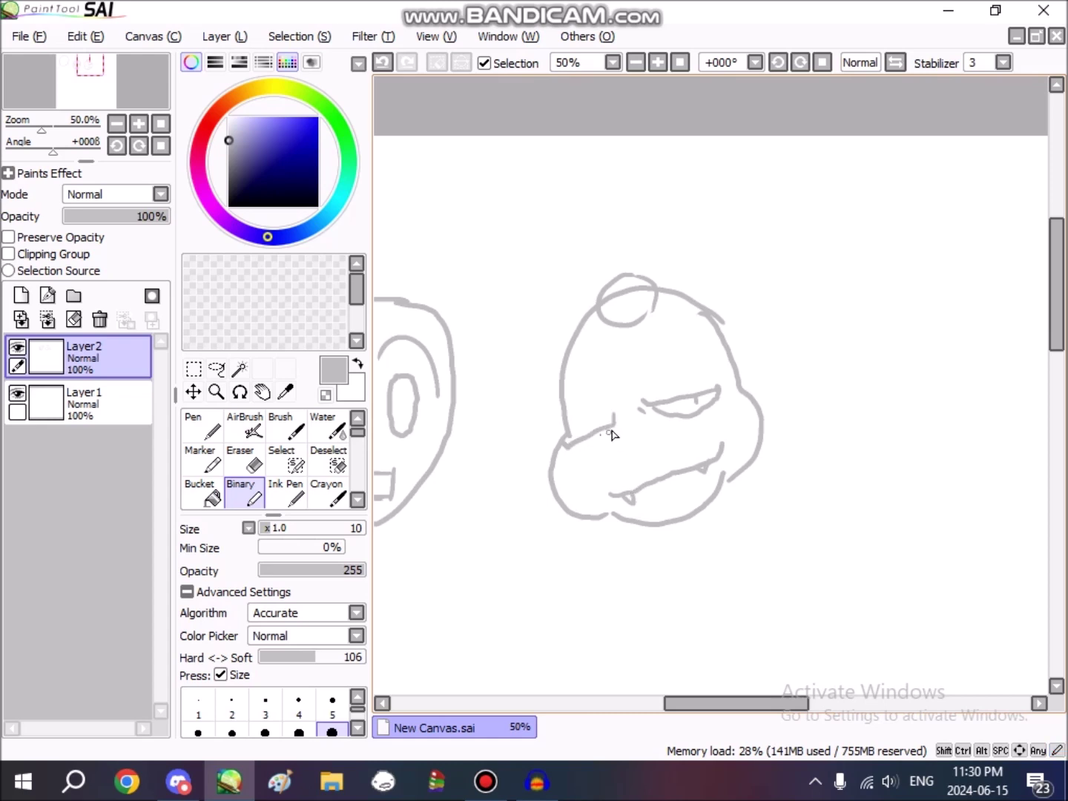
left_click(383, 63)
left_click(216, 369)
mouse_move(682, 375)
left_mouse_down()
mouse_move(673, 438)
mouse_move(722, 417)
mouse_move(733, 387)
mouse_move(684, 365)
mouse_move(718, 391)
mouse_move(703, 393)
mouse_move(708, 418)
left_mouse_up()
key("ctrl+d")
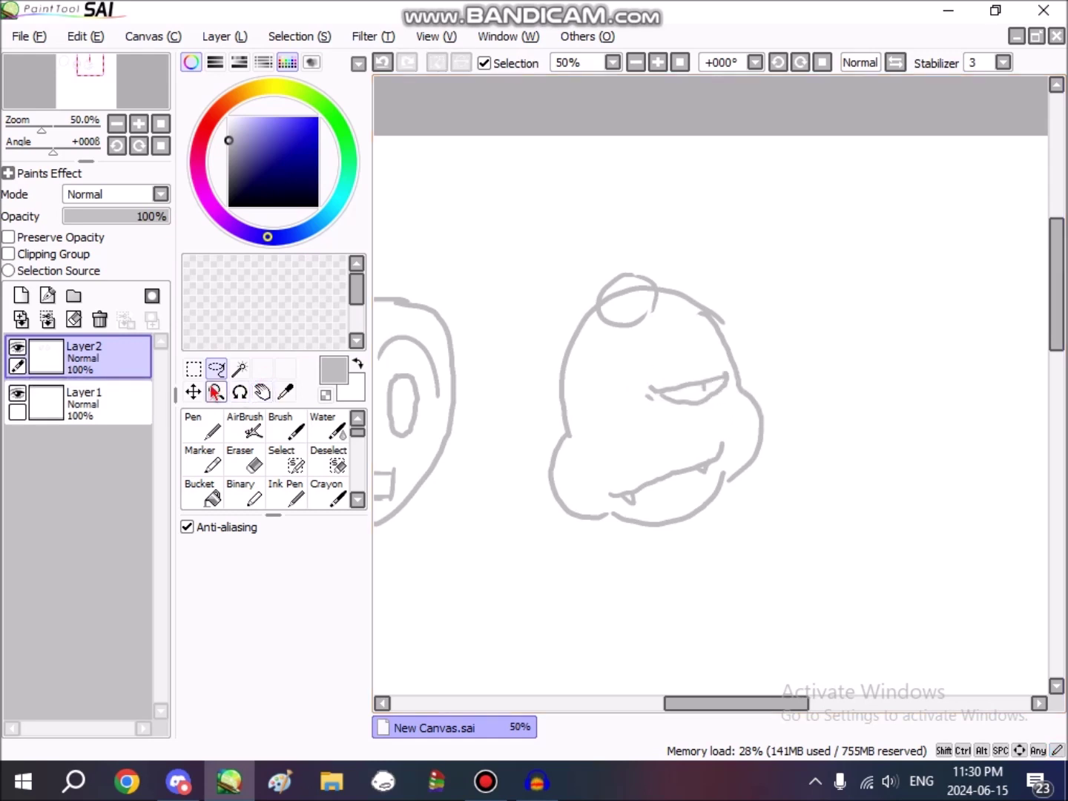
Step: Draw a narrow slanted left eye on the bulging-cheeked head with the Binary brush, redoing the first version
left_click(241, 493)
mouse_move(621, 394)
left_mouse_down()
mouse_move(571, 417)
mouse_move(613, 398)
left_mouse_up()
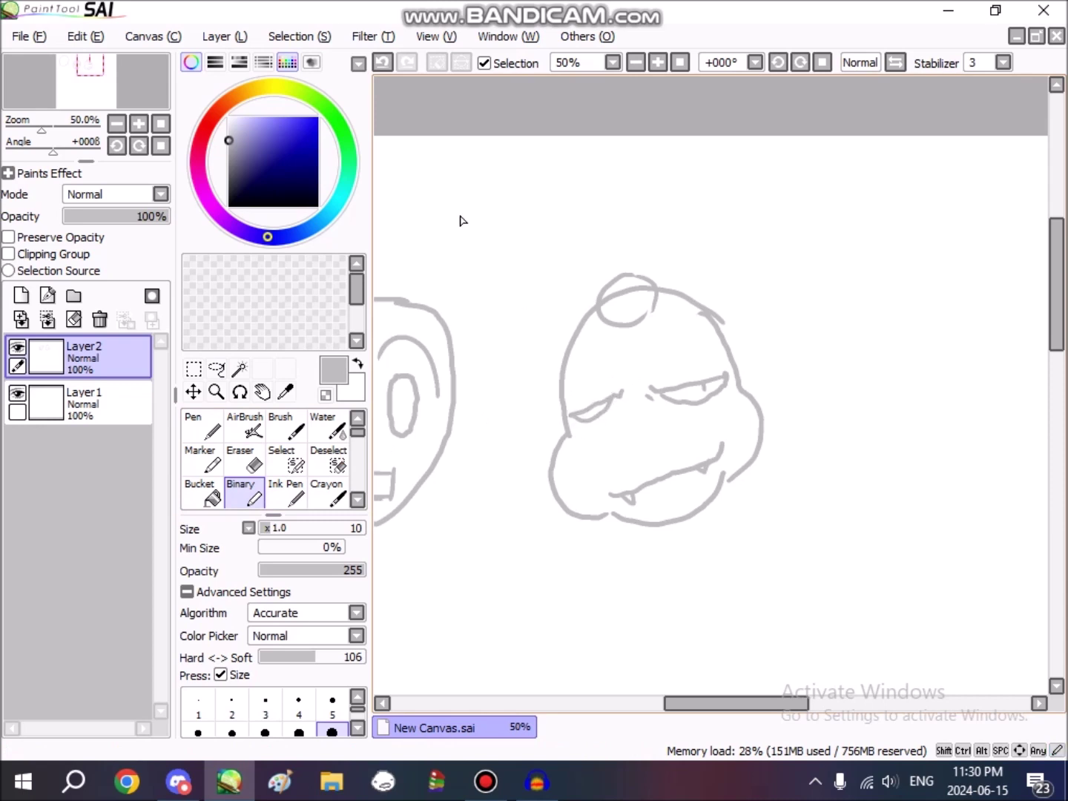
left_click(382, 62)
left_click_drag(619, 399, 570, 422)
Step: Draw a wide oval inside the lower part of the large circle, undoing and redrawing the rejected attempts
mouse_move(733, 709)
left_mouse_down()
mouse_move(652, 705)
mouse_move(727, 694)
mouse_move(604, 691)
left_mouse_up()
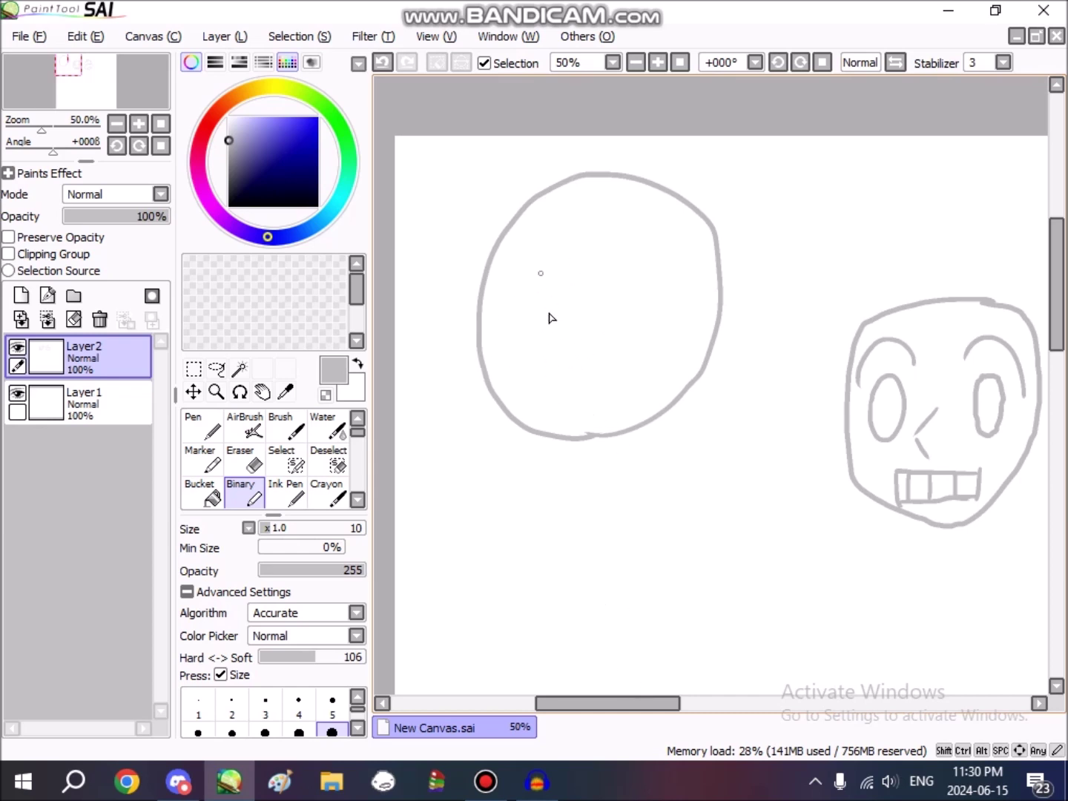
mouse_move(572, 425)
left_mouse_down()
mouse_move(609, 417)
mouse_move(651, 387)
mouse_move(673, 326)
mouse_move(645, 260)
mouse_move(572, 244)
mouse_move(531, 260)
mouse_move(506, 302)
mouse_move(499, 349)
mouse_move(510, 388)
mouse_move(537, 411)
mouse_move(603, 422)
left_mouse_up()
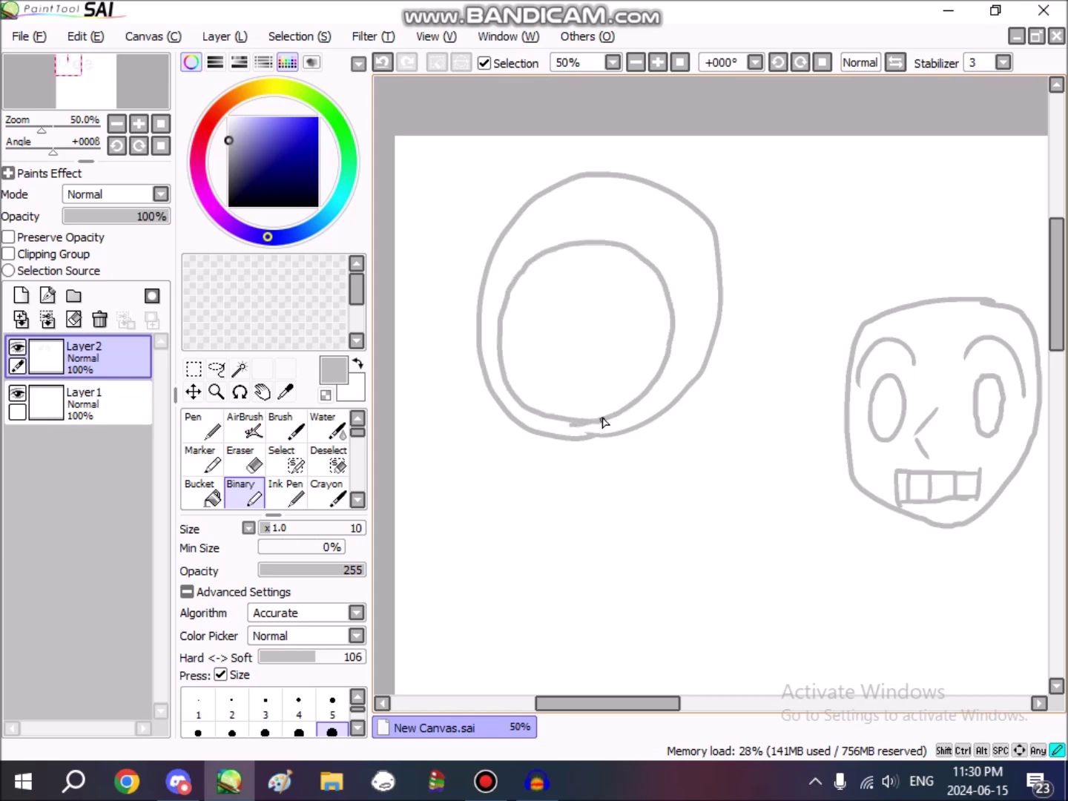
left_click(382, 64)
mouse_move(578, 420)
left_mouse_down()
mouse_move(661, 393)
mouse_move(686, 344)
mouse_move(666, 292)
mouse_move(612, 277)
mouse_move(517, 337)
left_mouse_up()
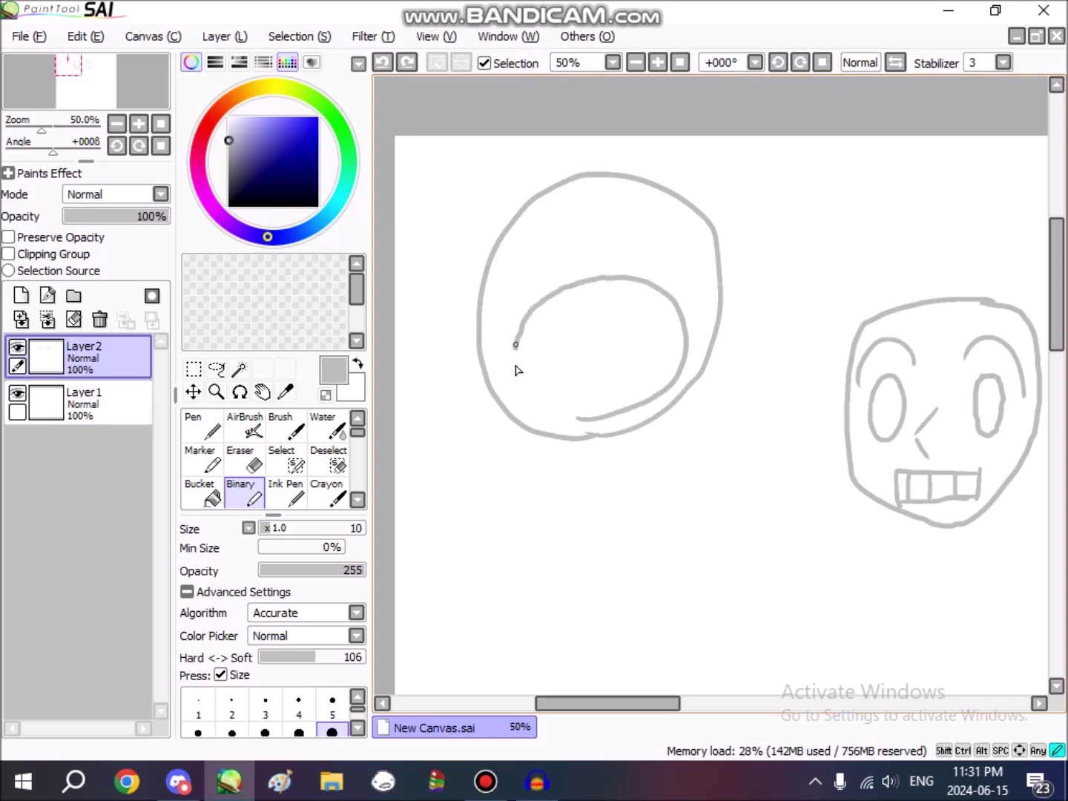
left_click(383, 64)
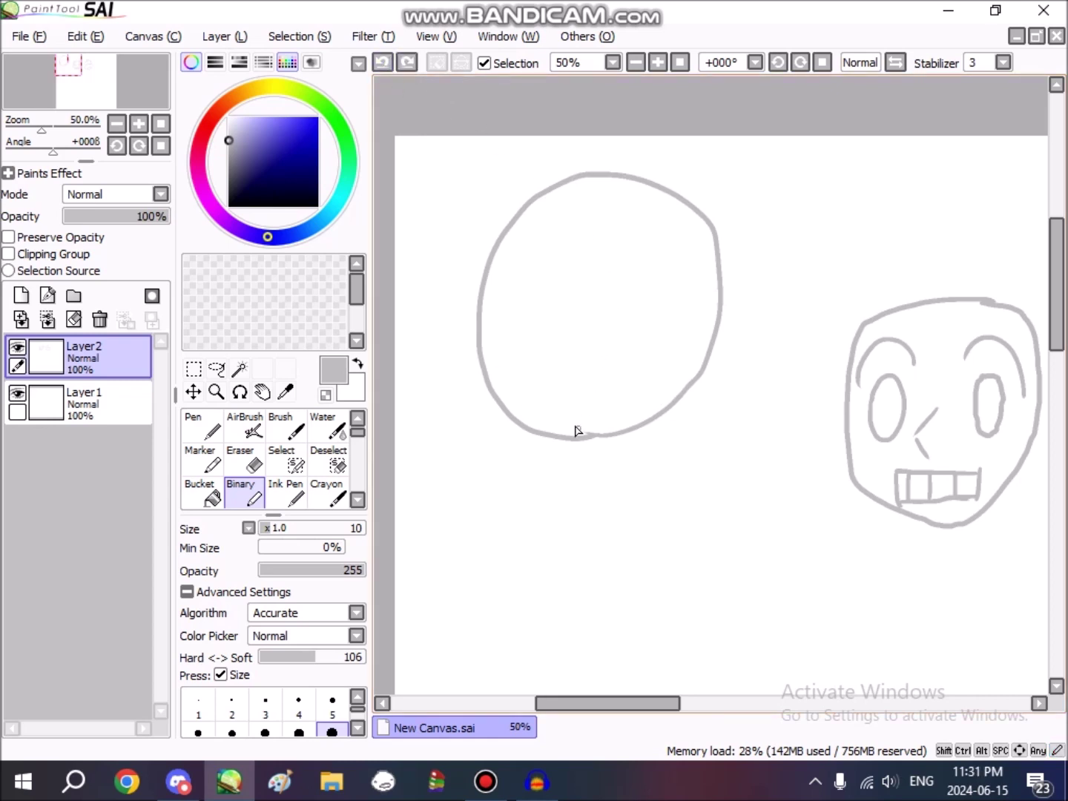
mouse_move(580, 416)
left_mouse_down()
mouse_move(638, 389)
mouse_move(677, 337)
mouse_move(631, 248)
mouse_move(548, 256)
mouse_move(508, 300)
mouse_move(504, 369)
mouse_move(540, 404)
mouse_move(630, 401)
left_mouse_up()
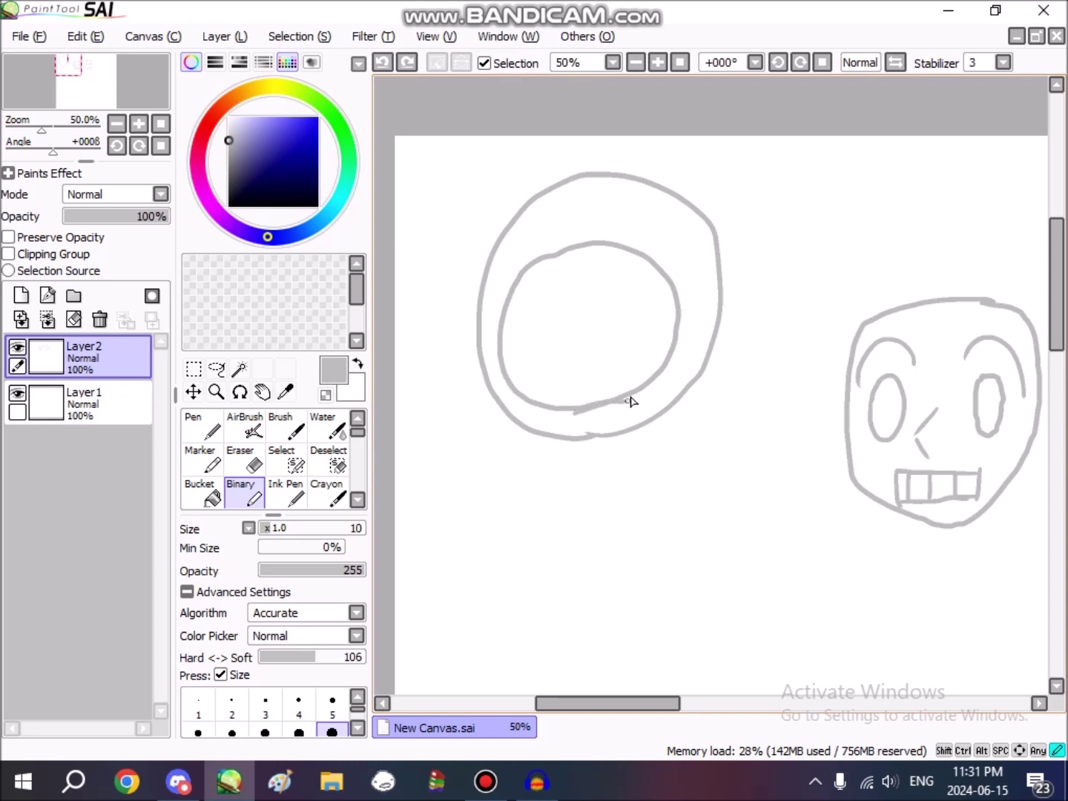
left_click(384, 69)
mouse_move(580, 410)
left_mouse_down()
mouse_move(637, 399)
mouse_move(692, 352)
mouse_move(649, 270)
mouse_move(580, 272)
mouse_move(521, 337)
mouse_move(530, 385)
mouse_move(569, 411)
mouse_move(593, 404)
left_mouse_up()
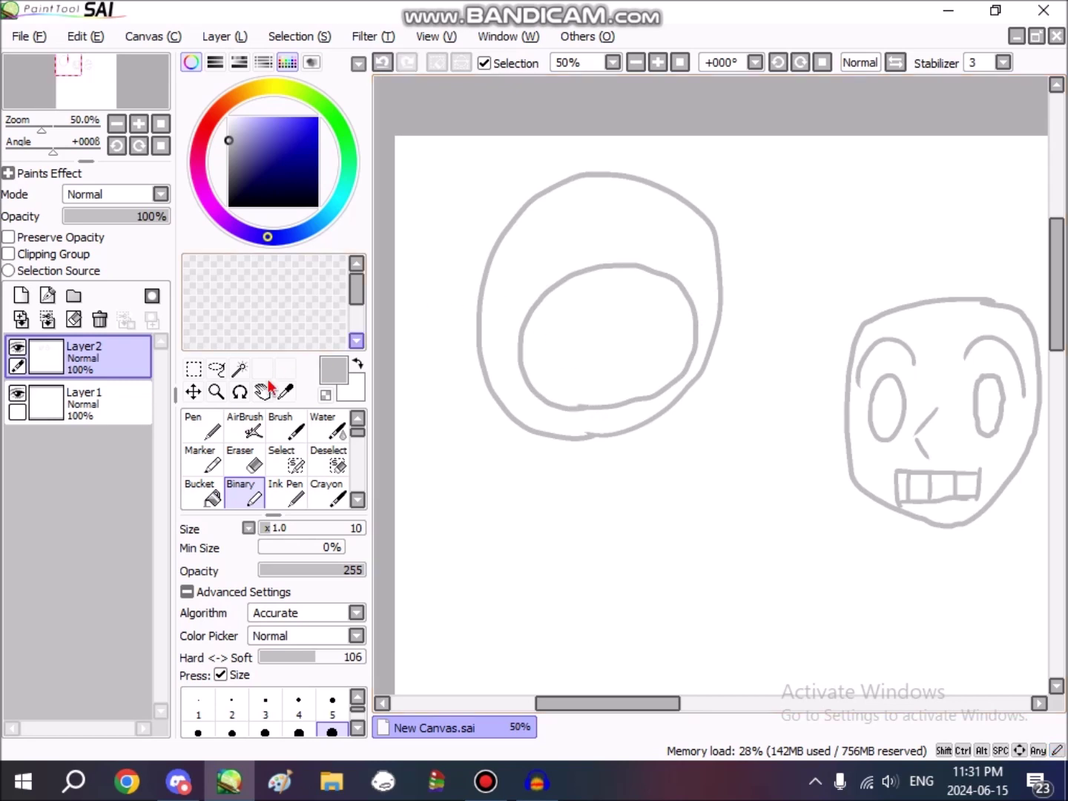
Step: Select the inner oval with a rectangular selection and move it slightly left and down within the circle
left_click(193, 369)
left_click_drag(473, 240, 763, 449)
mouse_move(644, 369)
left_mouse_down()
mouse_move(615, 377)
mouse_move(632, 387)
mouse_move(627, 378)
left_mouse_up()
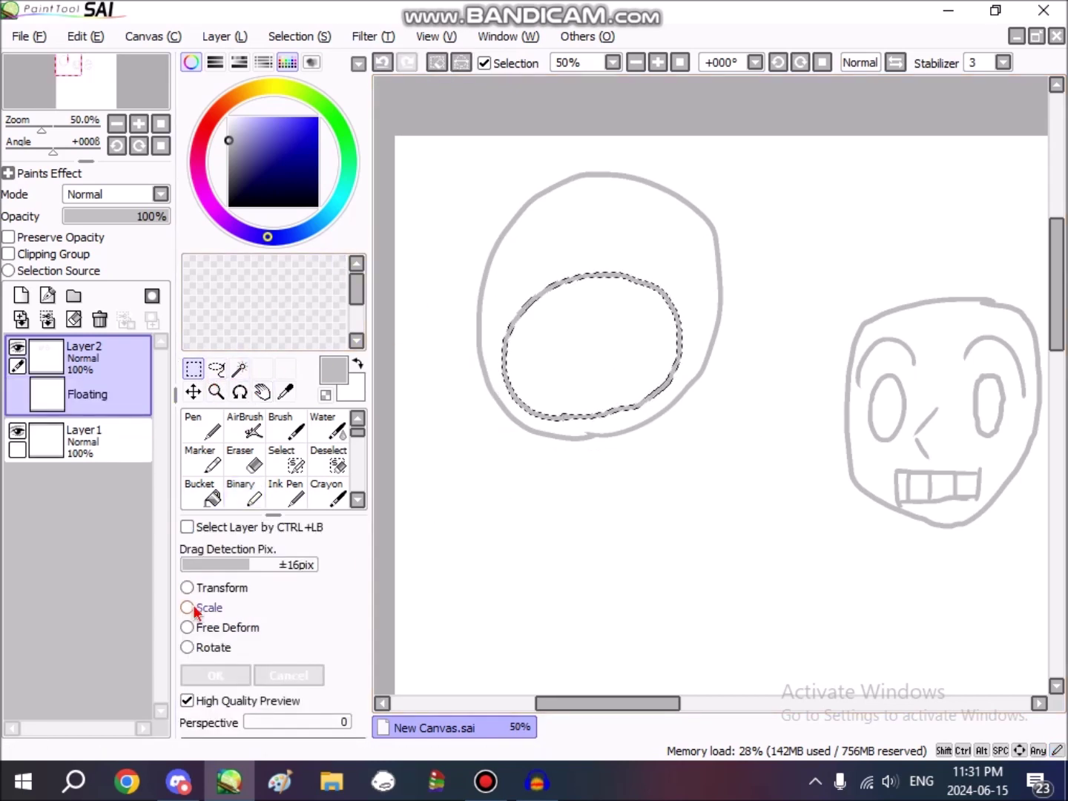
Step: Rotate the selected inner oval slightly clockwise, adjust its corner with Free Deform, then apply the transformation and clear the selection
left_click(187, 647)
left_click_drag(710, 256, 711, 265)
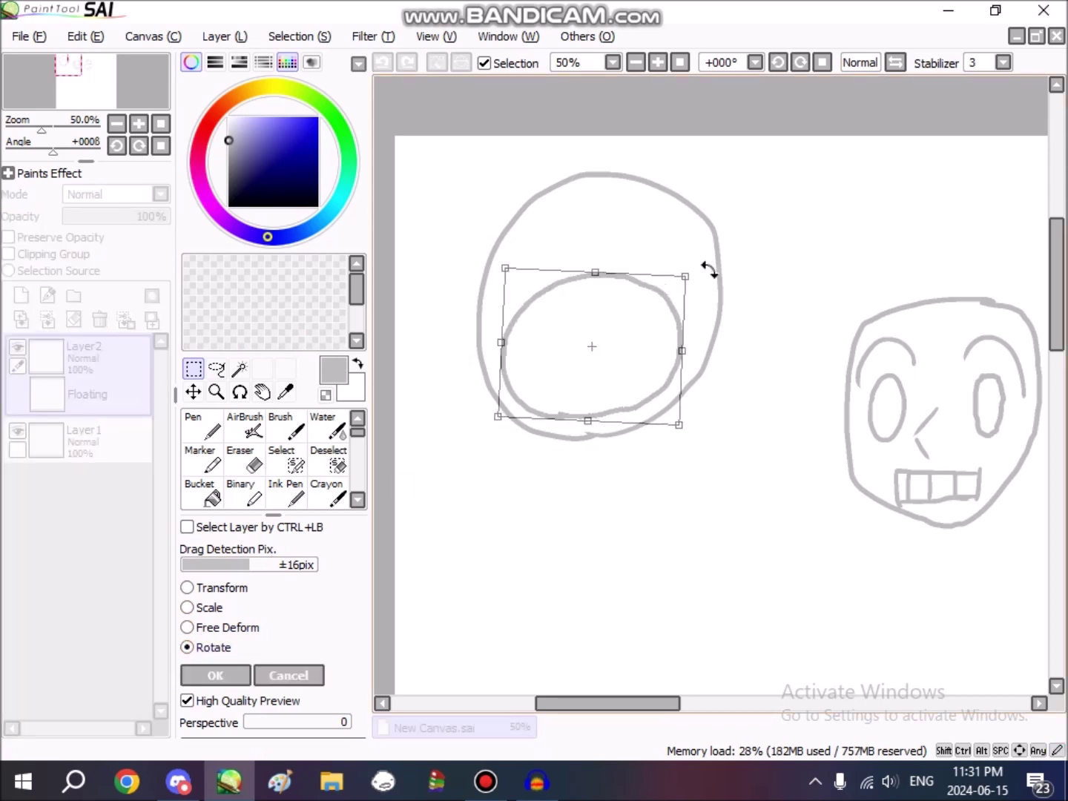
left_click(187, 608)
left_click(187, 627)
left_click_drag(678, 423, 674, 436)
left_click_drag(604, 386, 618, 387)
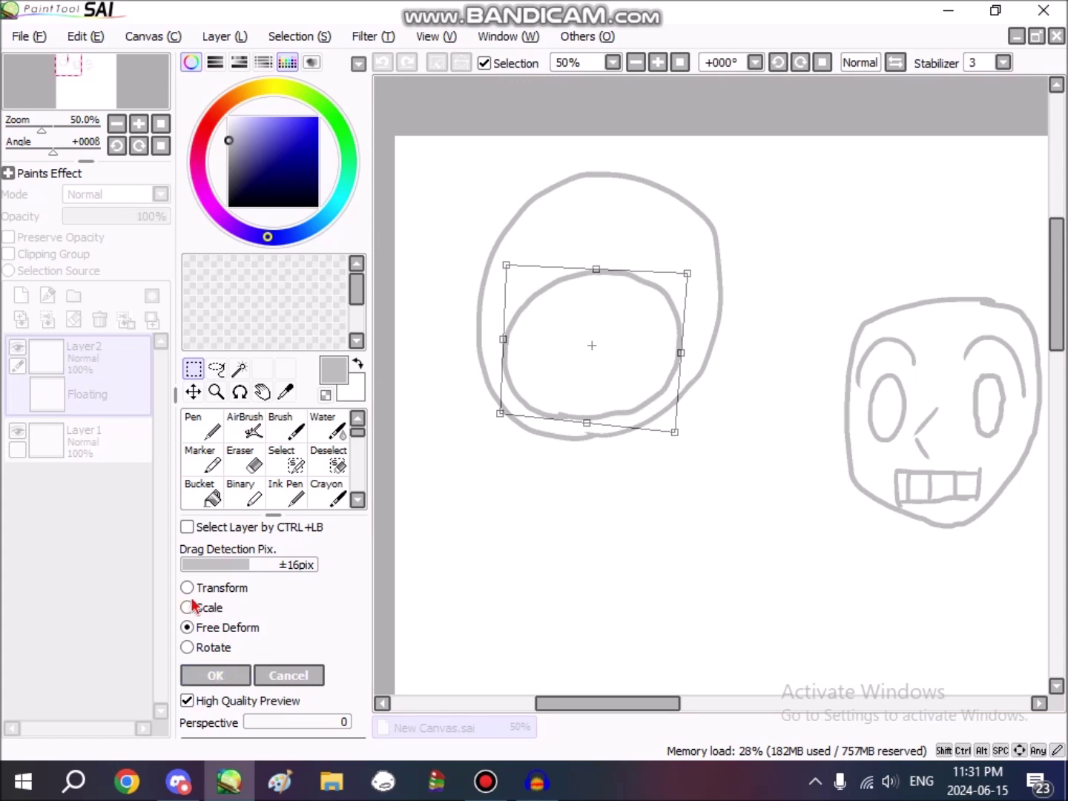
left_click(210, 674)
left_click(541, 553)
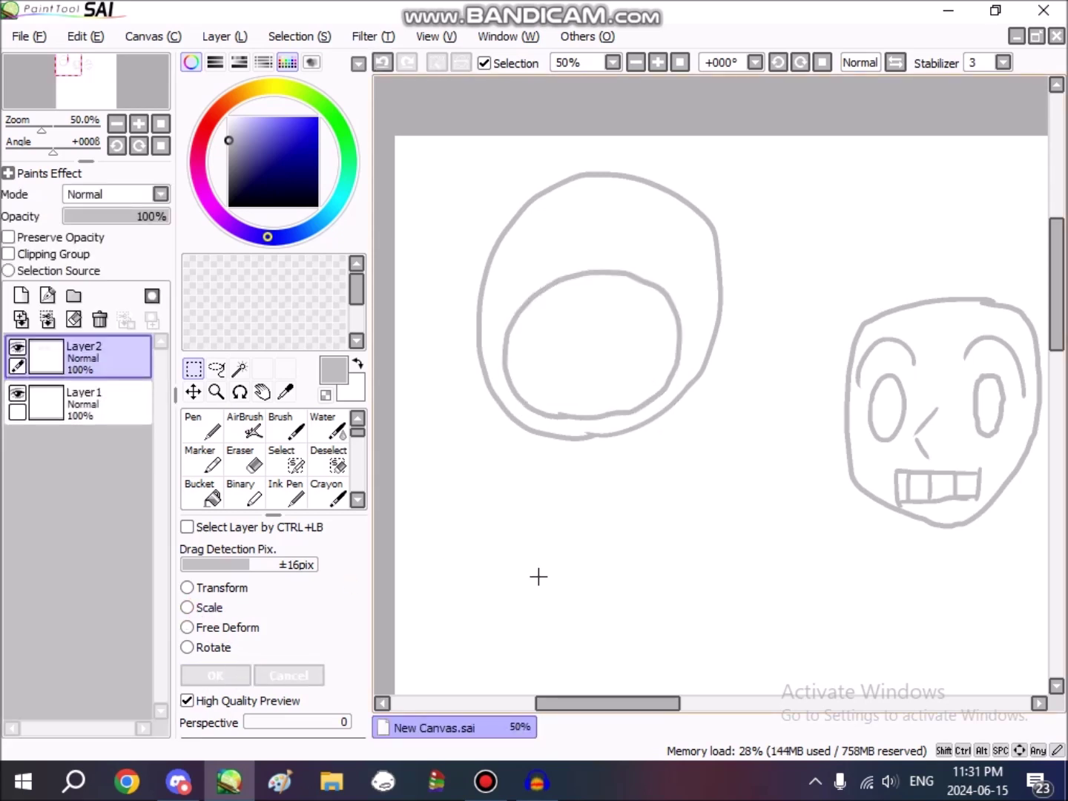
Step: Select the insides of both oval eyes on the toothy head, fill them with gray, and clear the selection
mouse_move(615, 709)
left_mouse_down()
mouse_move(727, 709)
mouse_move(596, 711)
mouse_move(737, 708)
mouse_move(704, 705)
mouse_move(724, 709)
left_mouse_up()
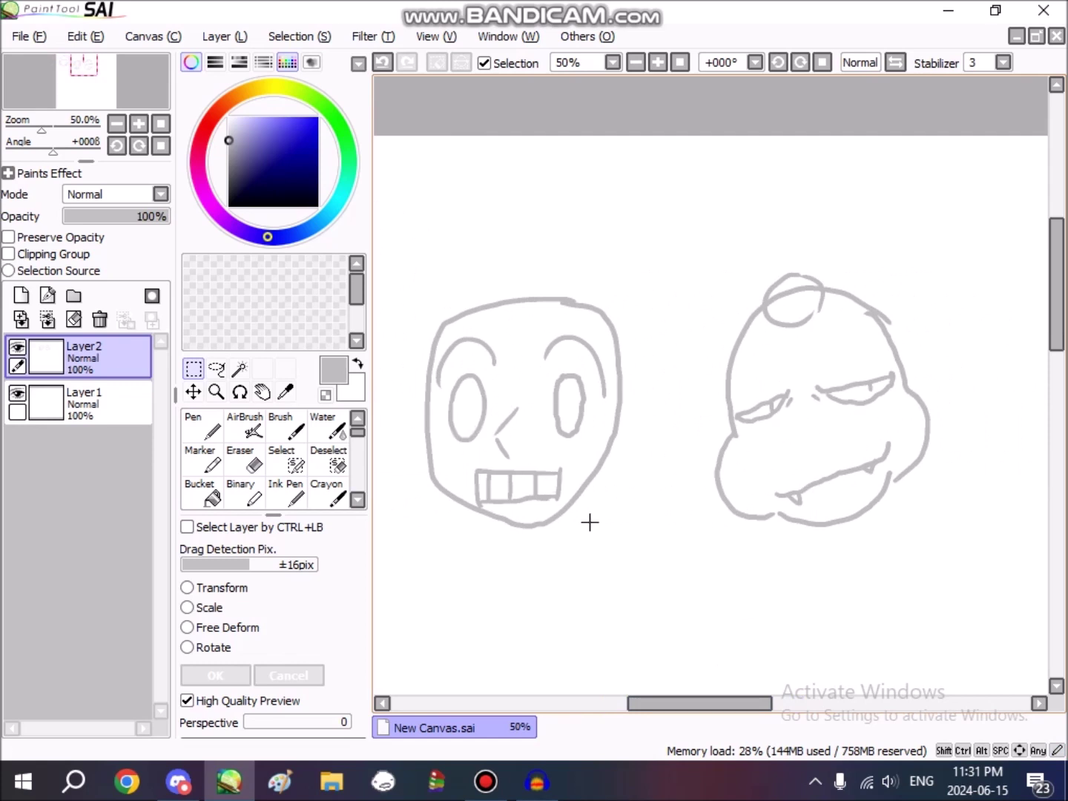
left_click_drag(684, 711, 664, 711)
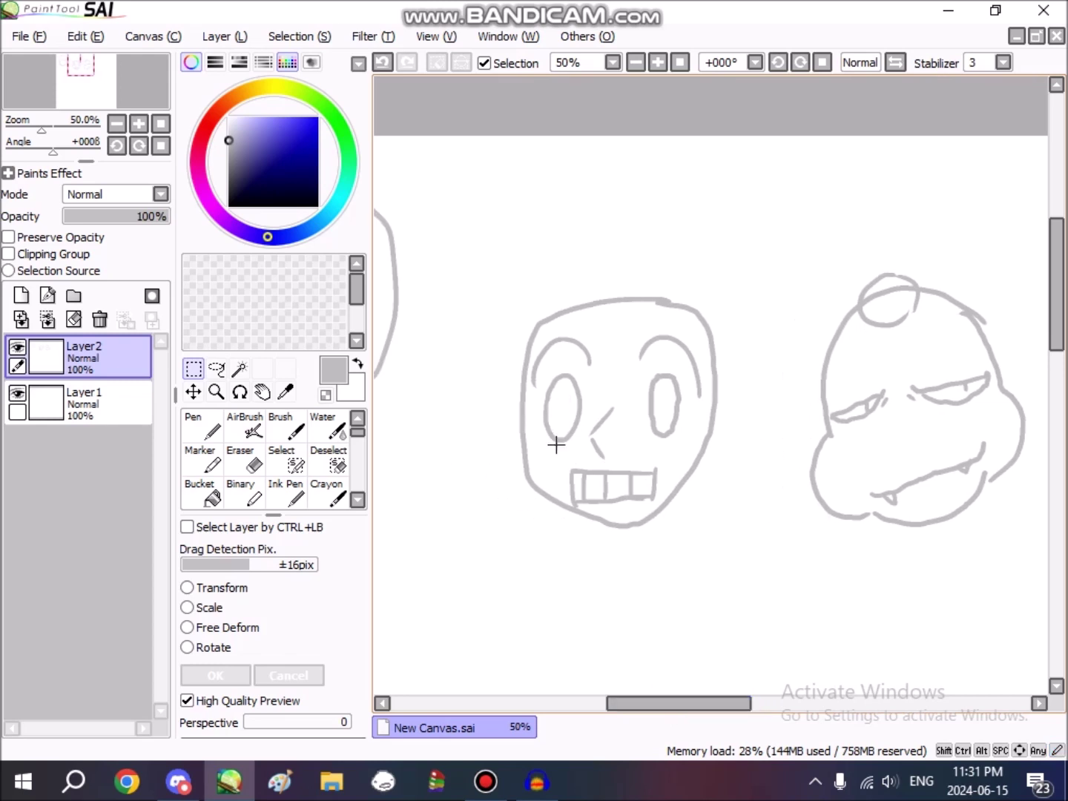
left_click(238, 369)
left_click(569, 424)
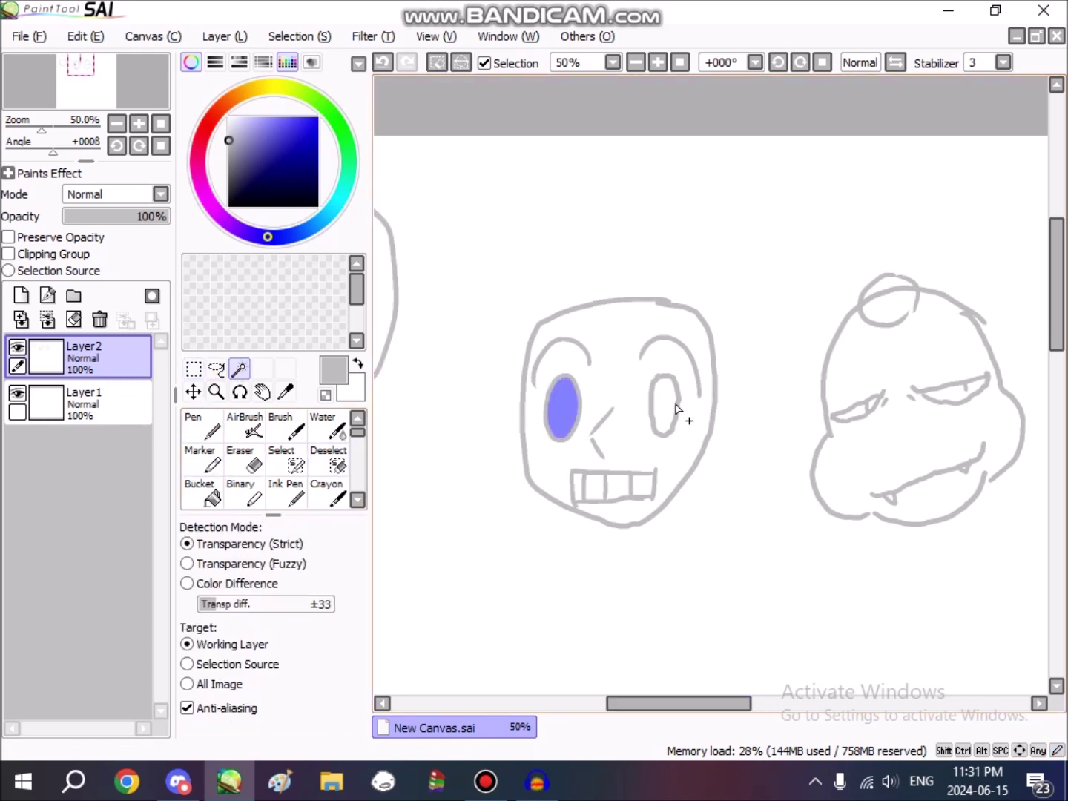
left_click(667, 400)
left_click(200, 495)
left_click(564, 419)
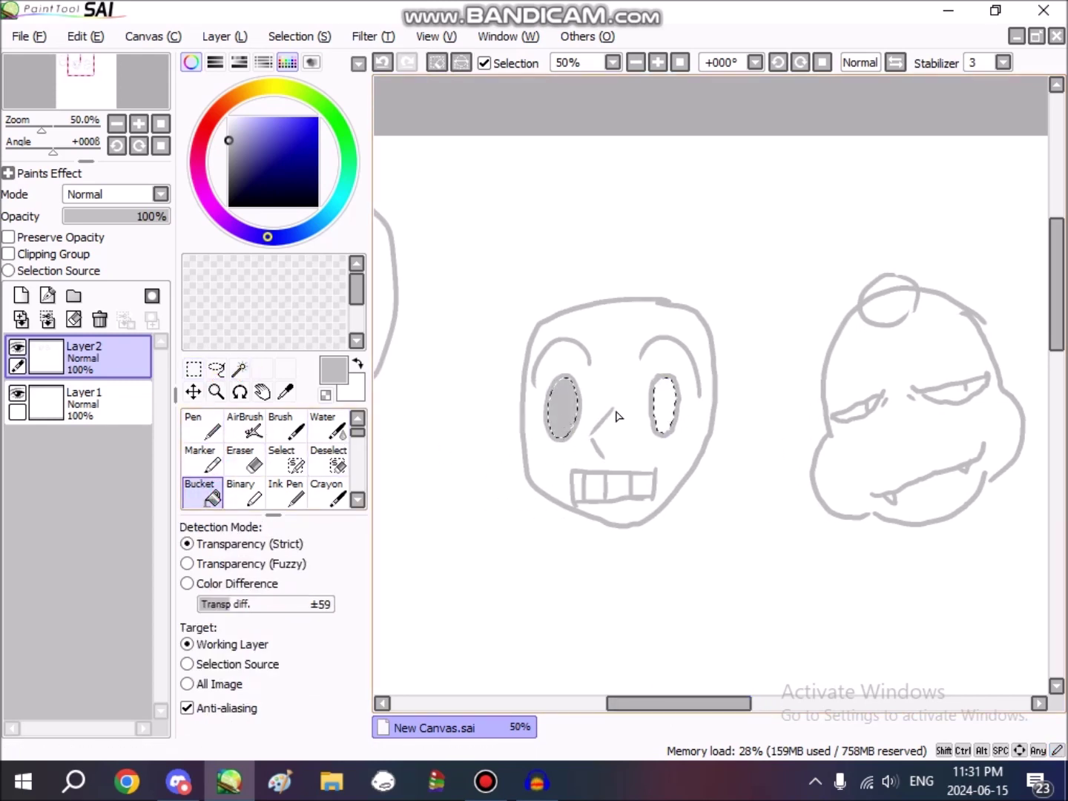
left_click(667, 405)
left_click(194, 368)
left_click(671, 504)
Step: Draw a new large circle with the Ink Pen in the empty area below the toothy head
left_click_drag(705, 703, 739, 645)
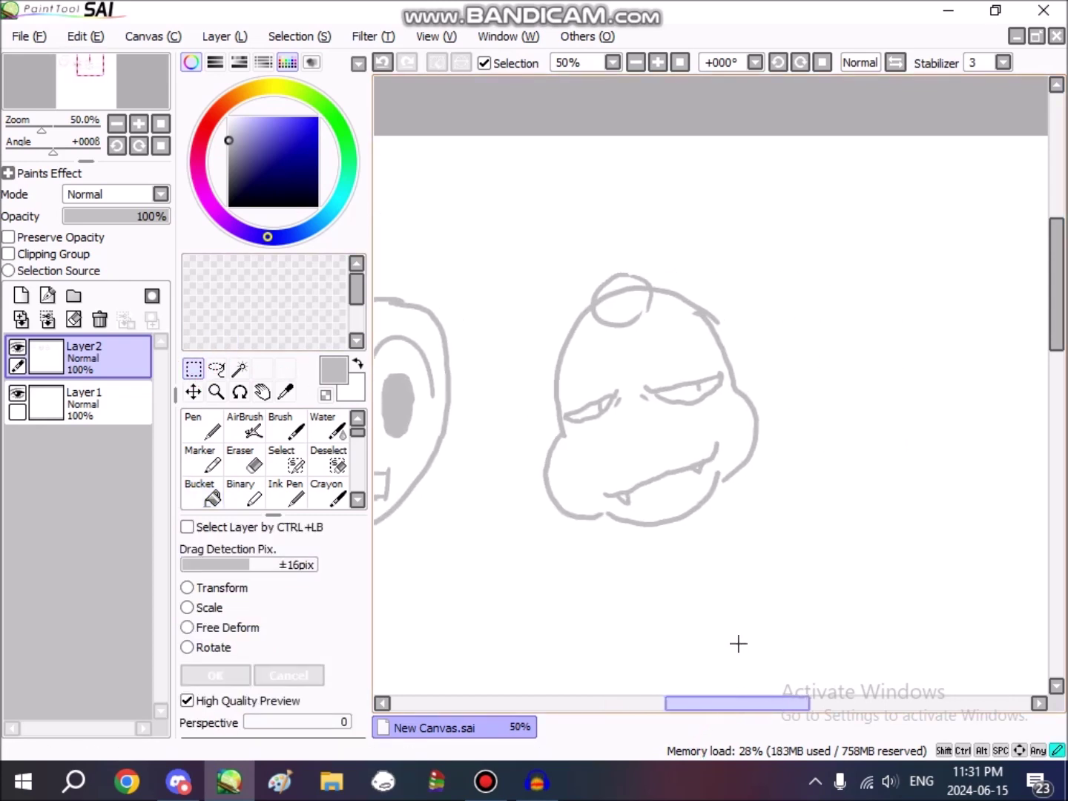
mouse_move(721, 706)
left_mouse_down()
mouse_move(644, 706)
mouse_move(705, 705)
left_mouse_up()
left_click_drag(1057, 270, 1057, 333)
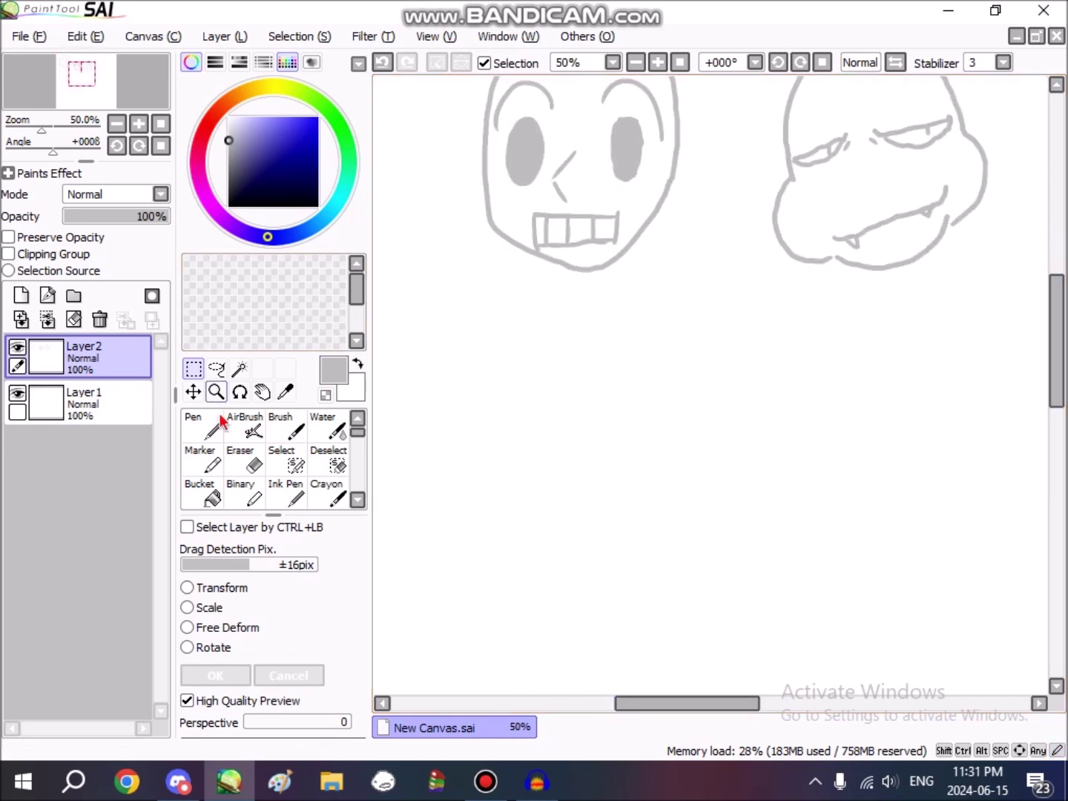
left_click(294, 498)
mouse_move(580, 582)
left_mouse_down()
mouse_move(627, 344)
mouse_move(503, 523)
mouse_move(612, 568)
left_mouse_up()
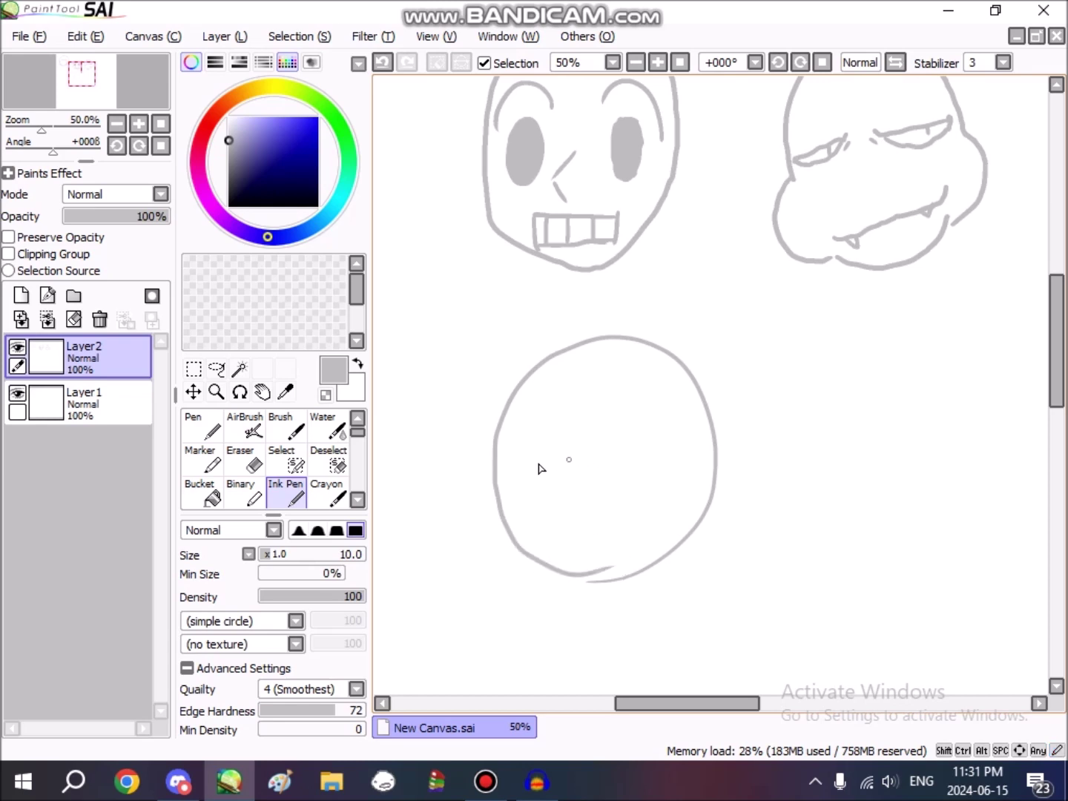
Step: Draw half-closed eyes, eyebrows, and small cheek, nose and mouth marks inside the new circle, redoing the first left-eye stroke
left_click_drag(577, 473, 526, 476)
left_click(383, 63)
mouse_move(577, 468)
left_mouse_down()
mouse_move(509, 482)
mouse_move(577, 464)
mouse_move(540, 468)
mouse_move(507, 487)
mouse_move(556, 487)
mouse_move(560, 469)
mouse_move(531, 477)
mouse_move(564, 481)
mouse_move(544, 477)
mouse_move(593, 555)
left_mouse_up()
left_click_drag(582, 431, 499, 424)
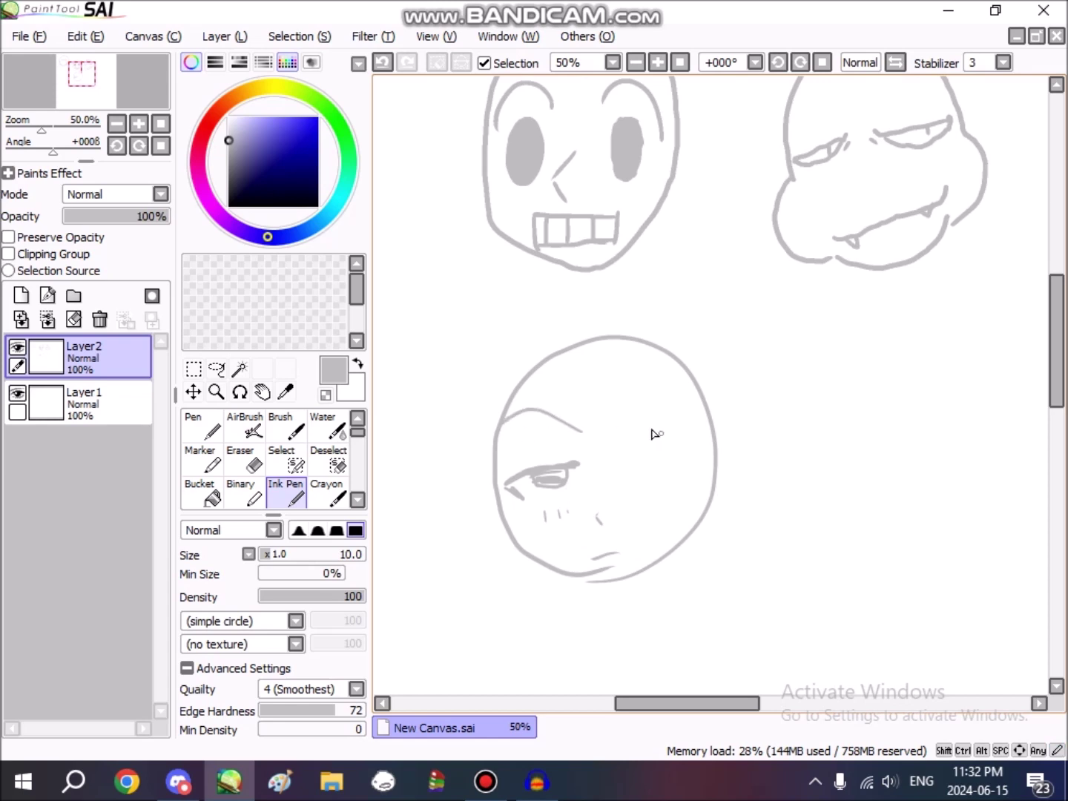
left_click_drag(637, 430, 697, 391)
mouse_move(634, 457)
left_mouse_down()
mouse_move(704, 458)
mouse_move(691, 472)
mouse_move(698, 459)
mouse_move(649, 460)
mouse_move(672, 471)
mouse_move(677, 455)
mouse_move(649, 464)
mouse_move(677, 460)
mouse_move(655, 468)
mouse_move(677, 465)
mouse_move(658, 471)
mouse_move(663, 463)
mouse_move(677, 496)
left_mouse_up()
left_click_drag(683, 487, 682, 495)
Step: Draw overlapping curved hair strokes across the top of the sleepy-eyed round head
mouse_move(651, 330)
left_mouse_down()
mouse_move(634, 396)
mouse_move(575, 417)
mouse_move(535, 404)
mouse_move(618, 363)
mouse_move(621, 327)
mouse_move(653, 330)
mouse_move(599, 331)
mouse_move(577, 388)
mouse_move(549, 411)
left_mouse_up()
left_click_drag(578, 330, 532, 388)
left_click_drag(581, 333, 541, 384)
Step: Add a new layer and draw a slightly curved horizontal guide line across the inner oval of the first head
left_click_drag(675, 703, 580, 704)
left_click_drag(1063, 385, 1057, 318)
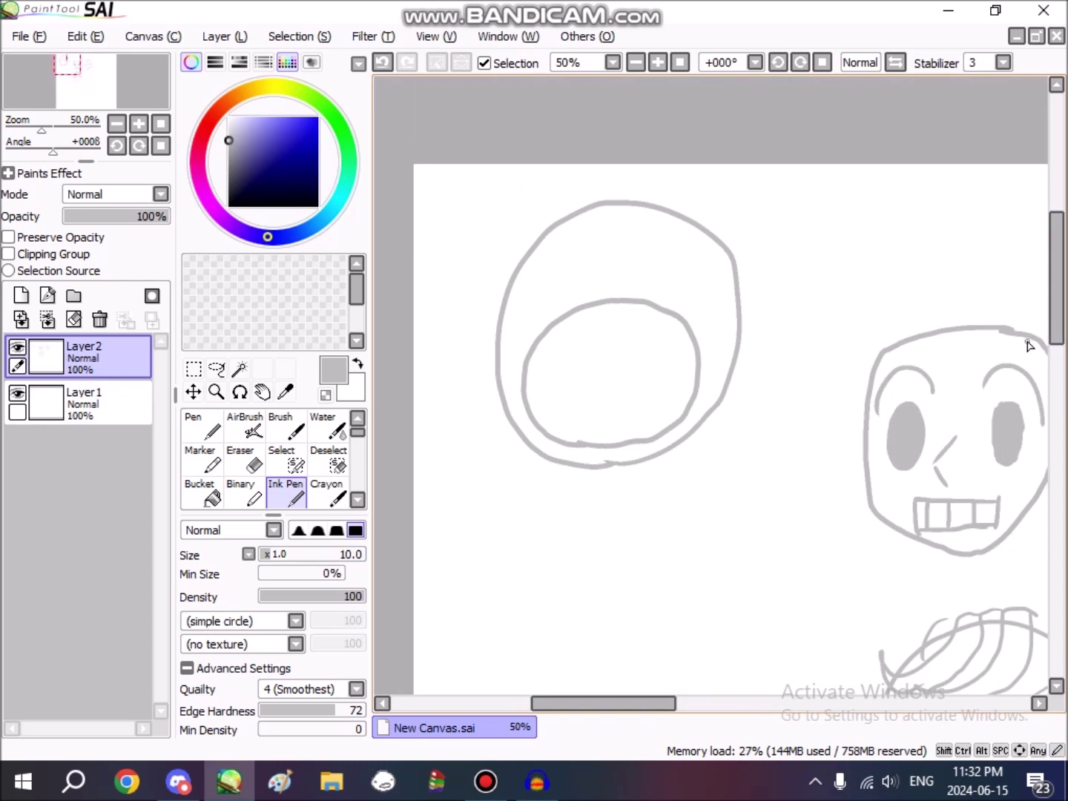
scroll(638, 437, "up", 2)
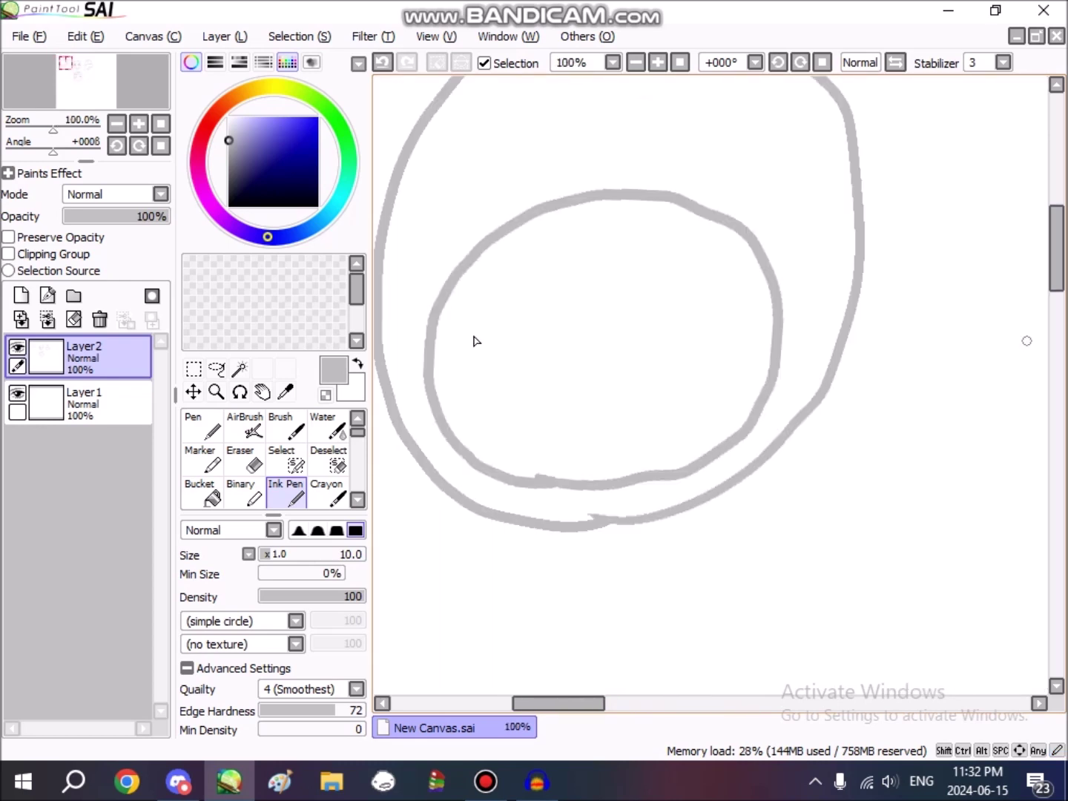
left_click(20, 295)
scroll(591, 437, "down", 1)
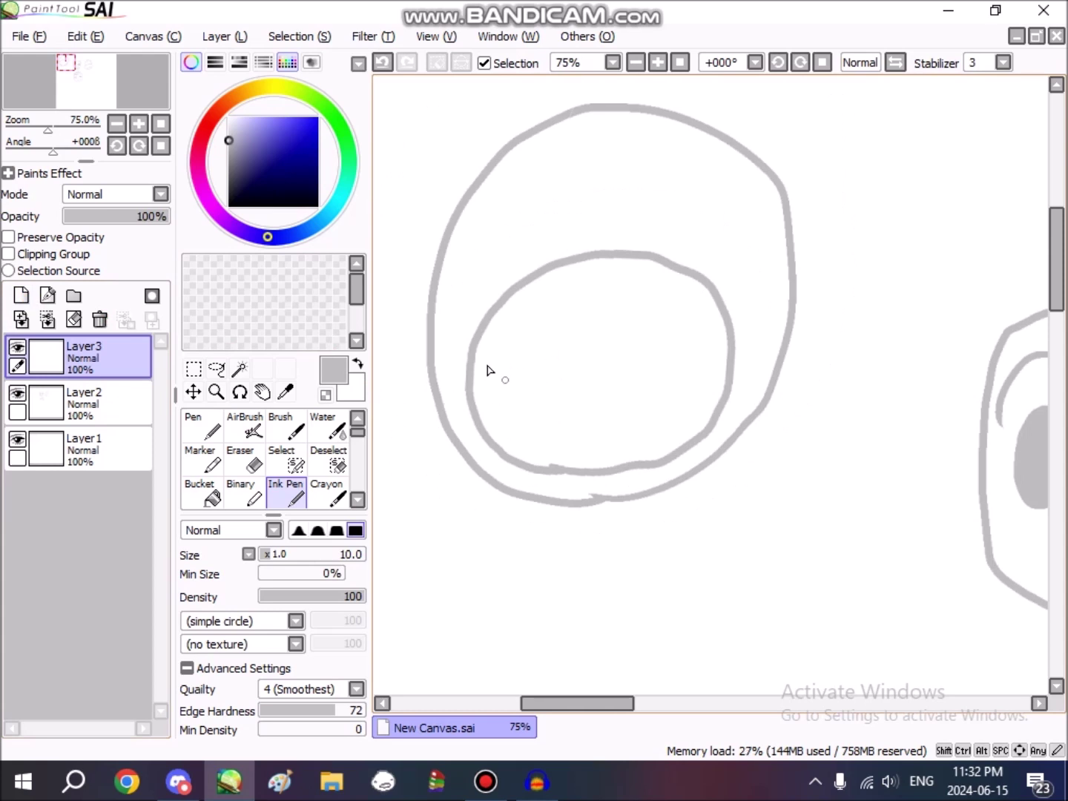
left_click_drag(432, 394, 750, 371)
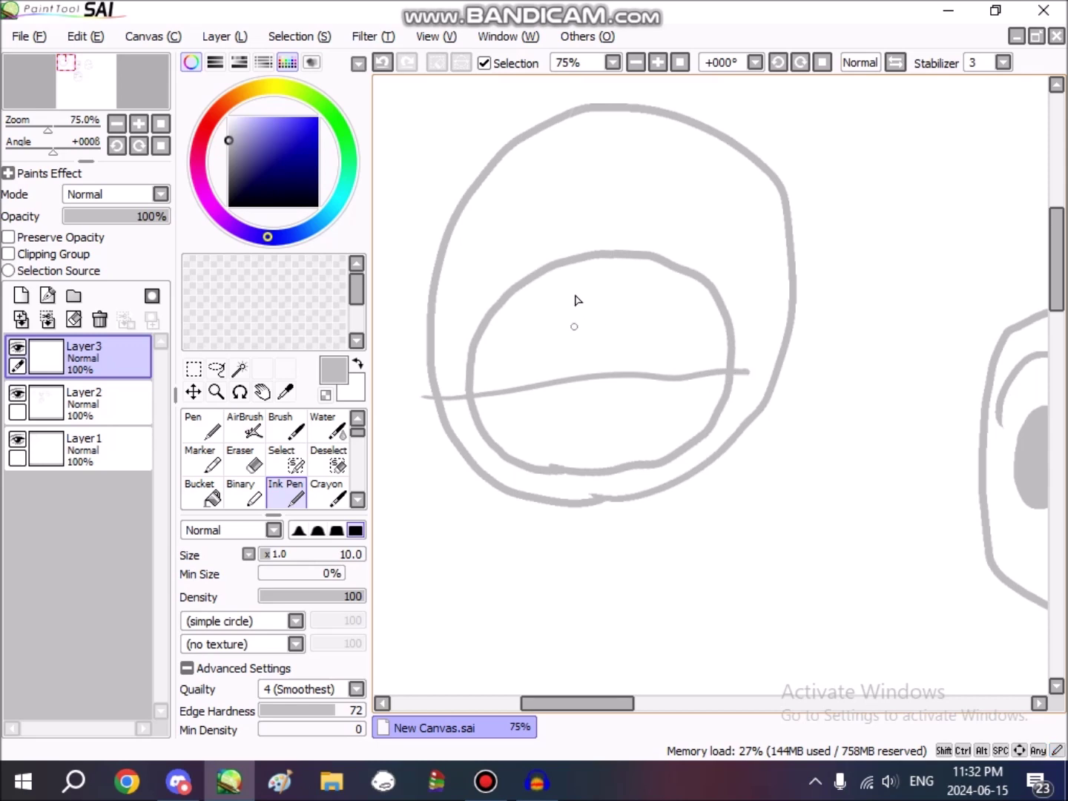
Step: Draw four vertical guide lines from the inner oval's upper edge to the horizontal guide, undoing a trial mouth stroke
left_click_drag(553, 269, 553, 390)
left_click_drag(509, 303, 511, 413)
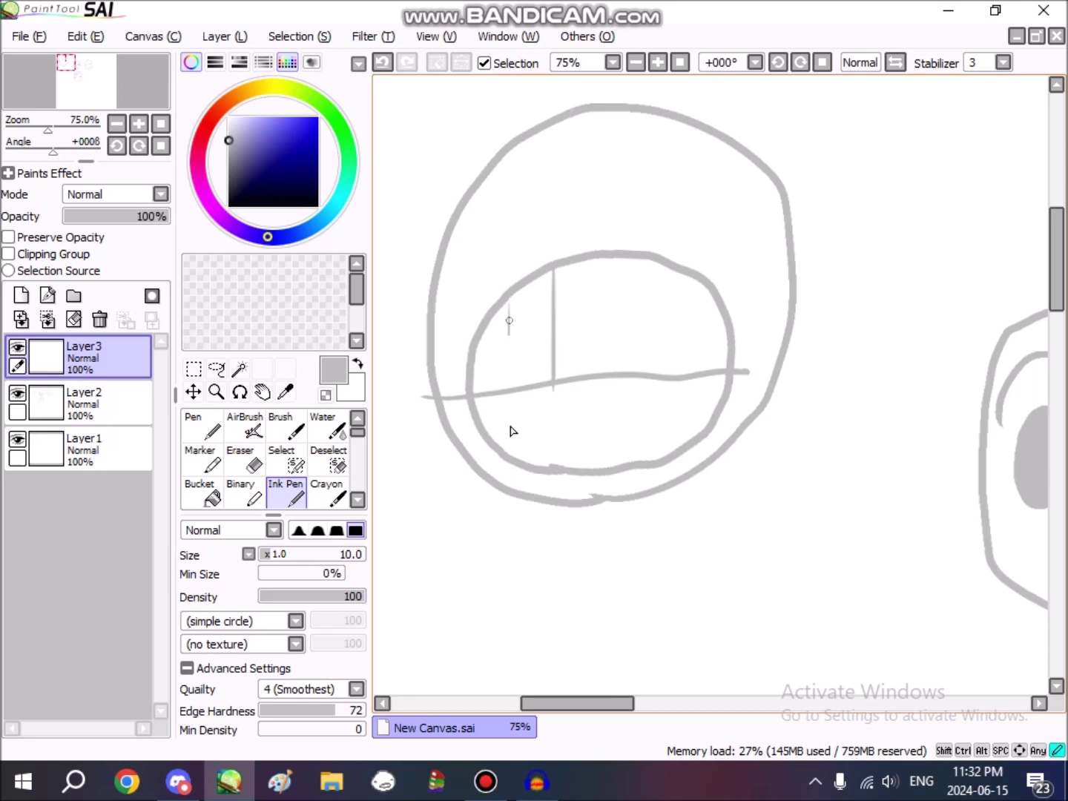
left_click_drag(644, 259, 644, 373)
left_click_drag(696, 281, 690, 385)
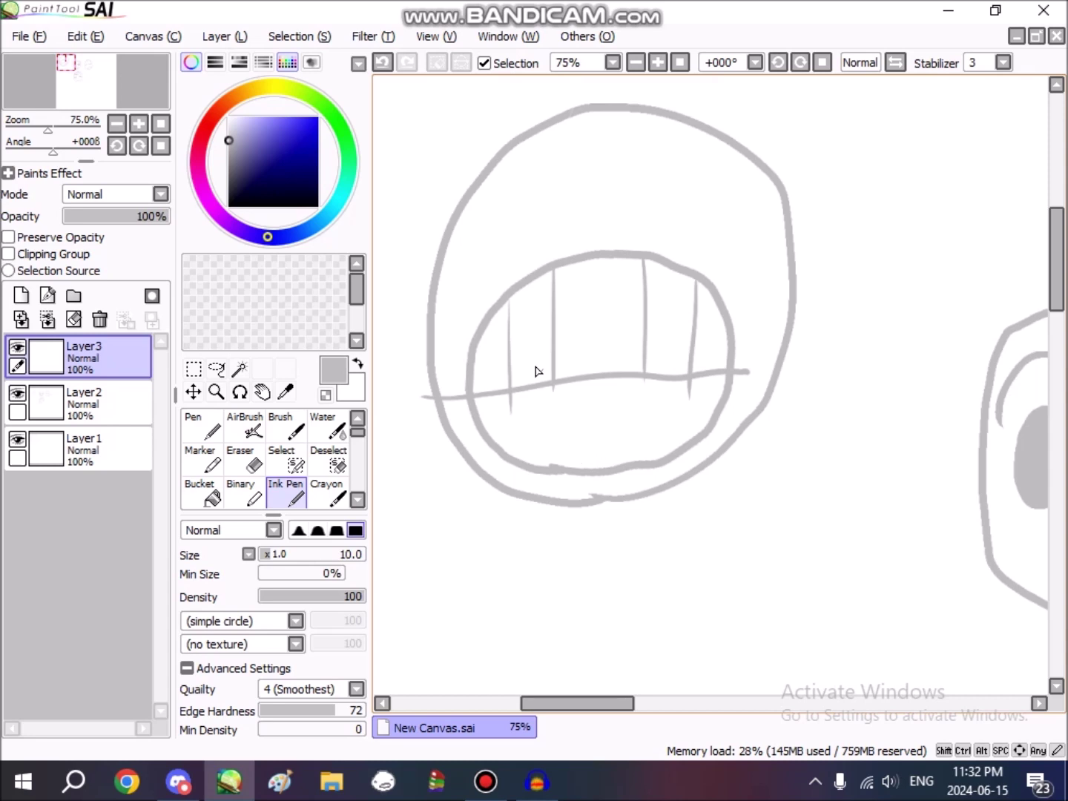
mouse_move(577, 448)
left_mouse_down()
mouse_move(608, 453)
mouse_move(615, 438)
left_mouse_up()
left_click(383, 62)
Step: Add another layer and paint two narrow vertical eyes between the guide lines using the Binary brush at size 14
left_click(21, 295)
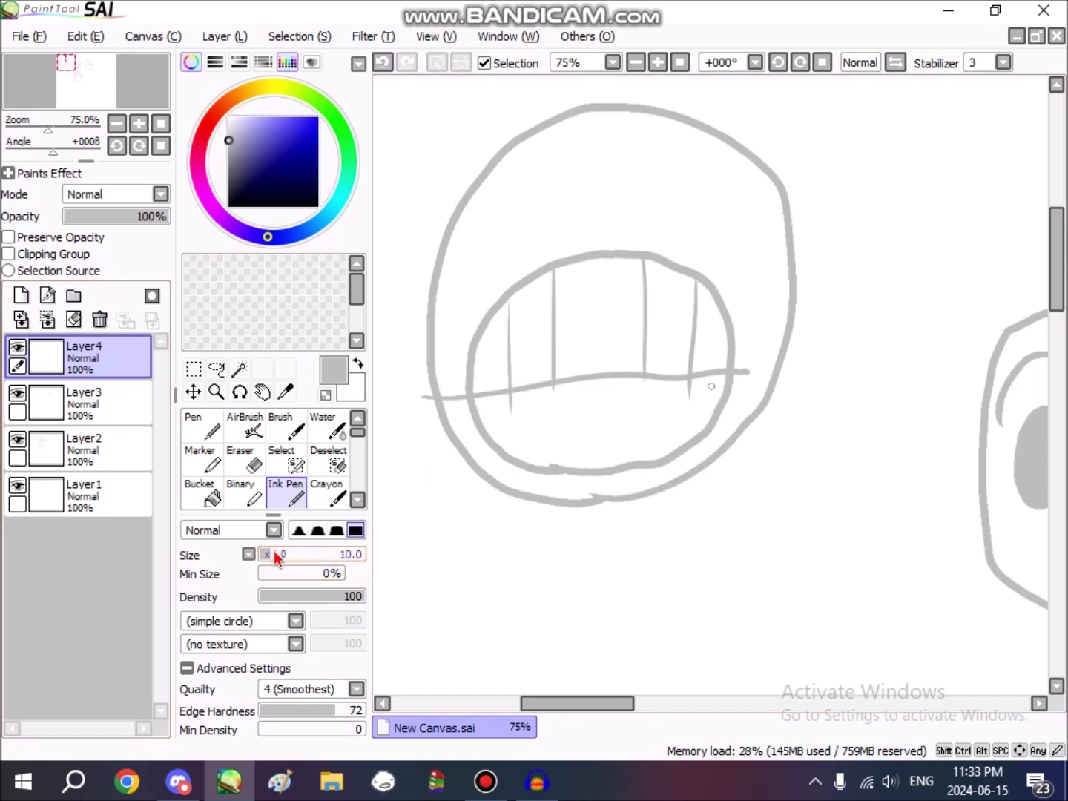
left_click(252, 495)
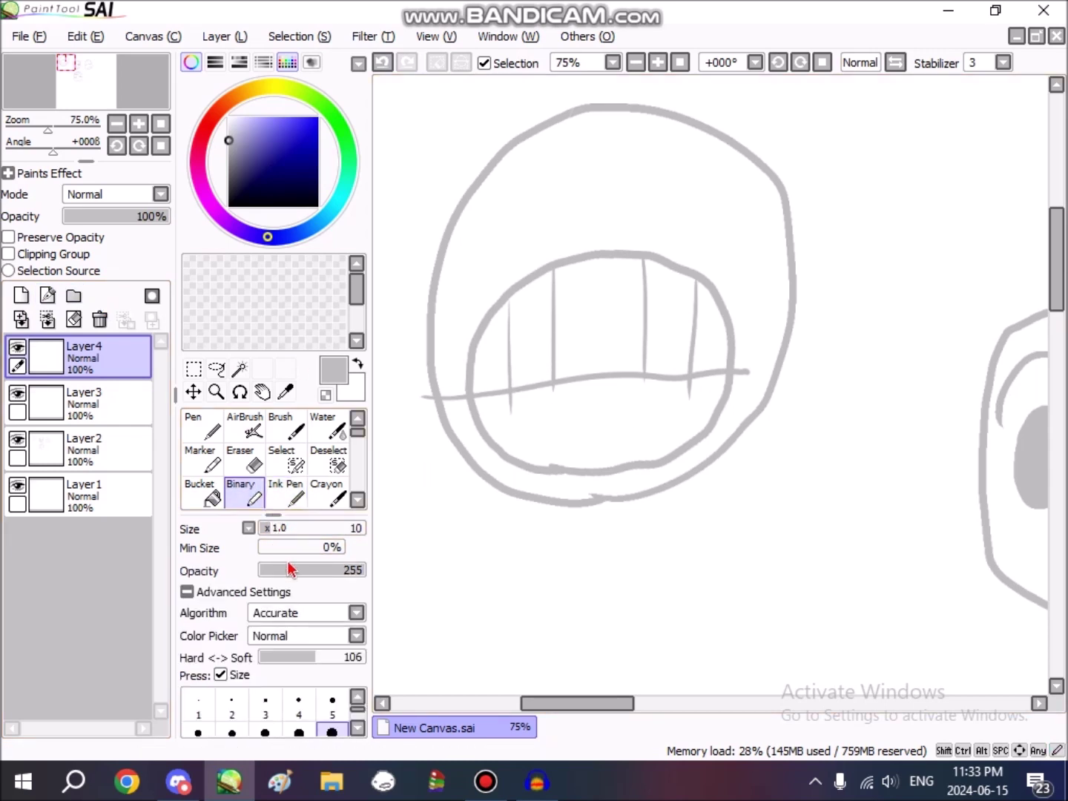
left_click(357, 727)
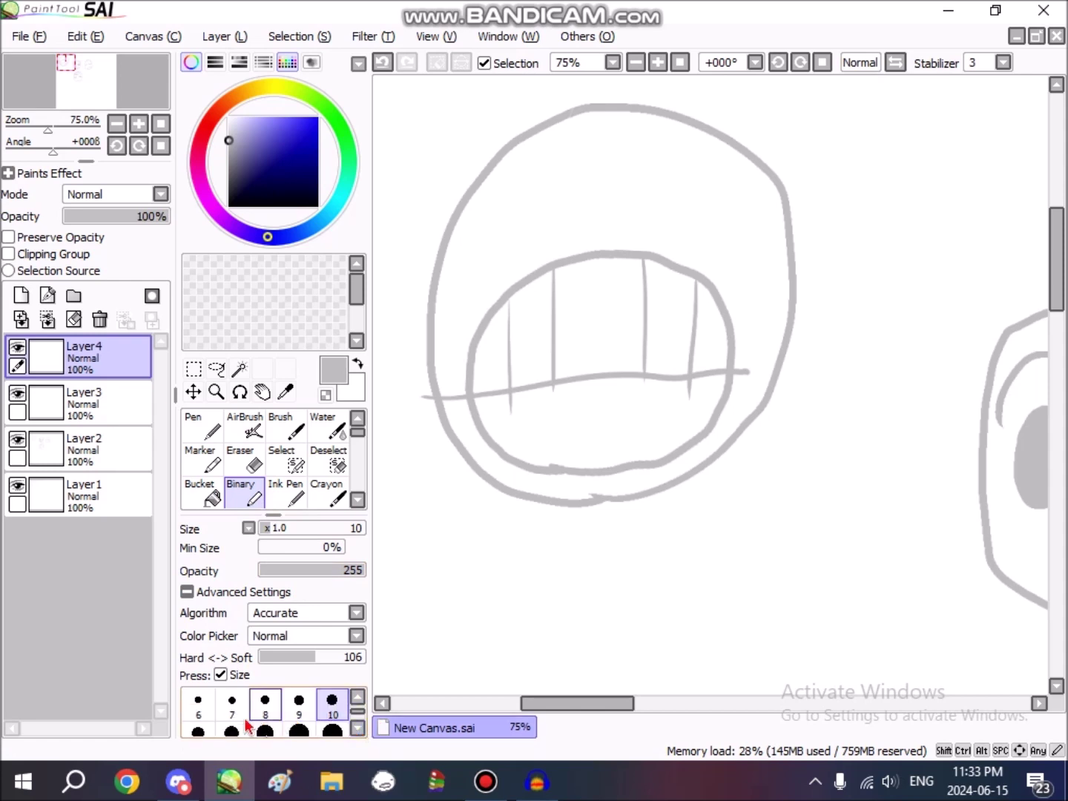
left_click(231, 731)
mouse_move(530, 348)
left_mouse_down()
mouse_move(529, 370)
mouse_move(529, 324)
mouse_move(531, 350)
left_mouse_up()
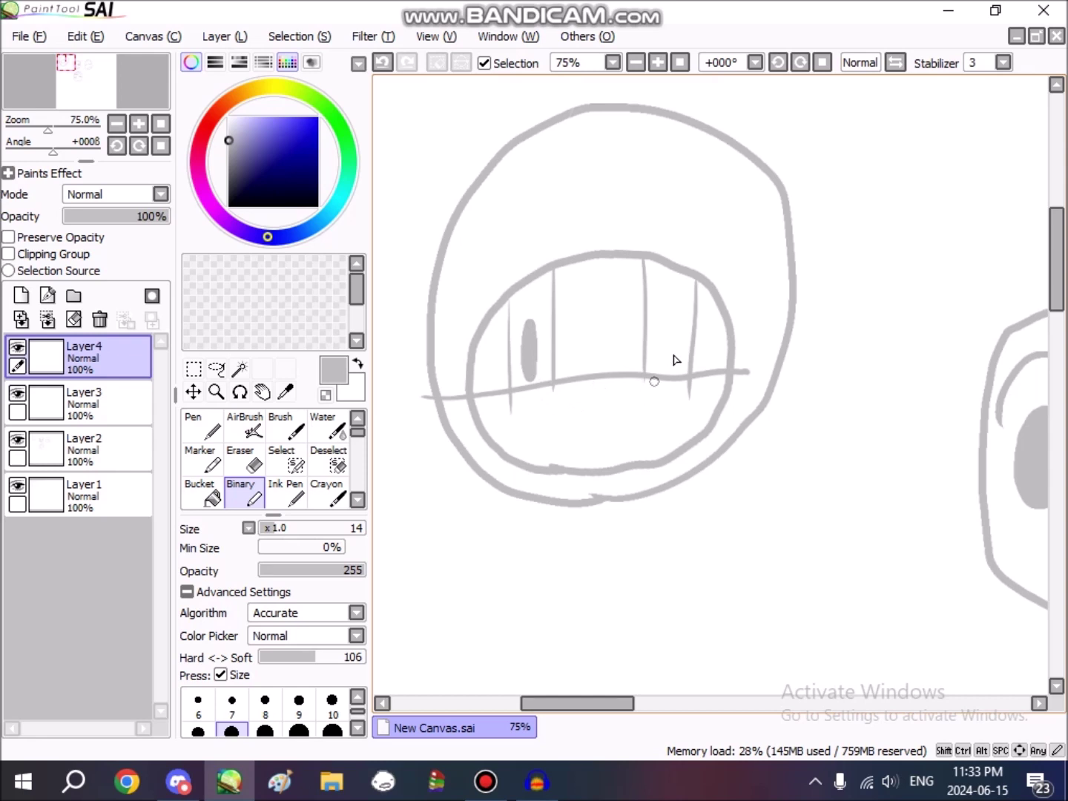
mouse_move(668, 331)
left_mouse_down()
mouse_move(668, 346)
mouse_move(664, 317)
mouse_move(671, 350)
left_mouse_up()
Step: Select the right eye with a rectangular selection, shift it slightly to the right, and deselect
left_click(194, 369)
left_click_drag(635, 294, 667, 348)
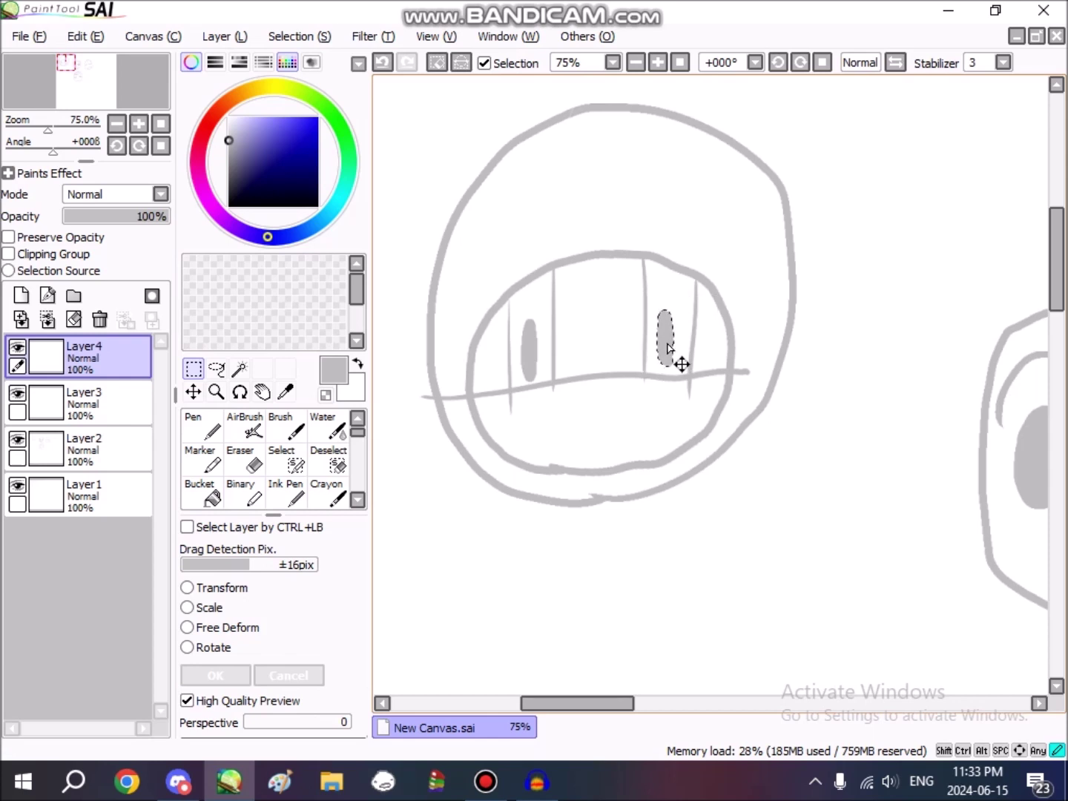
key("ctrl+d")
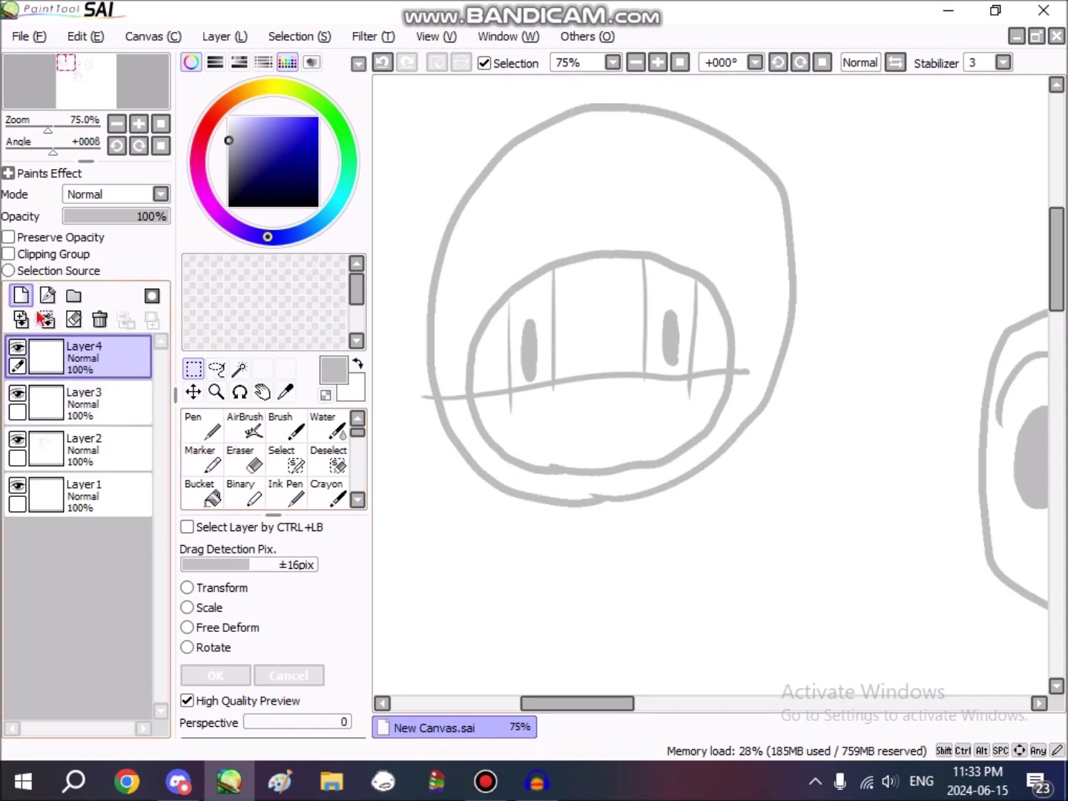
Step: Draw a small arched nose and a short smile with the Binary brush at size 10, redoing the first mouth stroke
left_click(242, 494)
left_click(343, 697)
left_click_drag(596, 390, 613, 394)
left_click_drag(579, 439, 637, 420)
left_click(384, 63)
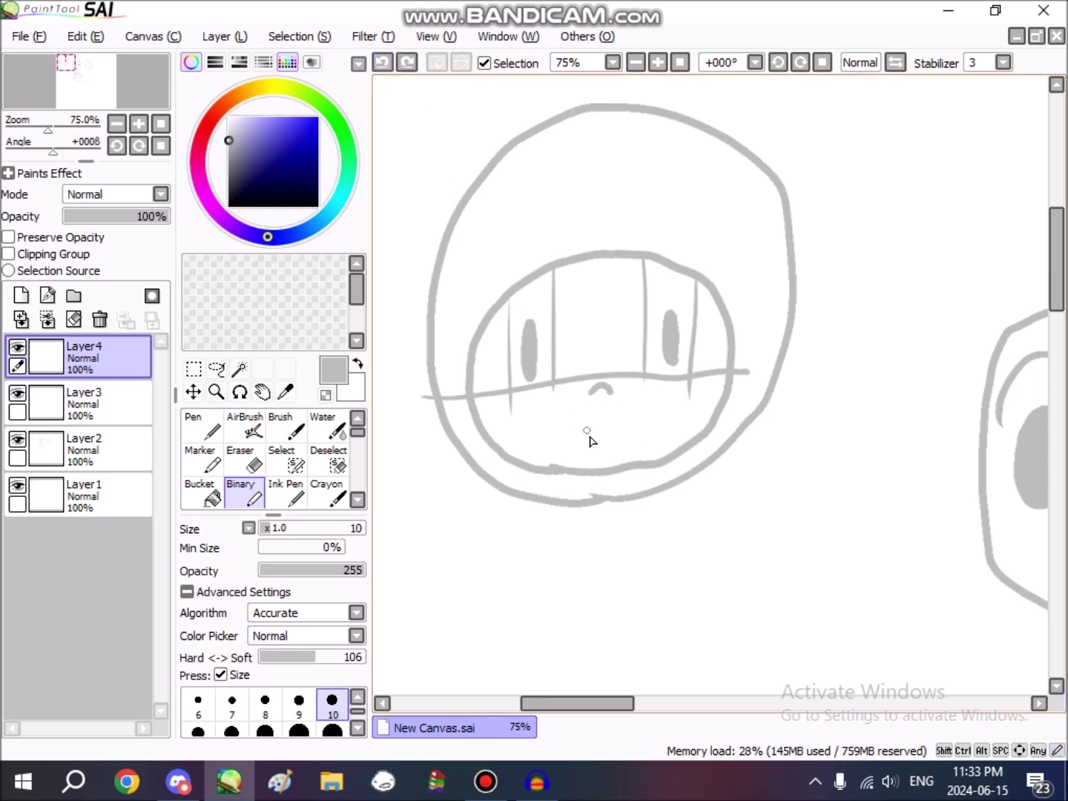
left_click_drag(584, 443, 622, 442)
Step: Paint a filled round blush on each cheek with the Binary brush at size 25
left_click(333, 730)
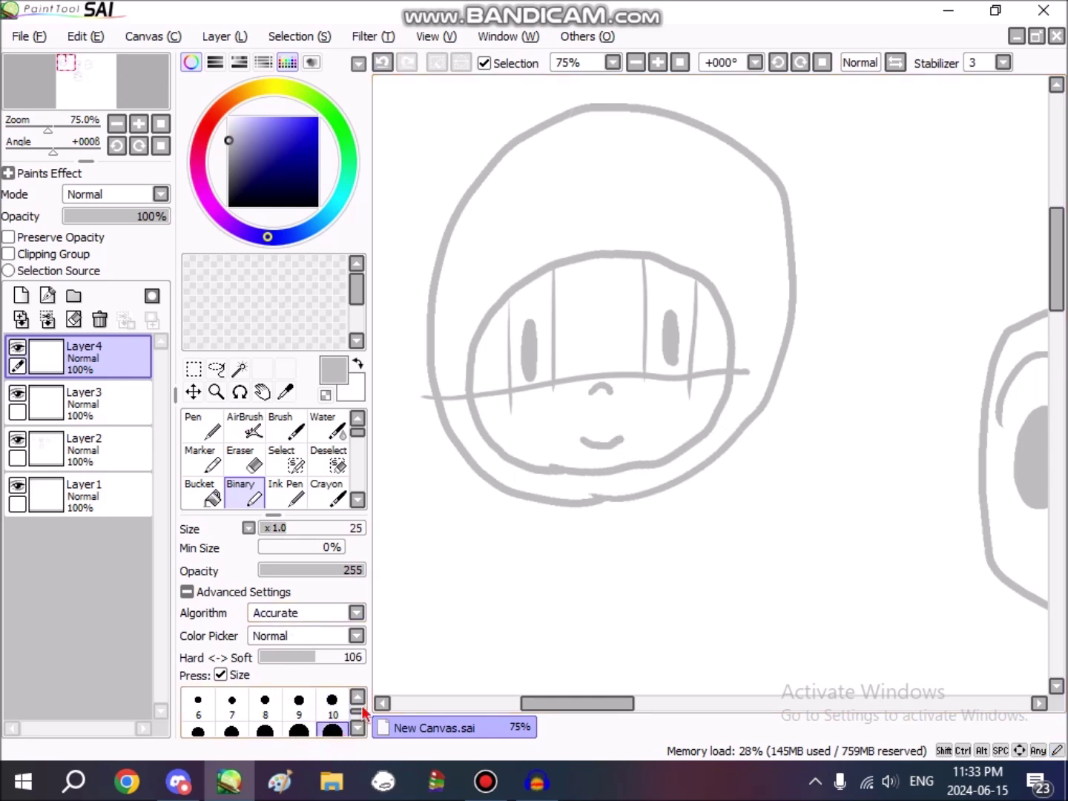
mouse_move(529, 420)
left_mouse_down()
mouse_move(518, 415)
mouse_move(529, 428)
mouse_move(511, 423)
mouse_move(502, 443)
mouse_move(554, 434)
left_mouse_up()
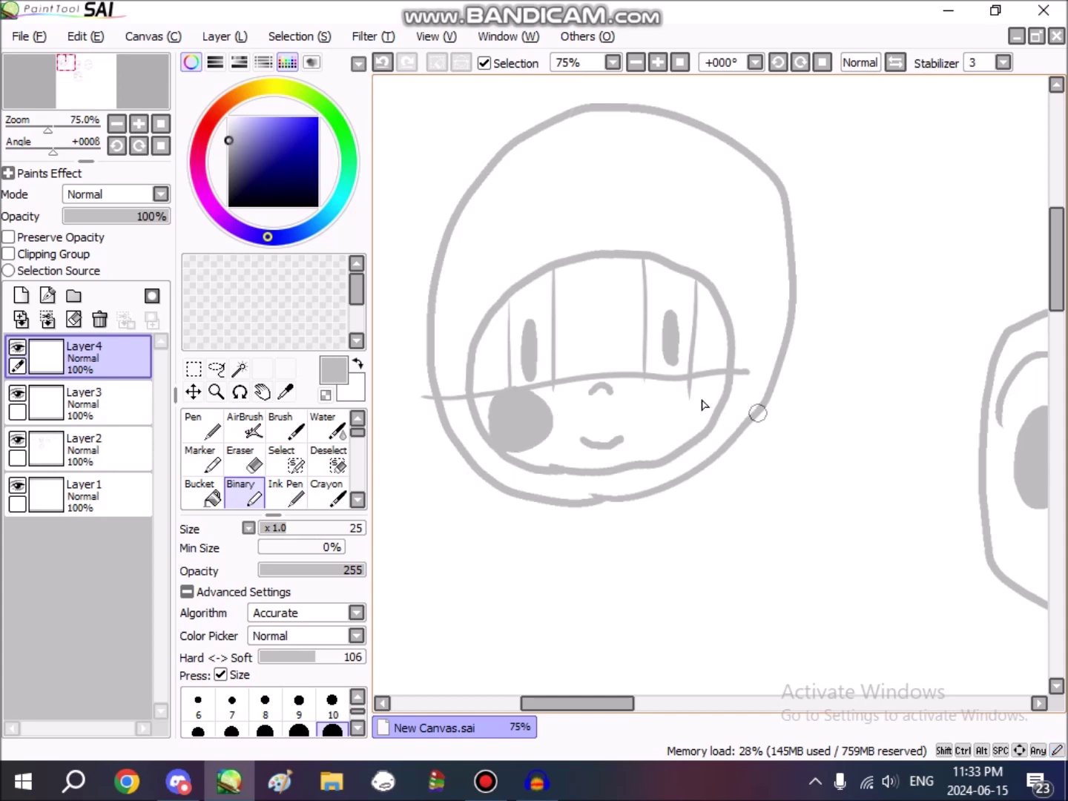
mouse_move(678, 413)
left_mouse_down()
mouse_move(665, 435)
mouse_move(671, 420)
left_mouse_up()
Step: Add a new layer above the facial features and hide the guide-line layer, toggling layer visibility to compare the face
left_click(17, 321)
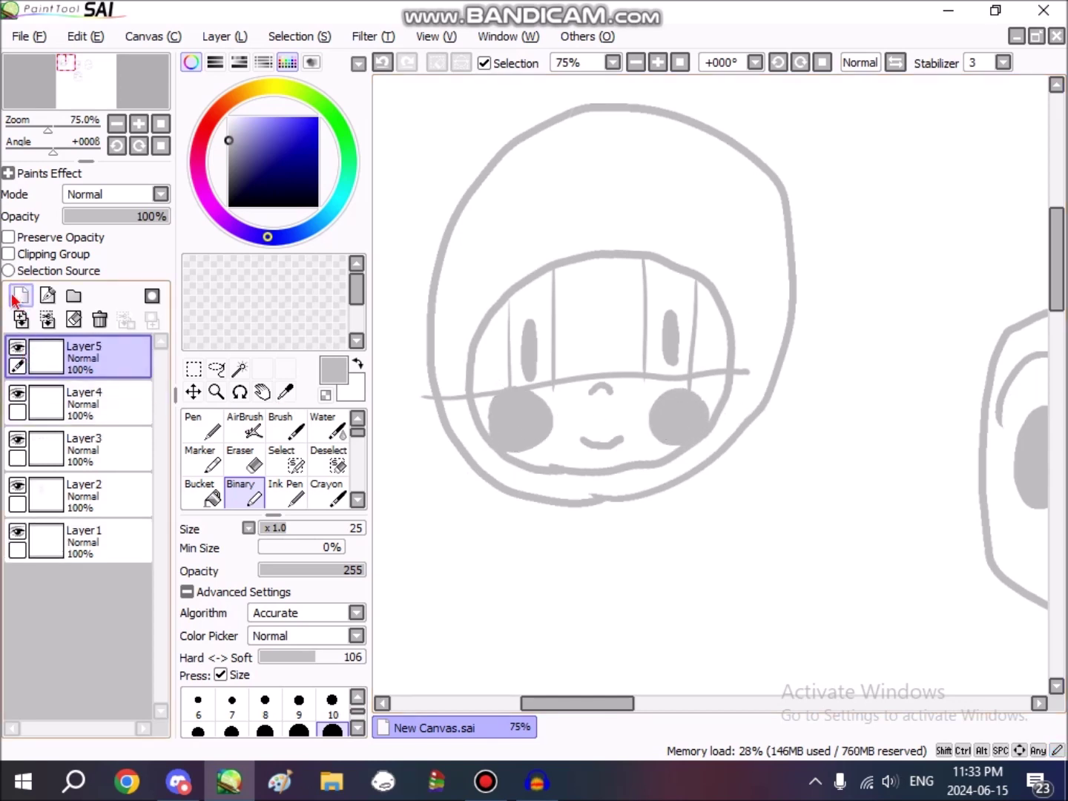
left_click(71, 405)
left_click(22, 398)
left_click(21, 396)
left_click(17, 347)
left_click(18, 442)
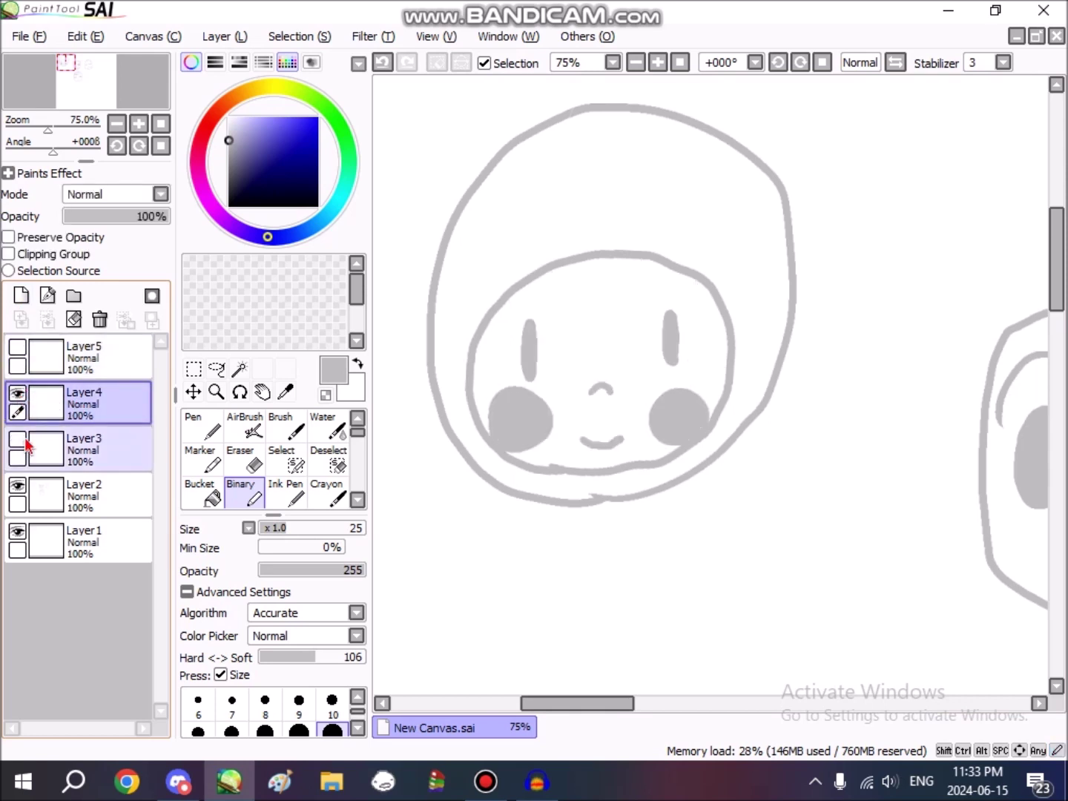
left_click(23, 449)
left_click(18, 443)
left_click(18, 442)
left_click(18, 442)
left_click(18, 443)
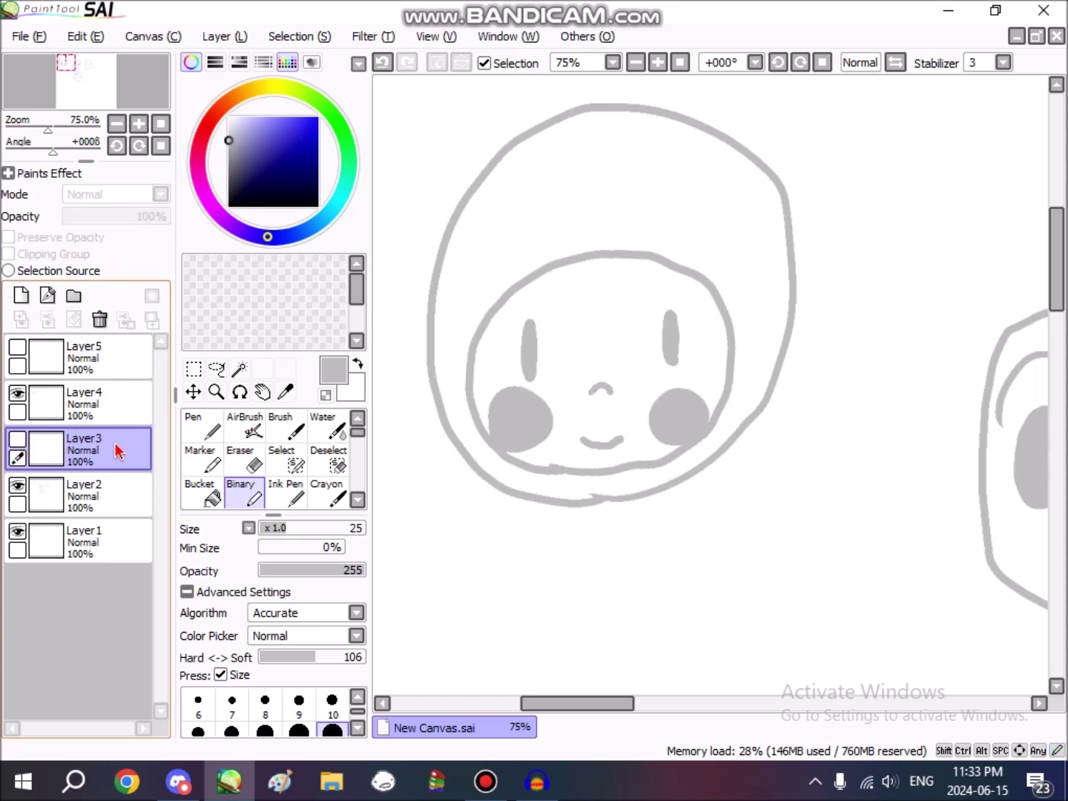
Step: Show the new top layer and draw a crescent-shaped lock along the face's left edge with the Binary brush at size 10
left_click(119, 359)
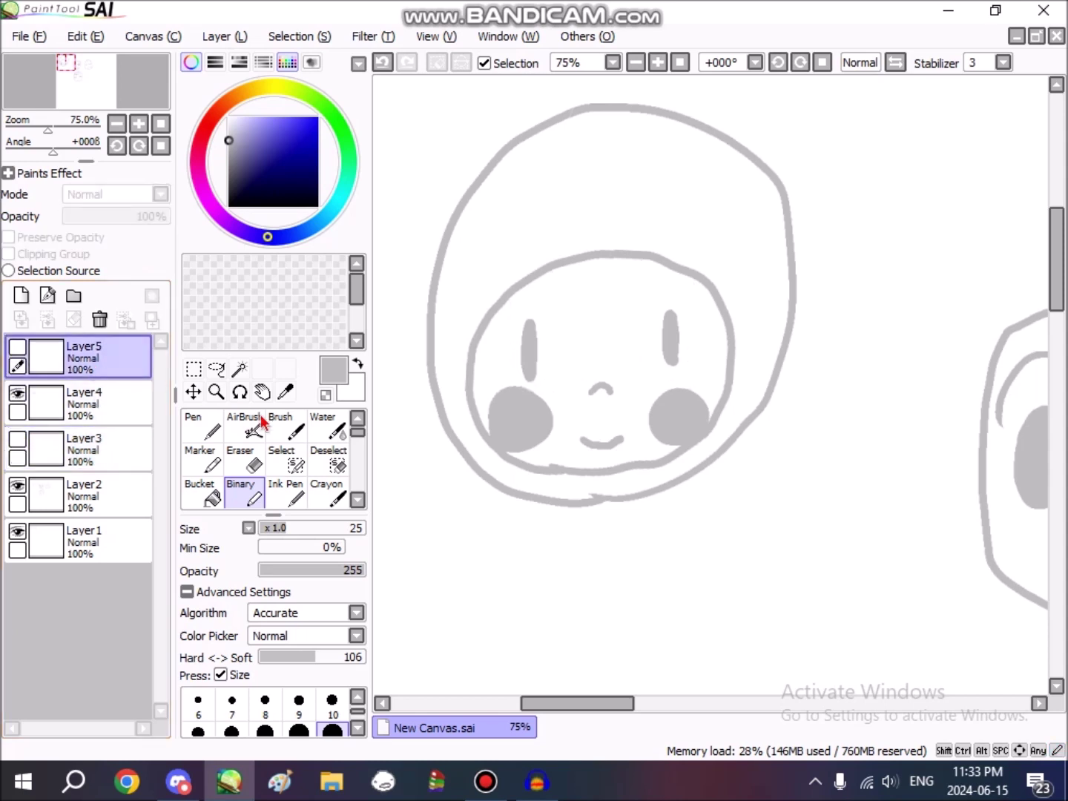
left_click(331, 704)
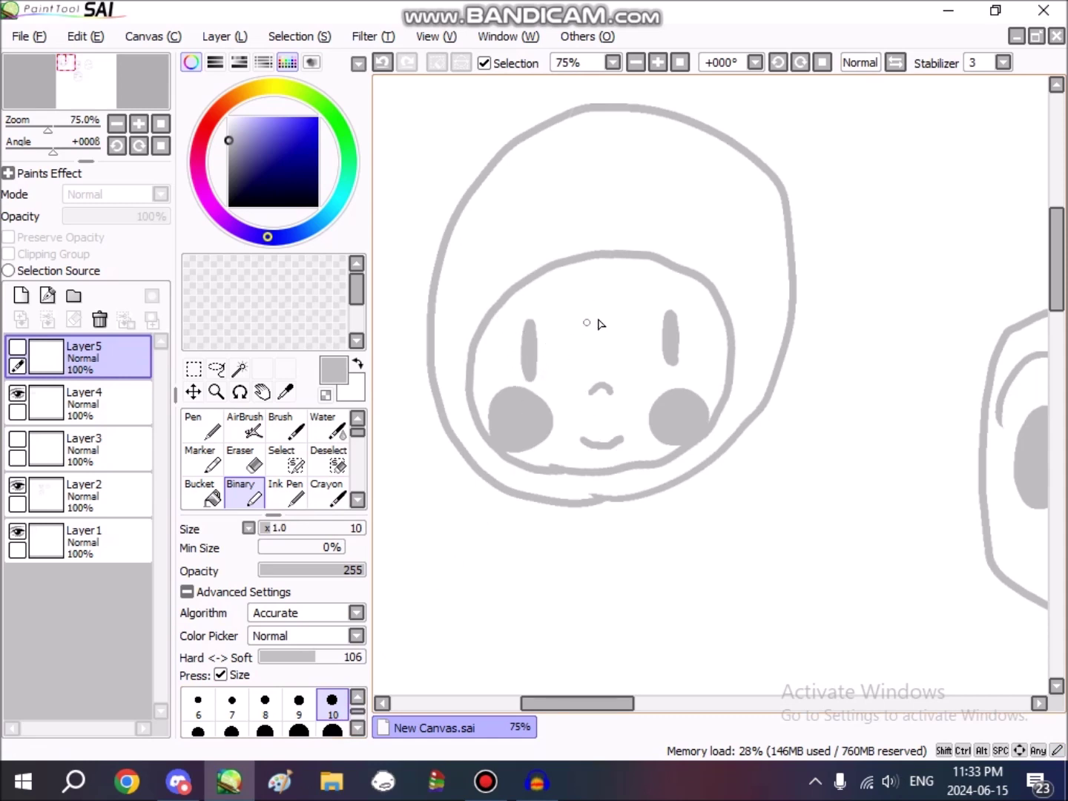
left_click(511, 278)
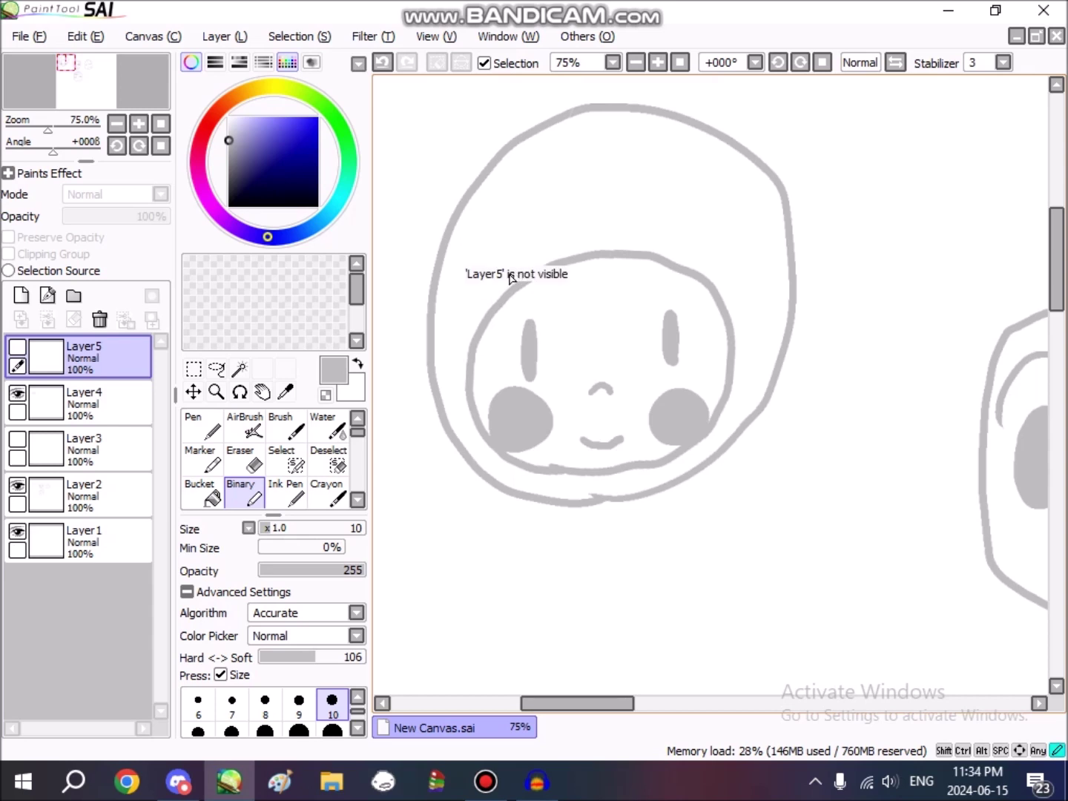
left_click(17, 348)
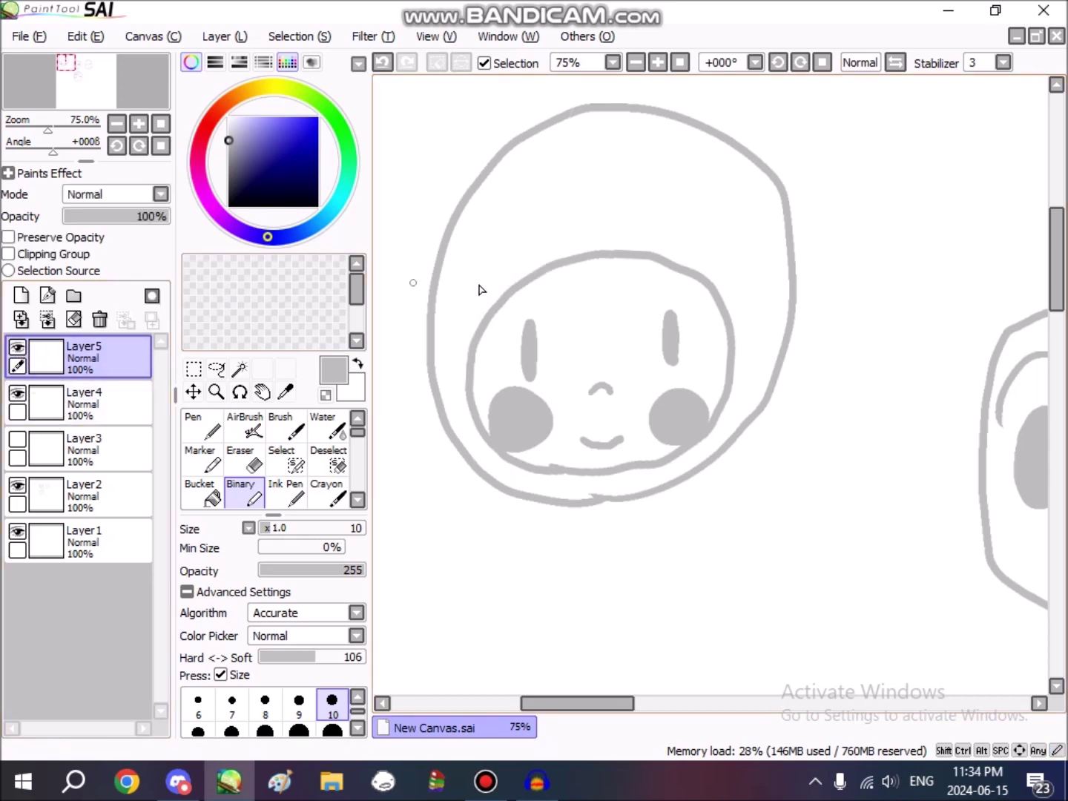
left_click_drag(630, 705, 718, 709)
left_click_drag(654, 706, 573, 710)
mouse_move(485, 283)
left_mouse_down()
mouse_move(466, 297)
mouse_move(444, 344)
mouse_move(452, 389)
mouse_move(474, 400)
mouse_move(511, 395)
mouse_move(479, 364)
mouse_move(495, 304)
mouse_move(517, 282)
left_mouse_up()
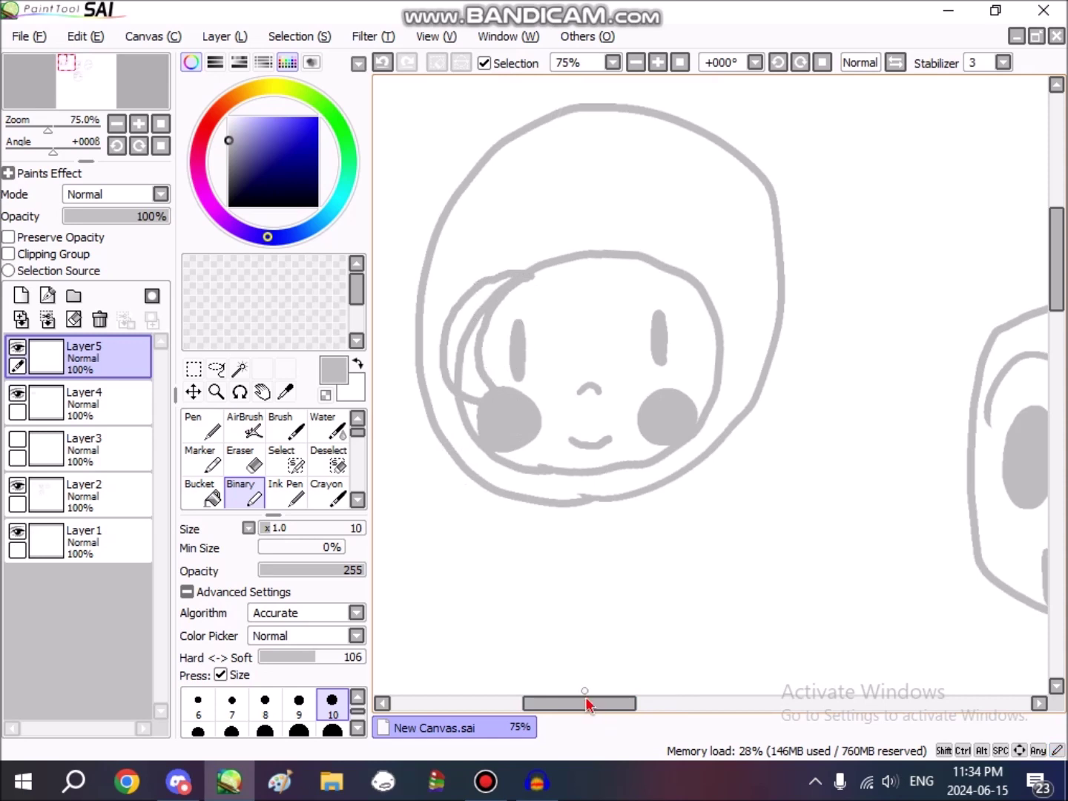
Step: Draw a separate crescent shape in the empty area below and to the left of the first head
left_click_drag(586, 703, 551, 705)
mouse_move(598, 483)
left_mouse_down()
mouse_move(553, 561)
mouse_move(609, 624)
mouse_move(653, 615)
mouse_move(606, 594)
mouse_move(596, 531)
mouse_move(625, 483)
mouse_move(590, 492)
left_mouse_up()
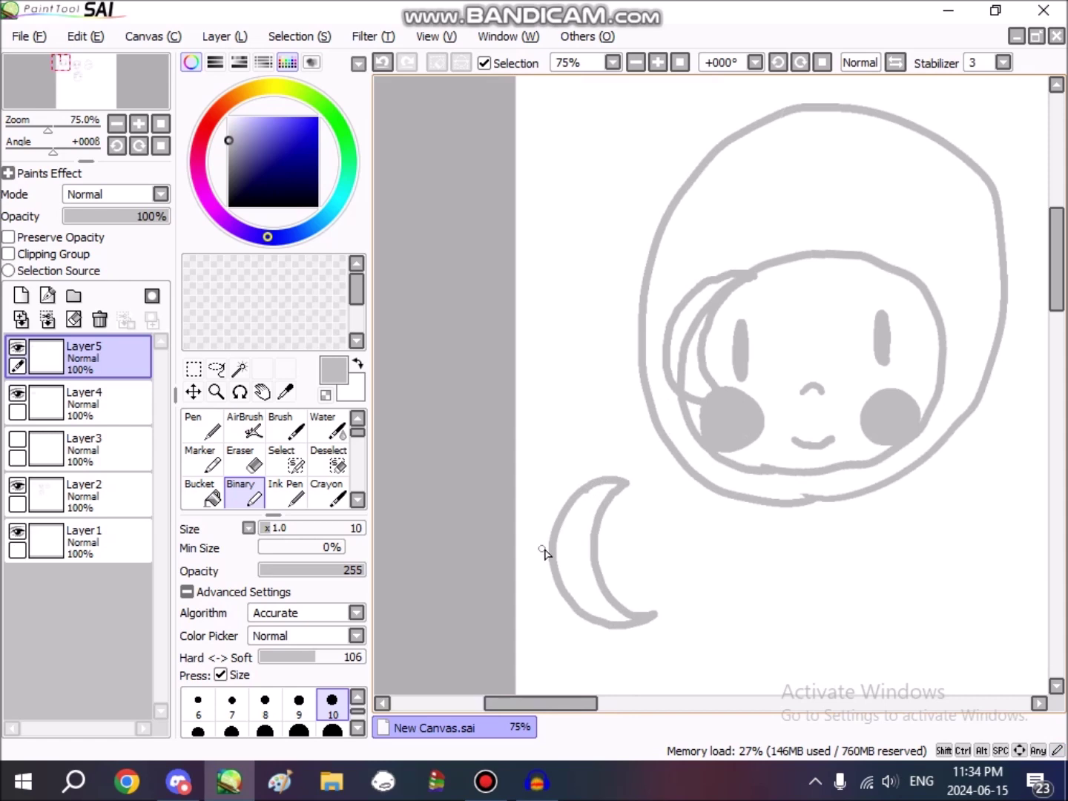
Step: Add two overlapping crescent strands to the separate hair lock and erase the old lock along the face's left edge with the Eraser
mouse_move(552, 549)
left_mouse_down()
mouse_move(549, 604)
mouse_move(569, 631)
mouse_move(600, 642)
mouse_move(627, 631)
mouse_move(571, 637)
mouse_move(582, 653)
mouse_move(620, 653)
left_mouse_up()
left_click_drag(582, 706, 607, 707)
left_click(242, 460)
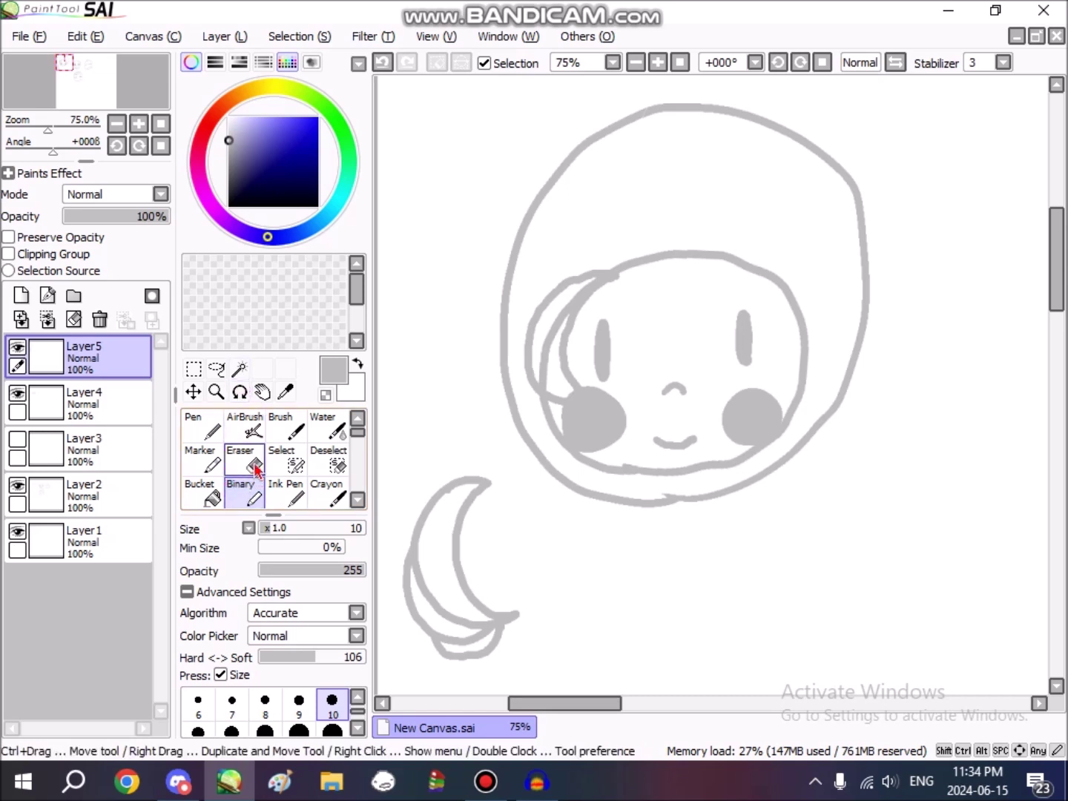
left_click(295, 552)
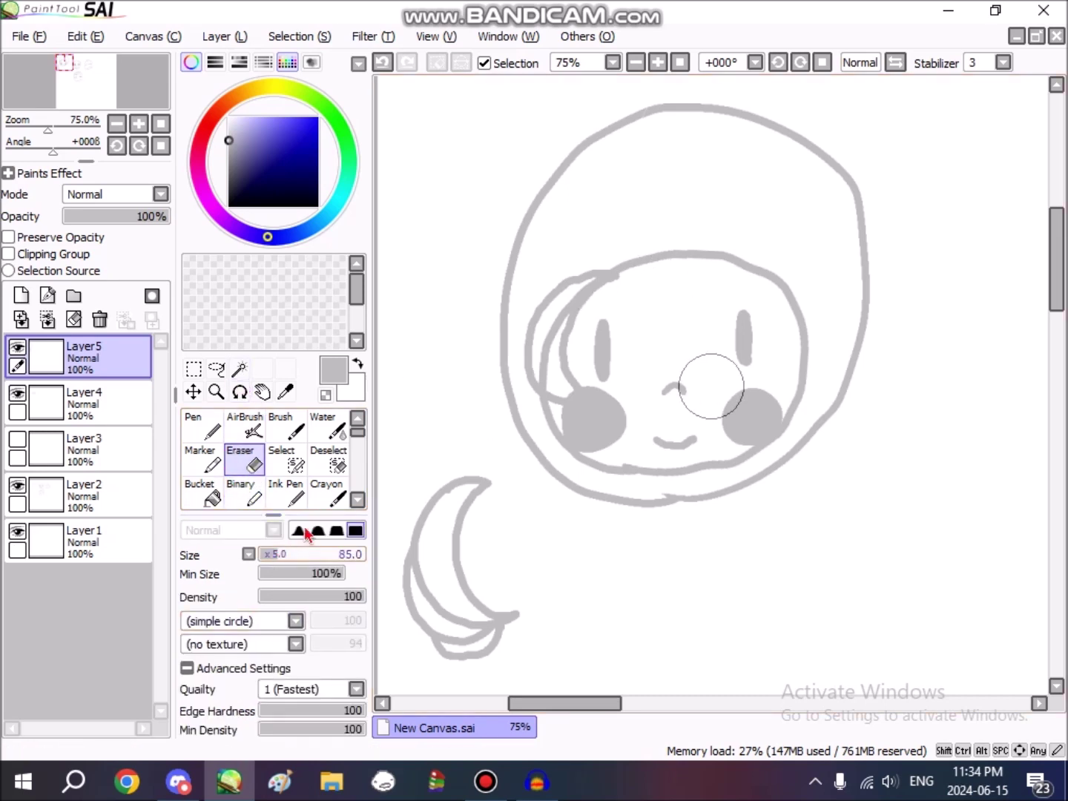
mouse_move(632, 256)
left_mouse_down()
mouse_move(545, 304)
mouse_move(582, 378)
left_mouse_up()
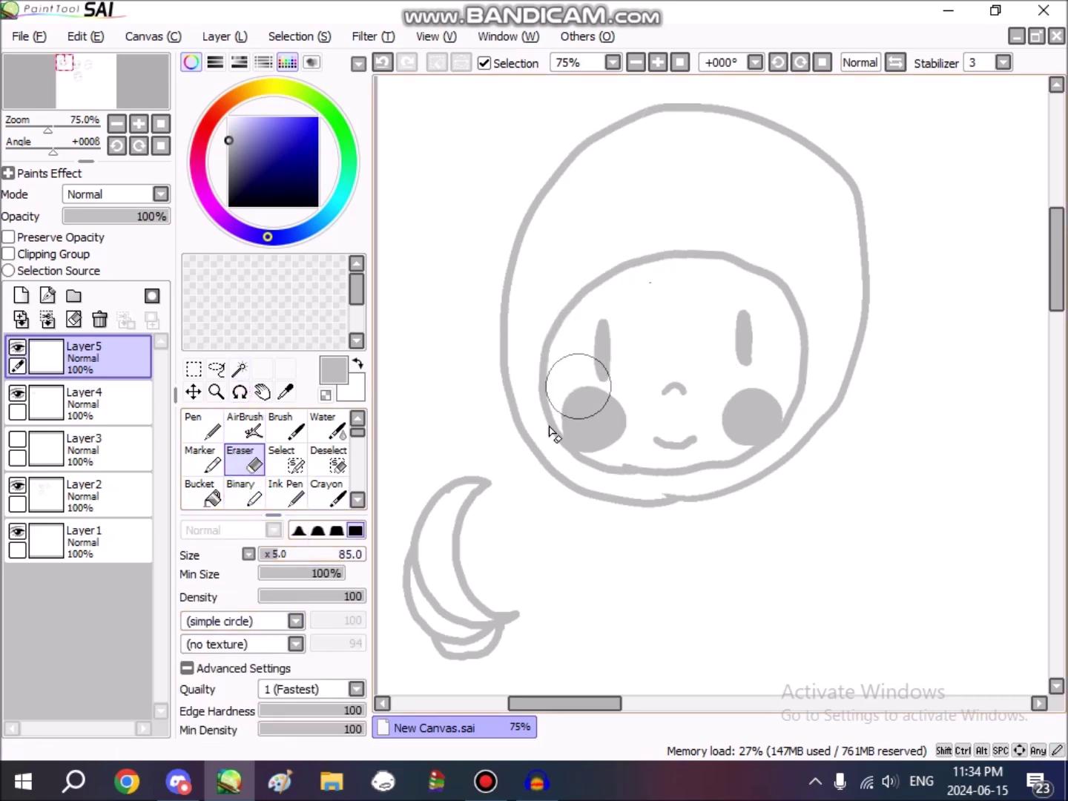
Step: Move the separate crescent hair lock onto the left side of the face, adjust its placement slightly and deselect it
left_click(193, 369)
left_click_drag(394, 483, 575, 651)
left_click_drag(491, 636, 600, 435)
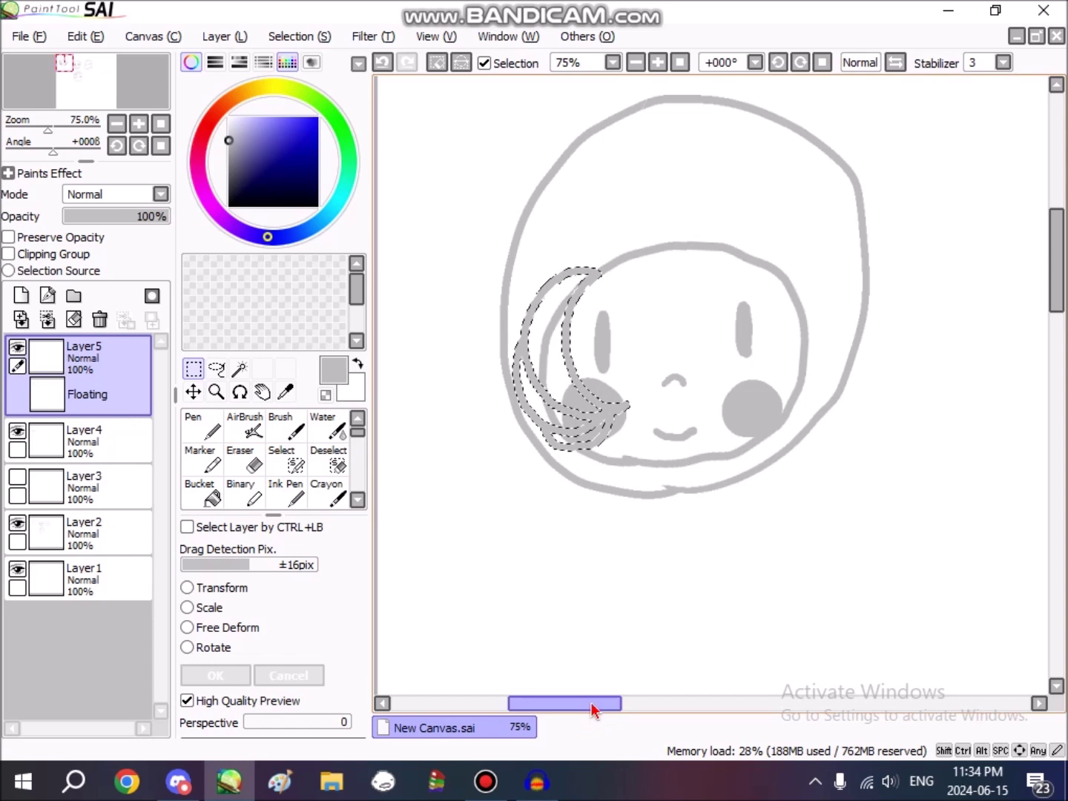
left_click_drag(598, 703, 610, 704)
left_click(492, 360)
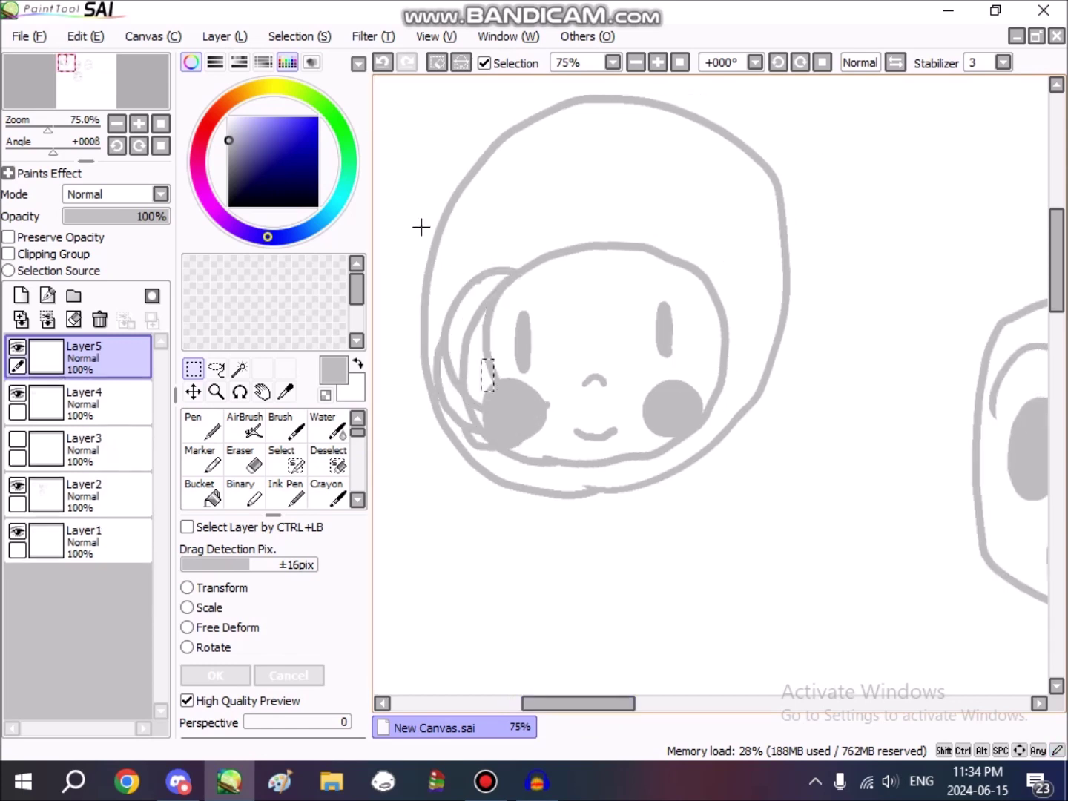
left_click_drag(403, 266, 611, 483)
mouse_move(498, 363)
left_mouse_down()
mouse_move(485, 355)
mouse_move(508, 364)
mouse_move(500, 373)
left_mouse_up()
key("ctrl+d")
Step: Draw a smaller, mirrored lock of overlapping crescents below and to the right of the head with the Binary brush at size 10
mouse_move(601, 703)
left_mouse_down()
mouse_move(624, 704)
mouse_move(606, 710)
left_mouse_up()
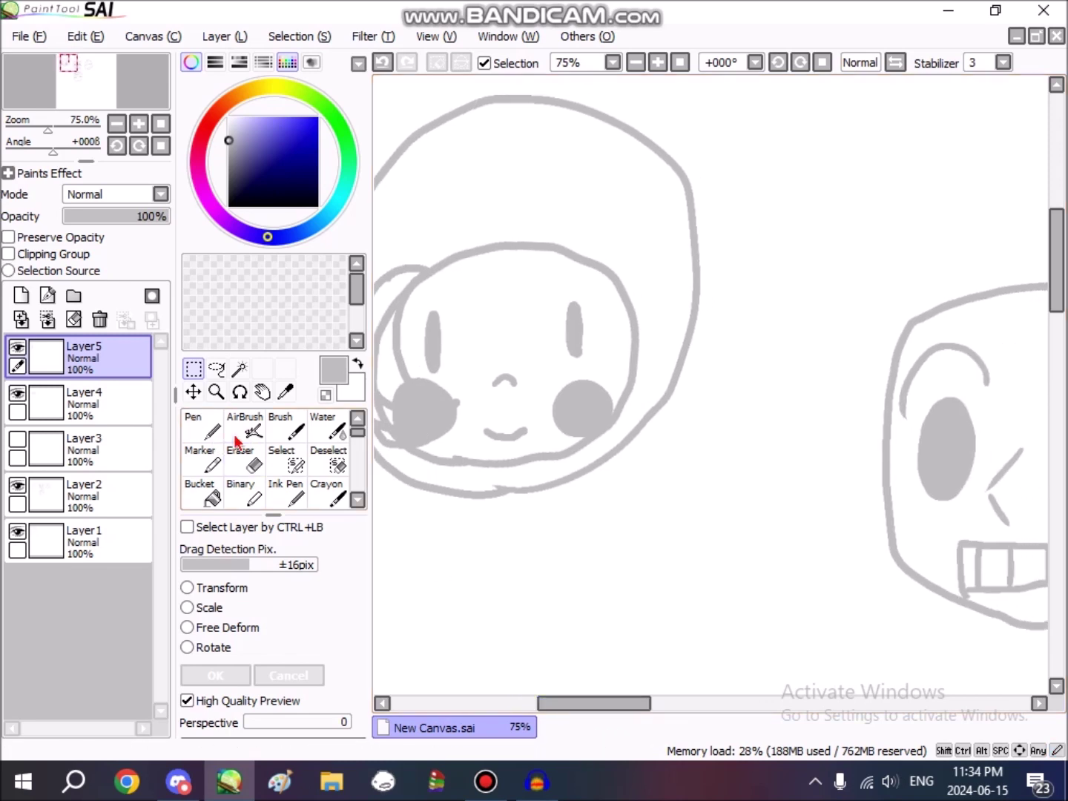
left_click(245, 497)
mouse_move(672, 472)
left_mouse_down()
mouse_move(680, 520)
mouse_move(642, 542)
left_mouse_up()
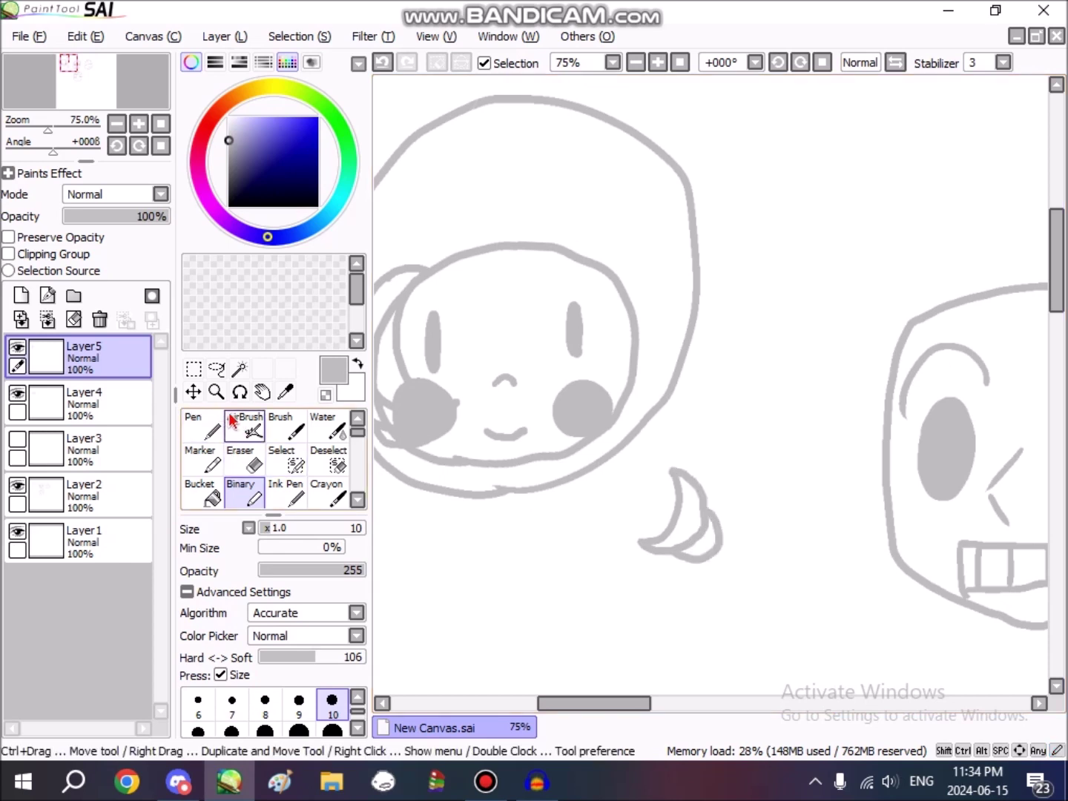
Step: Move the smaller crescent lock onto the right side of the face and rotate it slightly clockwise to follow the edge
left_click(194, 371)
left_click_drag(603, 404, 770, 631)
left_click_drag(689, 518, 649, 360)
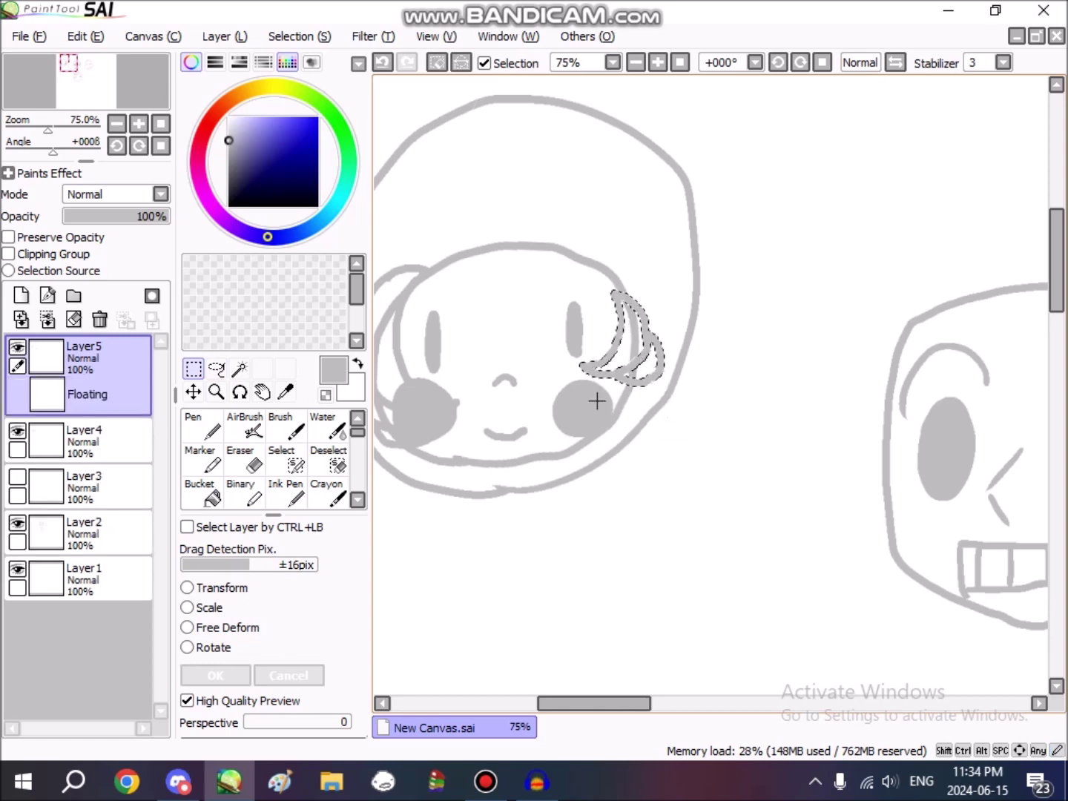
left_click(188, 646)
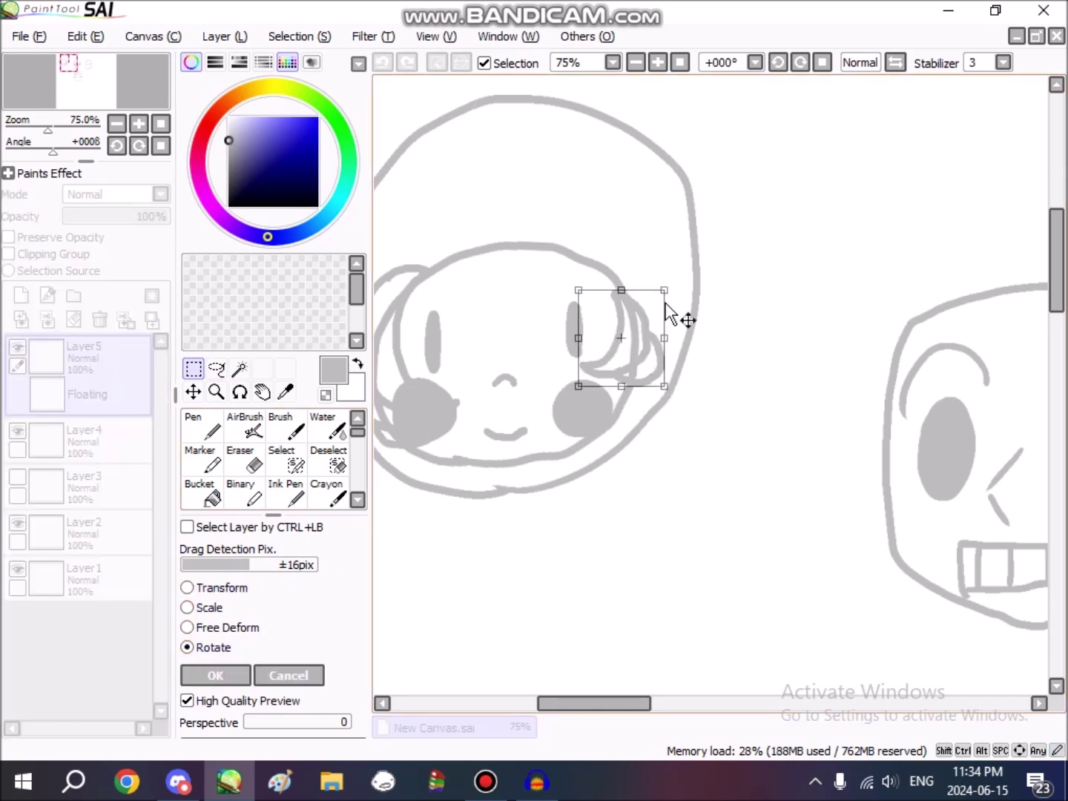
left_click_drag(674, 276, 683, 318)
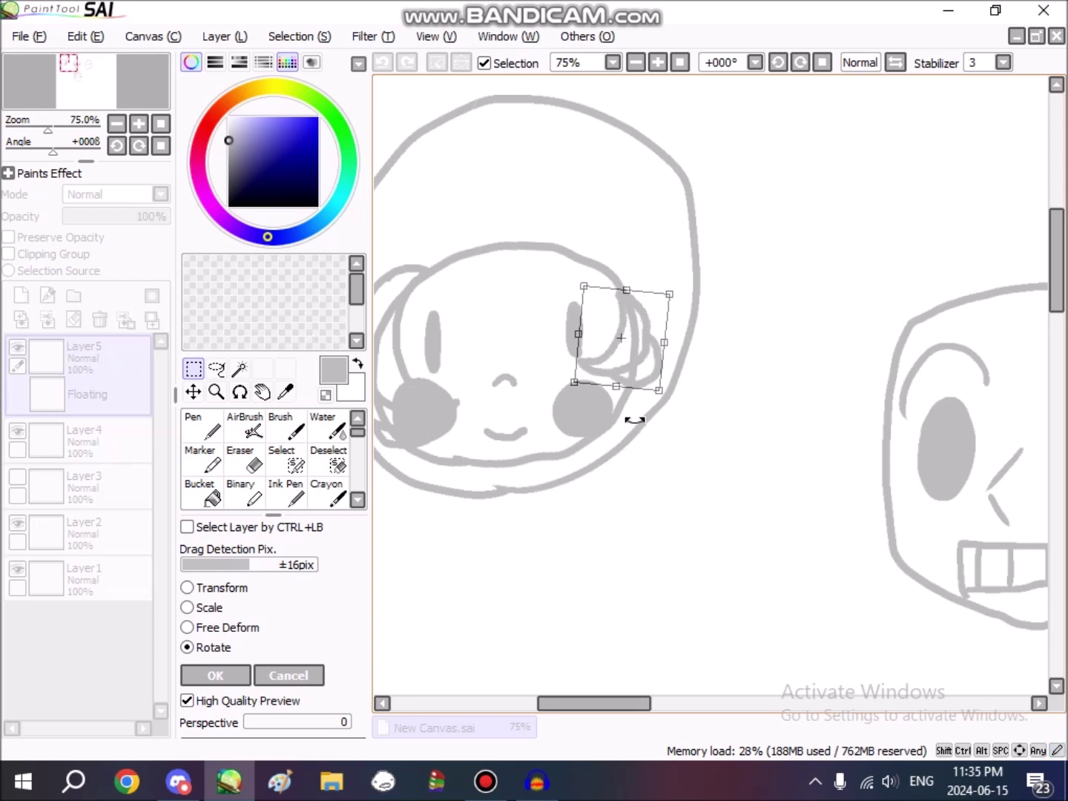
left_click_drag(622, 360, 626, 359)
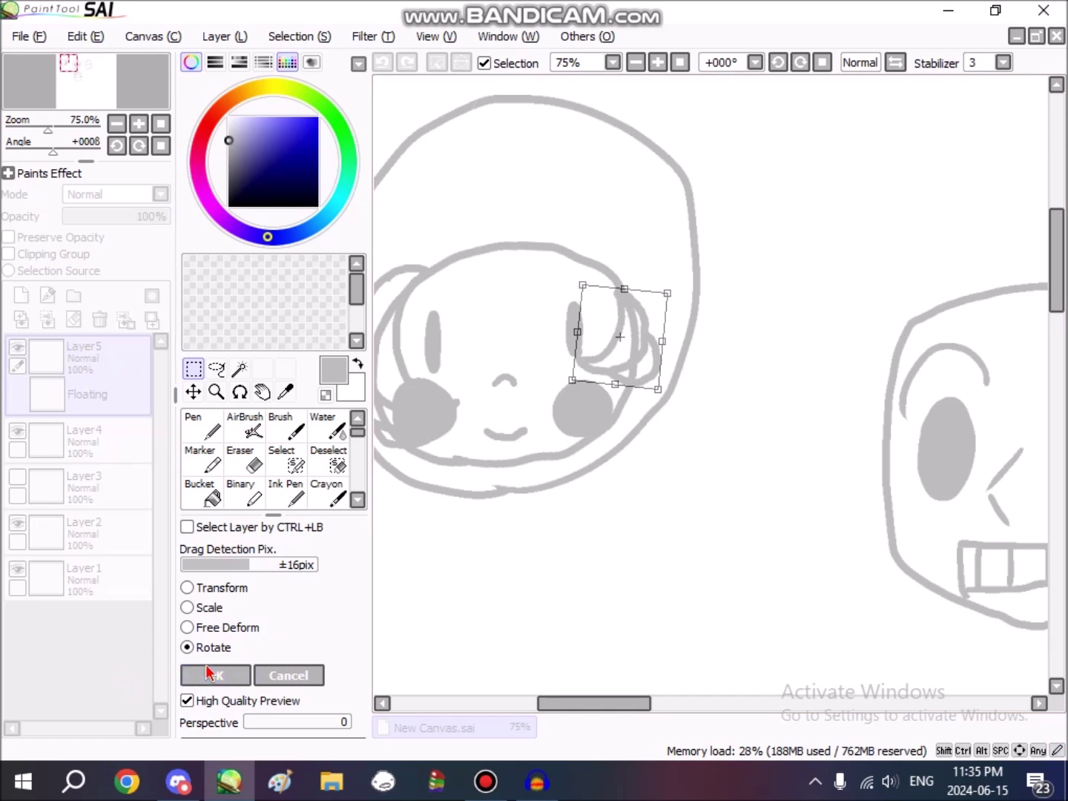
left_click(205, 671)
Step: Add a new layer on top and set the Binary brush to size 14
left_click_drag(603, 710, 596, 714)
left_click_drag(1057, 297, 1061, 310)
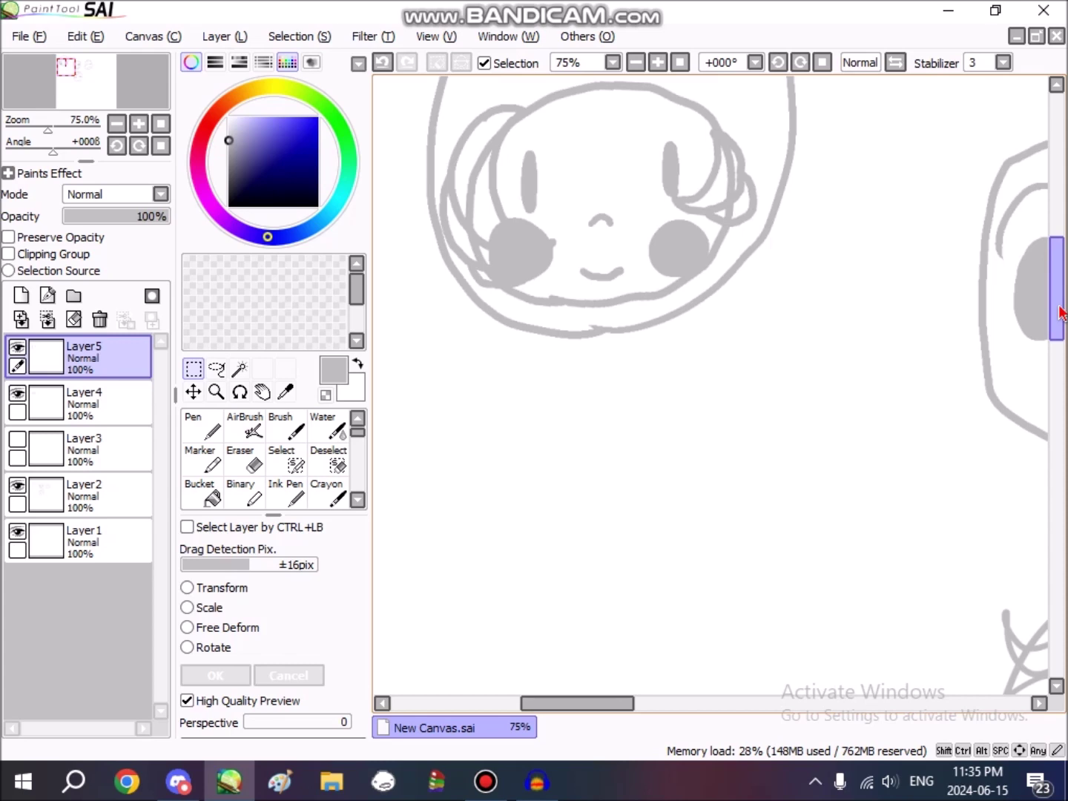
left_click_drag(1061, 311, 1061, 311)
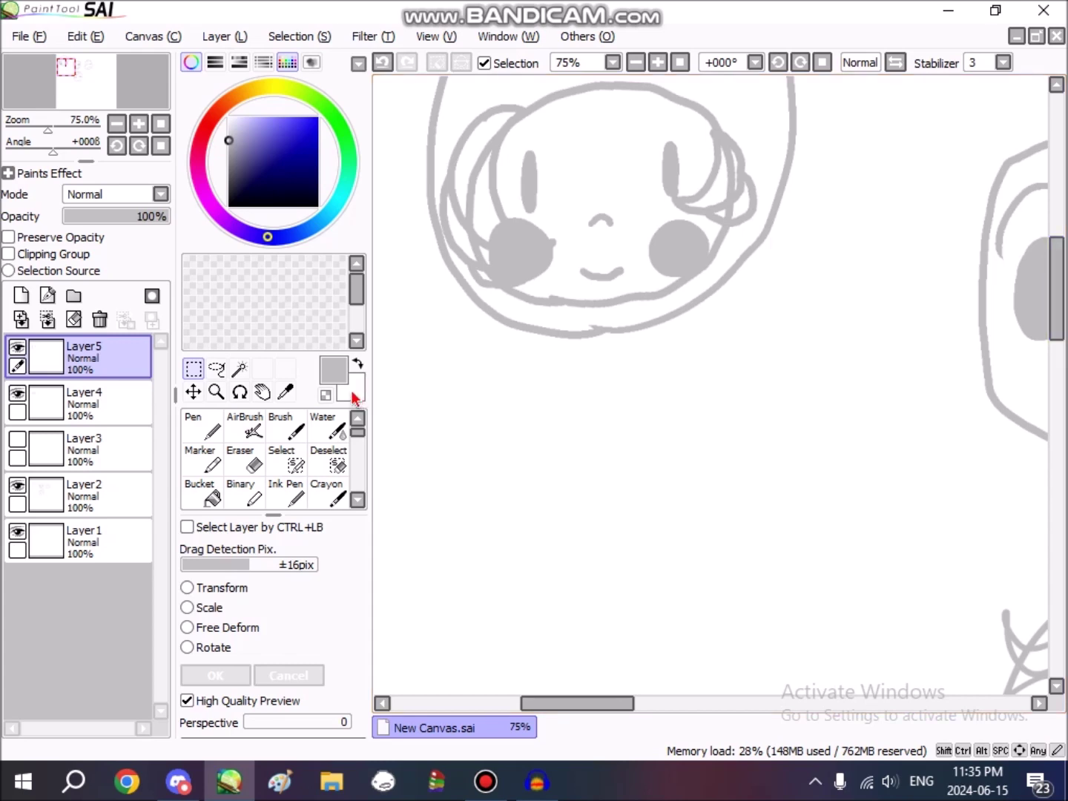
left_click(20, 296)
left_click(242, 499)
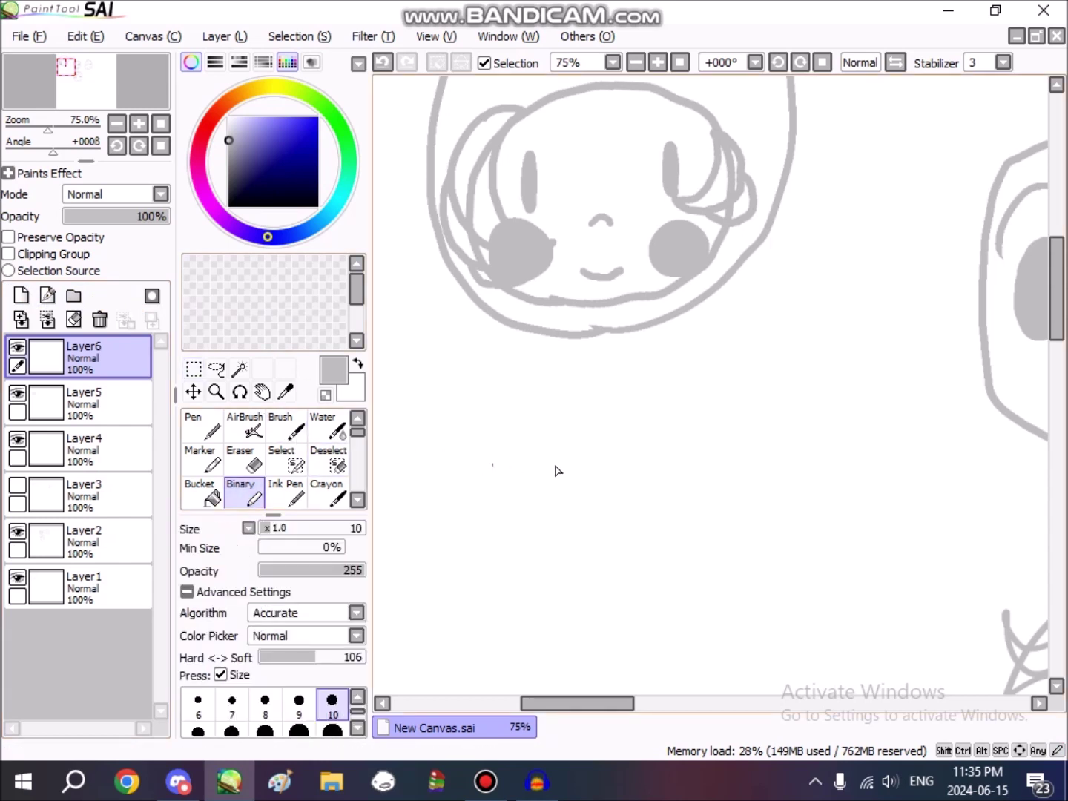
left_click(233, 731)
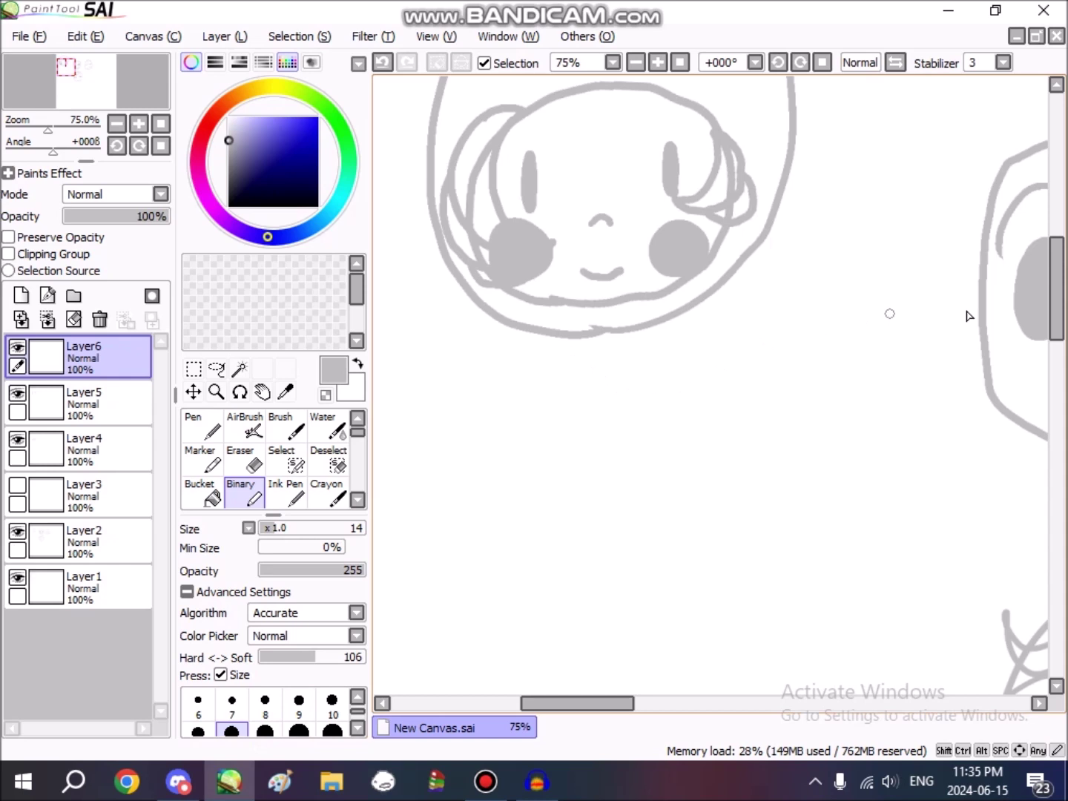
left_click_drag(1057, 289, 1056, 323)
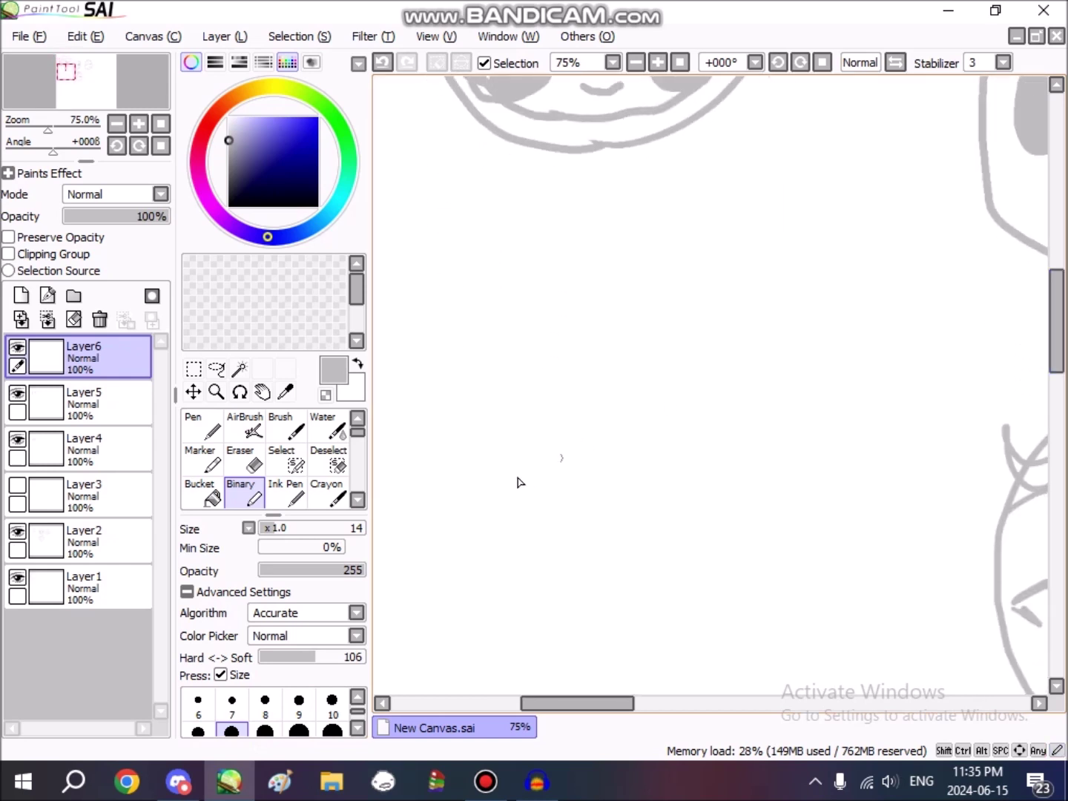
mouse_move(532, 298)
left_mouse_down()
mouse_move(507, 467)
mouse_move(537, 546)
mouse_move(640, 509)
mouse_move(607, 264)
left_mouse_up()
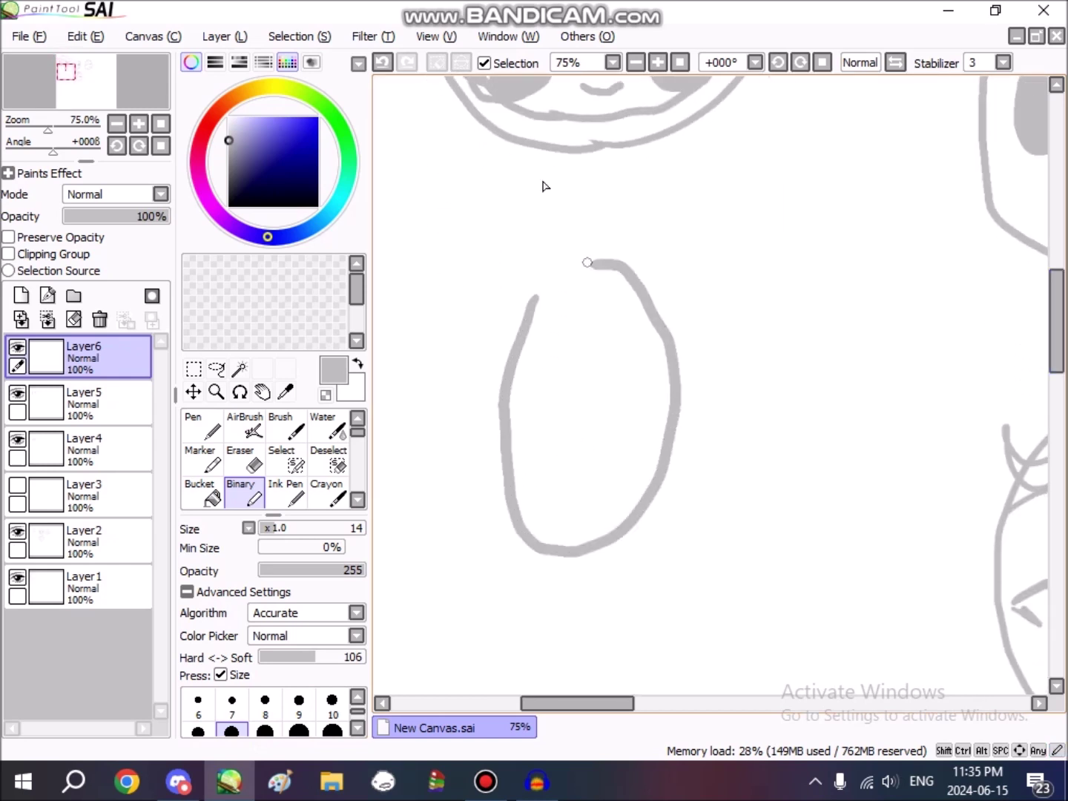
left_click(385, 64)
Step: Draw a large round head in the empty area beneath the first face, with a small narrow rounded body under it
left_click_drag(596, 699, 577, 709)
left_click_drag(1057, 334, 1061, 408)
mouse_move(603, 501)
left_mouse_down()
mouse_move(711, 376)
mouse_move(568, 244)
mouse_move(477, 428)
mouse_move(602, 521)
left_mouse_up()
key("ctrl+z")
mouse_move(643, 478)
left_mouse_down()
mouse_move(763, 266)
mouse_move(555, 232)
mouse_move(498, 381)
mouse_move(643, 478)
mouse_move(618, 497)
mouse_move(589, 631)
mouse_move(630, 658)
mouse_move(681, 636)
left_mouse_up()
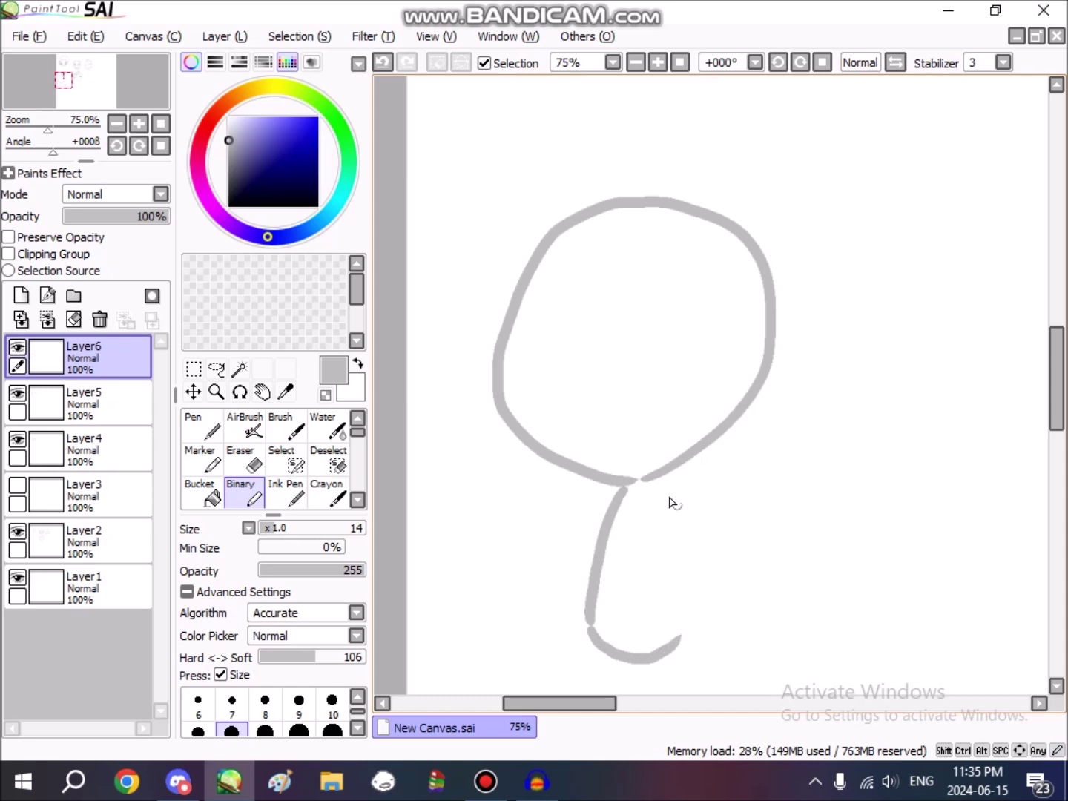
mouse_move(665, 484)
left_mouse_down()
mouse_move(691, 596)
mouse_move(689, 585)
mouse_move(671, 637)
left_mouse_up()
Step: Draw drooping rounded arms on both sides of the small body and two legs with feet beneath it
mouse_move(629, 481)
left_mouse_down()
mouse_move(524, 566)
mouse_move(546, 639)
mouse_move(597, 541)
left_mouse_up()
mouse_move(669, 475)
left_mouse_down()
mouse_move(760, 584)
mouse_move(746, 557)
mouse_move(774, 621)
mouse_move(706, 649)
left_mouse_up()
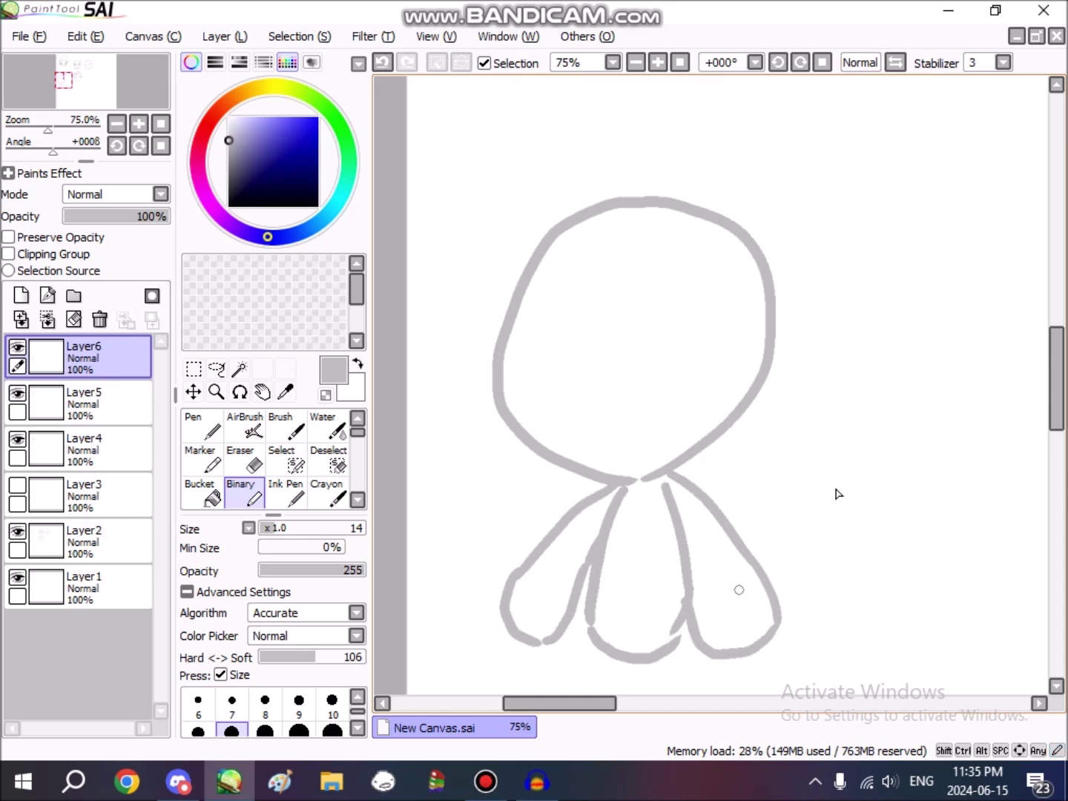
left_click_drag(1056, 419, 1057, 449)
mouse_move(591, 457)
left_mouse_down()
mouse_move(605, 533)
mouse_move(585, 558)
mouse_move(616, 556)
mouse_move(624, 485)
mouse_move(661, 572)
mouse_move(672, 538)
left_mouse_up()
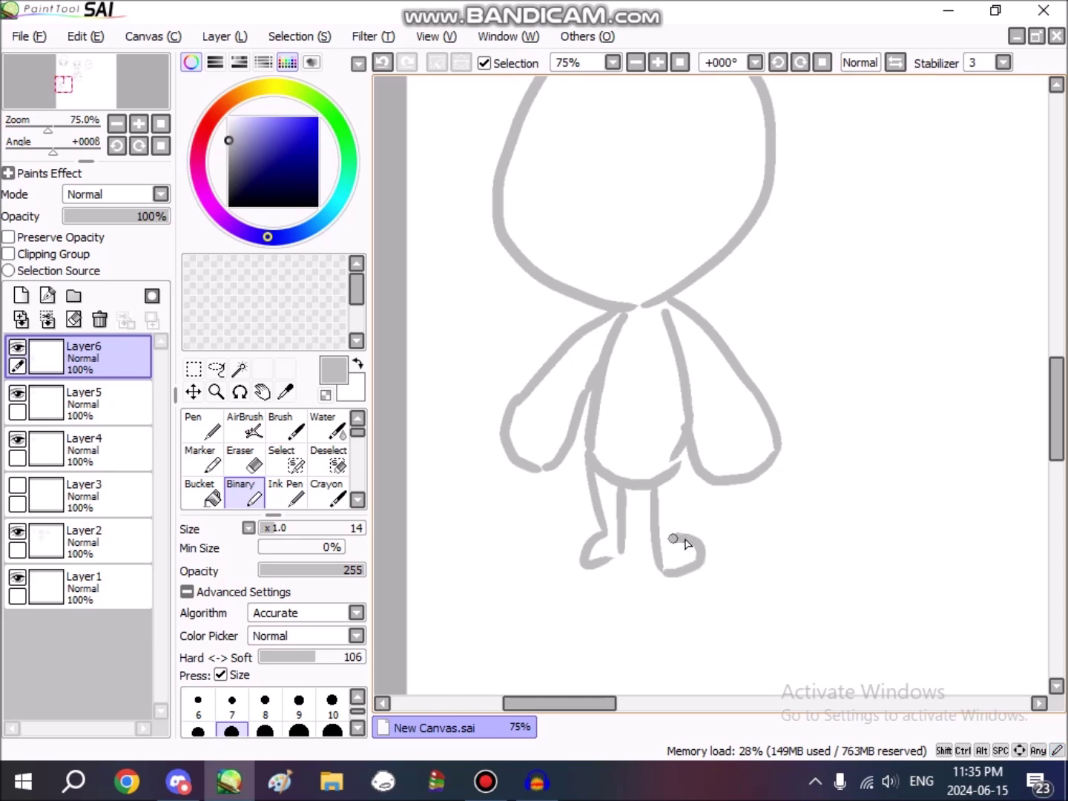
Step: Undo the arm and leg strokes back to the plain head and body
left_click(382, 63)
left_click(382, 63)
left_click(382, 63)
left_click(382, 64)
left_click(383, 64)
left_click(382, 63)
left_click(383, 64)
left_click(382, 63)
left_click(383, 63)
left_click(382, 63)
left_click(382, 63)
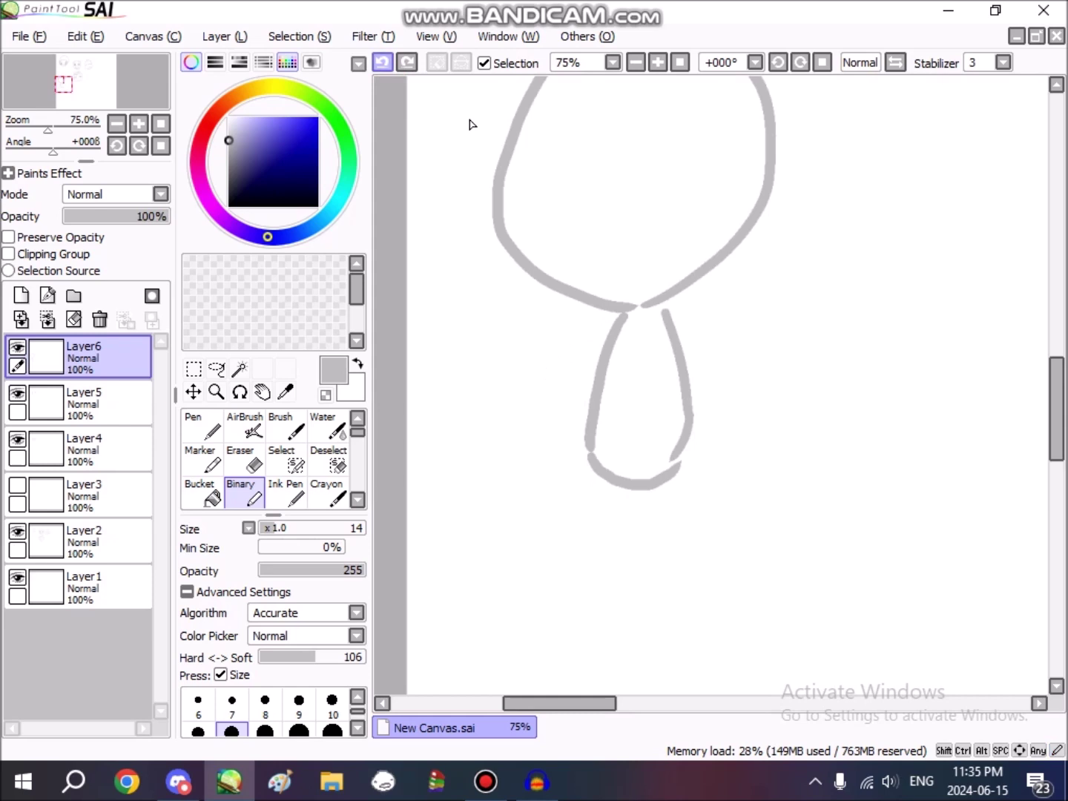
Step: Draw wide, outward-spreading rounded arms on both sides of the small body and short stubby legs with feet below it
mouse_move(619, 311)
left_mouse_down()
mouse_move(538, 347)
mouse_move(502, 383)
mouse_move(486, 424)
mouse_move(517, 461)
mouse_move(598, 356)
left_mouse_up()
mouse_move(661, 303)
left_mouse_down()
mouse_move(758, 337)
mouse_move(795, 389)
mouse_move(778, 445)
mouse_move(727, 430)
mouse_move(675, 362)
left_mouse_up()
left_click_drag(589, 457, 611, 549)
left_click(383, 63)
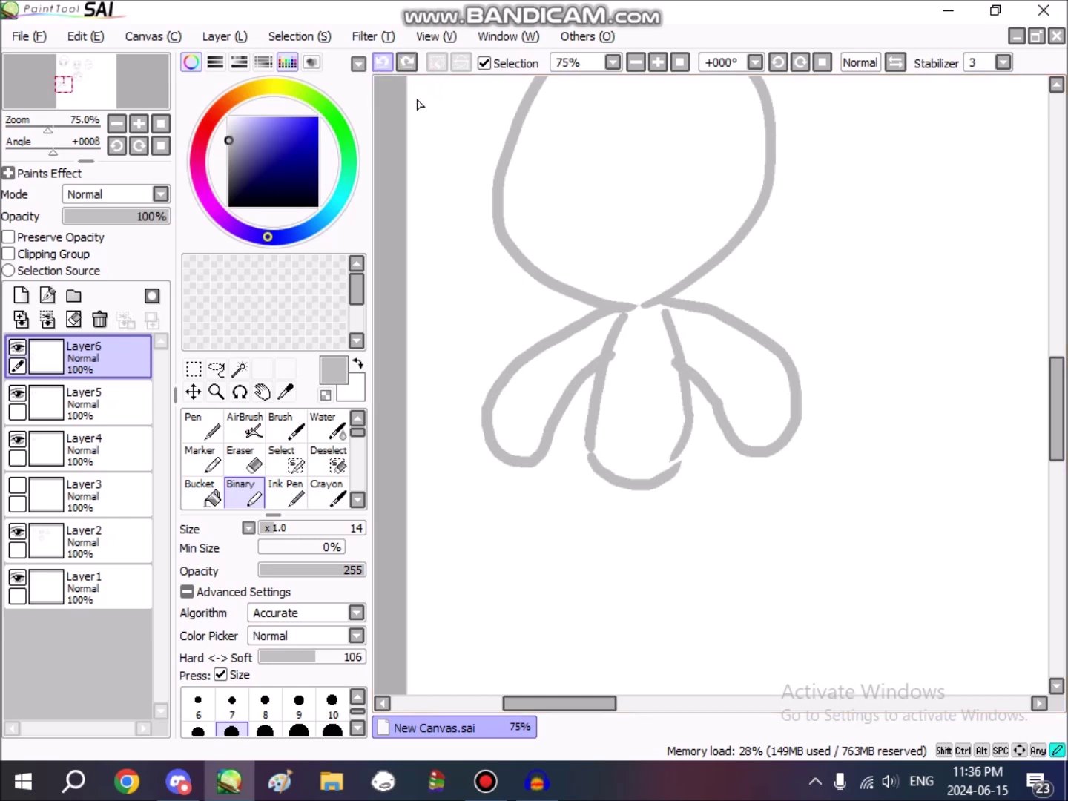
mouse_move(589, 460)
left_mouse_down()
mouse_move(601, 560)
mouse_move(629, 490)
mouse_move(658, 555)
mouse_move(681, 529)
mouse_move(676, 475)
left_mouse_up()
Step: Draw a pear-shaped body beside the first figure, with two thin legs ending in small flat feet
mouse_move(1056, 369)
left_mouse_down()
mouse_move(1056, 353)
mouse_move(1058, 364)
left_mouse_up()
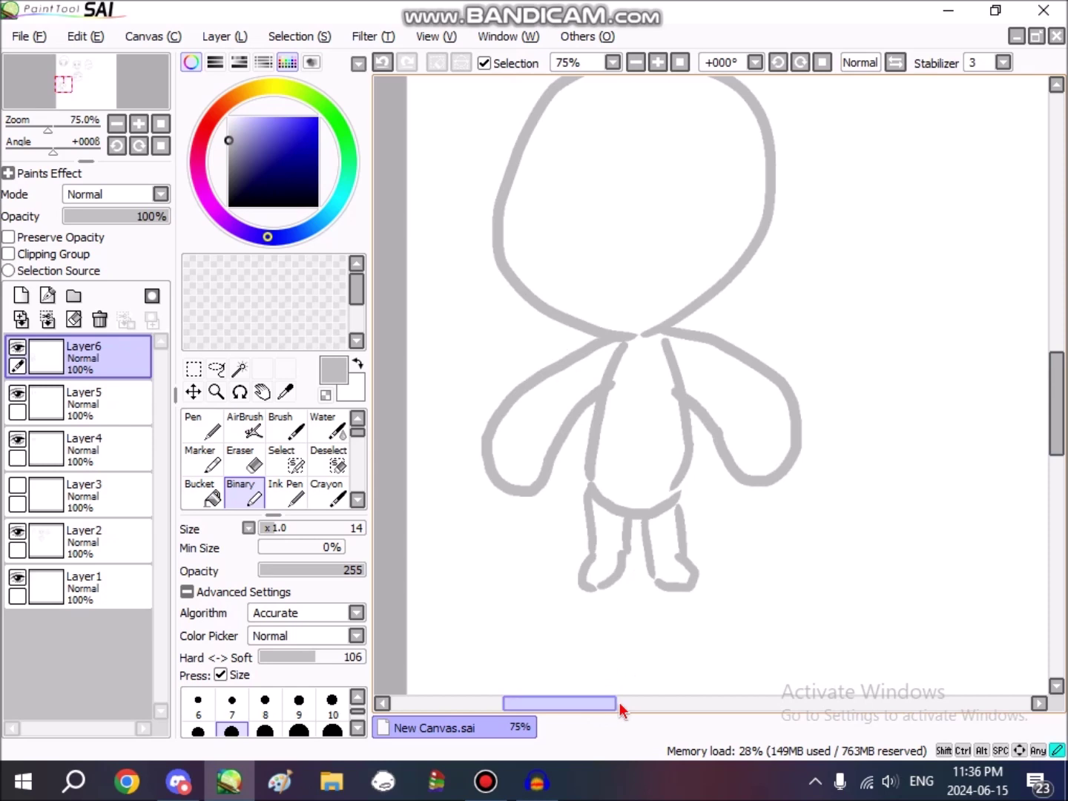
left_click_drag(610, 711, 658, 703)
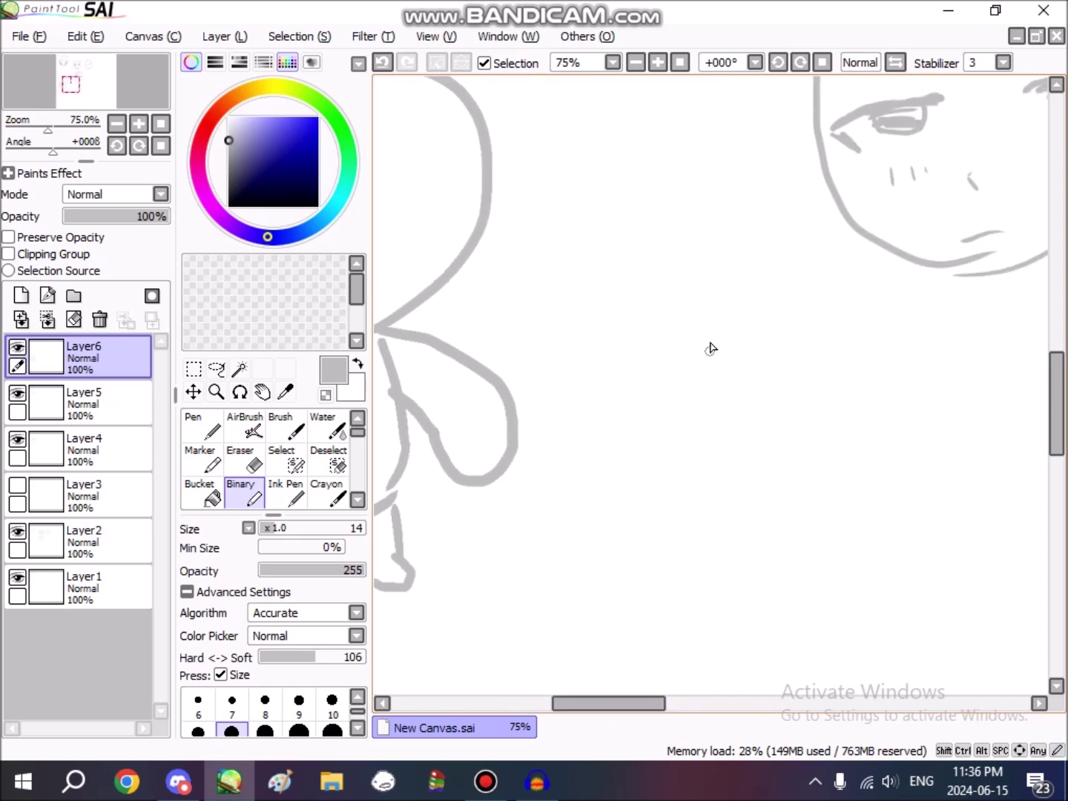
mouse_move(718, 301)
left_mouse_down()
mouse_move(686, 294)
mouse_move(651, 312)
mouse_move(595, 451)
mouse_move(592, 497)
mouse_move(631, 551)
mouse_move(678, 560)
mouse_move(743, 539)
mouse_move(767, 506)
mouse_move(771, 456)
mouse_move(749, 340)
mouse_move(723, 299)
left_mouse_up()
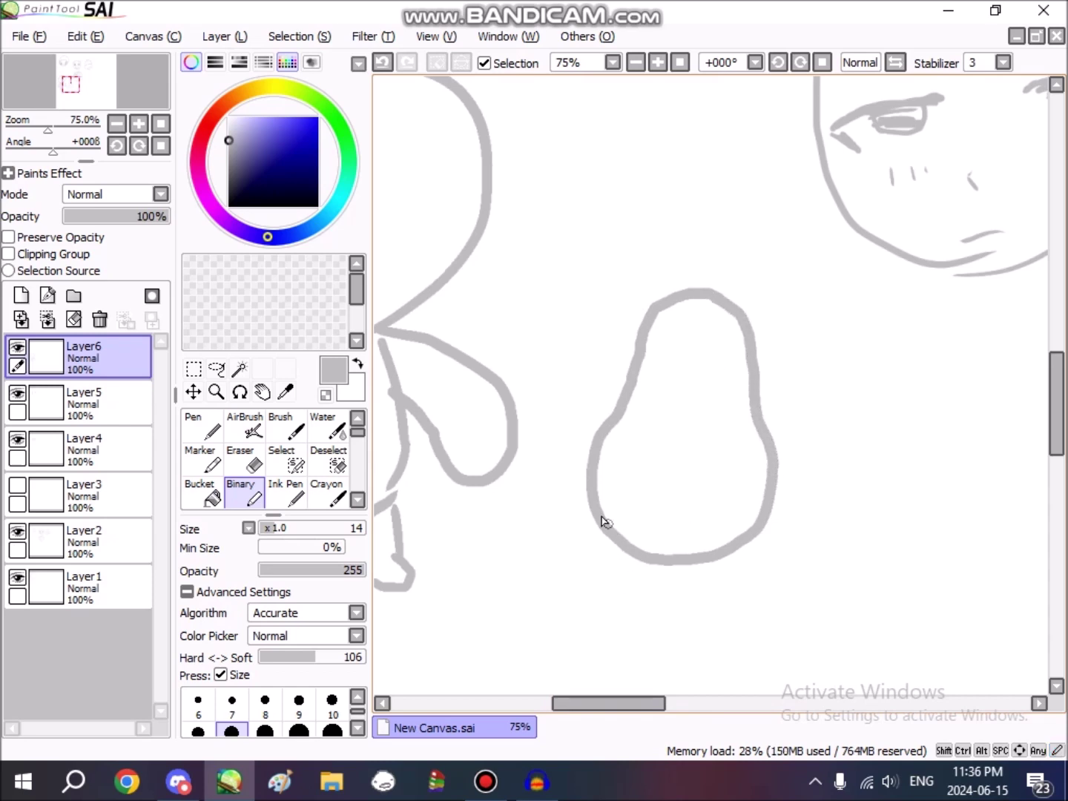
left_click_drag(598, 512, 632, 641)
scroll(642, 451, "down", 3)
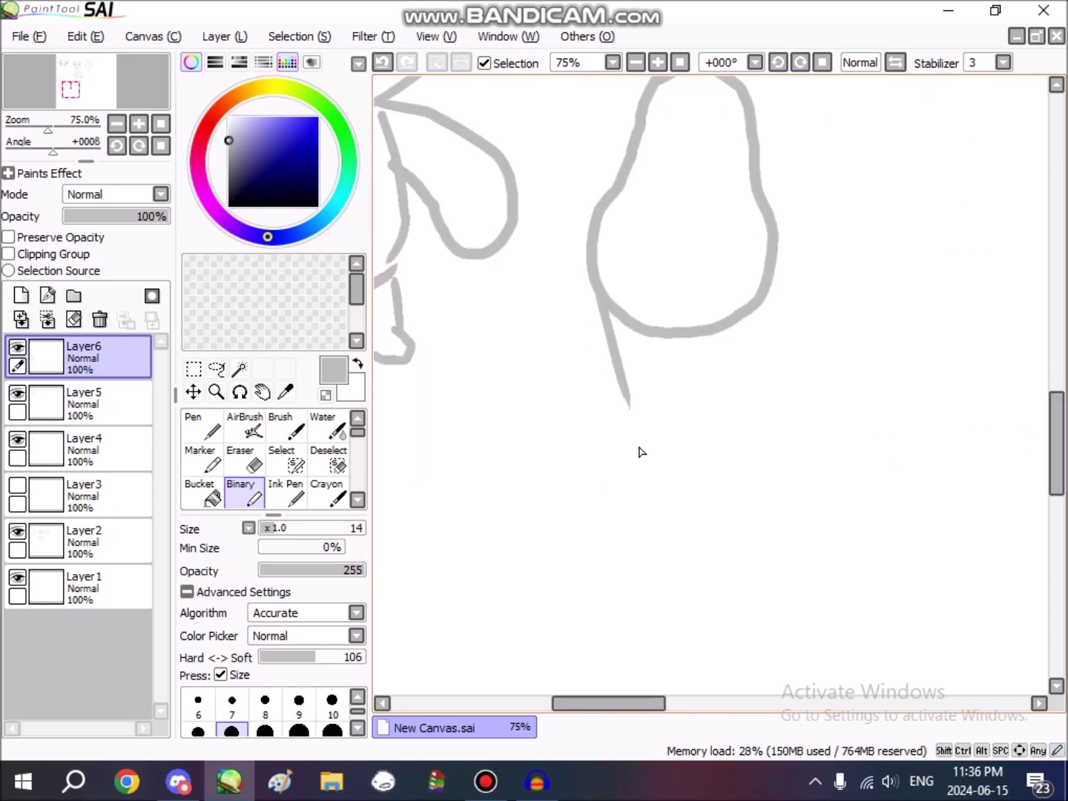
left_click_drag(632, 398, 654, 405)
mouse_move(733, 316)
left_mouse_down()
mouse_move(742, 415)
mouse_move(764, 400)
left_mouse_up()
Step: Draw two long thin arms ending in open round hands from the upper sides of the pear-shaped body
scroll(649, 393, "up", 4)
mouse_move(645, 393)
left_mouse_down()
mouse_move(495, 578)
mouse_move(522, 592)
left_mouse_up()
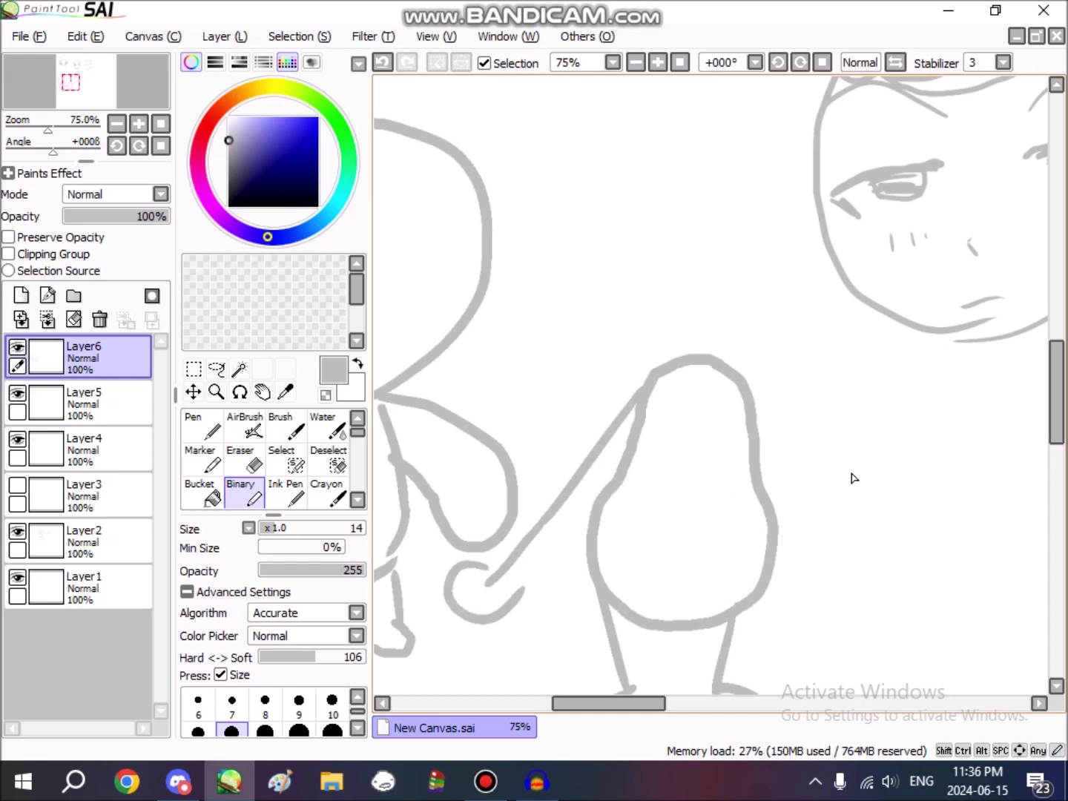
mouse_move(746, 386)
left_mouse_down()
mouse_move(845, 609)
mouse_move(816, 640)
mouse_move(804, 617)
left_mouse_up()
Step: Draw a large lopsided egg-shaped outline above the pear-shaped figure
left_click_drag(1057, 445, 1056, 389)
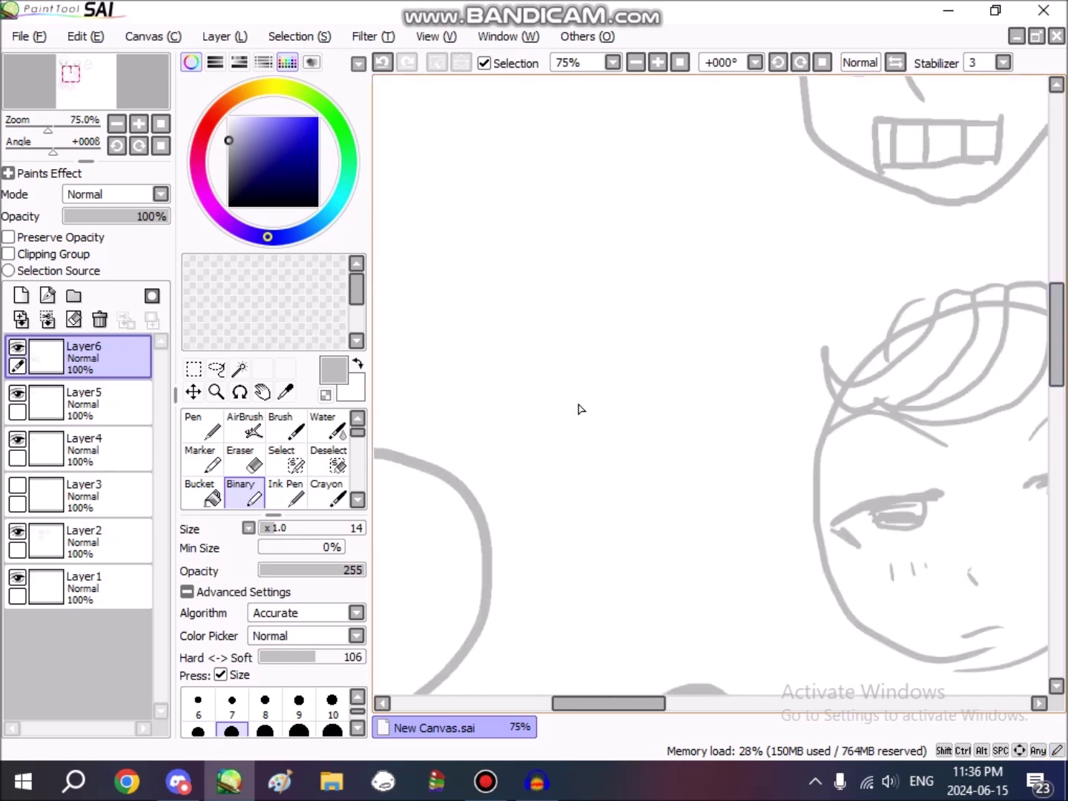
mouse_move(601, 257)
left_mouse_down()
mouse_move(545, 373)
mouse_move(531, 457)
mouse_move(544, 537)
mouse_move(604, 585)
mouse_move(720, 587)
mouse_move(776, 525)
mouse_move(787, 438)
mouse_move(689, 251)
mouse_move(644, 240)
mouse_move(599, 267)
left_mouse_up()
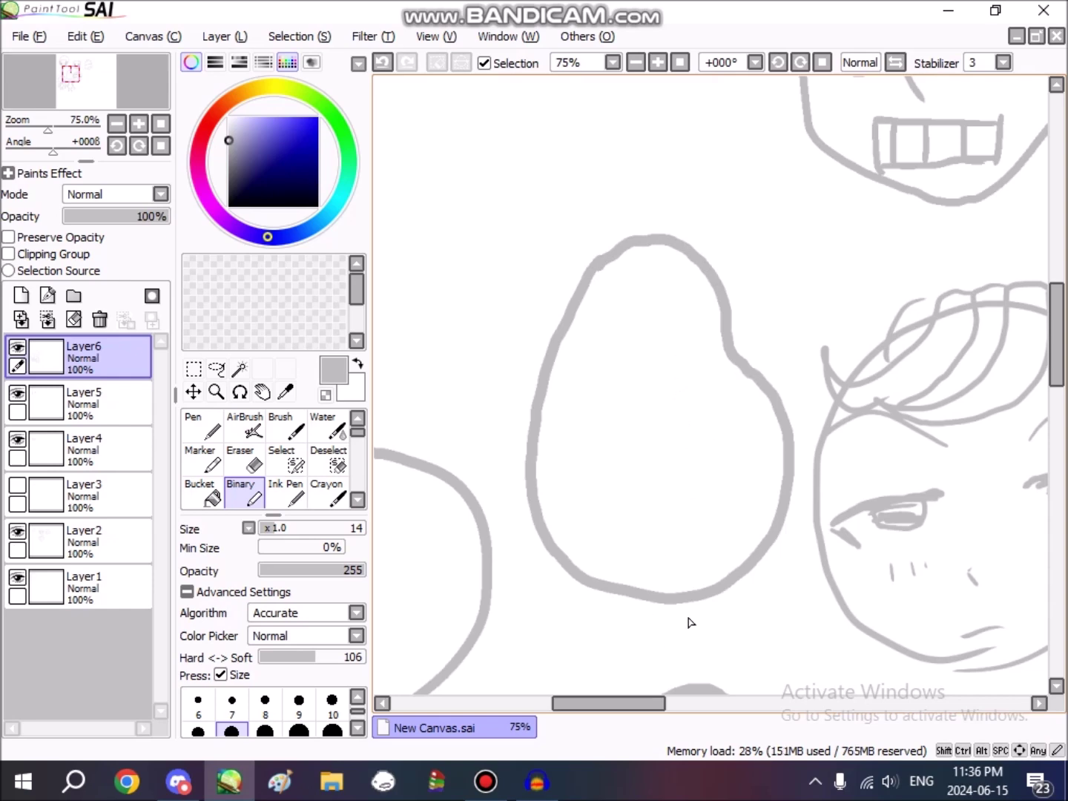
Step: Try a thin leg with a flat foot beneath the large egg-shaped outline and undo it
left_click_drag(1058, 342, 1058, 391)
mouse_move(638, 319)
left_mouse_down()
mouse_move(665, 399)
mouse_move(677, 392)
mouse_move(610, 414)
mouse_move(690, 400)
left_mouse_up()
left_click_drag(1058, 426, 1059, 460)
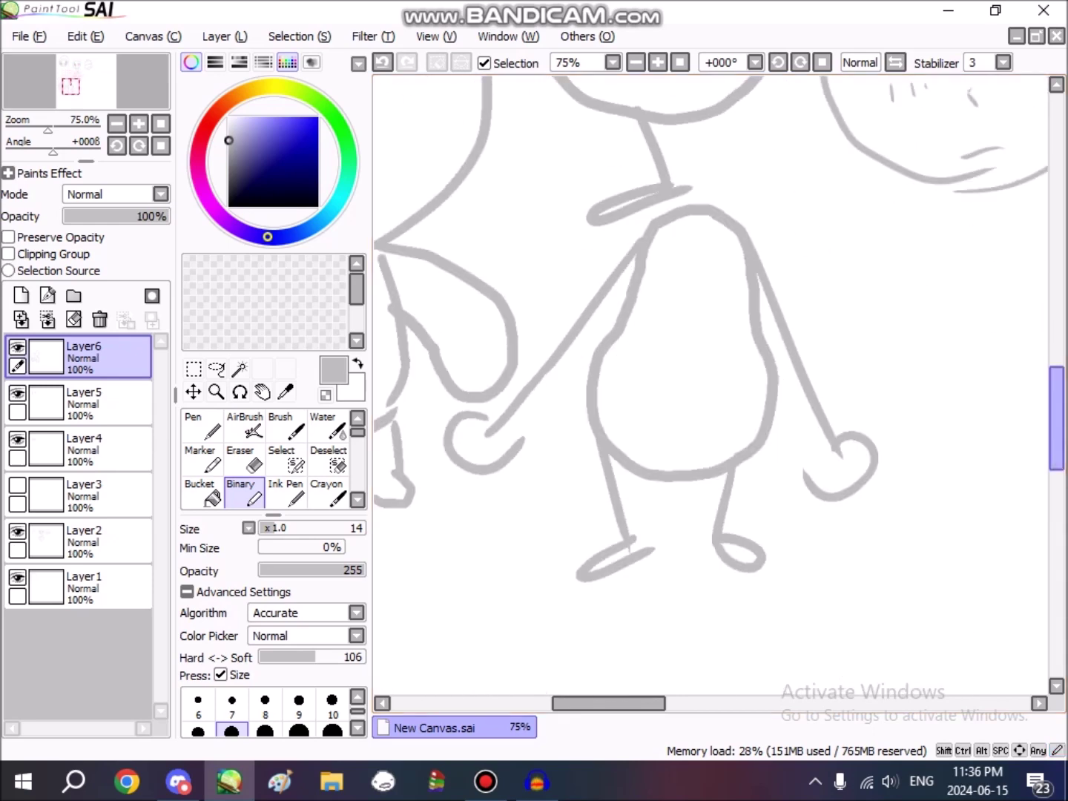
scroll(905, 519, "down", 2)
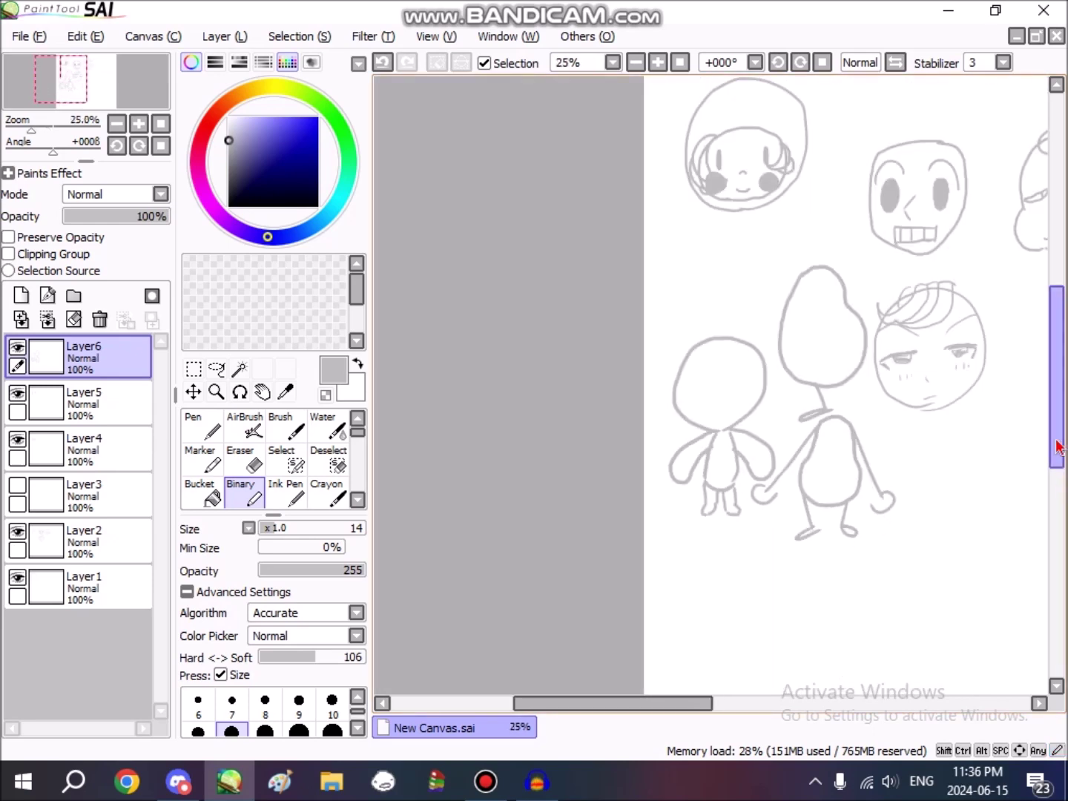
left_click_drag(1054, 441, 1060, 482)
left_click_drag(698, 706, 754, 709)
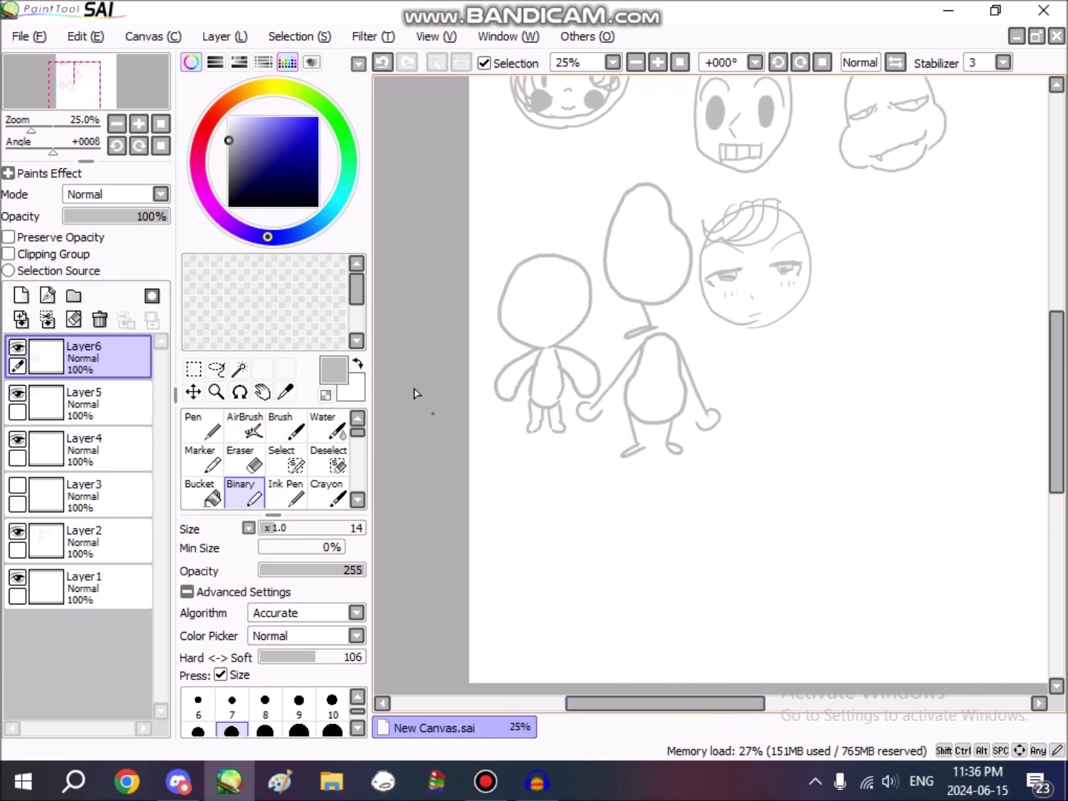
left_click(384, 64)
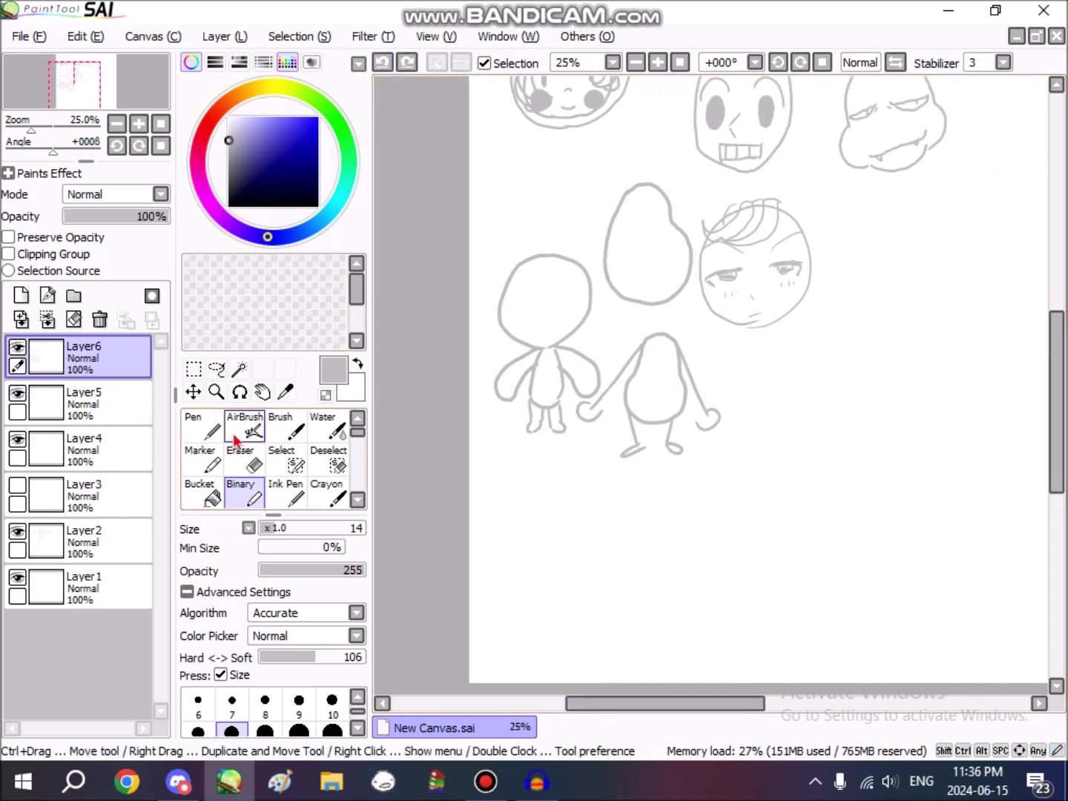
Step: Lasso the pear-shaped figure with its arms and legs, move it below the round-headed figure and deselect it
left_click(216, 371)
scroll(605, 404, "up", 1)
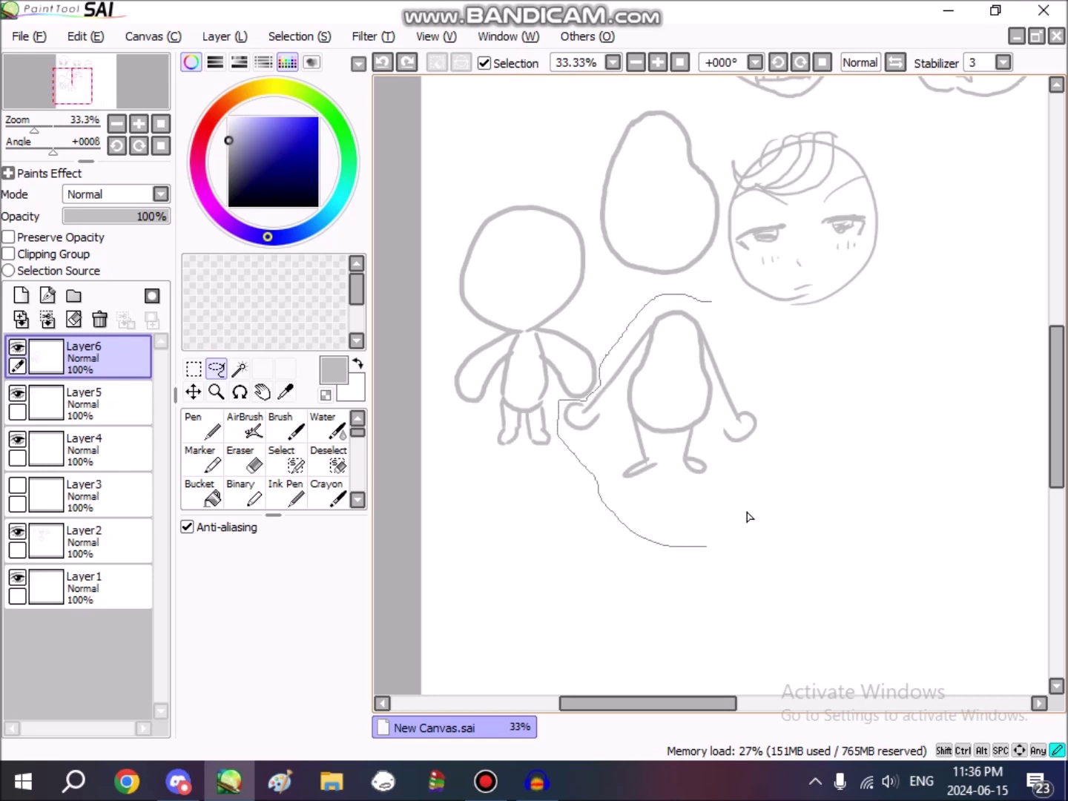
left_click_drag(703, 305, 705, 304)
mouse_move(639, 517)
left_mouse_down()
mouse_move(520, 572)
mouse_move(534, 586)
mouse_move(547, 570)
left_mouse_up()
left_click(552, 569)
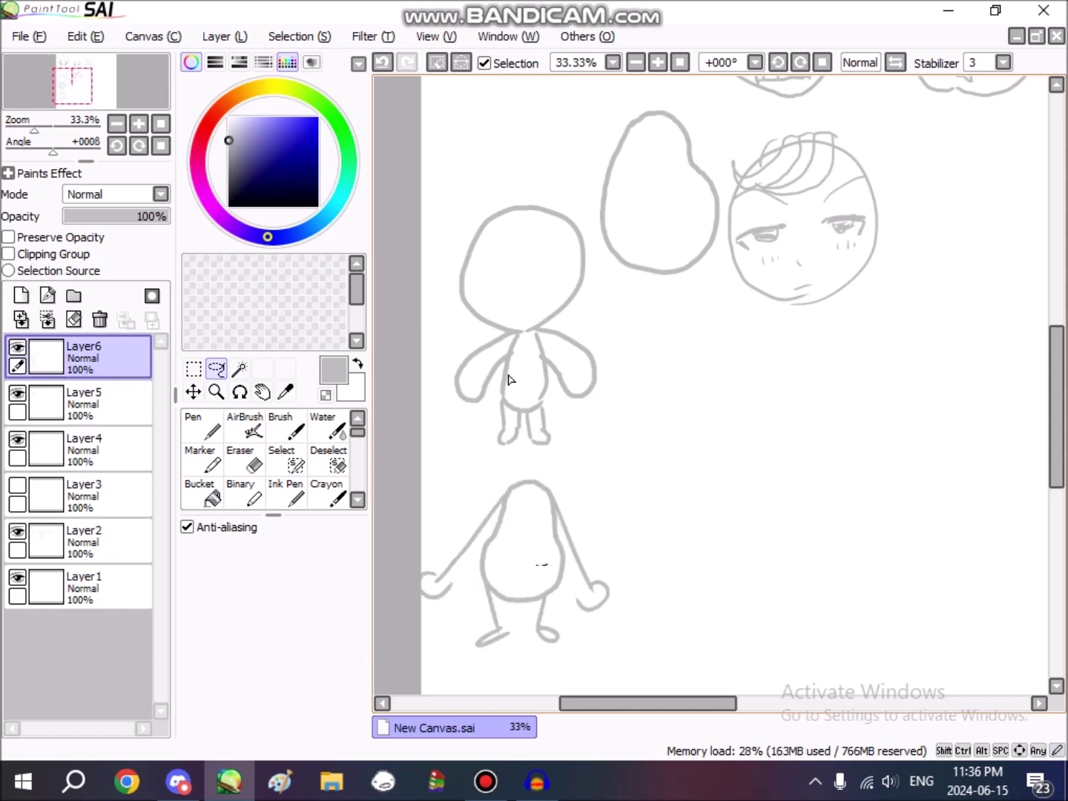
Step: Undo the stray mark on the pear-shaped figure, shift the whole figure slightly right and deselect it
left_click(383, 62)
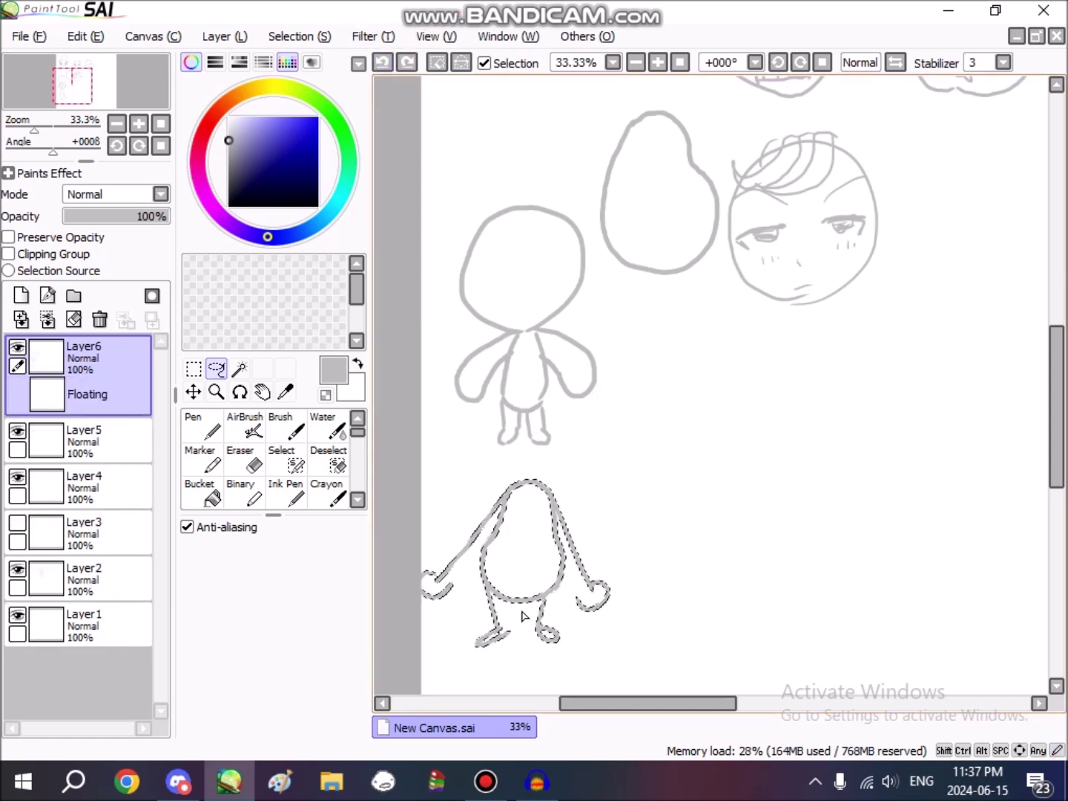
left_click_drag(546, 624, 555, 625)
left_click(691, 568)
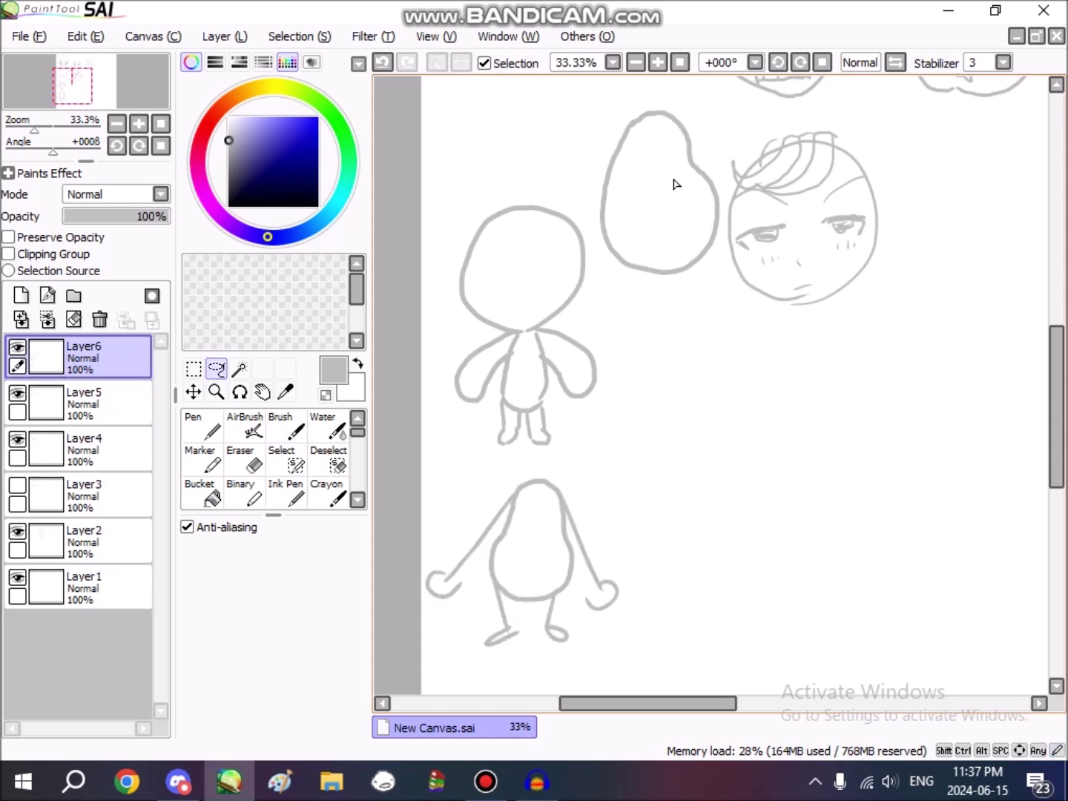
mouse_move(591, 102)
left_mouse_down()
mouse_move(567, 315)
mouse_move(737, 324)
mouse_move(722, 151)
mouse_move(723, 461)
mouse_move(740, 480)
mouse_move(771, 481)
left_mouse_up()
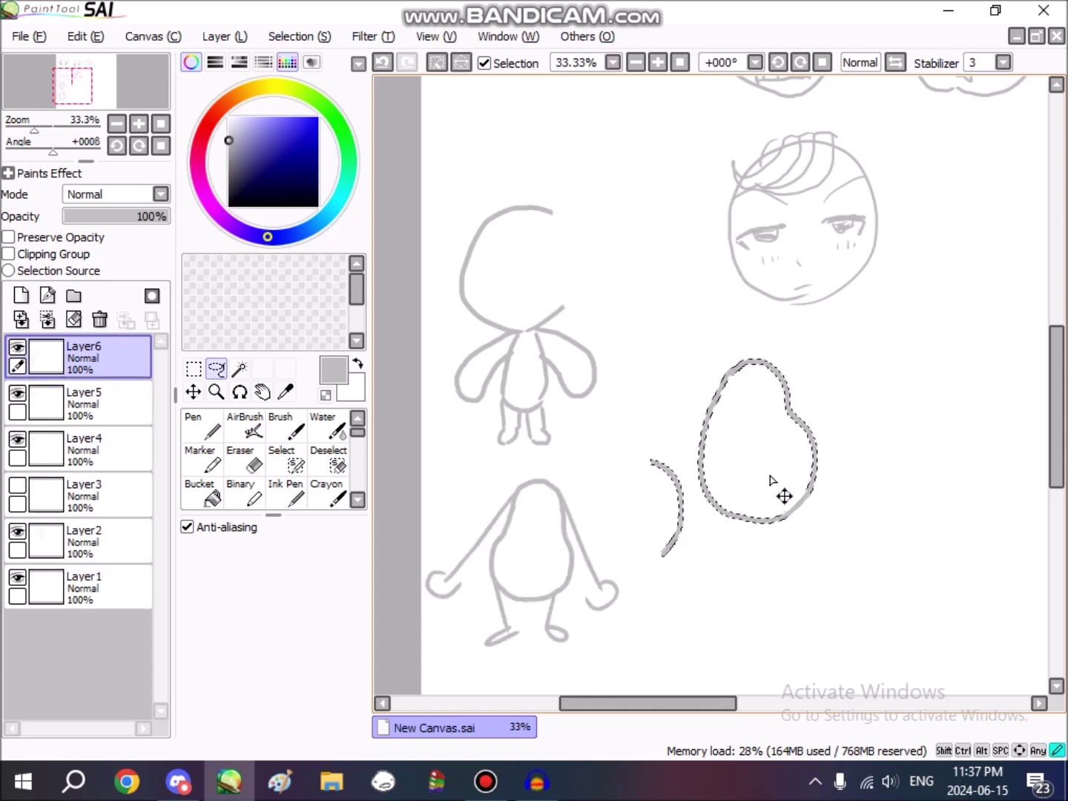
scroll(771, 481, "down", 1)
left_click(384, 63)
scroll(782, 291, "up", 1)
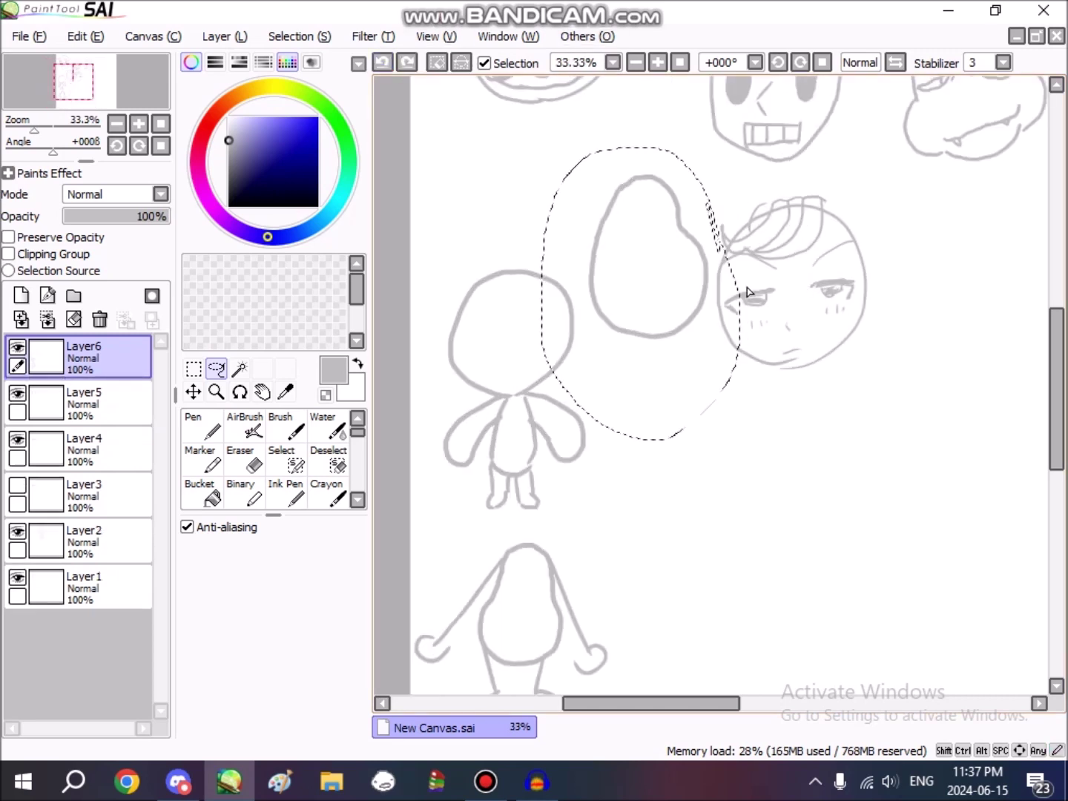
left_click(718, 216)
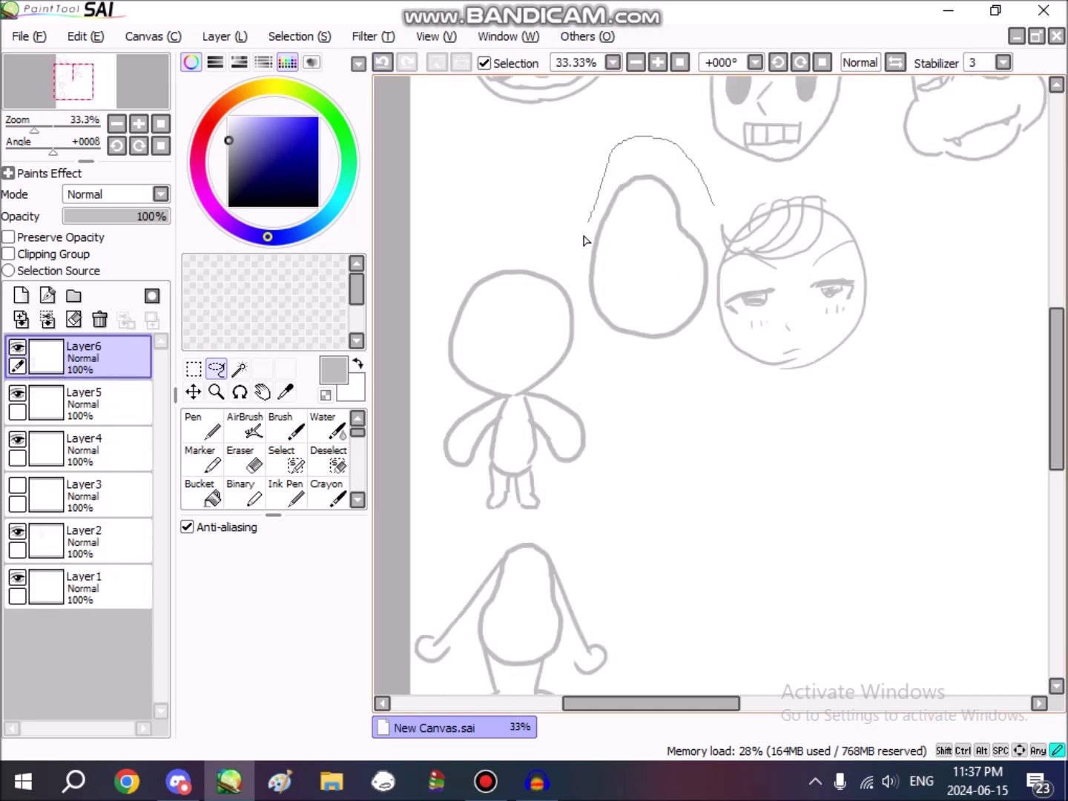
Step: Lasso only the lopsided egg-shaped outline, move it below the sleepy-eyed face and deselect it
mouse_move(608, 355)
left_mouse_down()
mouse_move(697, 343)
mouse_move(751, 206)
mouse_move(711, 187)
left_mouse_up()
mouse_move(672, 226)
left_mouse_down()
mouse_move(705, 524)
mouse_move(742, 549)
mouse_move(745, 525)
left_mouse_up()
left_click(866, 538)
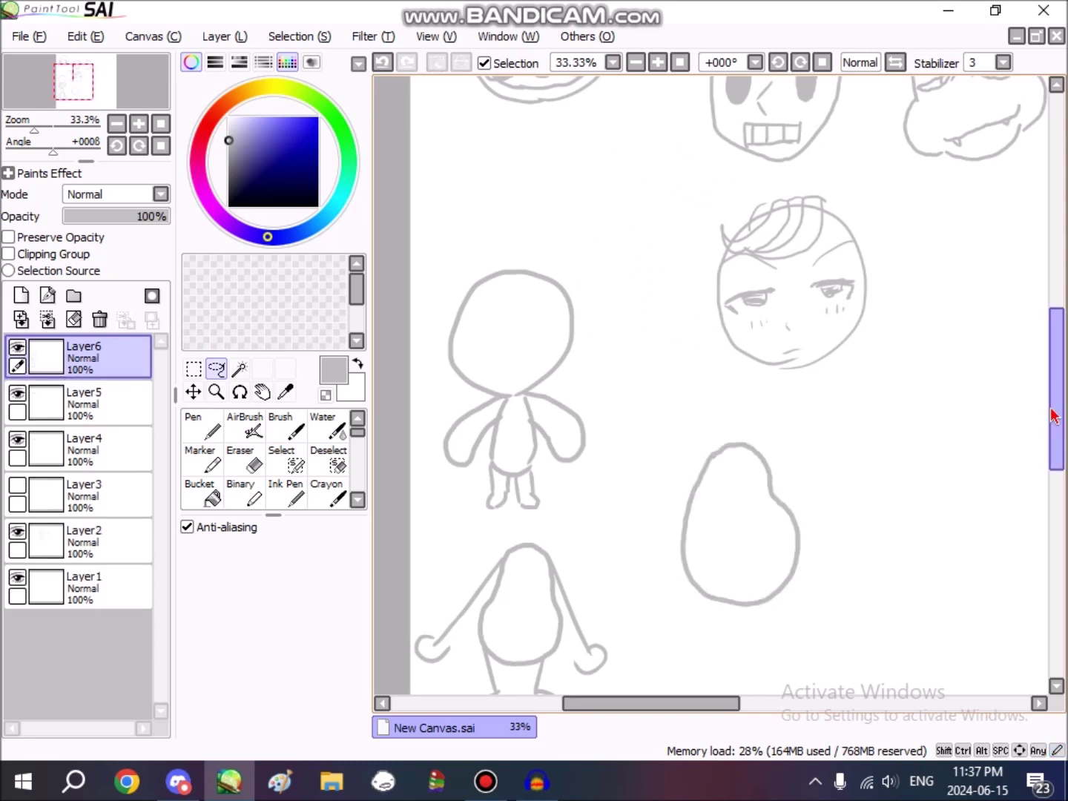
Step: Draw a short tapered leg with a rounded foot pointing left beneath the lopsided egg-shaped outline using the Binary tool
left_click_drag(1057, 418, 1060, 451)
scroll(842, 441, "up", 1)
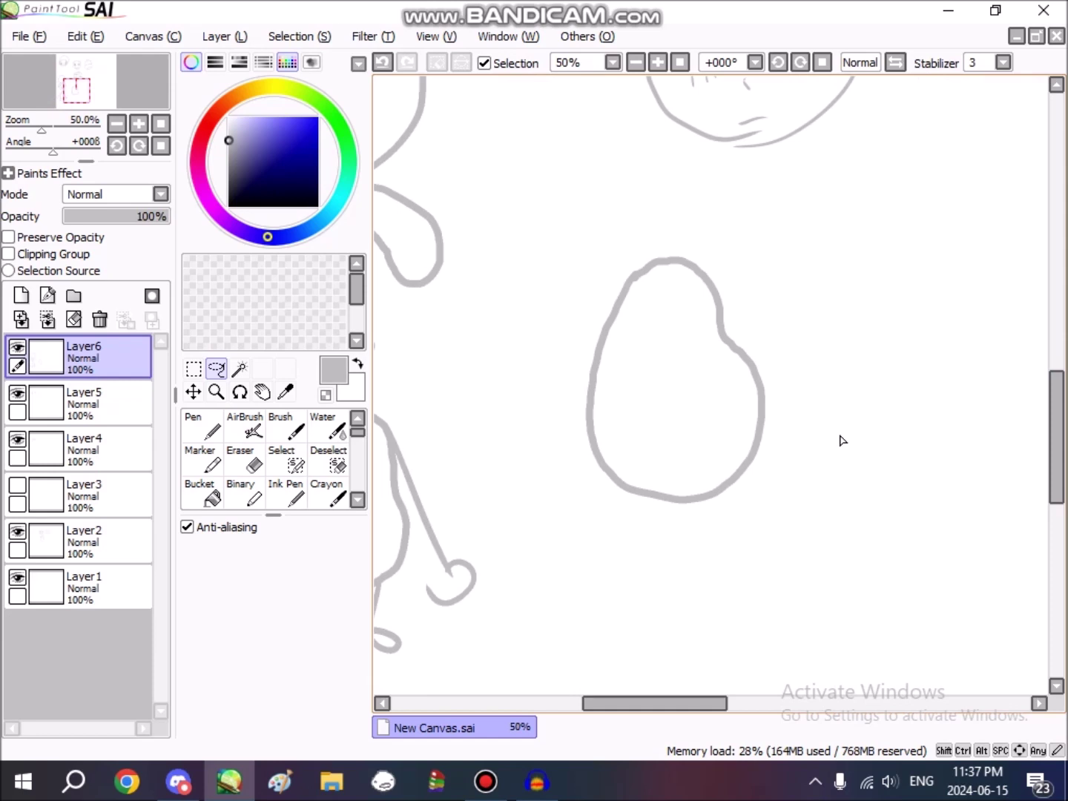
left_click(242, 493)
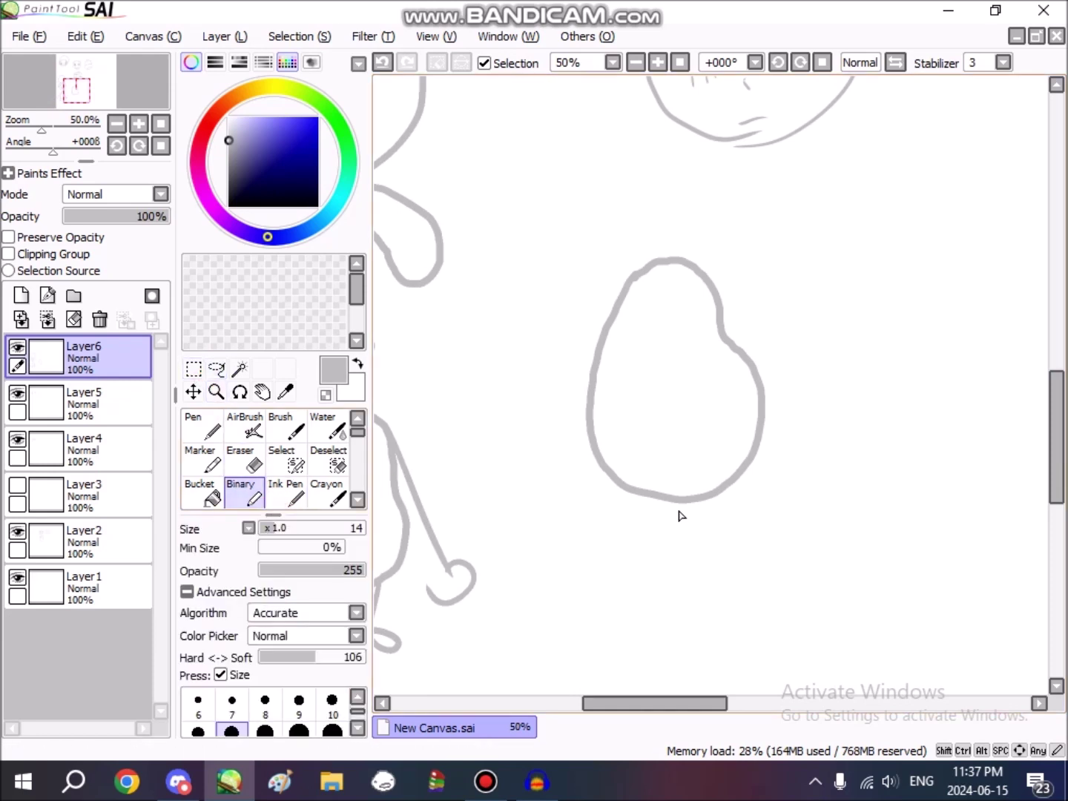
scroll(631, 331, "down", 2)
left_click_drag(641, 326, 683, 375)
mouse_move(732, 310)
left_mouse_down()
mouse_move(720, 372)
mouse_move(684, 418)
mouse_move(724, 382)
left_mouse_up()
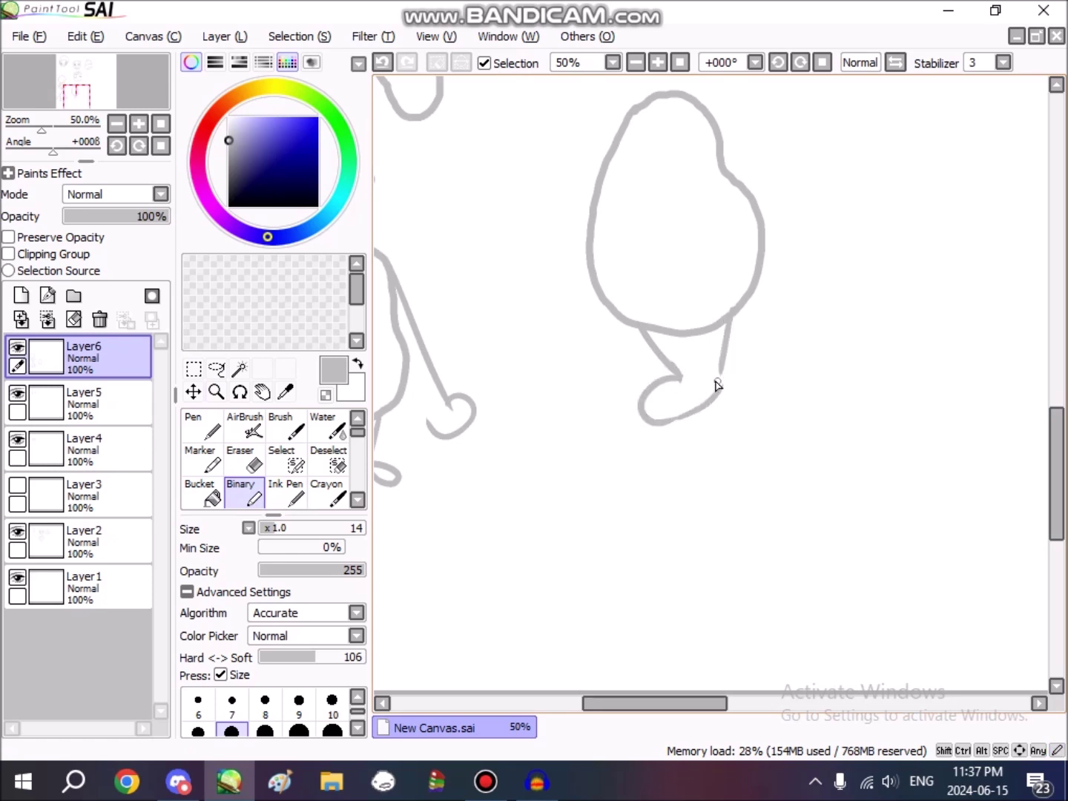
left_click_drag(722, 370, 717, 385)
Step: Draw a taller, narrower pear-shaped outline with a bulging lower right side, to the right of the one-legged egg figure
left_click_drag(1054, 486, 1053, 469)
left_click_drag(721, 693, 796, 684)
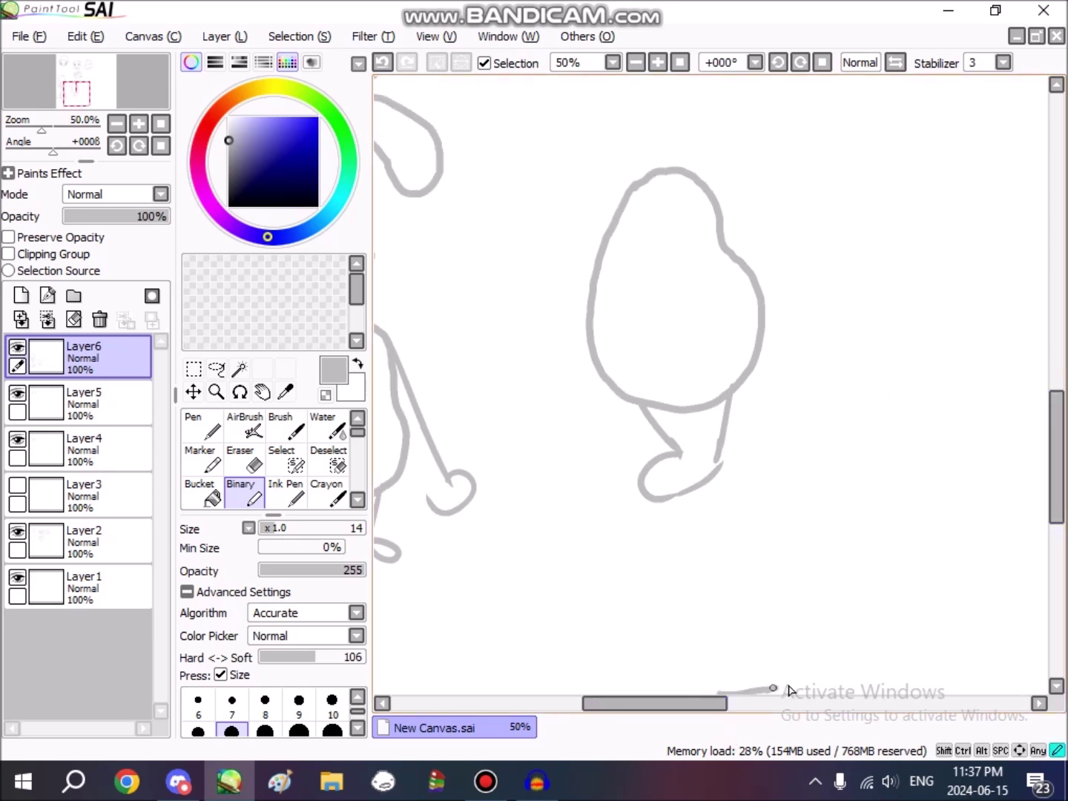
left_click_drag(721, 705, 781, 705)
left_click(383, 63)
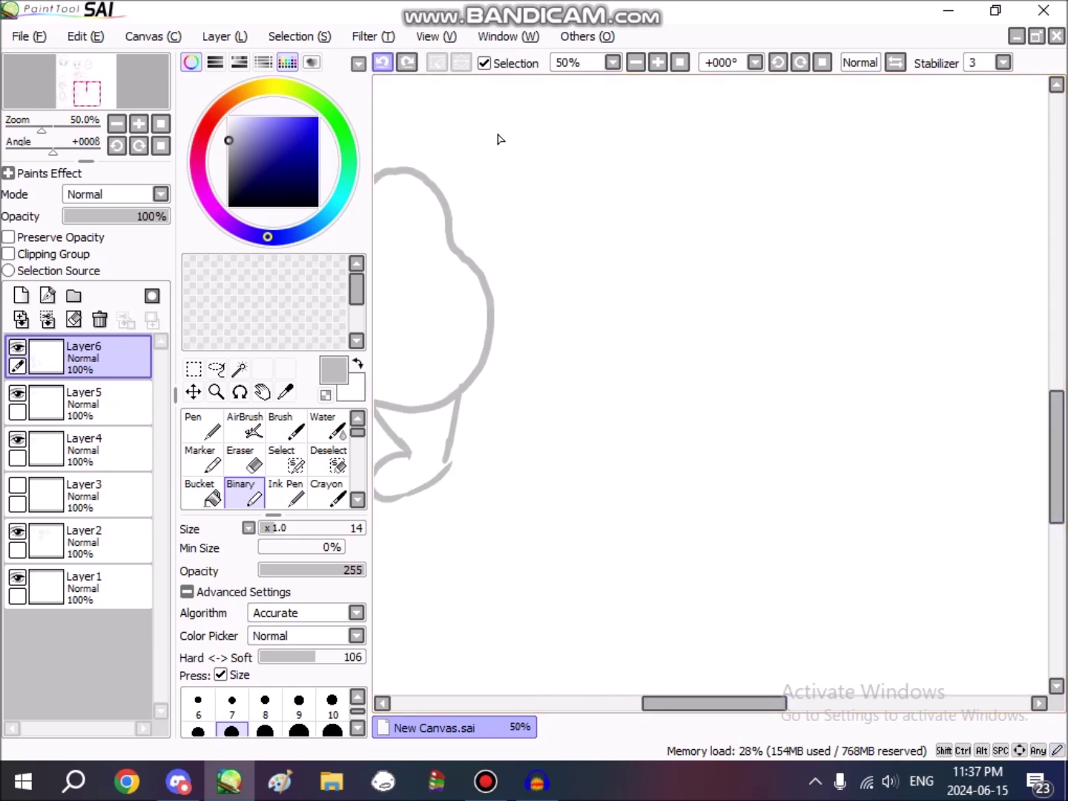
mouse_move(604, 197)
left_mouse_down()
mouse_move(567, 386)
mouse_move(668, 477)
mouse_move(729, 383)
left_mouse_up()
left_click_drag(691, 307, 662, 177)
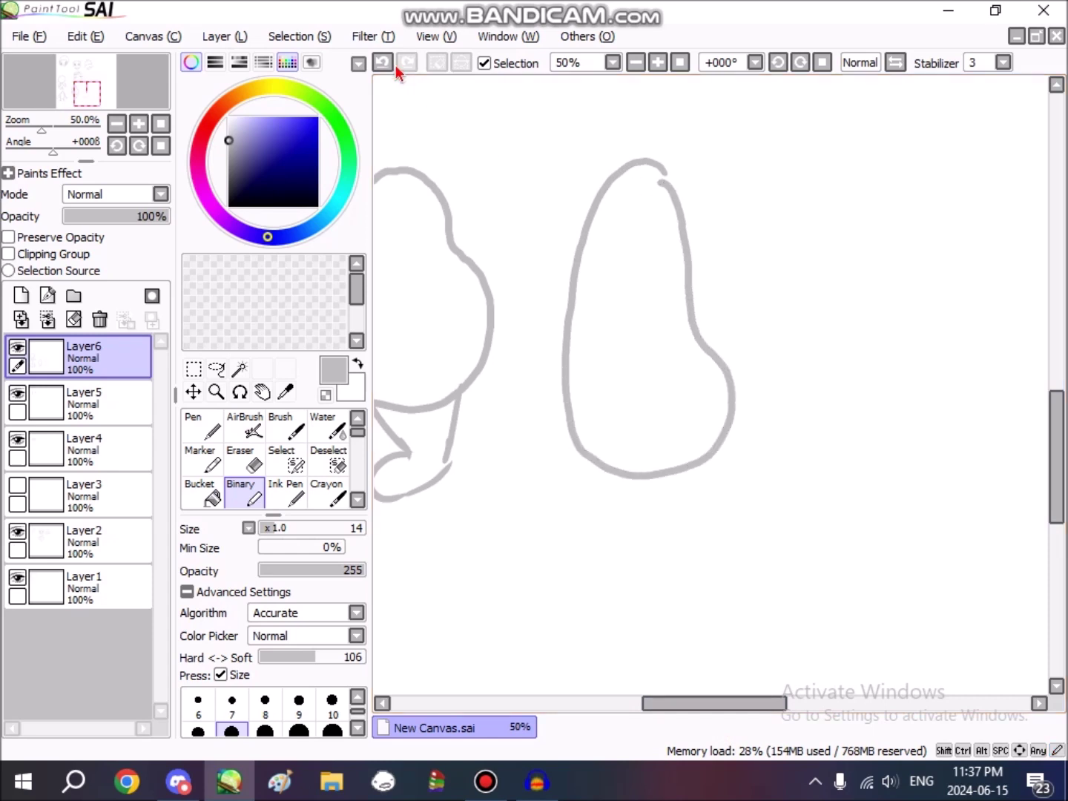
left_click(382, 62)
mouse_move(678, 295)
left_mouse_down()
mouse_move(658, 180)
mouse_move(567, 259)
mouse_move(556, 432)
mouse_move(687, 439)
mouse_move(701, 337)
mouse_move(680, 280)
left_mouse_up()
Step: Draw a single leg with a flat foot pointing left beneath the tall pear-shaped outline, replacing the overlong first leg line
left_click_drag(596, 456, 658, 581)
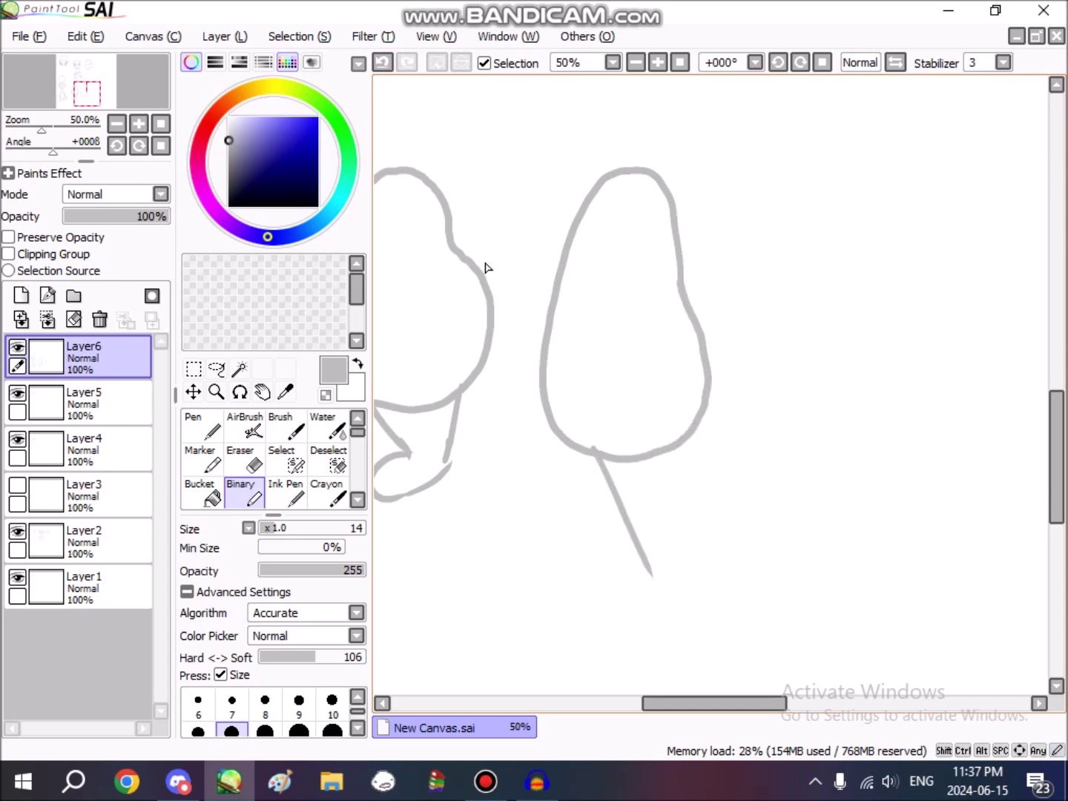
left_click(382, 63)
mouse_move(597, 458)
left_mouse_down()
mouse_move(631, 534)
mouse_move(610, 568)
mouse_move(656, 554)
mouse_move(673, 464)
left_mouse_up()
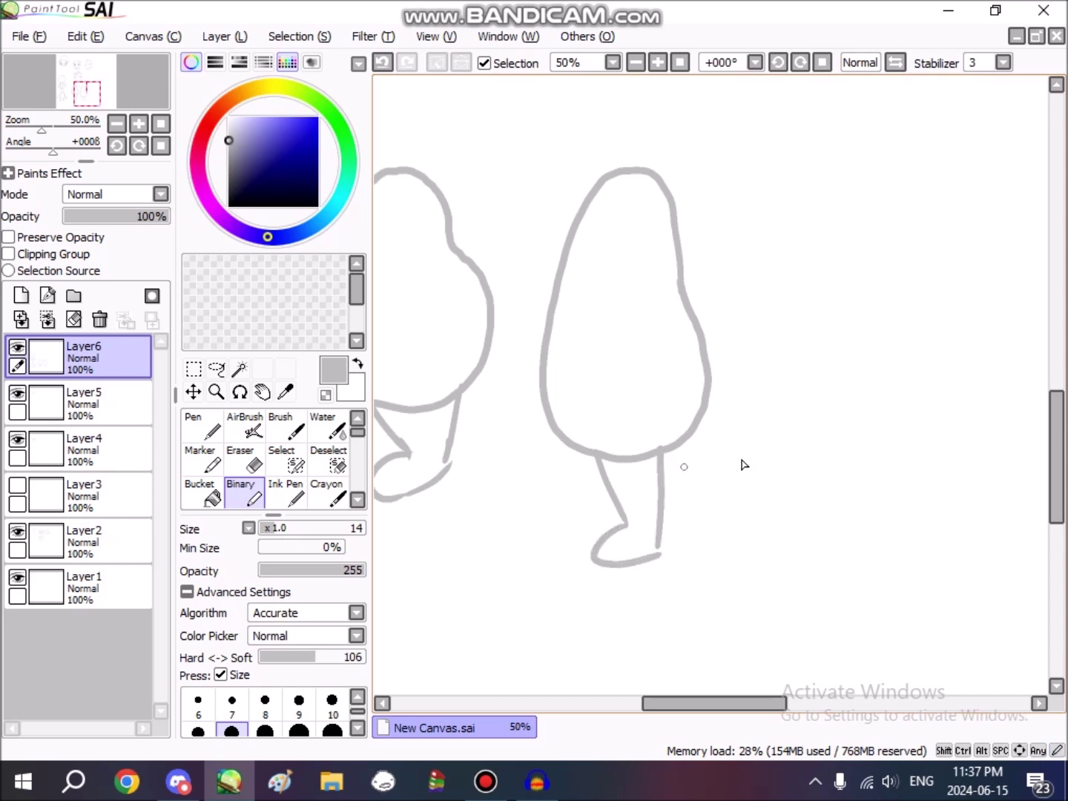
Step: Draw a tall bracket along the right side of the tall one-legged body, from its top to its bottom
scroll(742, 370, "up", 3)
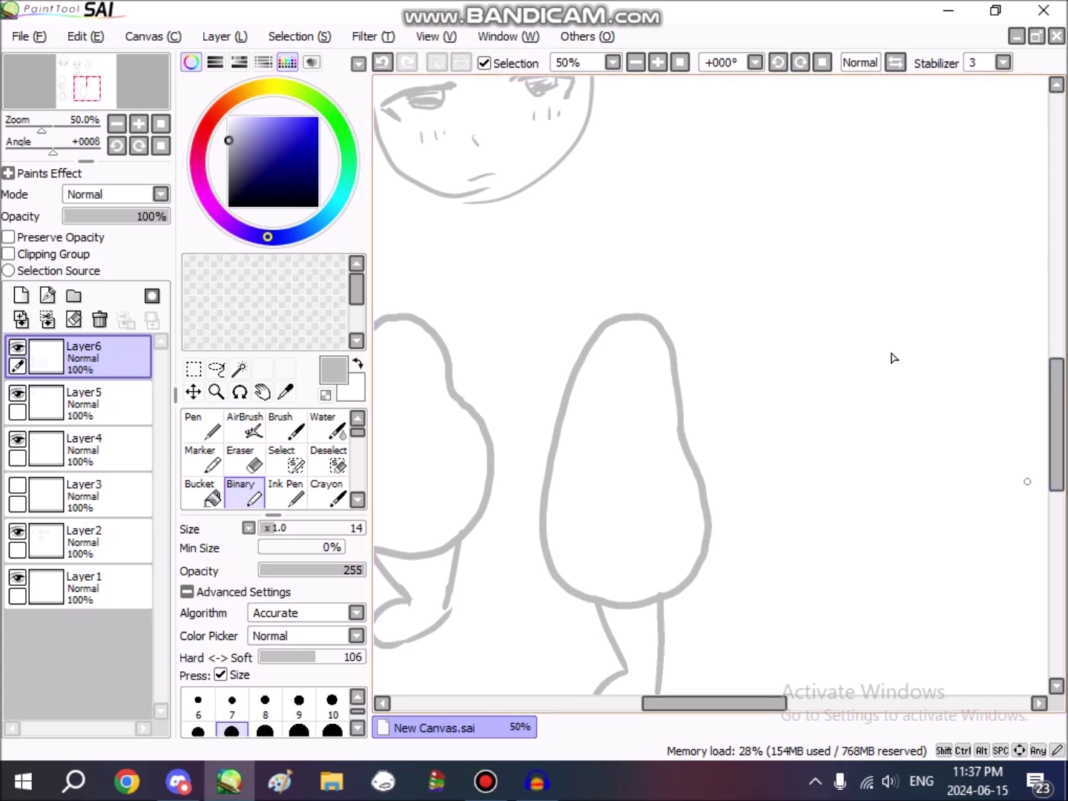
left_click_drag(1062, 429, 1063, 462)
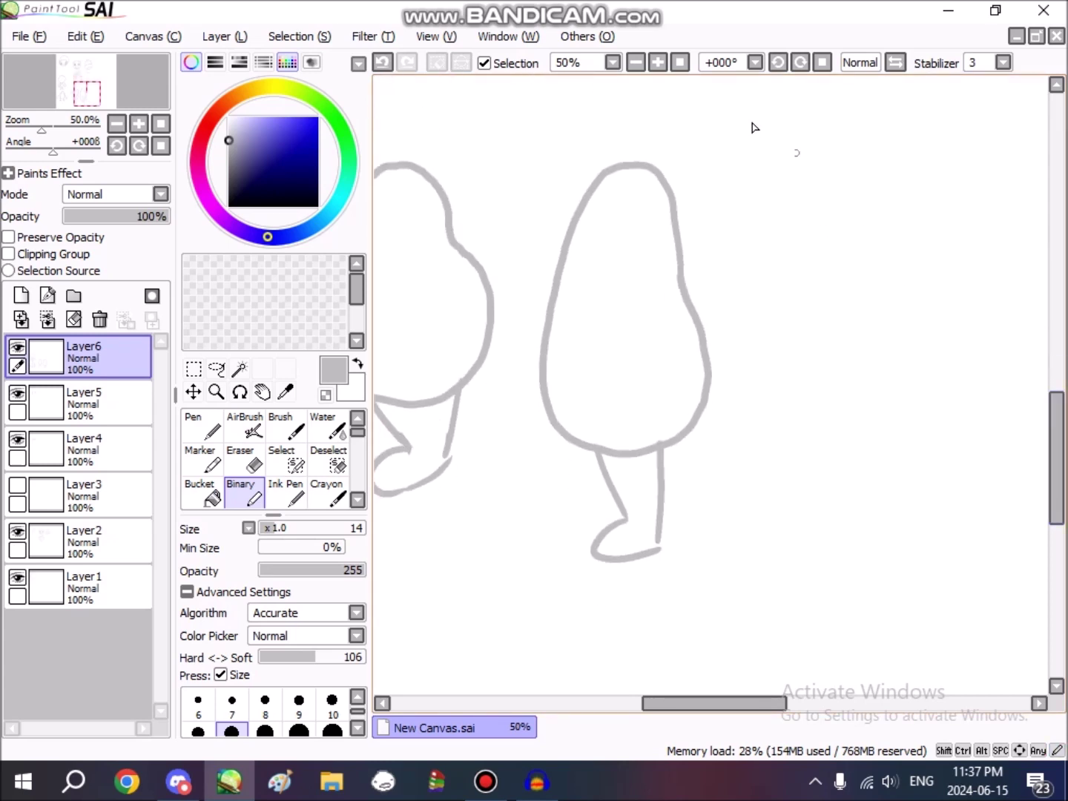
mouse_move(680, 151)
left_mouse_down()
mouse_move(746, 156)
mouse_move(763, 430)
mouse_move(715, 456)
left_mouse_up()
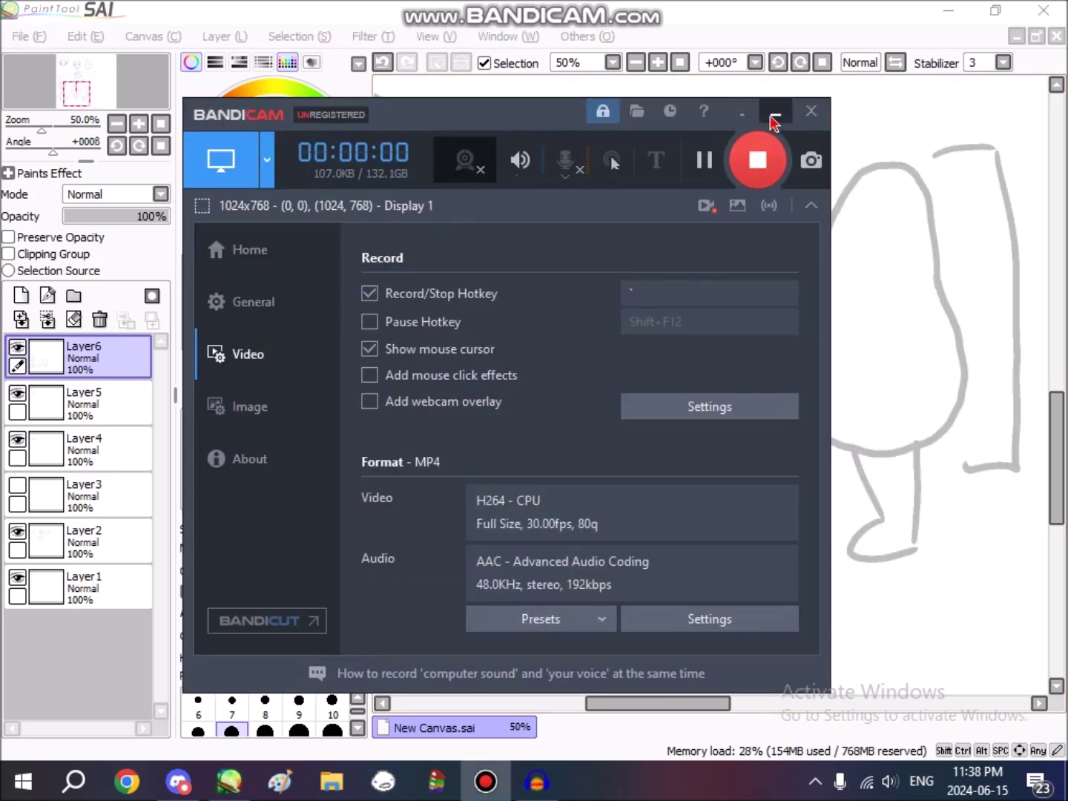
left_click(775, 119)
Step: Look over the body sketches together with the heads drawn above them
left_click_drag(712, 705, 760, 704)
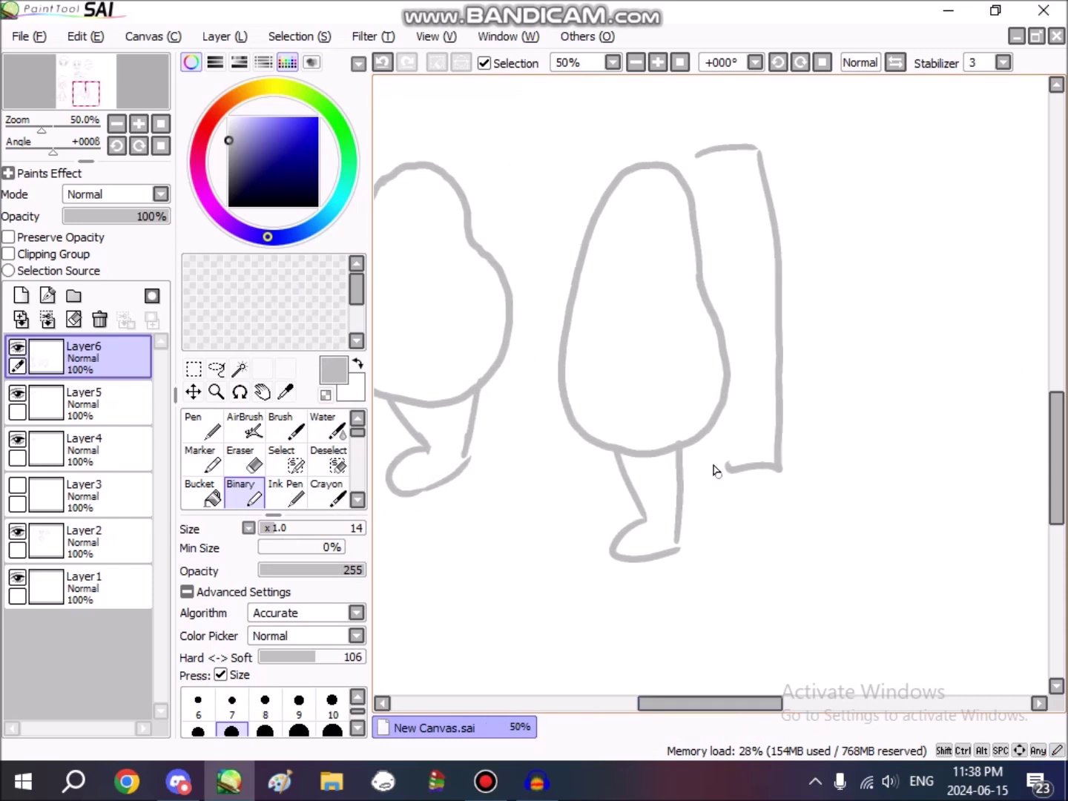
scroll(715, 467, "down", 1)
left_click_drag(1055, 512, 1056, 476)
left_click_drag(719, 711, 758, 725)
left_click_drag(751, 735, 715, 734)
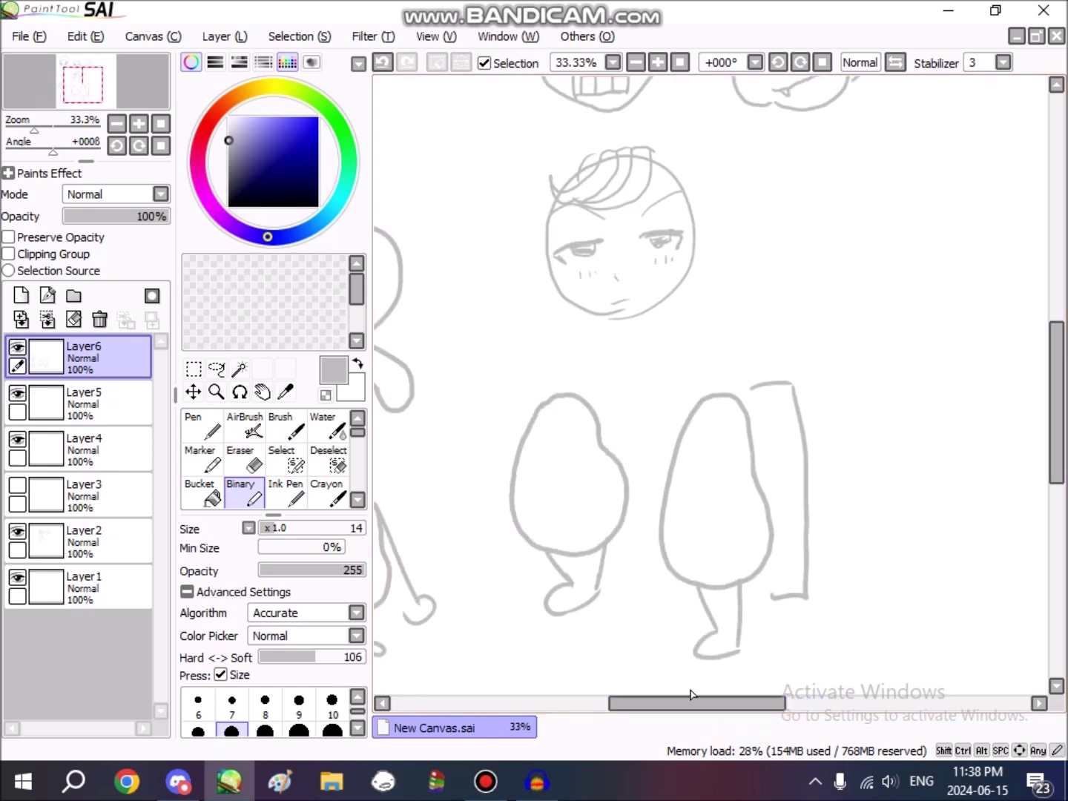
scroll(611, 601, "up", 1)
scroll(617, 603, "down", 2)
left_click_drag(665, 708, 607, 711)
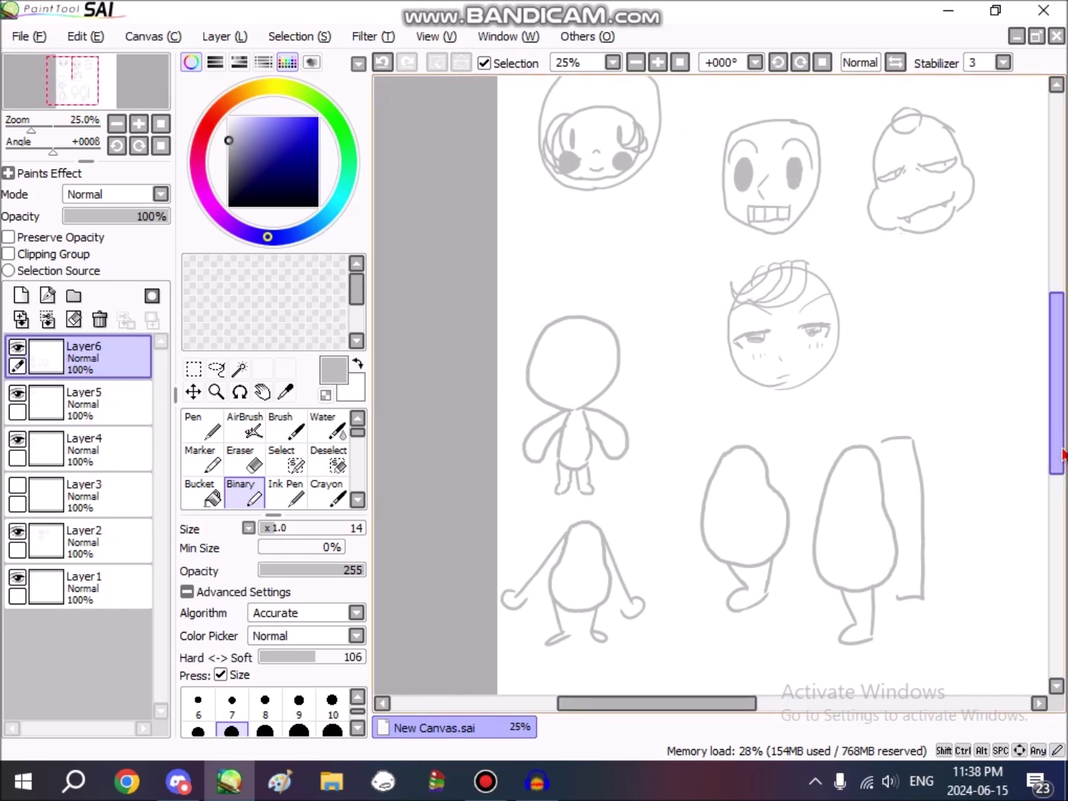
left_click_drag(1066, 458, 1066, 402)
Step: Draw a pear-shaped body directly beneath the chin of the smiling round-cheeked head
scroll(593, 381, "up", 2)
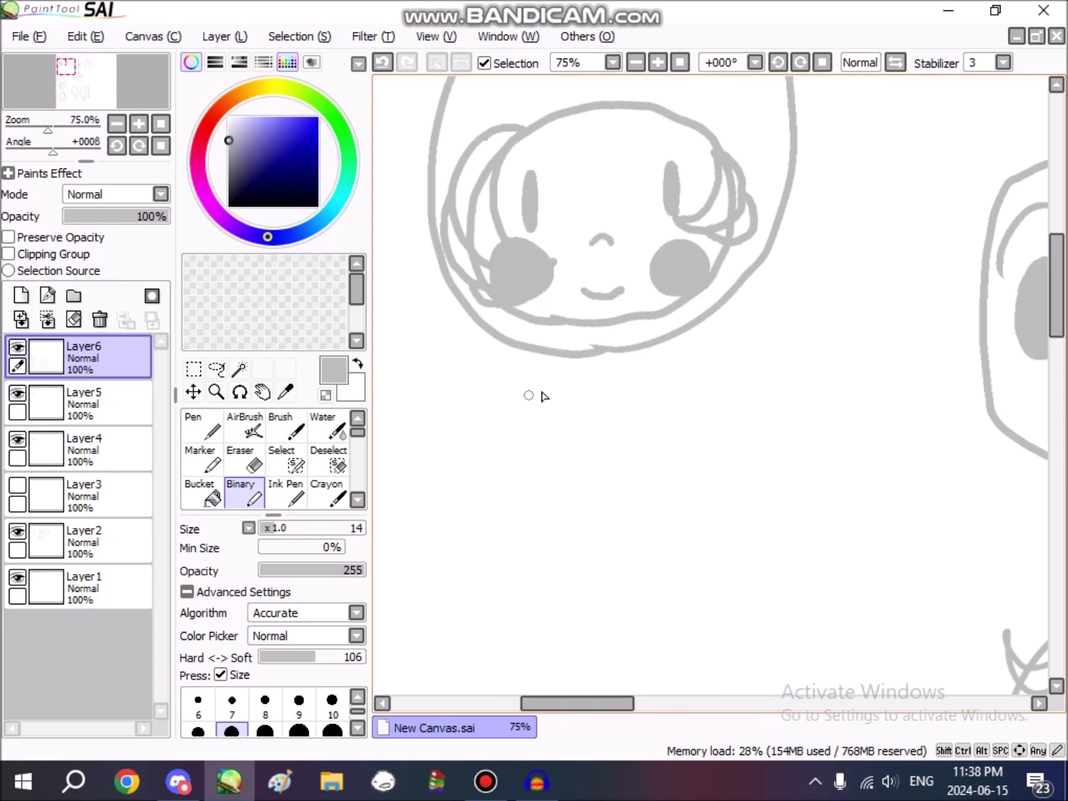
mouse_move(539, 408)
left_mouse_down()
mouse_move(511, 478)
mouse_move(512, 512)
mouse_move(523, 538)
left_mouse_up()
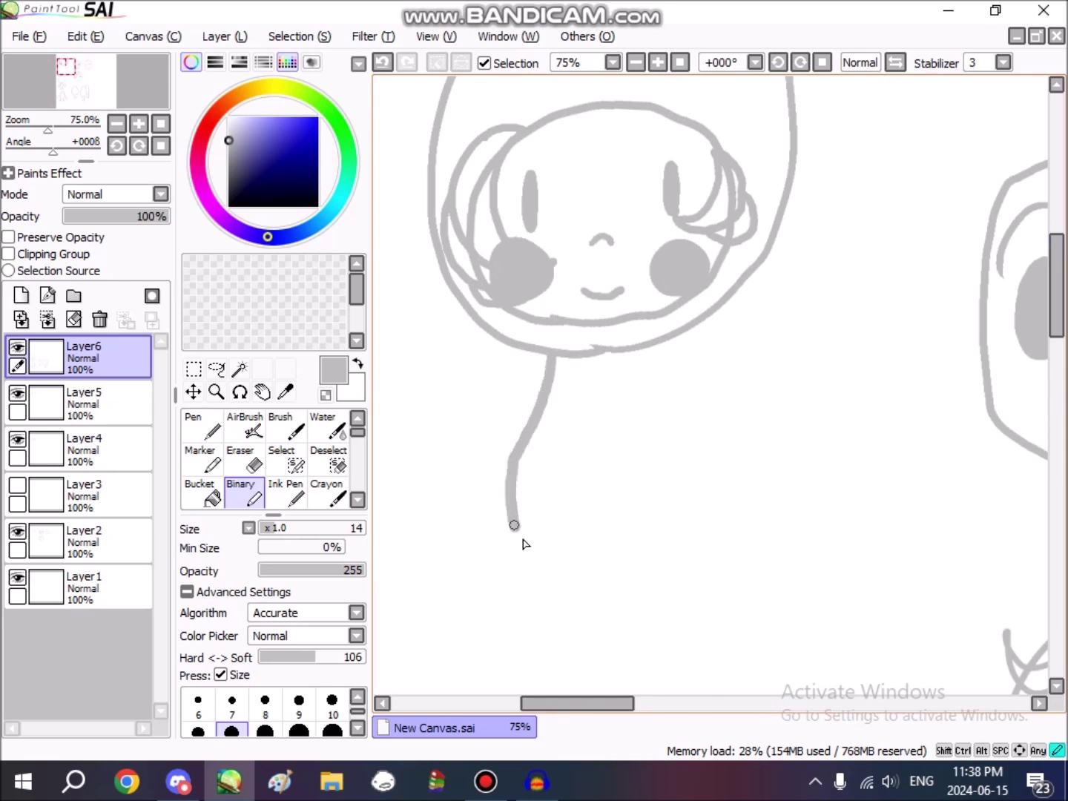
left_click(383, 67)
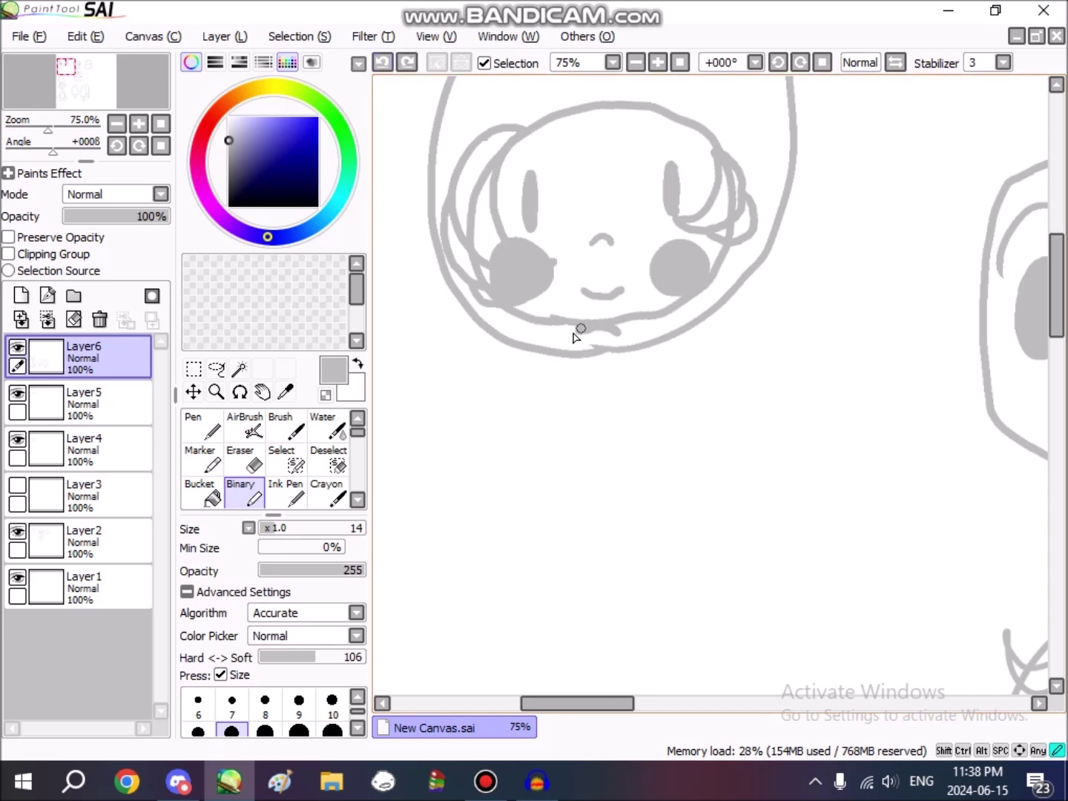
mouse_move(511, 486)
left_mouse_down()
mouse_move(542, 552)
mouse_move(593, 561)
mouse_move(638, 541)
mouse_move(657, 519)
left_mouse_up()
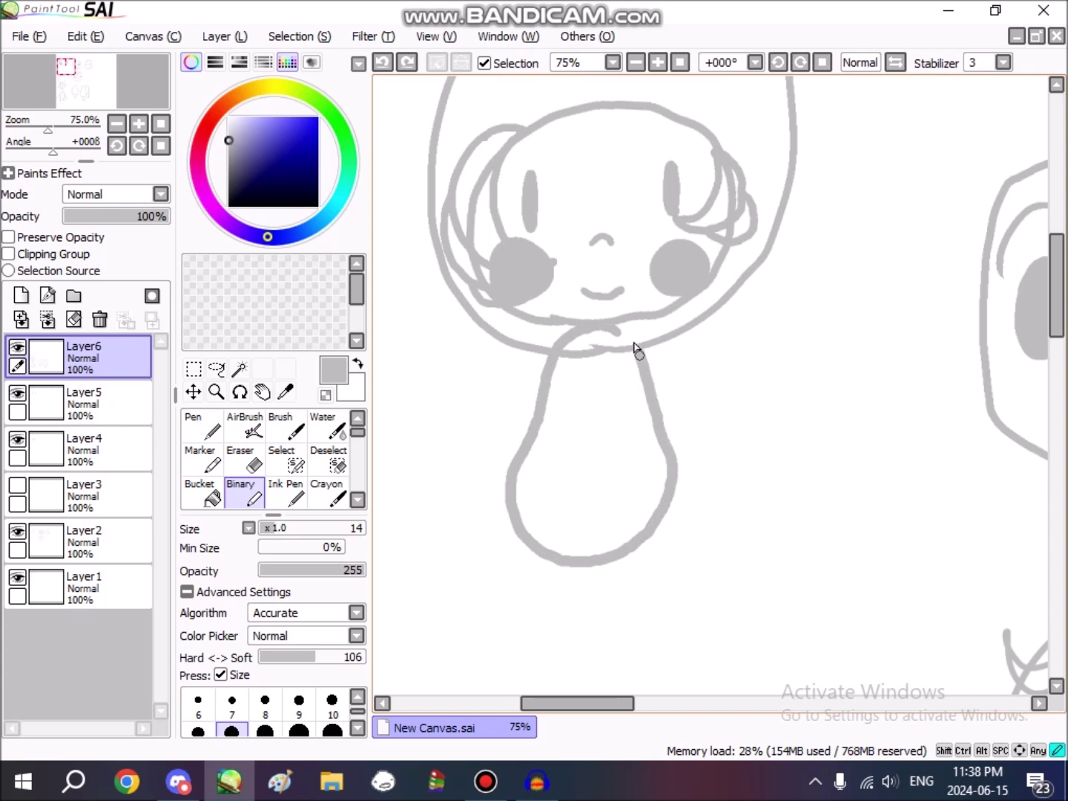
left_click_drag(634, 348, 622, 360)
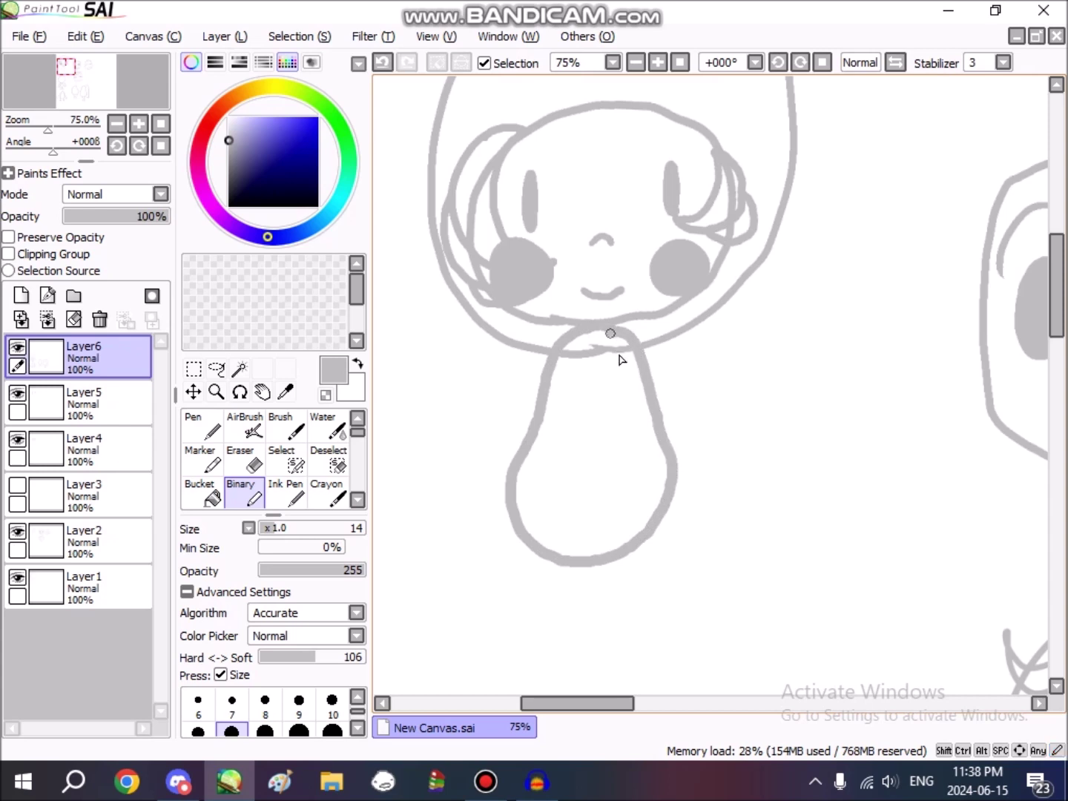
Step: Shift the new pear-shaped body slightly down and erase the part of its top overlapping the chin
left_click(193, 370)
left_click_drag(468, 288, 765, 627)
left_click_drag(657, 511, 644, 520)
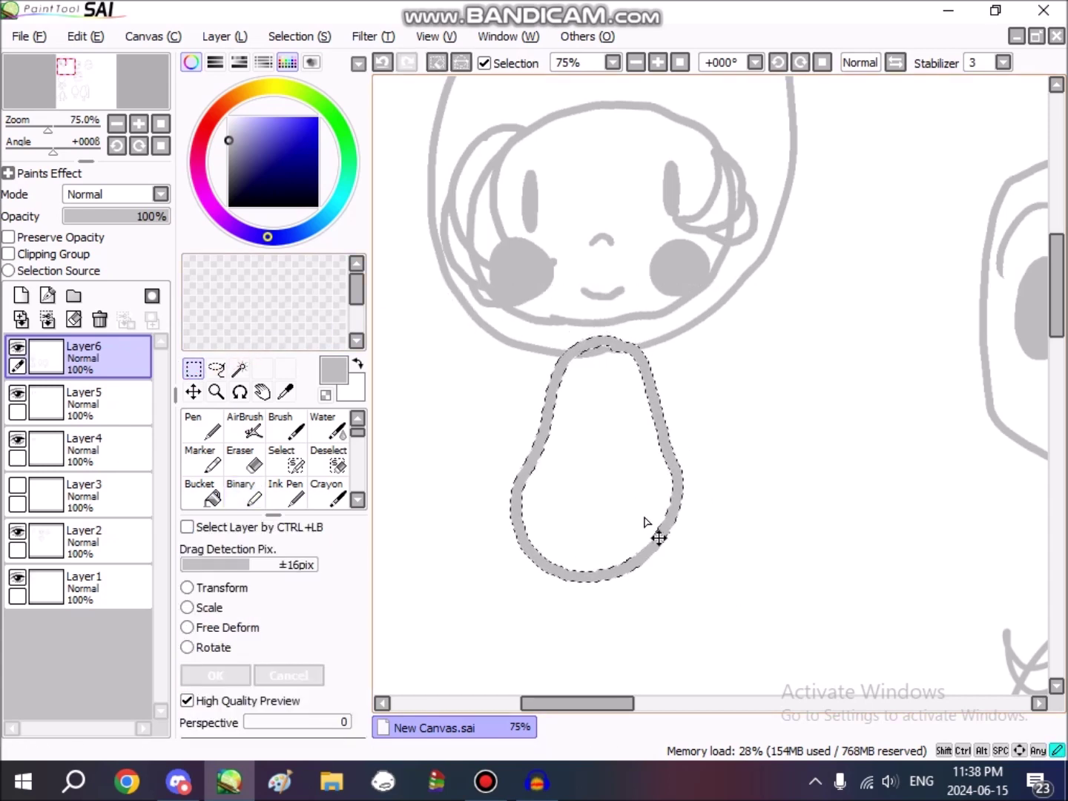
left_click(644, 519)
left_click(252, 466)
mouse_move(615, 329)
left_mouse_down()
mouse_move(585, 299)
mouse_move(577, 318)
mouse_move(598, 306)
mouse_move(568, 317)
mouse_move(620, 313)
left_mouse_up()
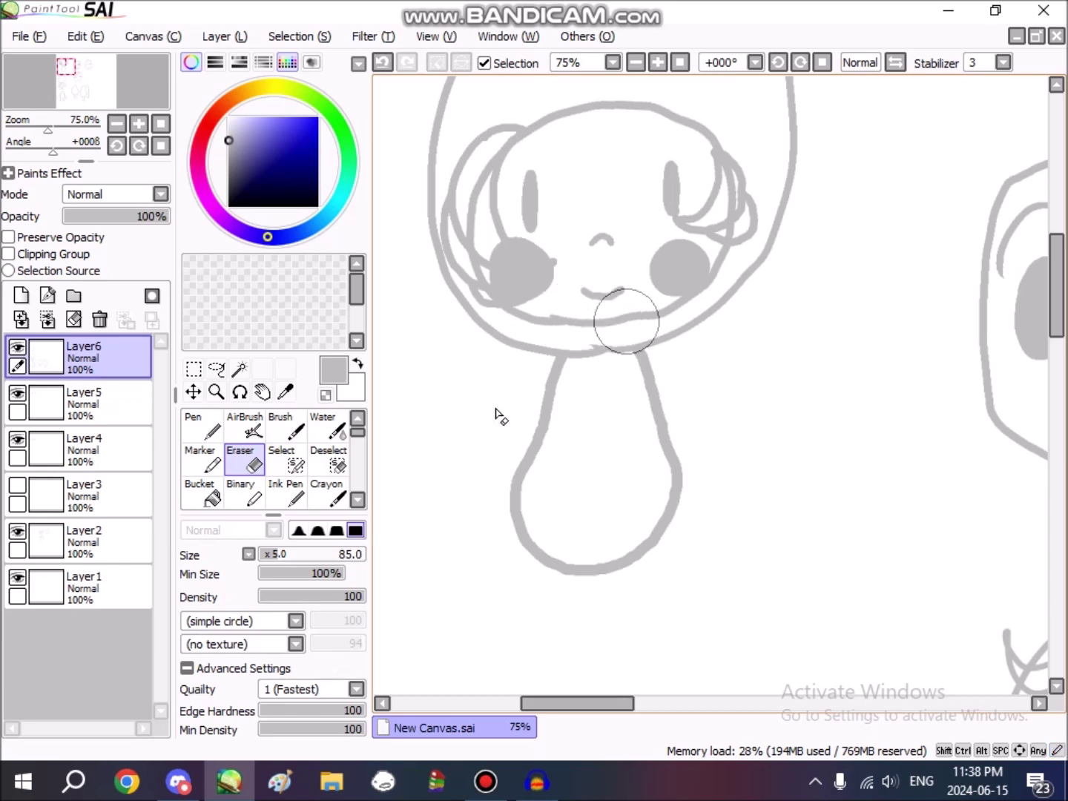
Step: Add a new layer and draw a flared arm with a wide rounded end on each side of the pear-shaped body
left_click(21, 295)
left_click(253, 499)
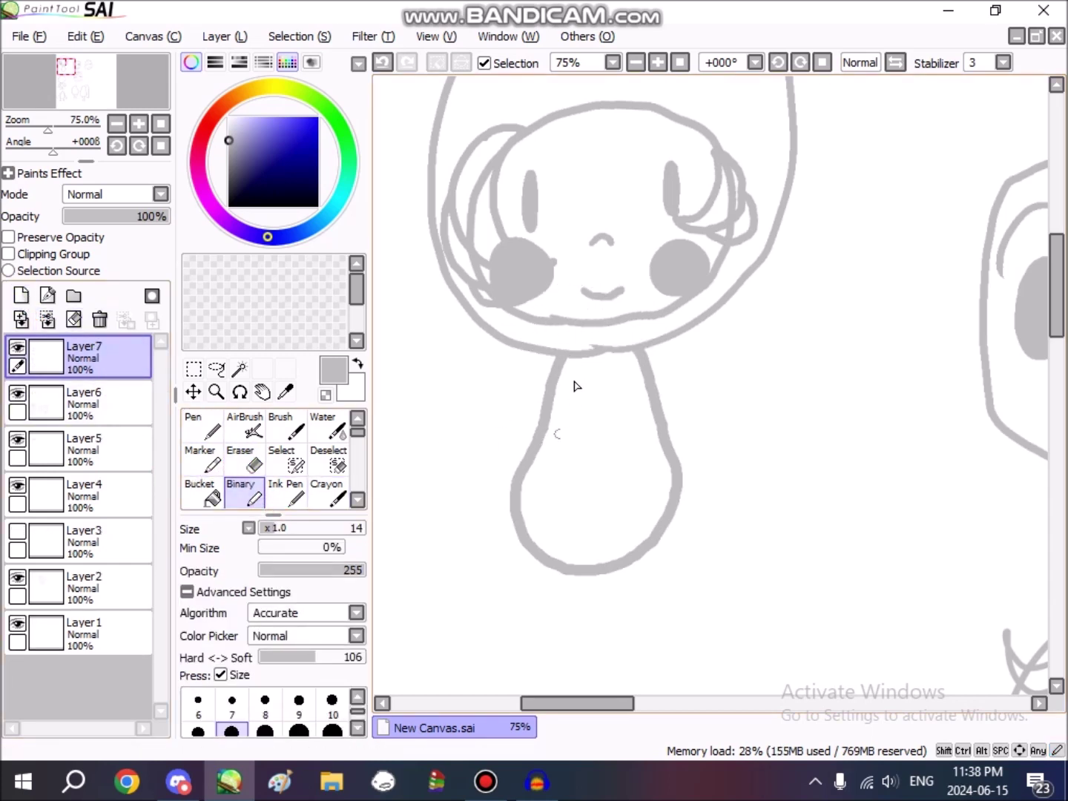
mouse_move(548, 353)
left_mouse_down()
mouse_move(498, 430)
mouse_move(430, 481)
mouse_move(428, 521)
mouse_move(444, 553)
mouse_move(473, 561)
mouse_move(518, 543)
left_mouse_up()
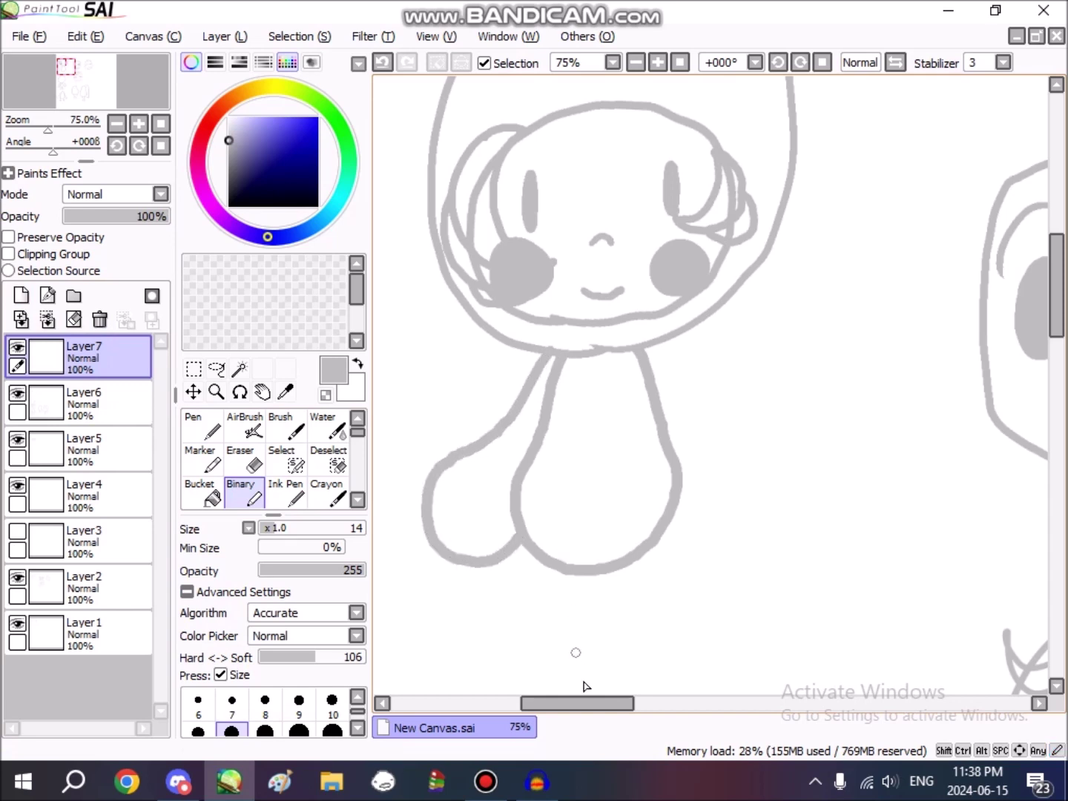
left_click_drag(652, 341, 668, 378)
mouse_move(751, 478)
left_mouse_down()
mouse_move(750, 511)
mouse_move(727, 546)
mouse_move(668, 545)
left_mouse_up()
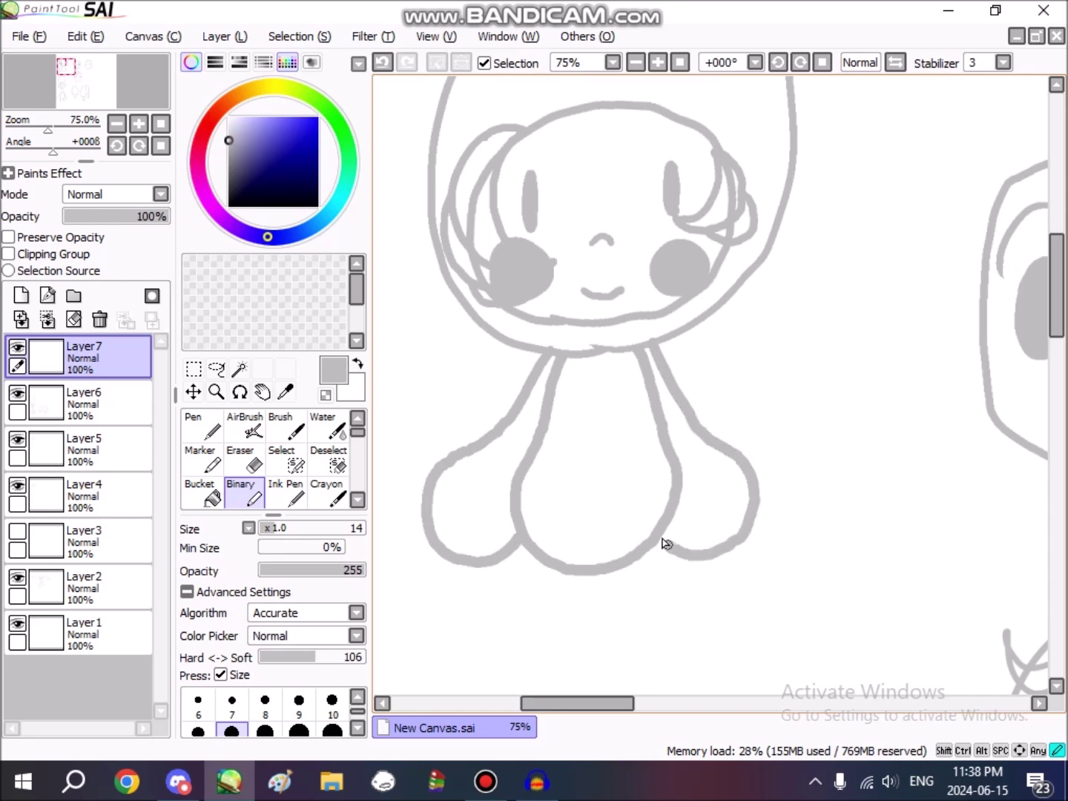
Step: Try a teardrop shape between the round-cheeked head and the toothy head and undo it
left_click_drag(650, 706, 690, 701)
mouse_move(561, 310)
left_mouse_down()
mouse_move(551, 391)
mouse_move(506, 485)
mouse_move(514, 539)
mouse_move(568, 572)
mouse_move(621, 551)
mouse_move(643, 483)
mouse_move(611, 295)
mouse_move(574, 274)
mouse_move(557, 307)
left_mouse_up()
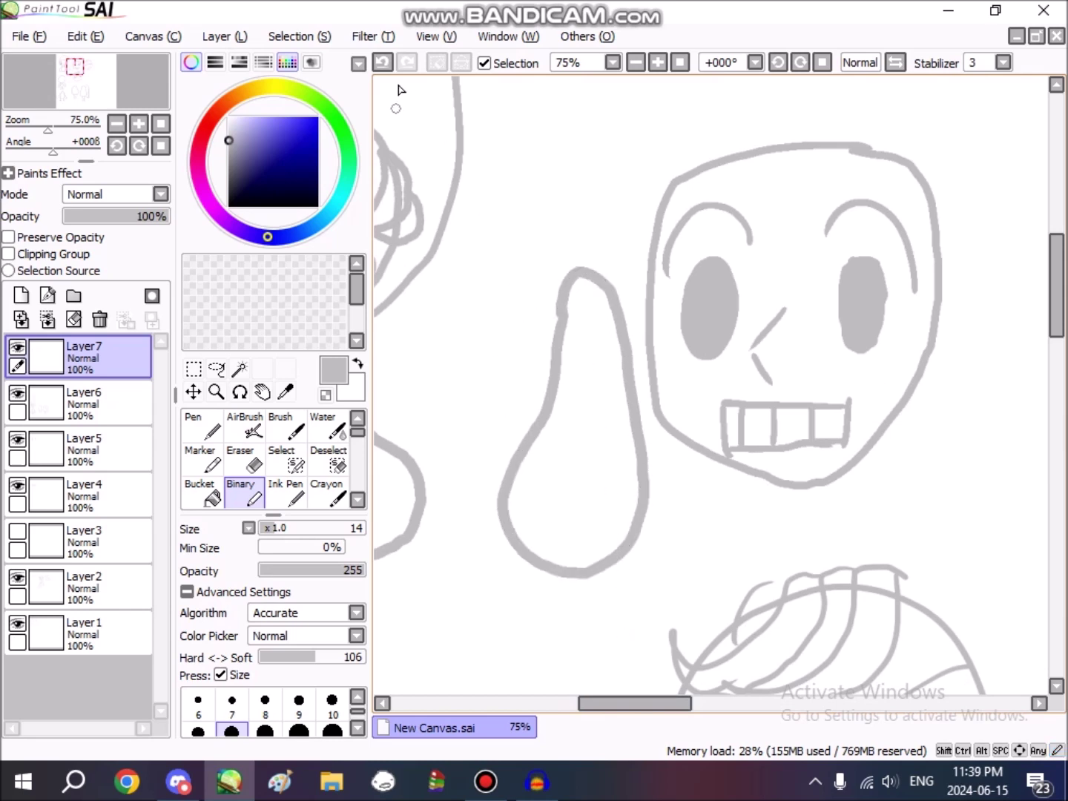
left_click(384, 63)
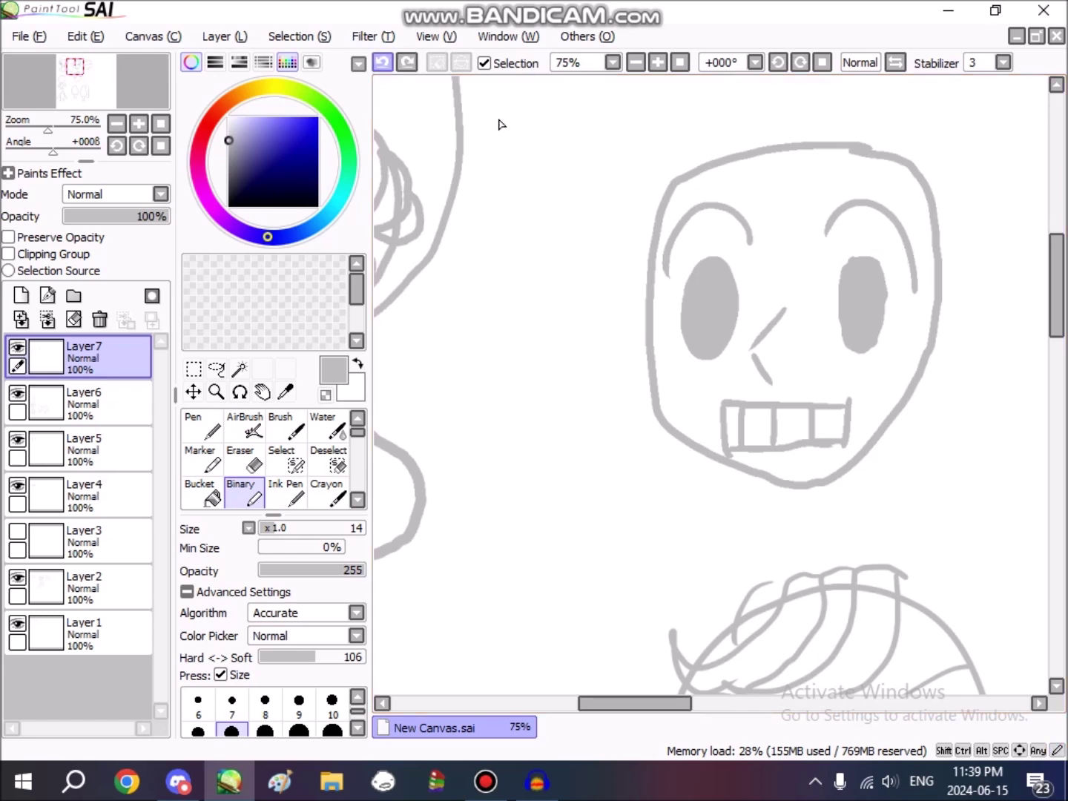
Step: Draw a long drooping teardrop-shaped arm over each of the two one-legged bodies
left_click_drag(1045, 298, 1055, 432)
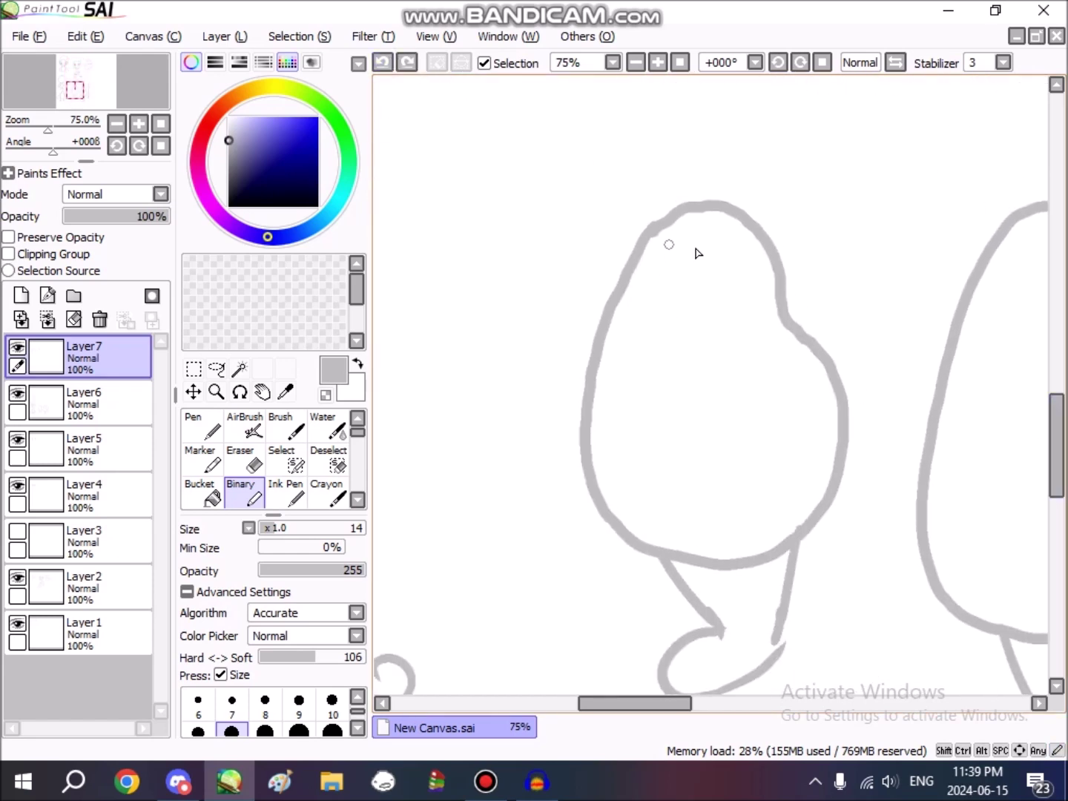
mouse_move(693, 248)
left_mouse_down()
mouse_move(658, 419)
mouse_move(670, 552)
mouse_move(738, 623)
mouse_move(830, 579)
mouse_move(845, 495)
mouse_move(767, 394)
mouse_move(732, 276)
left_mouse_up()
left_click_drag(685, 706, 717, 708)
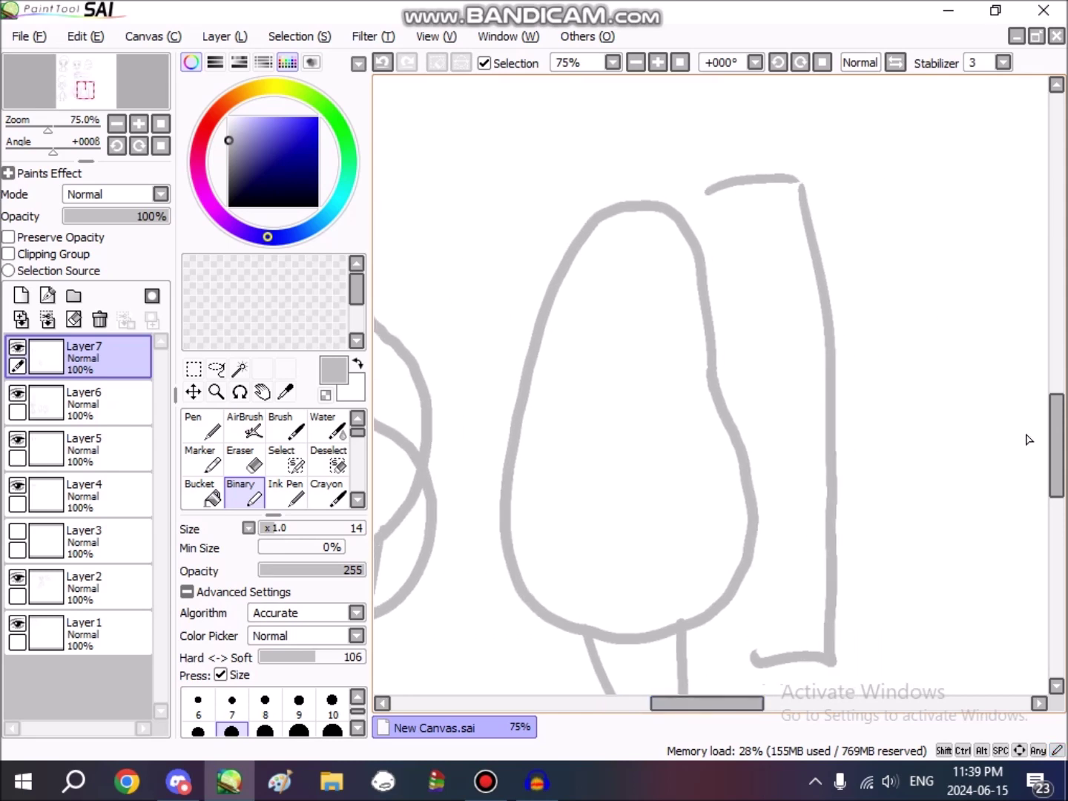
mouse_move(1056, 441)
left_mouse_down()
mouse_move(1056, 467)
mouse_move(1056, 457)
left_mouse_up()
mouse_move(619, 209)
left_mouse_down()
mouse_move(590, 290)
mouse_move(558, 475)
mouse_move(579, 554)
mouse_move(623, 584)
mouse_move(693, 556)
mouse_move(710, 470)
mouse_move(660, 353)
mouse_move(656, 220)
left_mouse_up()
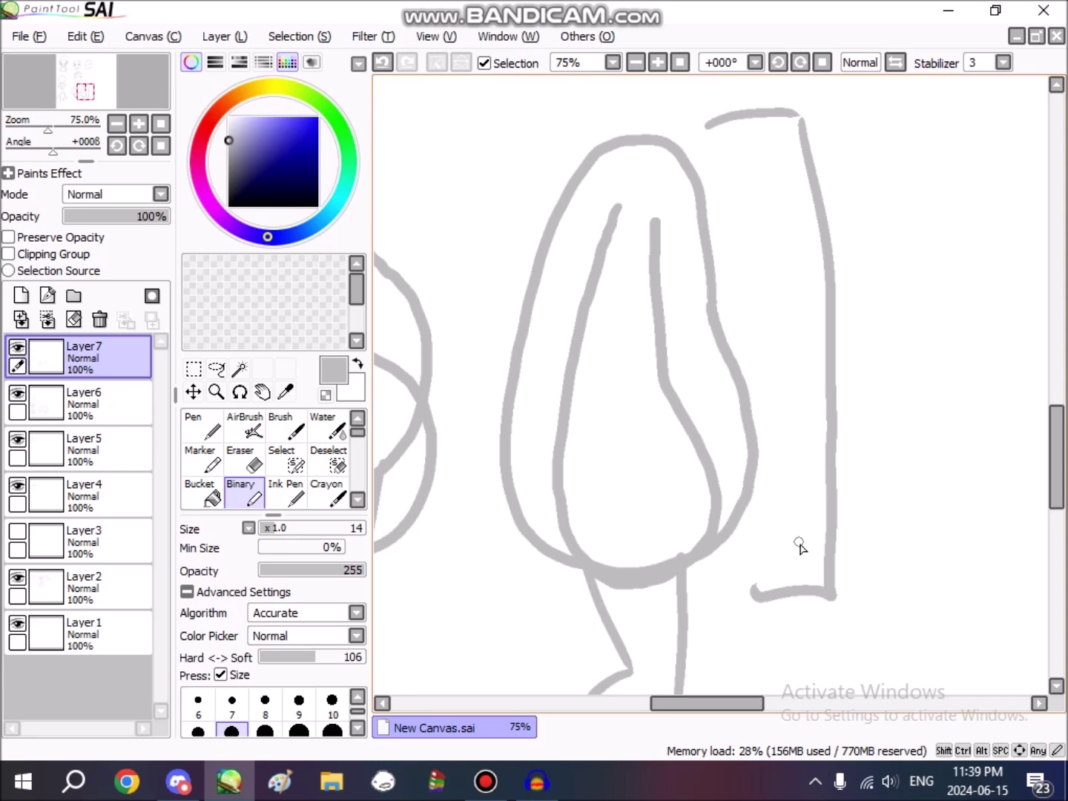
Step: Try two short rounded legs beneath the pear-shaped body of the round-cheeked character and undo them
scroll(776, 407, "down", 3)
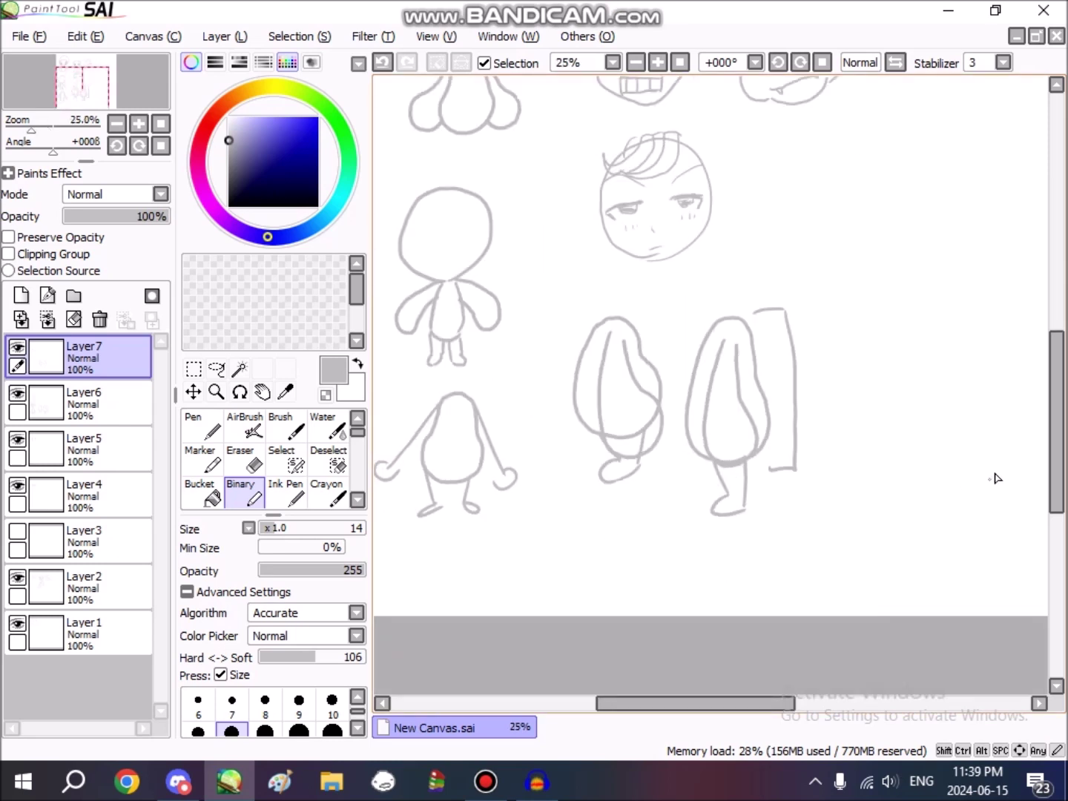
left_click_drag(1057, 453, 1056, 334)
scroll(442, 534, "up", 1)
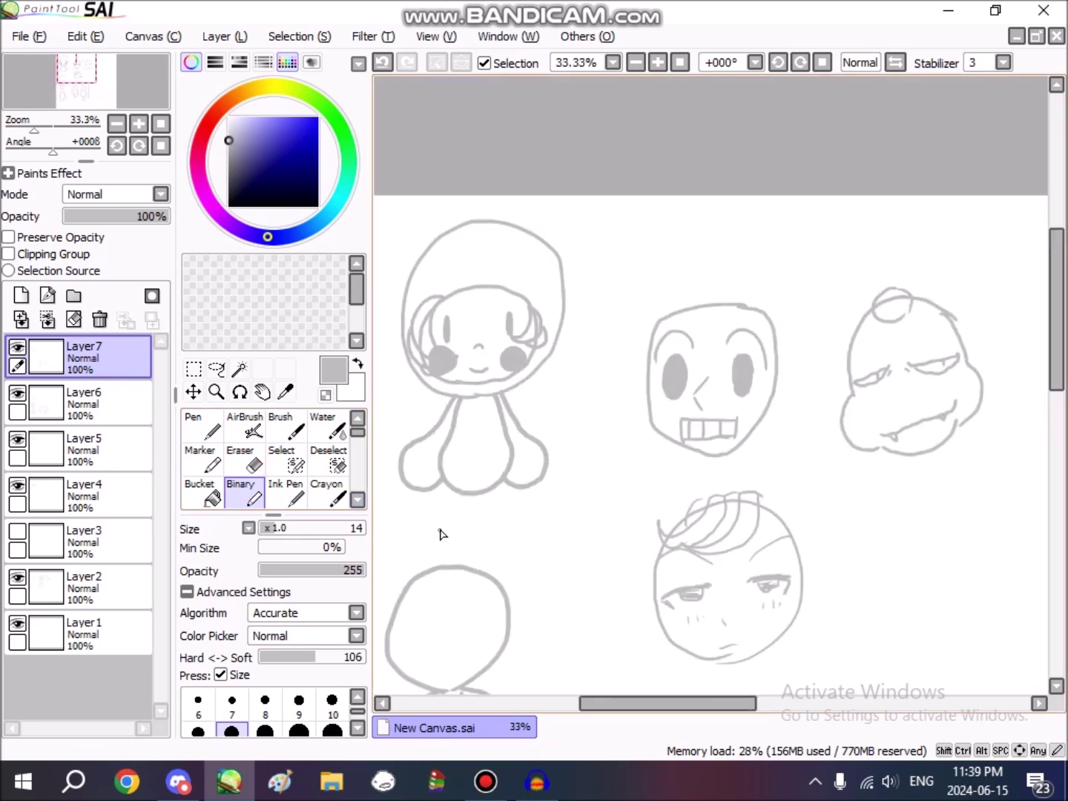
scroll(443, 534, "up", 2)
scroll(442, 530, "up", 1)
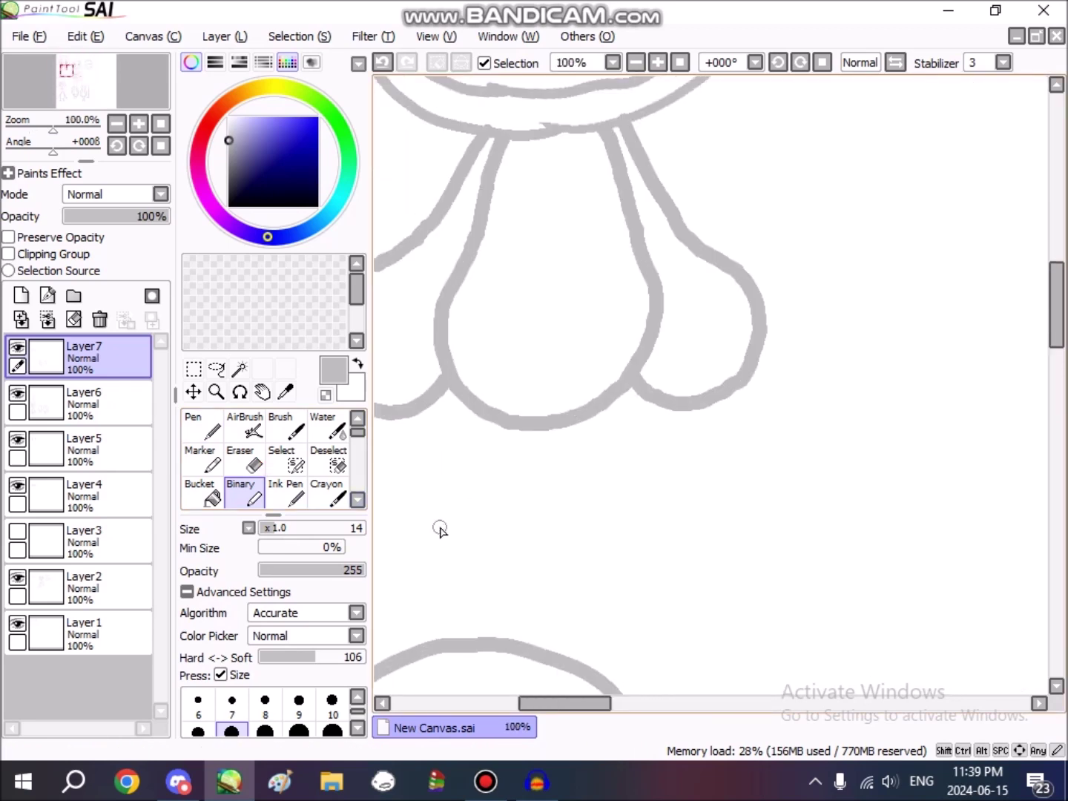
left_click_drag(591, 704, 571, 705)
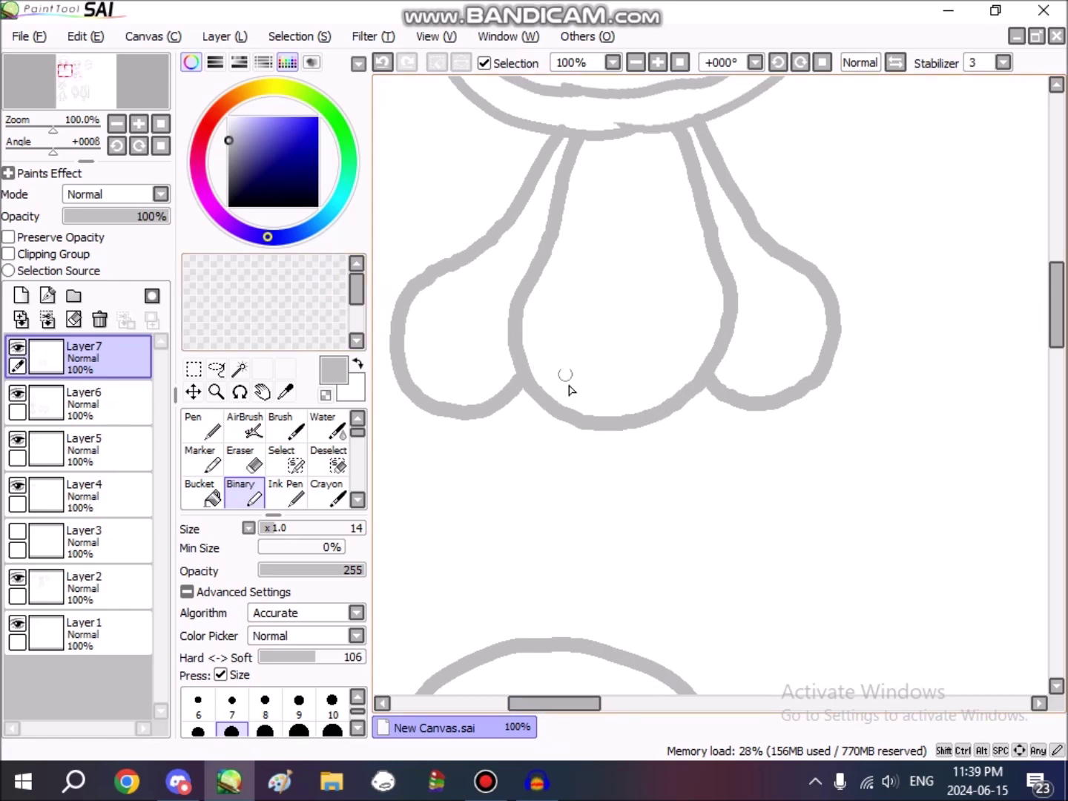
mouse_move(543, 421)
left_mouse_down()
mouse_move(551, 473)
mouse_move(525, 538)
mouse_move(558, 549)
mouse_move(591, 532)
mouse_move(598, 464)
left_mouse_up()
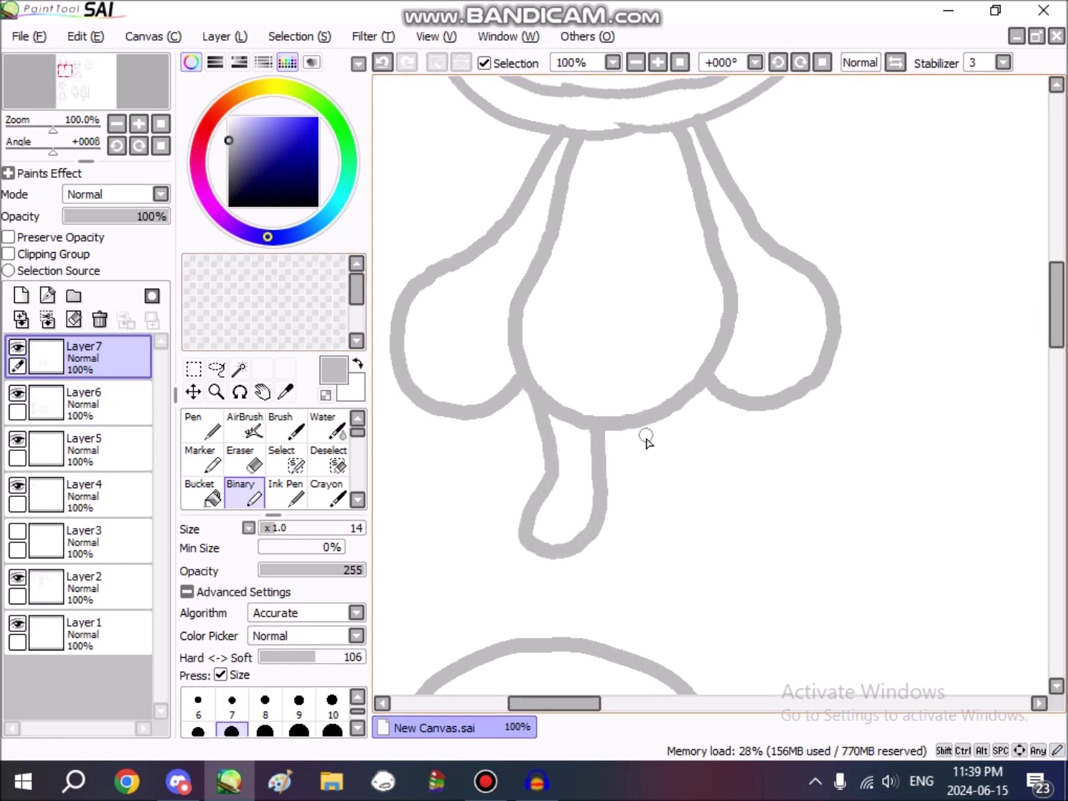
left_click_drag(637, 429, 648, 521)
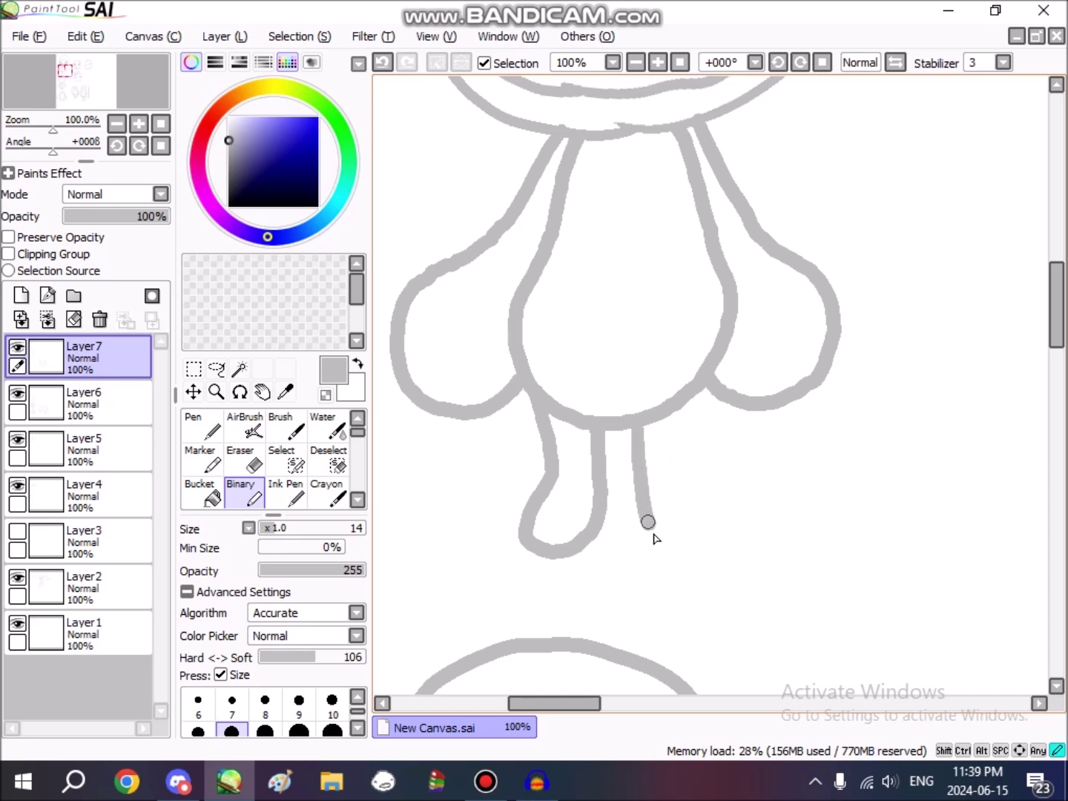
left_click_drag(699, 400, 704, 384)
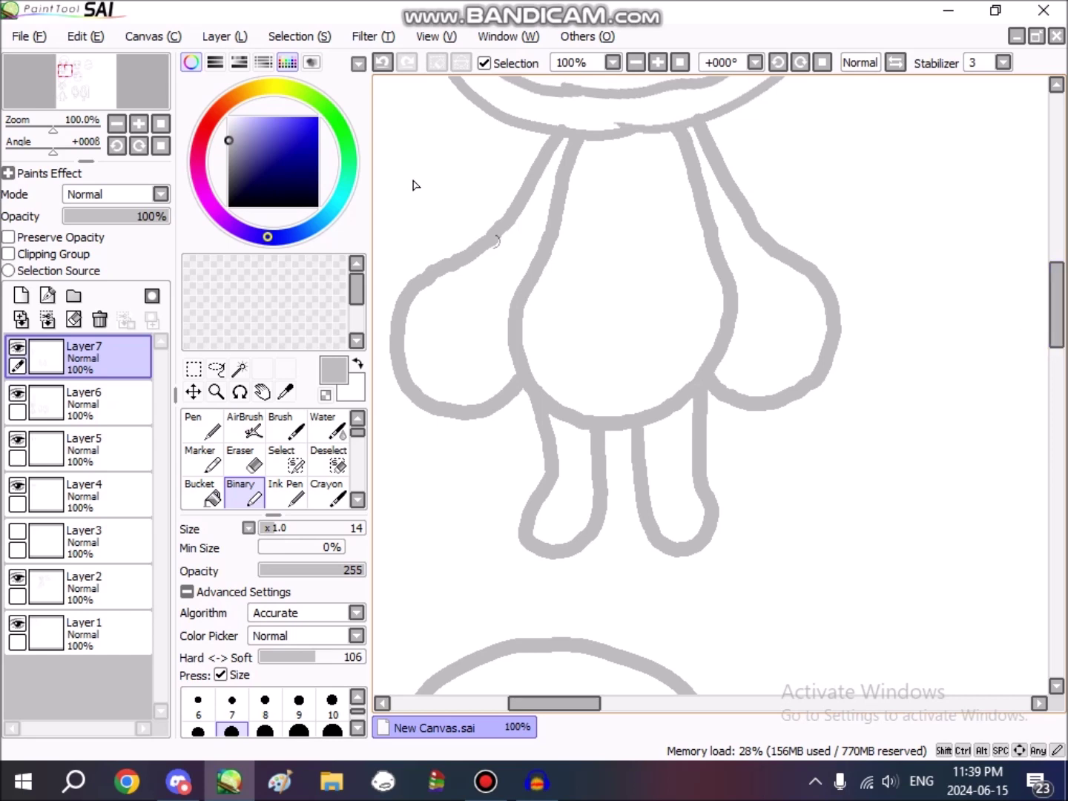
left_click(384, 63)
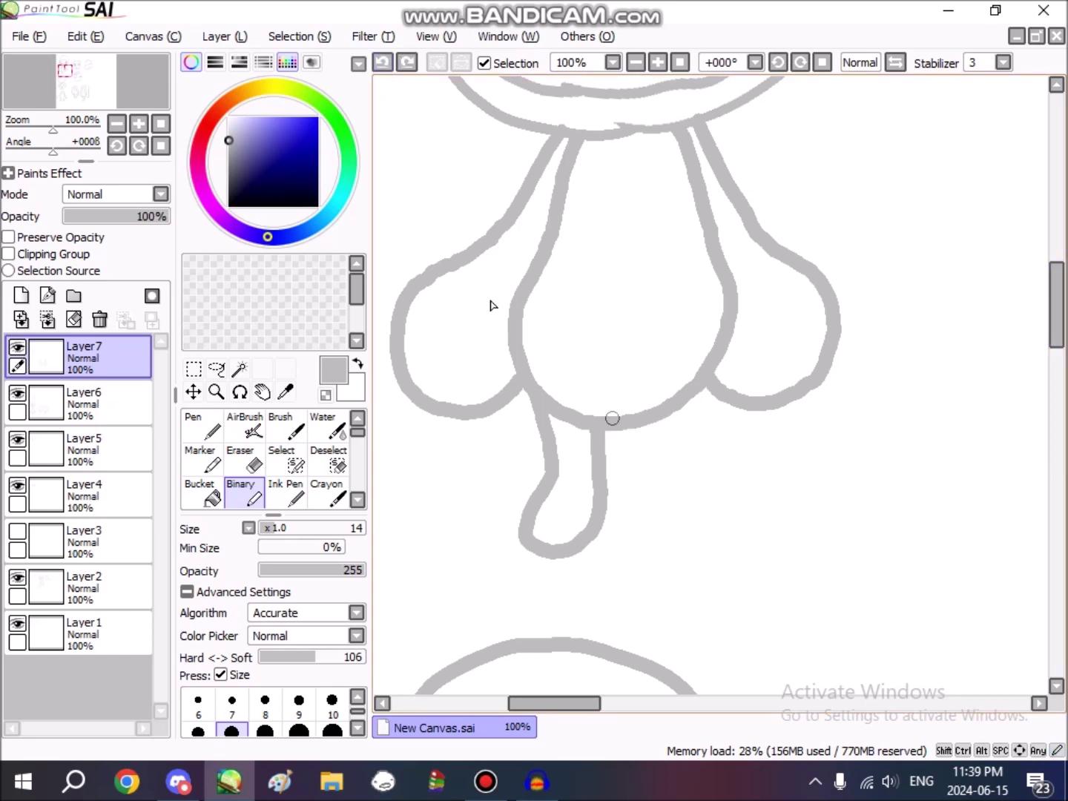
left_click(382, 70)
Step: Draw two short legs with rounded, outward-turned feet beneath the pear-shaped body of the round-cheeked character
mouse_move(535, 392)
left_mouse_down()
mouse_move(579, 545)
mouse_move(598, 520)
mouse_move(611, 457)
mouse_move(658, 420)
mouse_move(668, 535)
left_mouse_up()
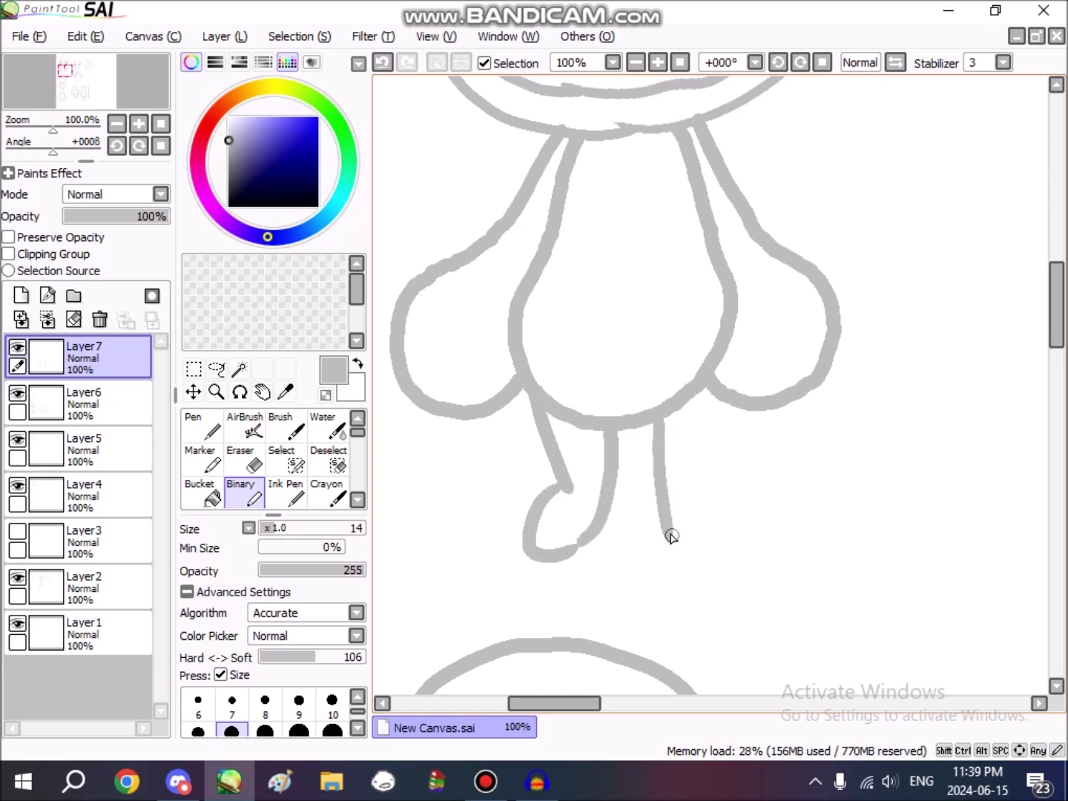
left_click(384, 63)
left_click(384, 65)
left_click(383, 65)
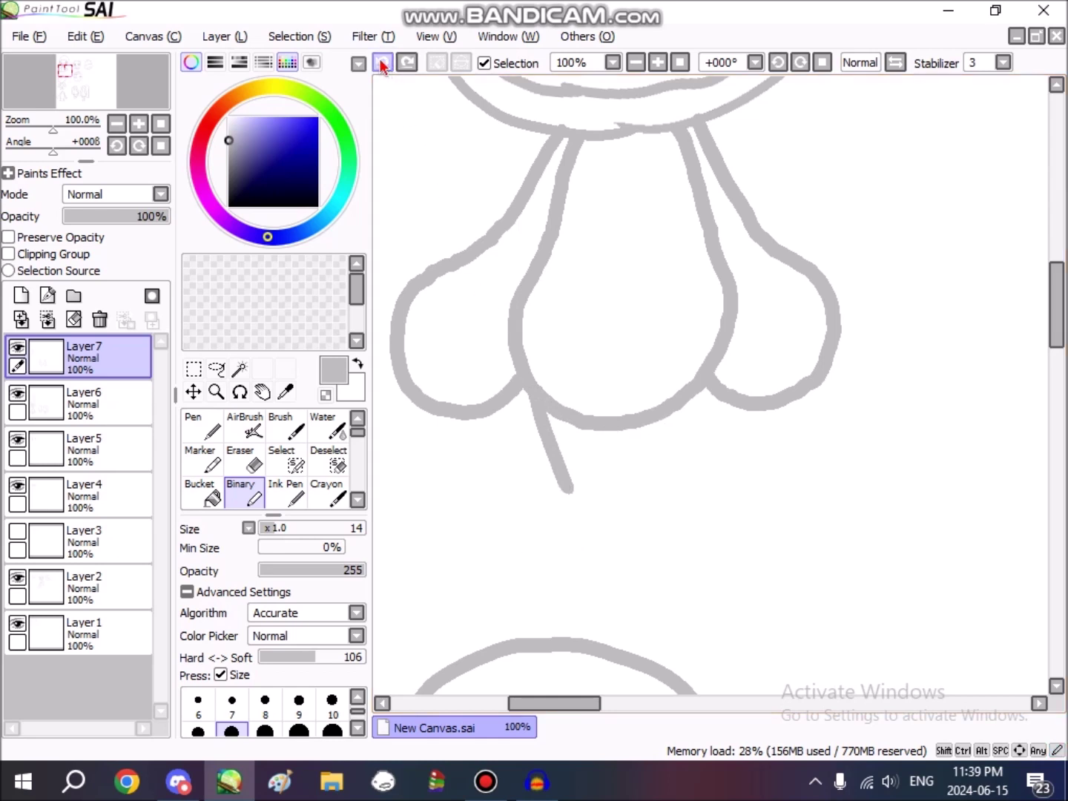
mouse_move(563, 485)
left_mouse_down()
mouse_move(559, 551)
mouse_move(608, 537)
mouse_move(625, 420)
mouse_move(645, 425)
mouse_move(657, 529)
mouse_move(696, 550)
mouse_move(733, 535)
mouse_move(731, 499)
mouse_move(702, 484)
mouse_move(726, 369)
left_mouse_up()
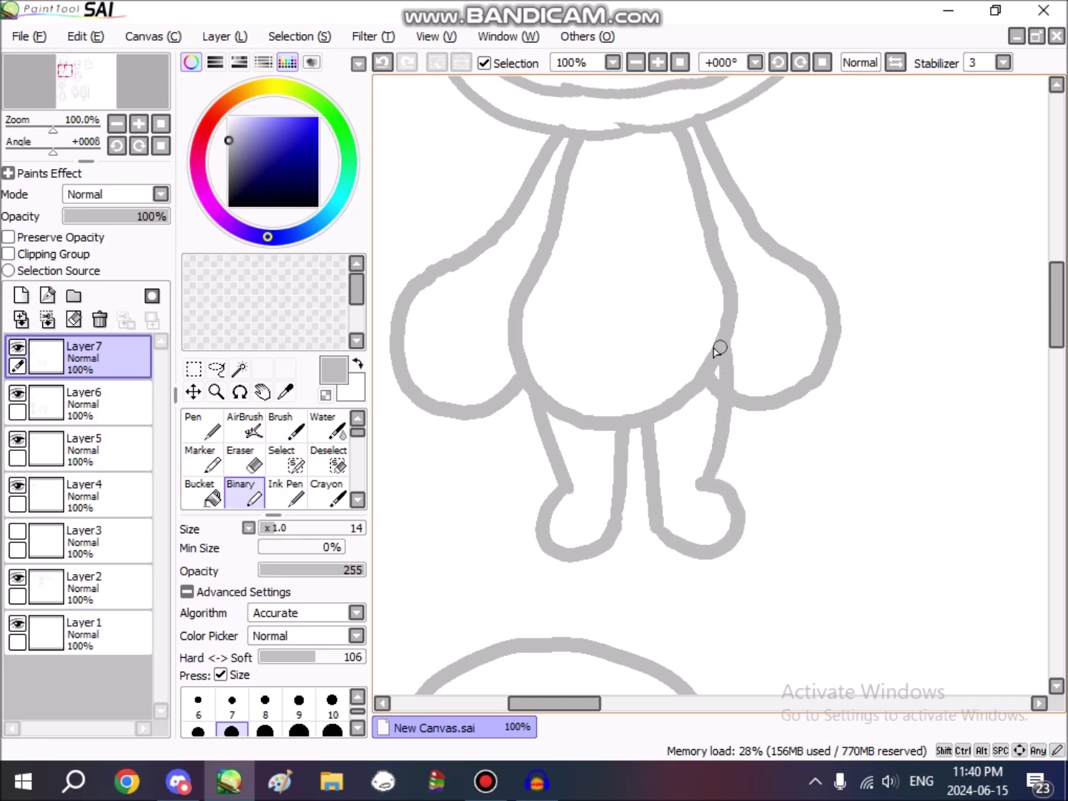
Step: Redraw the outer line of the right leg so it runs from the foot up to the body's edge
left_click(381, 63)
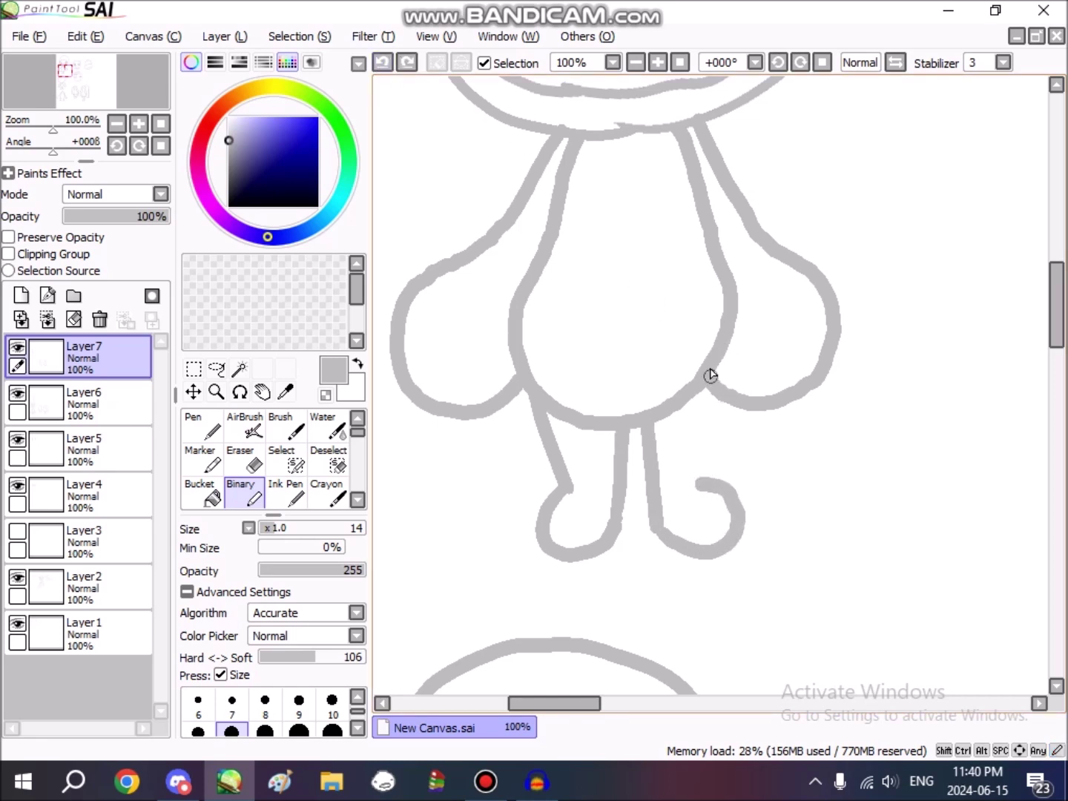
left_click_drag(711, 378, 697, 470)
left_click(384, 63)
left_click_drag(702, 478, 721, 373)
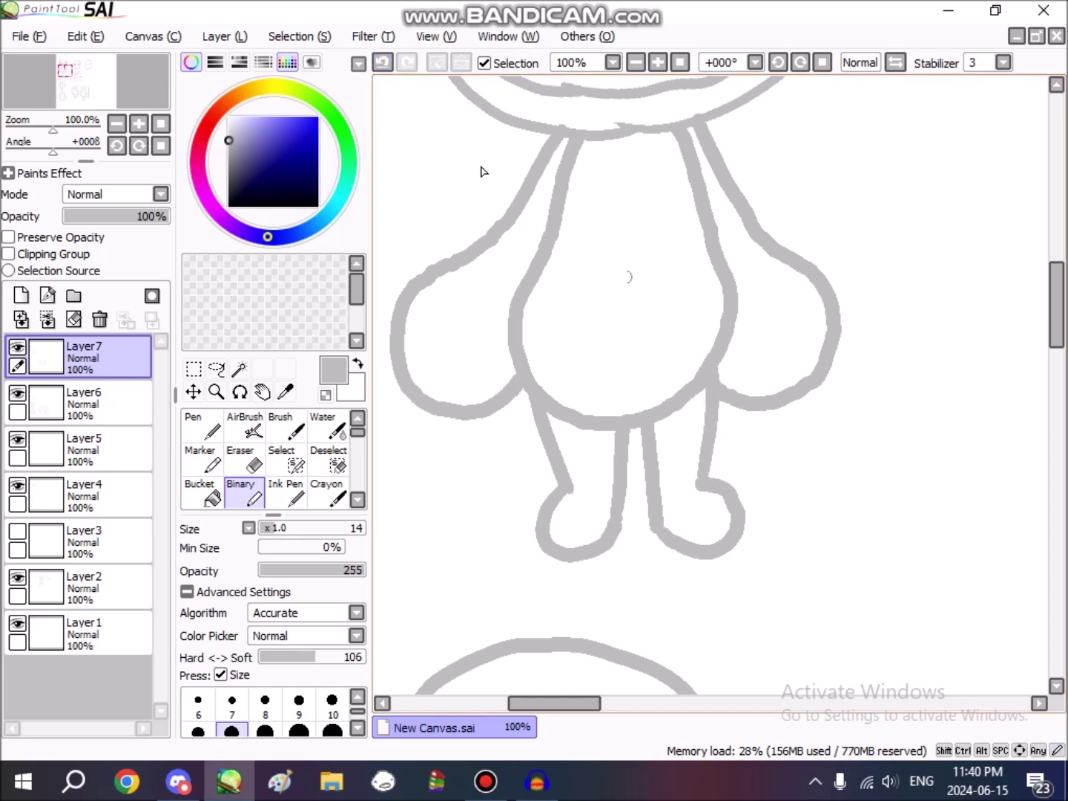
left_click(383, 62)
left_click_drag(701, 477, 720, 363)
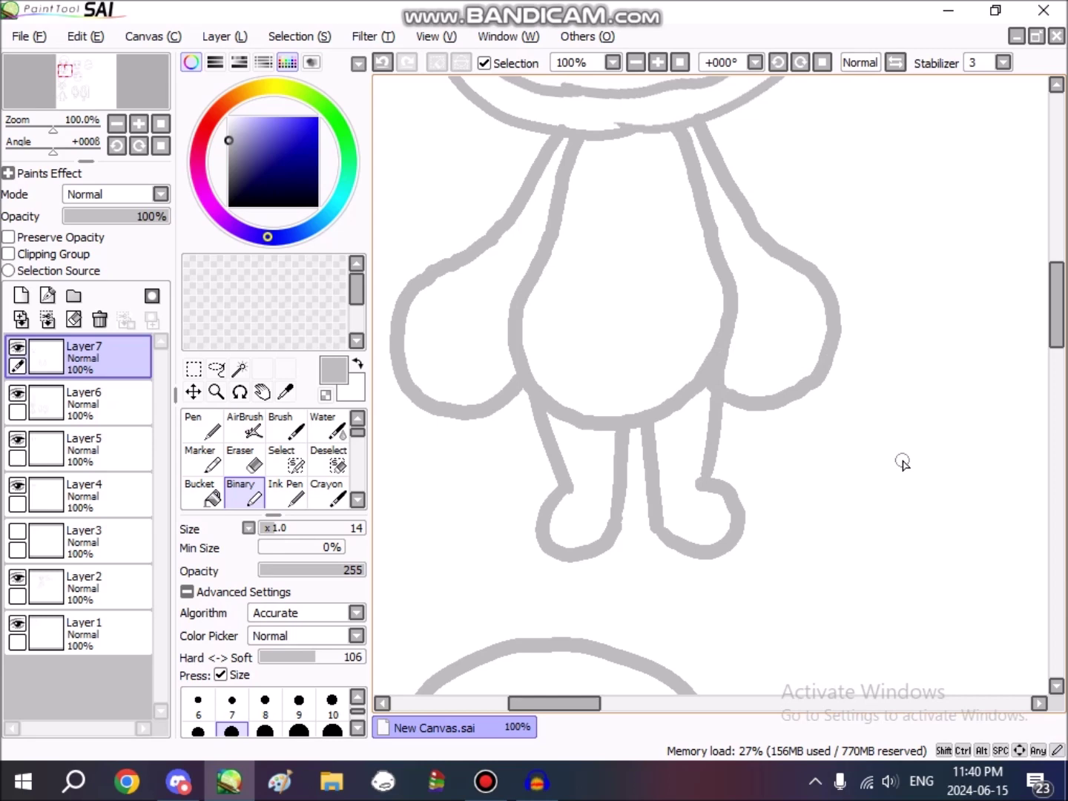
Step: On Layer6, erase the bottom and most of the right side of the pear-shaped body's outline with the Eraser at size 35
scroll(937, 482, "down", 2)
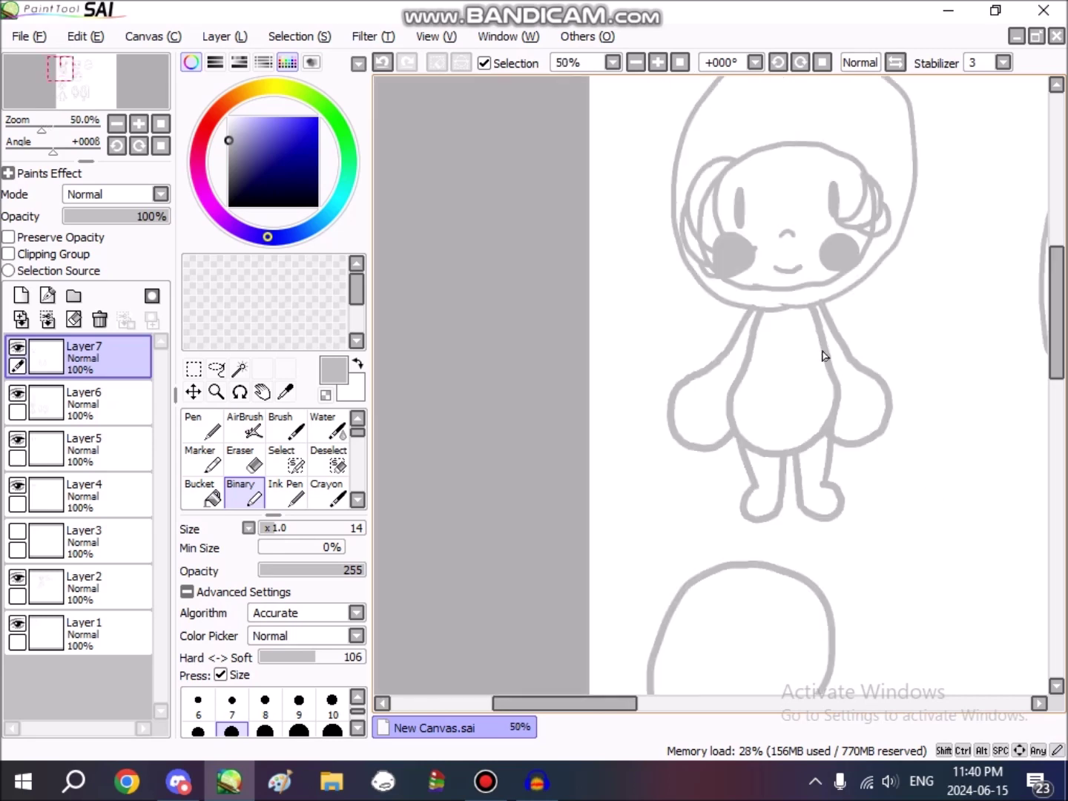
scroll(824, 356, "down", 1)
left_click_drag(1058, 337, 1061, 311)
left_click_drag(638, 708, 698, 708)
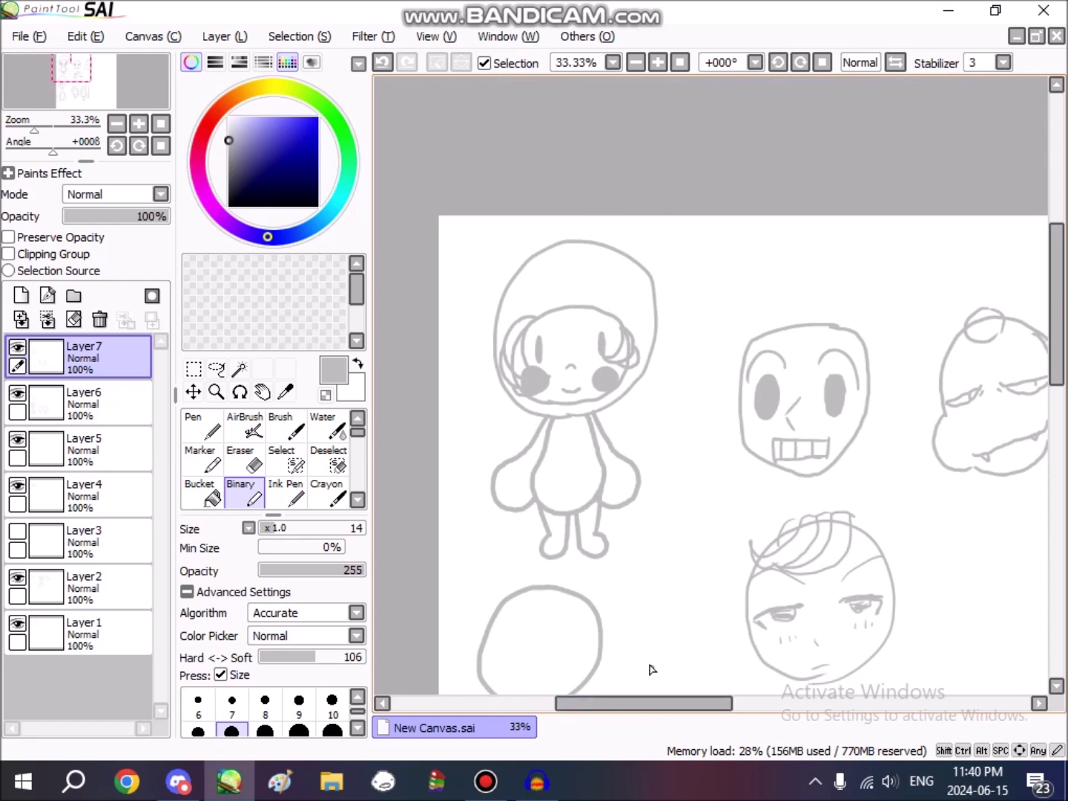
scroll(647, 666, "down", 1)
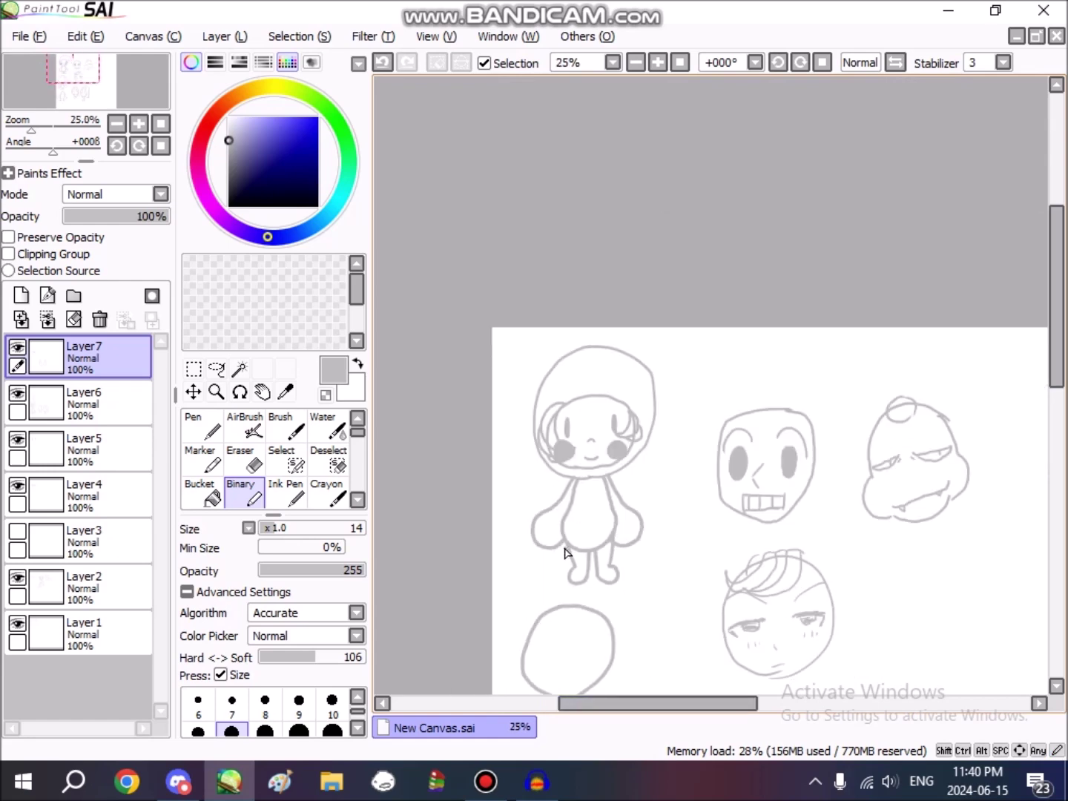
scroll(568, 550, "up", 3)
scroll(581, 555, "up", 2)
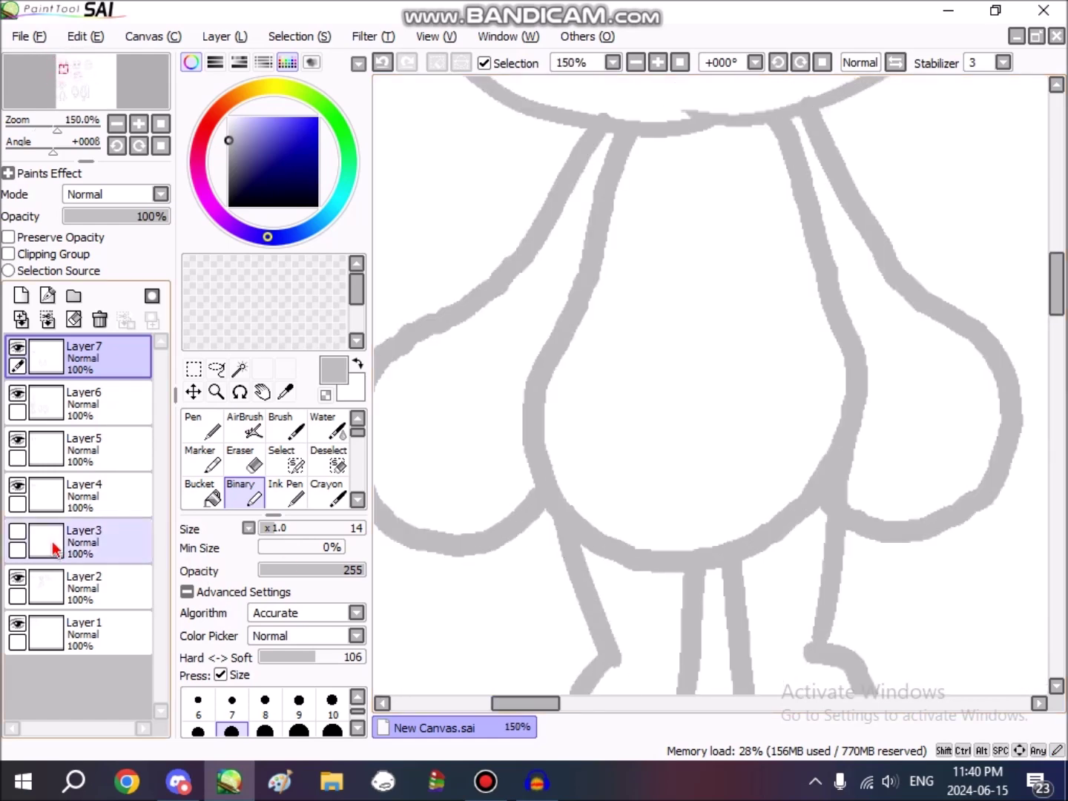
left_click(21, 415)
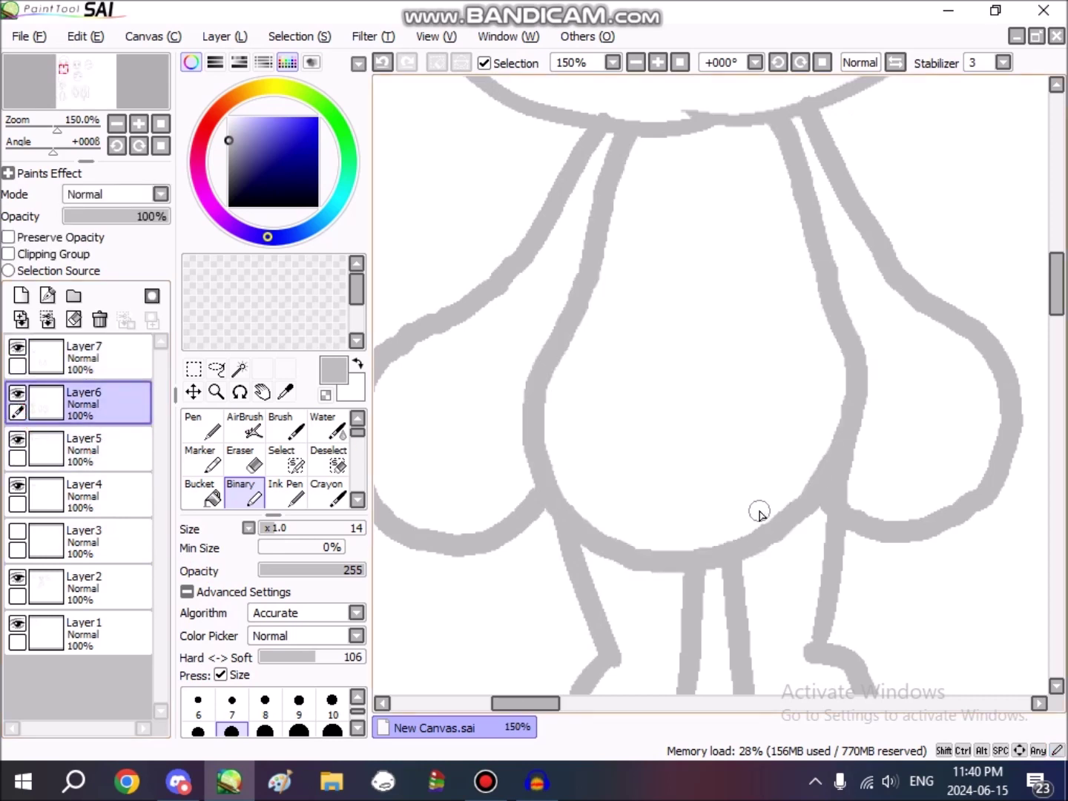
left_click(247, 460)
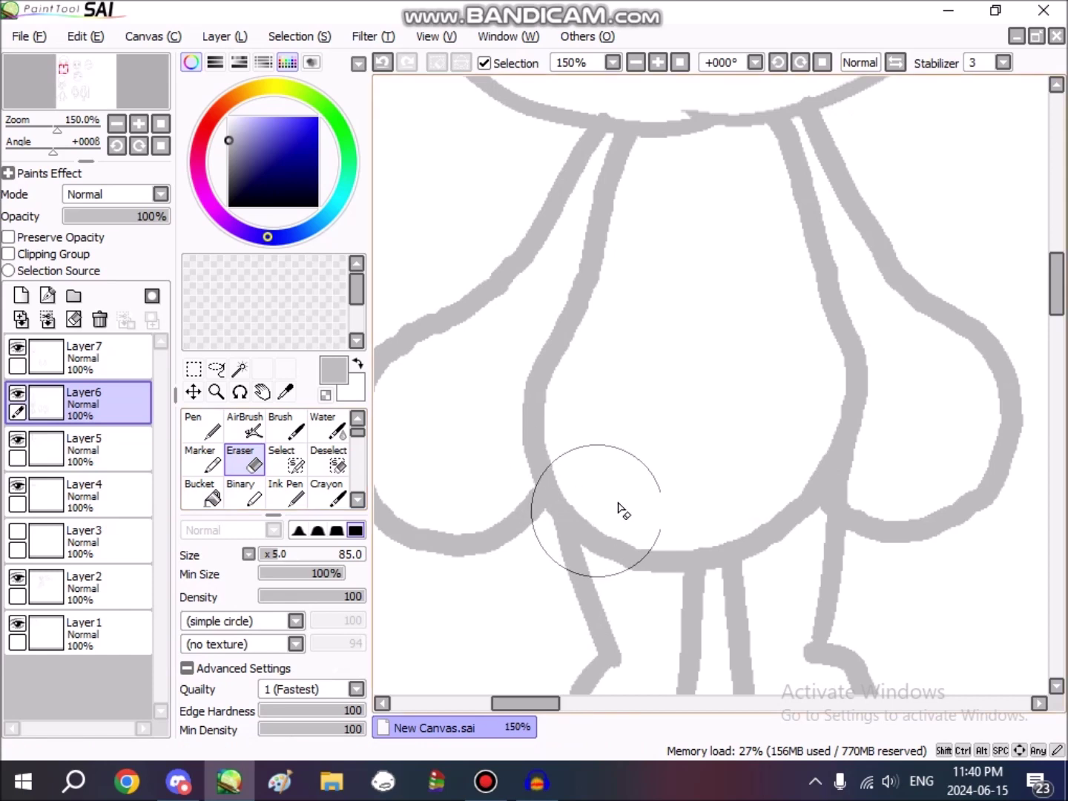
left_click(269, 557)
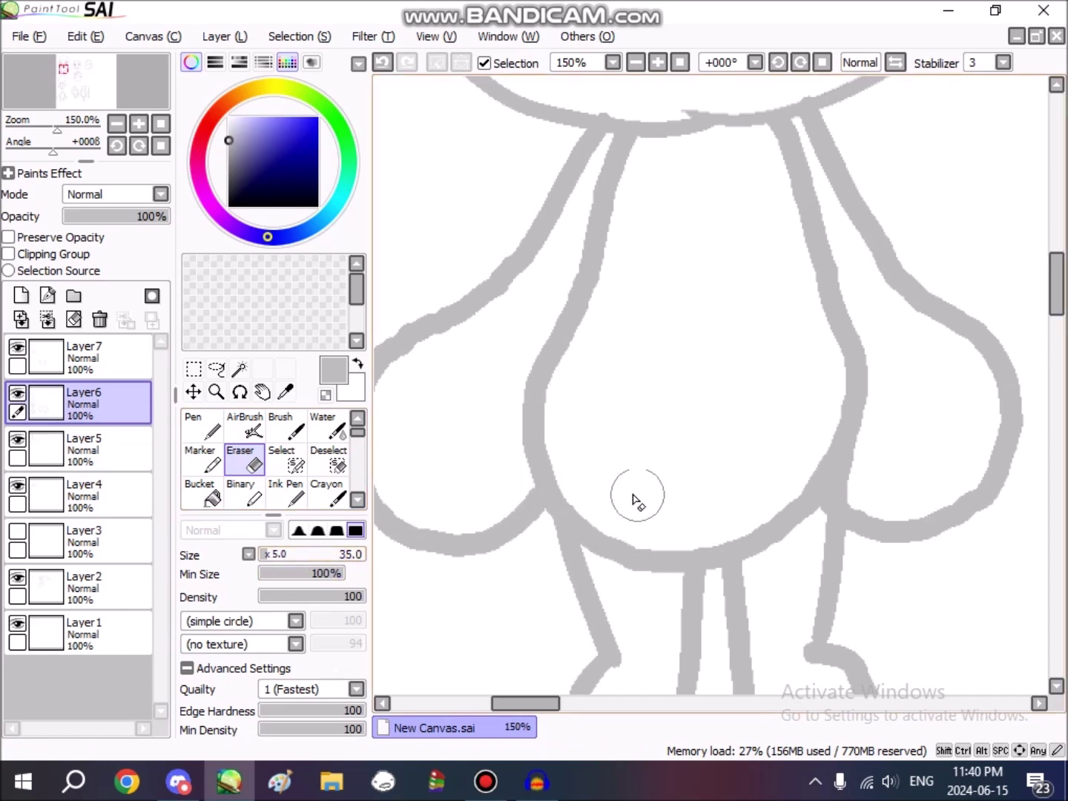
mouse_move(620, 530)
left_mouse_down()
mouse_move(604, 507)
mouse_move(603, 520)
left_mouse_up()
key("ctrl+z")
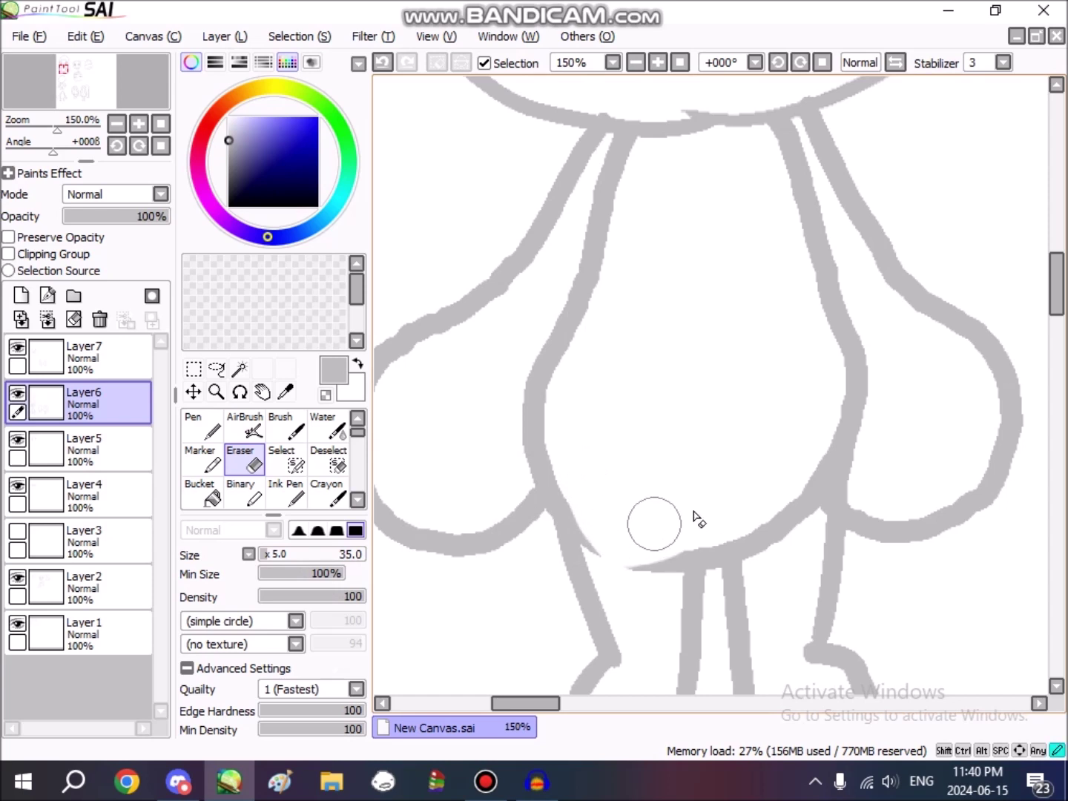
mouse_move(756, 493)
left_mouse_down()
mouse_move(770, 462)
mouse_move(796, 452)
mouse_move(793, 428)
mouse_move(803, 437)
mouse_move(799, 495)
mouse_move(804, 473)
mouse_move(794, 501)
mouse_move(751, 520)
mouse_move(771, 524)
mouse_move(693, 532)
mouse_move(725, 530)
mouse_move(693, 520)
mouse_move(638, 566)
mouse_move(678, 531)
mouse_move(697, 566)
mouse_move(737, 555)
mouse_move(802, 491)
mouse_move(859, 422)
mouse_move(831, 366)
mouse_move(860, 329)
mouse_move(810, 351)
mouse_move(875, 367)
mouse_move(810, 460)
mouse_move(848, 459)
mouse_move(869, 440)
mouse_move(844, 429)
mouse_move(819, 315)
left_mouse_up()
Step: Try redrawing the missing right side of the body freehand with the Binary pen and undo the strokes
left_click(240, 493)
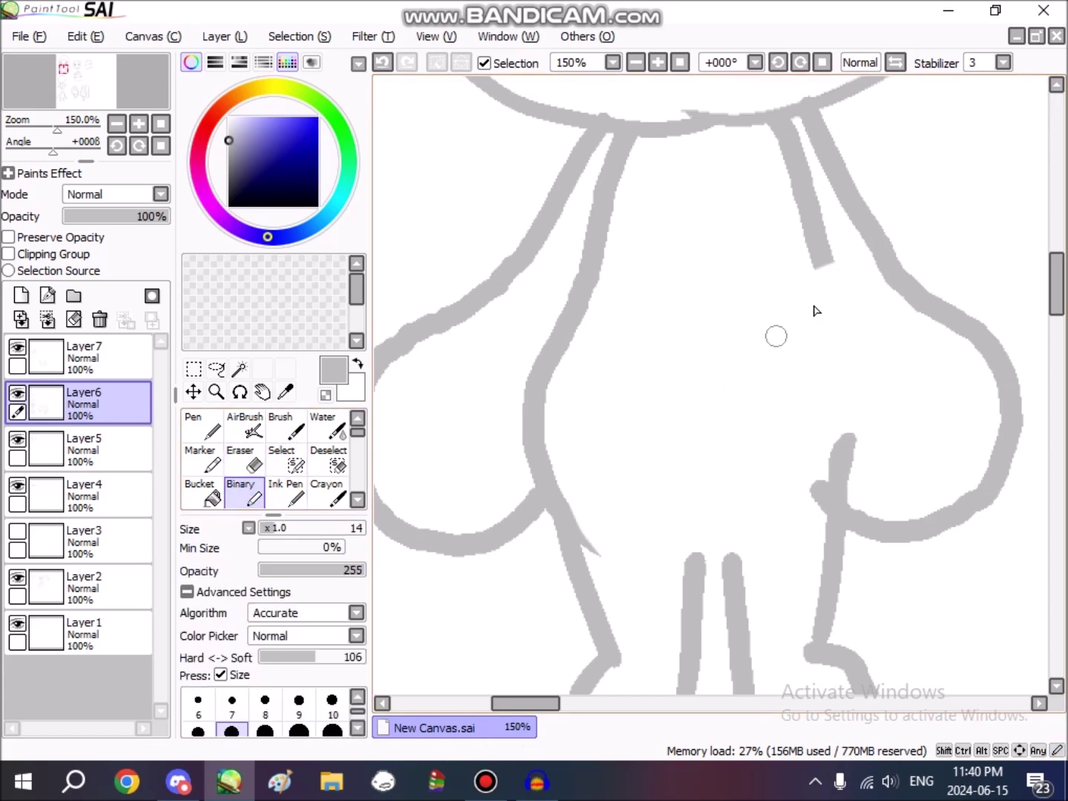
mouse_move(815, 257)
left_mouse_down()
mouse_move(833, 310)
mouse_move(882, 371)
mouse_move(891, 437)
left_mouse_up()
left_click(380, 67)
mouse_move(827, 509)
left_mouse_down()
mouse_move(846, 500)
mouse_move(868, 427)
mouse_move(835, 311)
left_mouse_up()
left_click(381, 64)
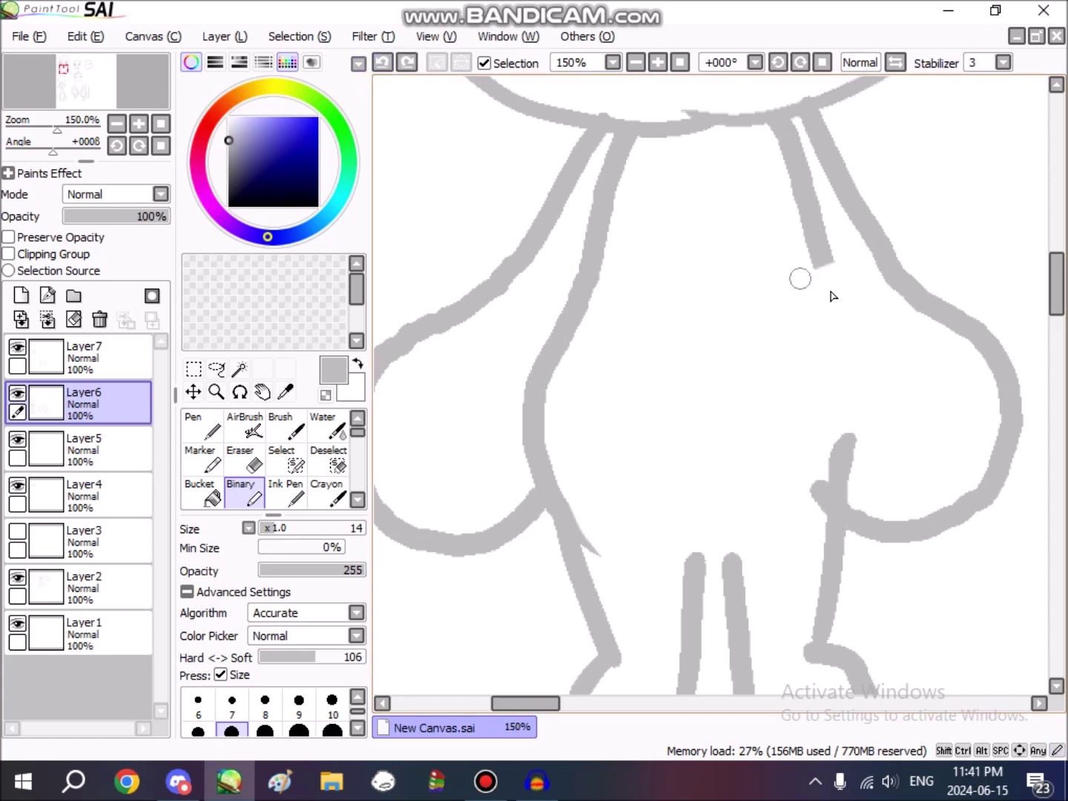
mouse_move(825, 253)
left_mouse_down()
mouse_move(882, 363)
mouse_move(891, 449)
mouse_move(837, 524)
left_mouse_up()
left_click(385, 63)
Step: Select the curved left side of the body's outline, then copy and paste it onto a new layer
left_click(217, 369)
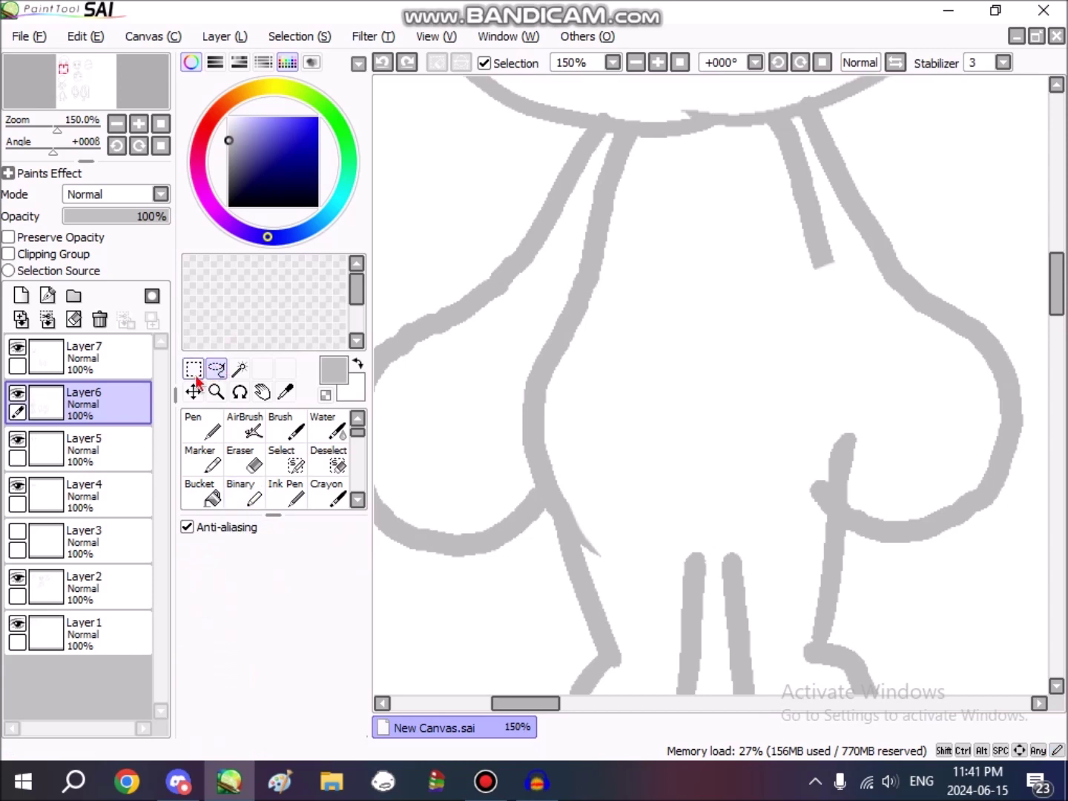
left_click(192, 368)
left_click_drag(494, 211, 659, 592)
left_click(95, 40)
left_click(118, 131)
left_click(86, 36)
left_click(126, 150)
Step: Mirror the pasted outline horizontally, fit it as the body's right side, and clear the selection
left_click_drag(653, 400, 746, 390)
left_click(187, 588)
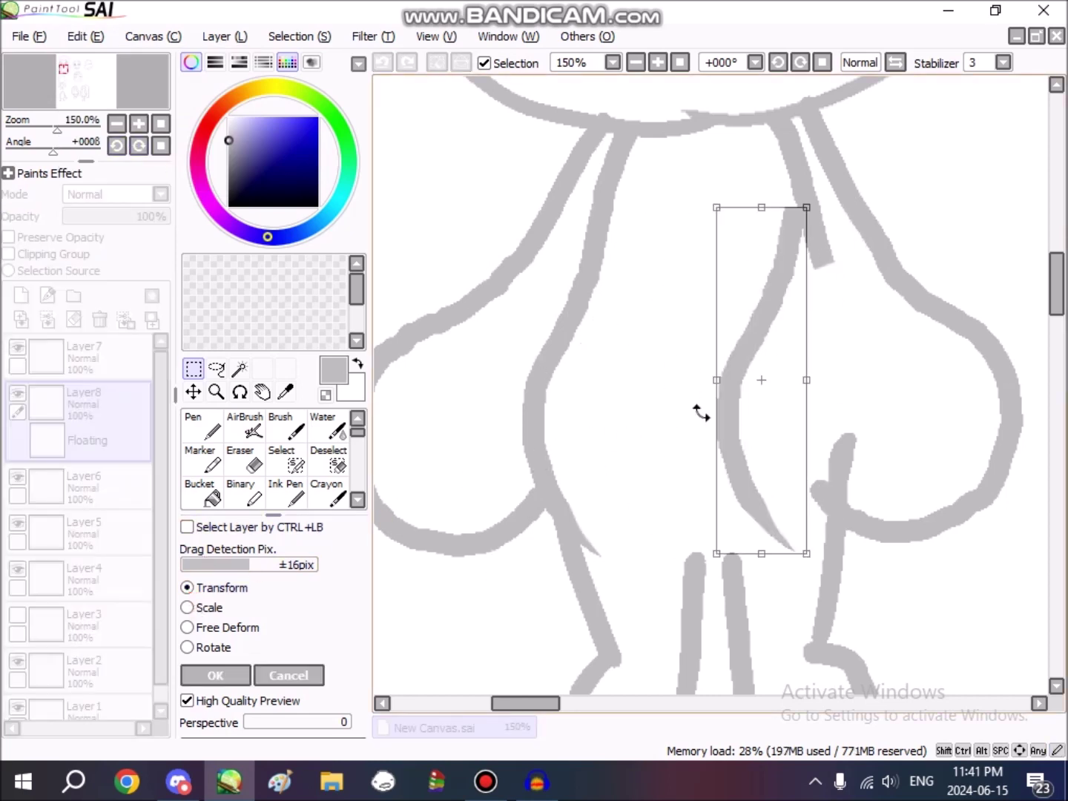
mouse_move(717, 381)
left_mouse_down()
mouse_move(947, 386)
mouse_move(916, 393)
mouse_move(918, 384)
left_mouse_up()
mouse_move(880, 339)
left_mouse_down()
mouse_move(864, 343)
mouse_move(888, 386)
mouse_move(875, 381)
mouse_move(854, 420)
mouse_move(850, 391)
mouse_move(854, 403)
left_mouse_up()
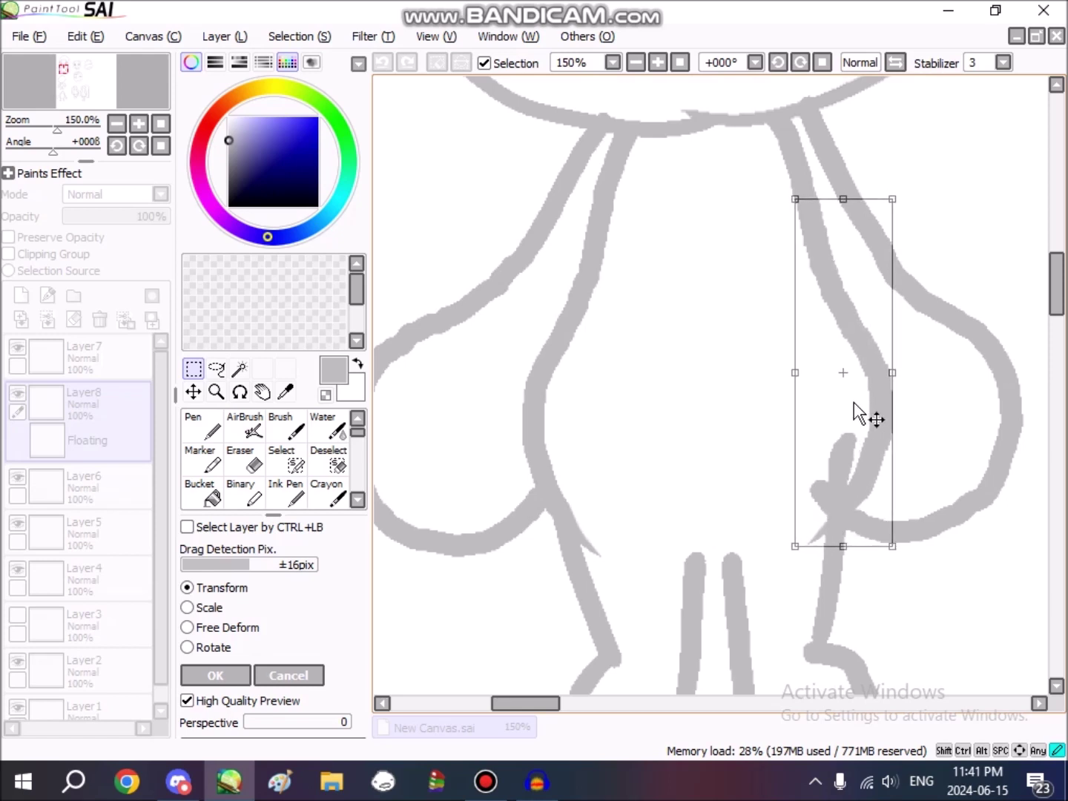
left_click(215, 676)
key("ctrl+d")
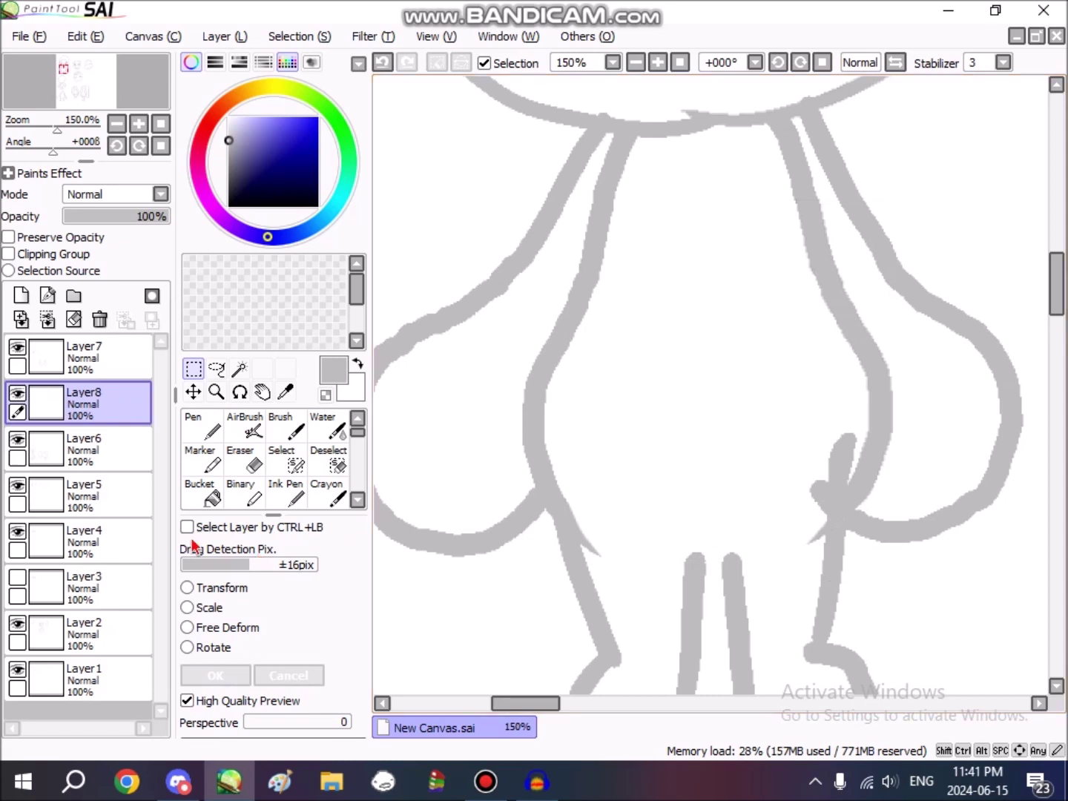
Step: Draw a short line with the Binary pen joining the tops of the two inner leg lines
left_click(245, 496)
left_click_drag(742, 554, 632, 549)
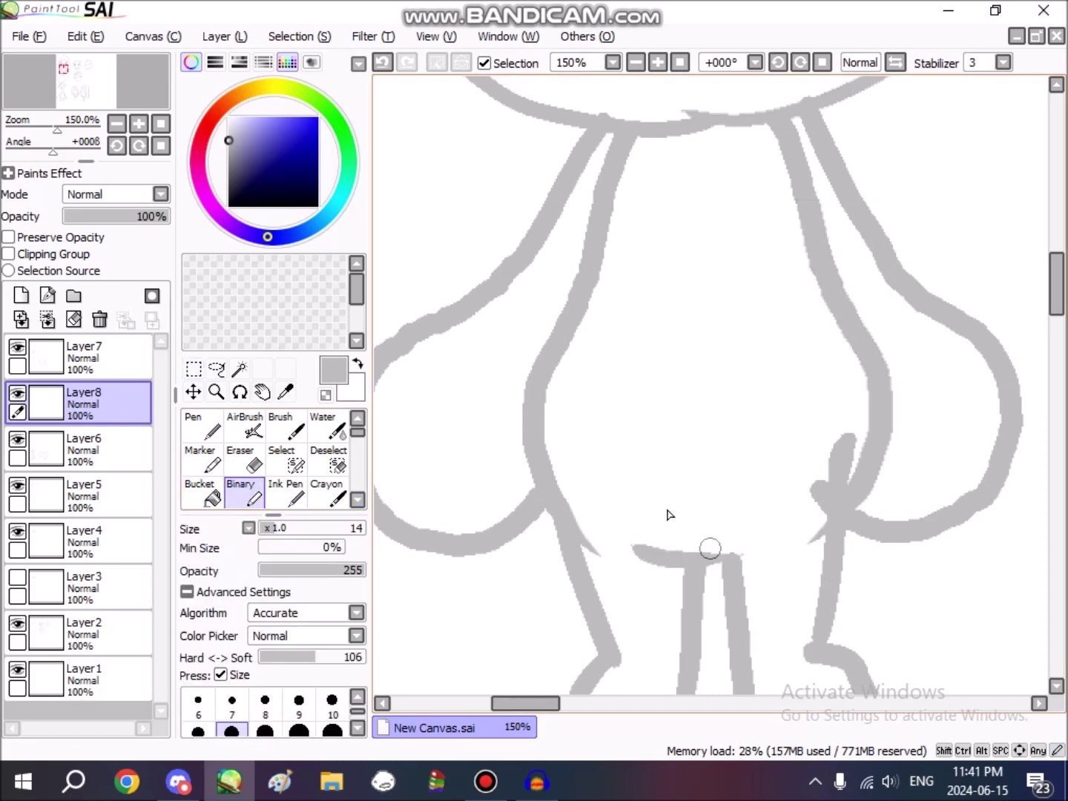
left_click(382, 63)
left_click_drag(732, 549, 717, 544)
key("ctrl+z")
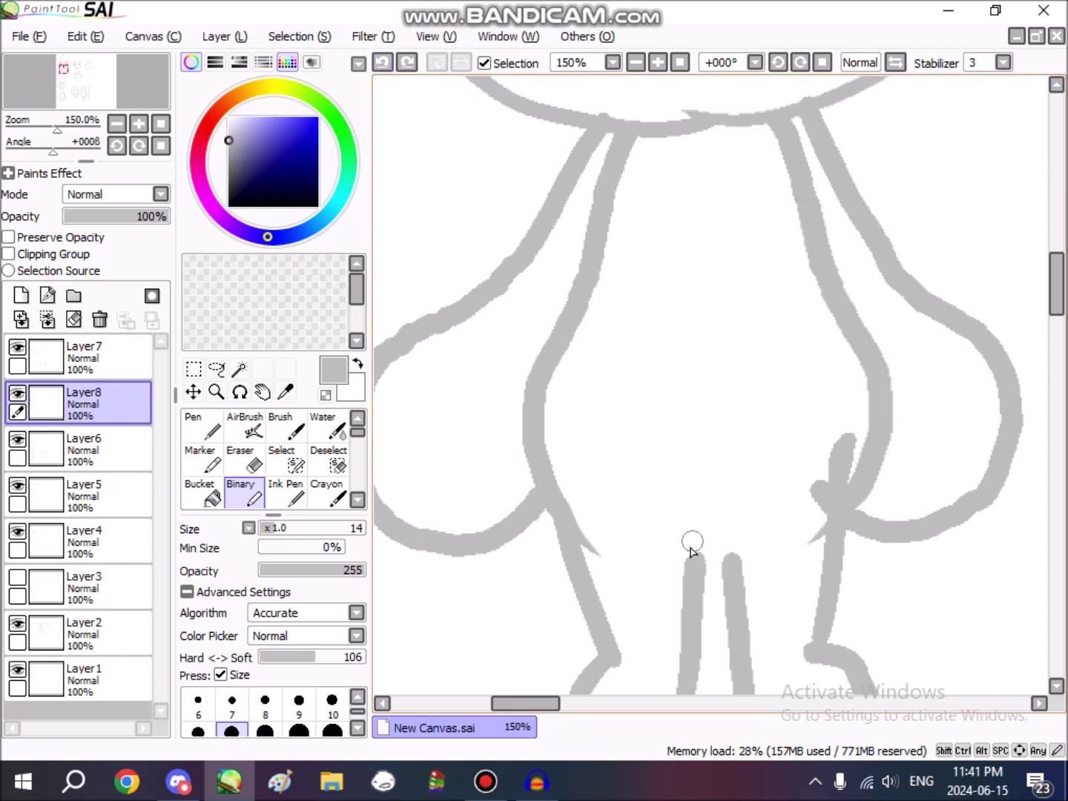
left_click_drag(686, 554, 743, 552)
left_click(382, 63)
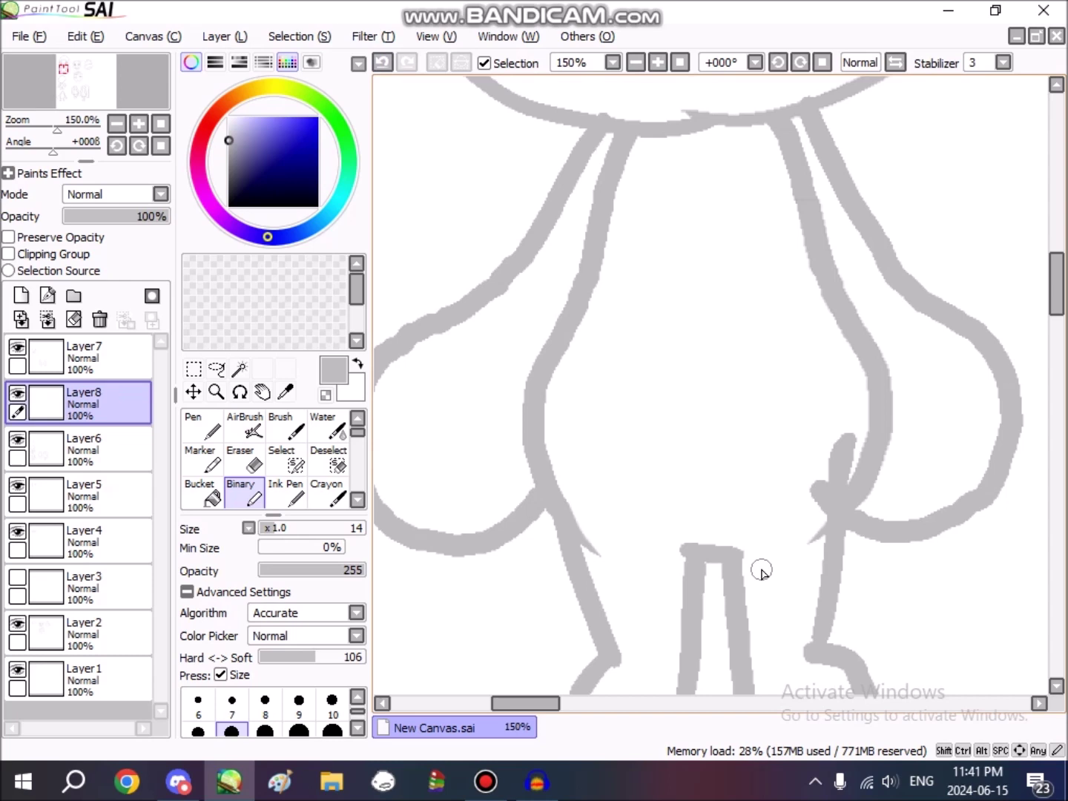
Step: On Layer7, erase the ends of the right arm and leg lines that overlap inside the body
left_click(113, 370)
left_click(249, 464)
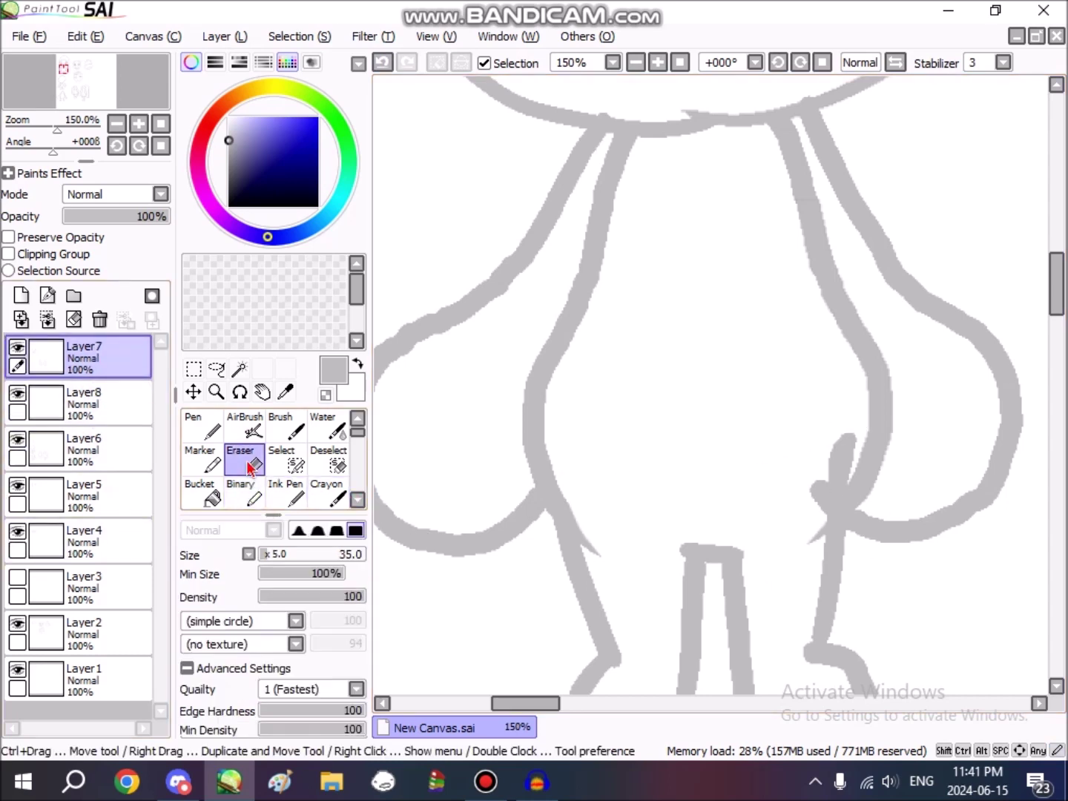
mouse_move(834, 489)
left_mouse_down()
mouse_move(845, 425)
mouse_move(824, 501)
left_mouse_up()
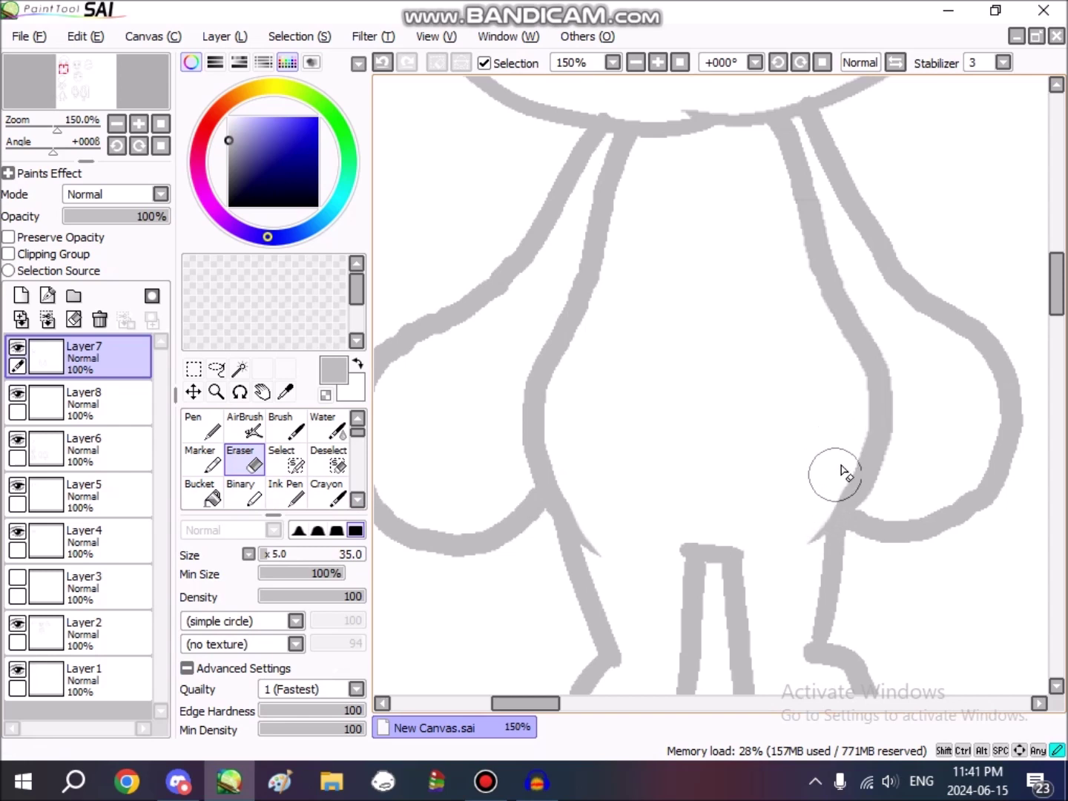
scroll(813, 501, "down", 4)
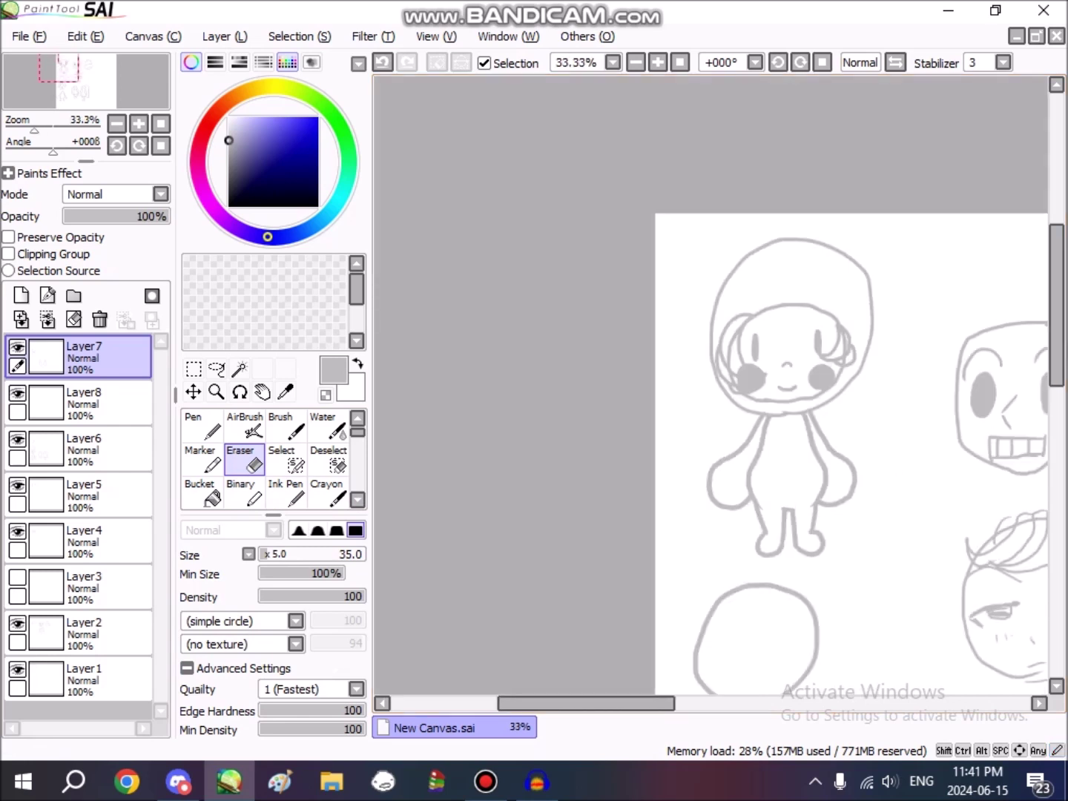
scroll(791, 618, "up", 2)
left_click_drag(668, 703, 712, 704)
scroll(649, 568, "up", 3)
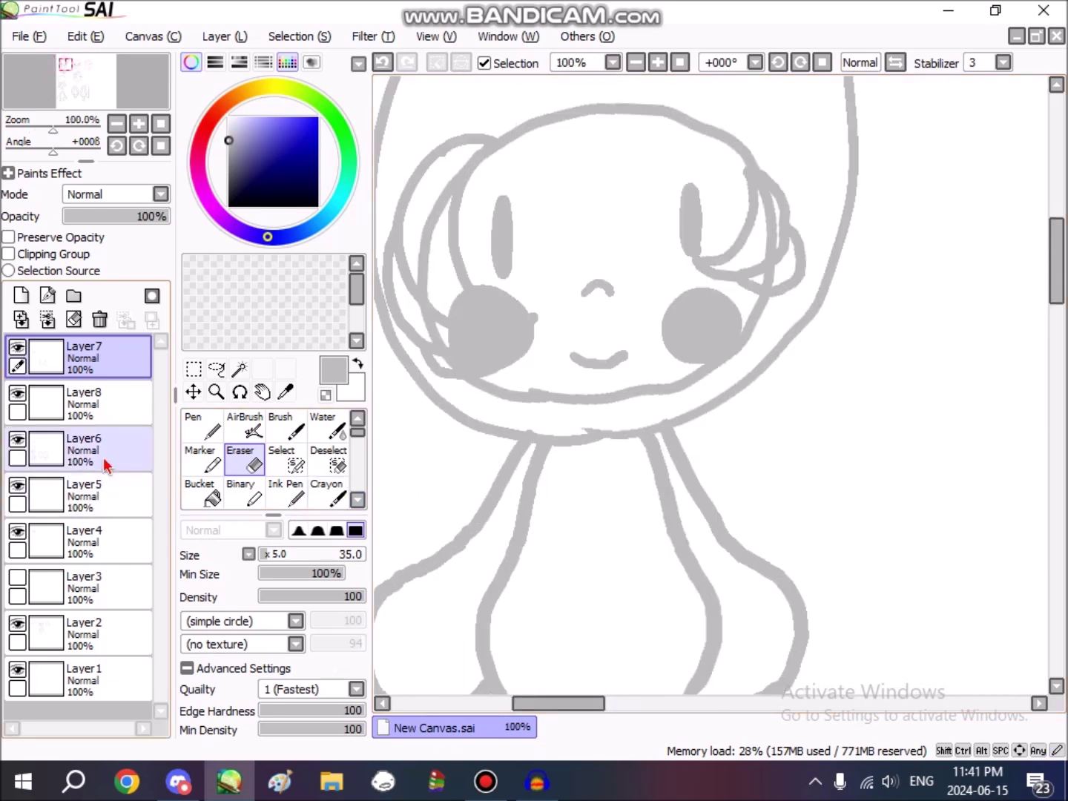
Step: On Layer1, erase the section of the head outline that crosses the neck between the tops of the two arms
left_click(80, 601)
left_click(29, 634)
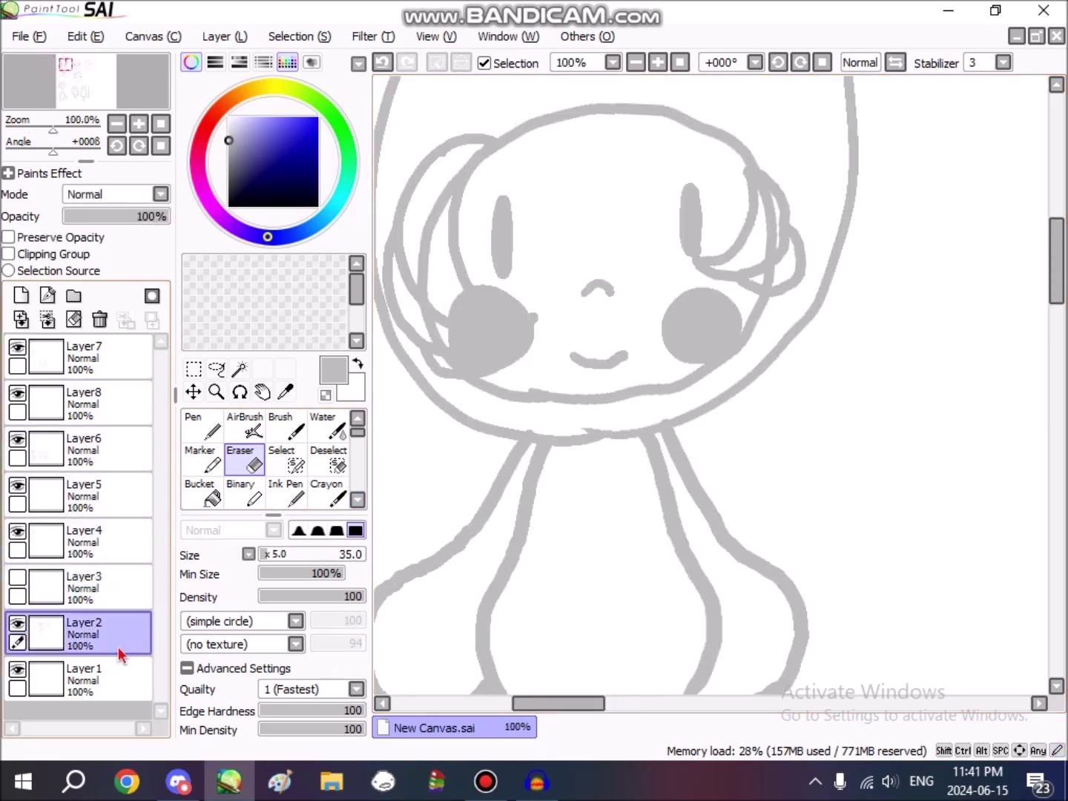
left_click(30, 680)
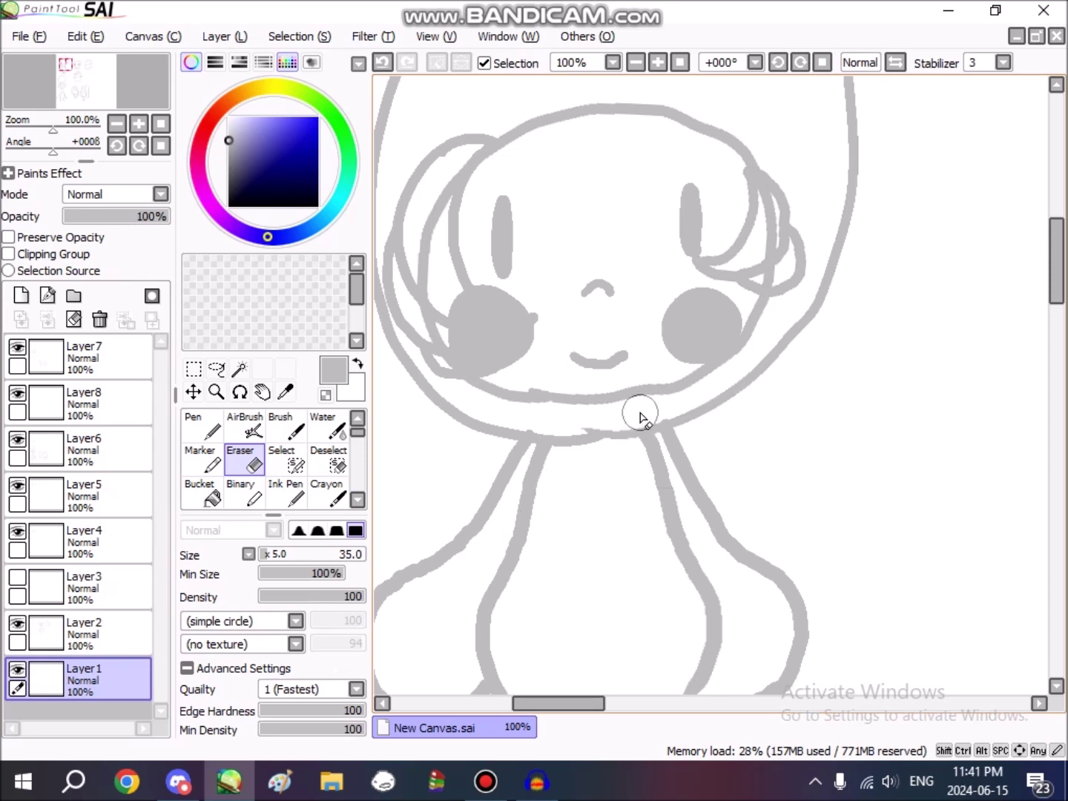
mouse_move(638, 425)
left_mouse_down()
mouse_move(615, 437)
mouse_move(565, 434)
left_mouse_up()
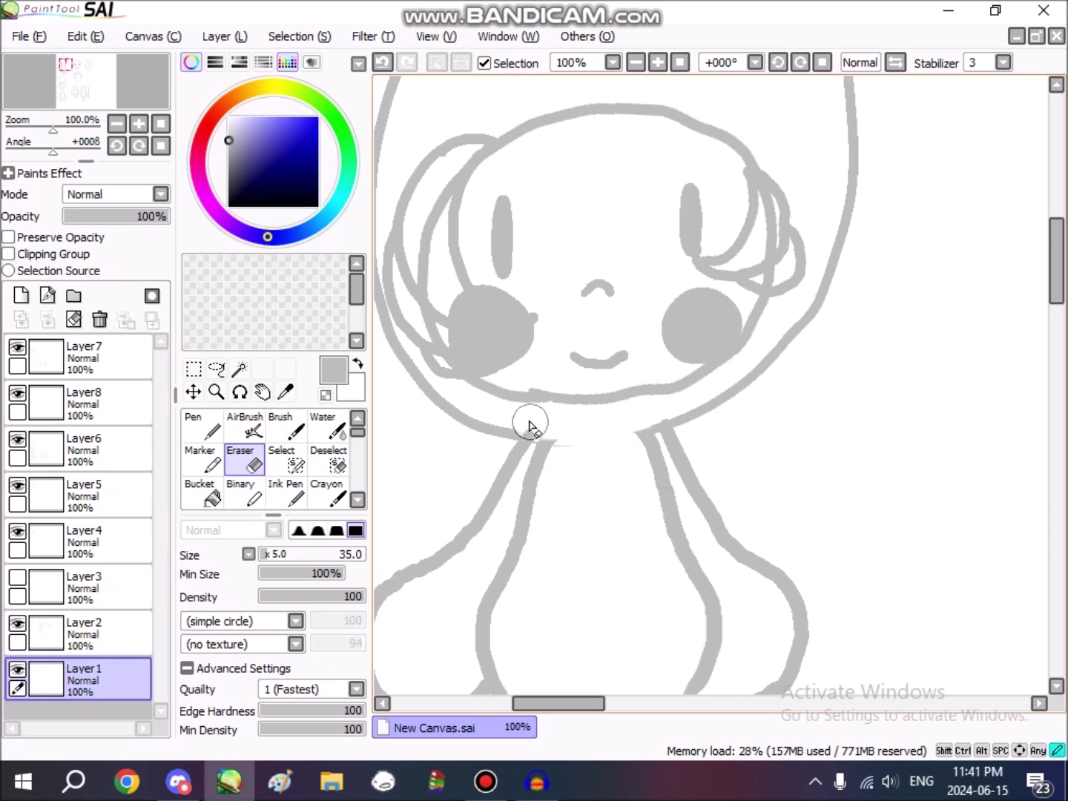
scroll(579, 426, "up", 1)
left_click(384, 63)
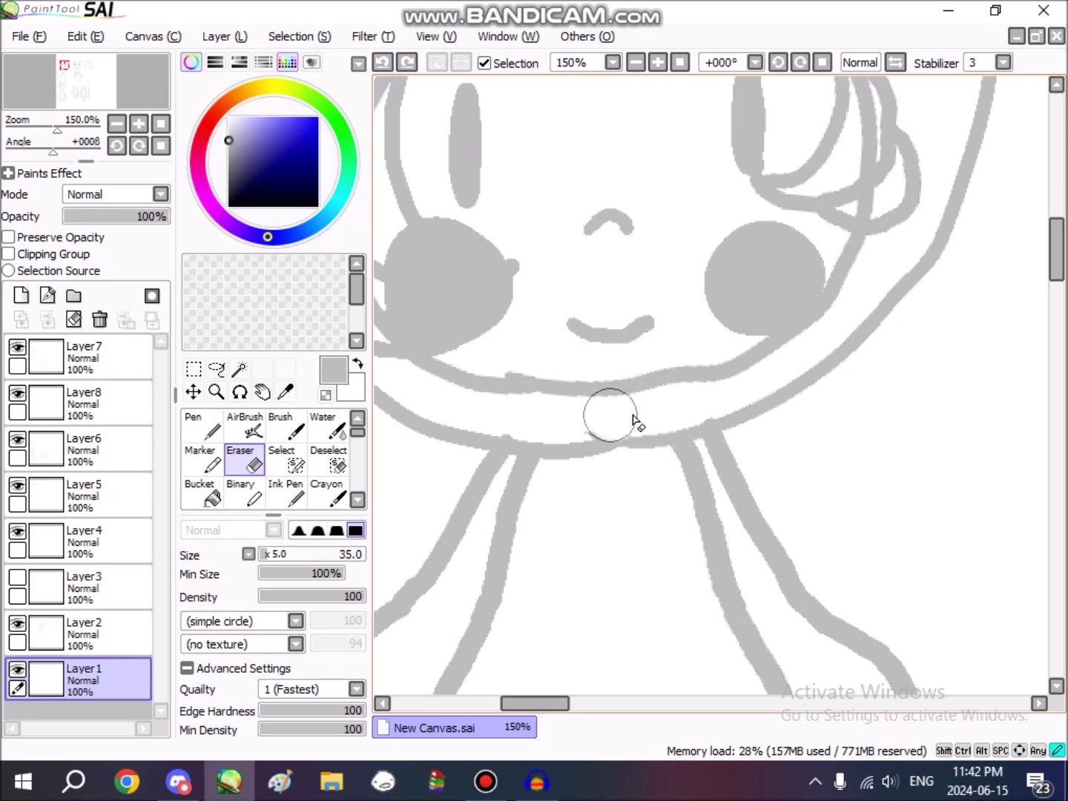
left_click_drag(638, 422, 583, 431)
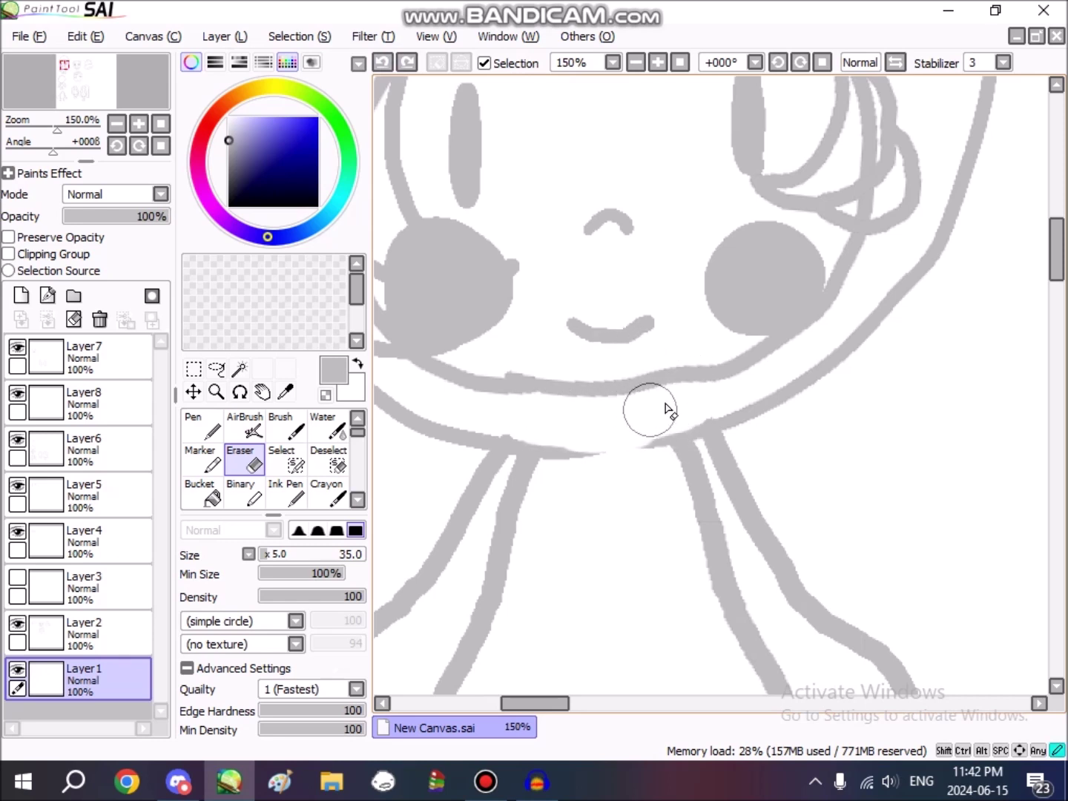
left_click_drag(680, 411, 427, 451)
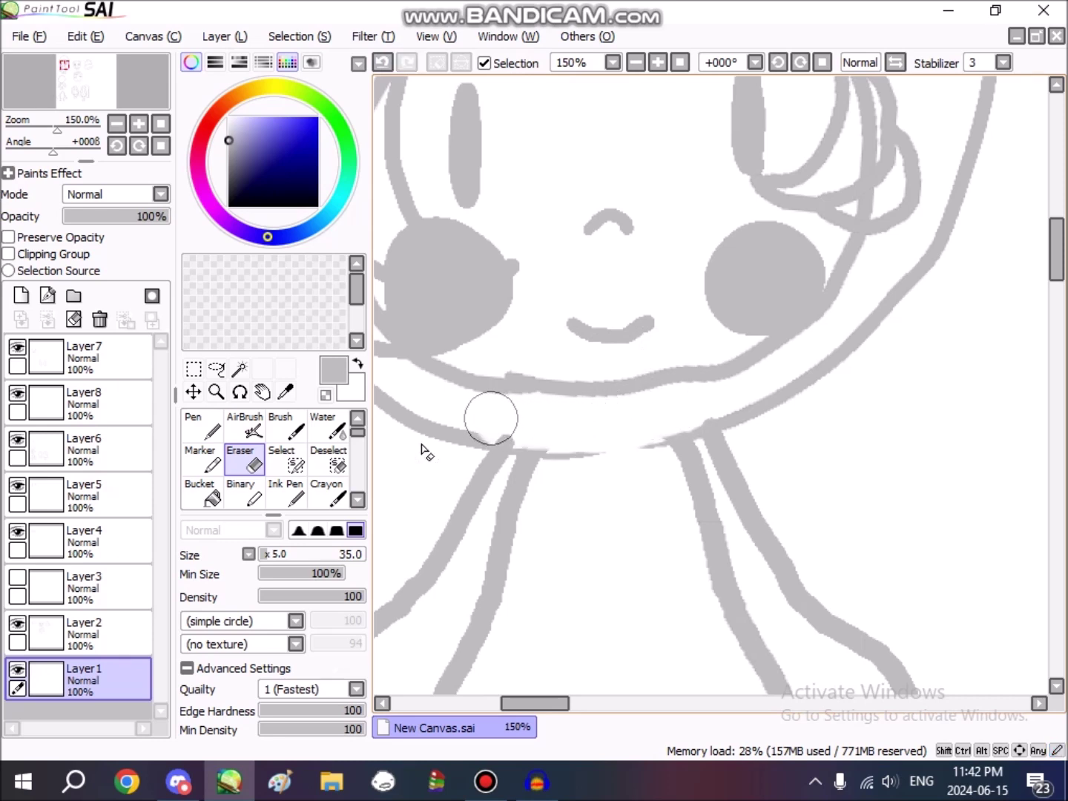
left_click(383, 64)
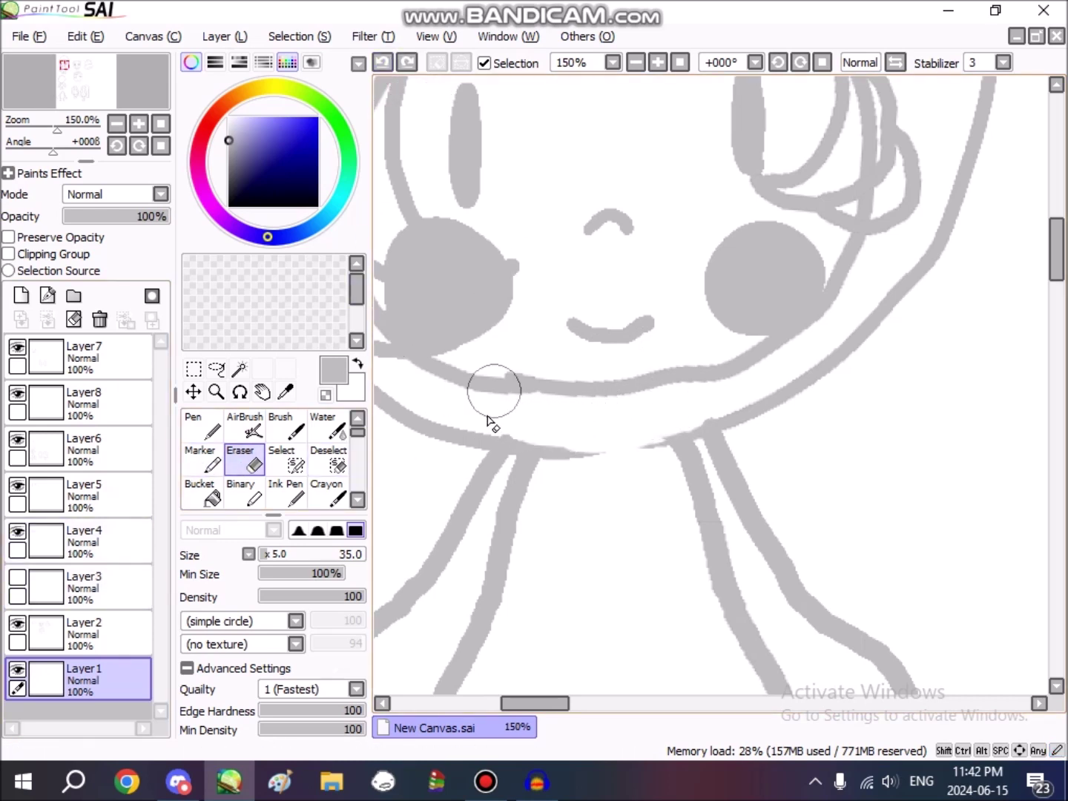
left_click(582, 433)
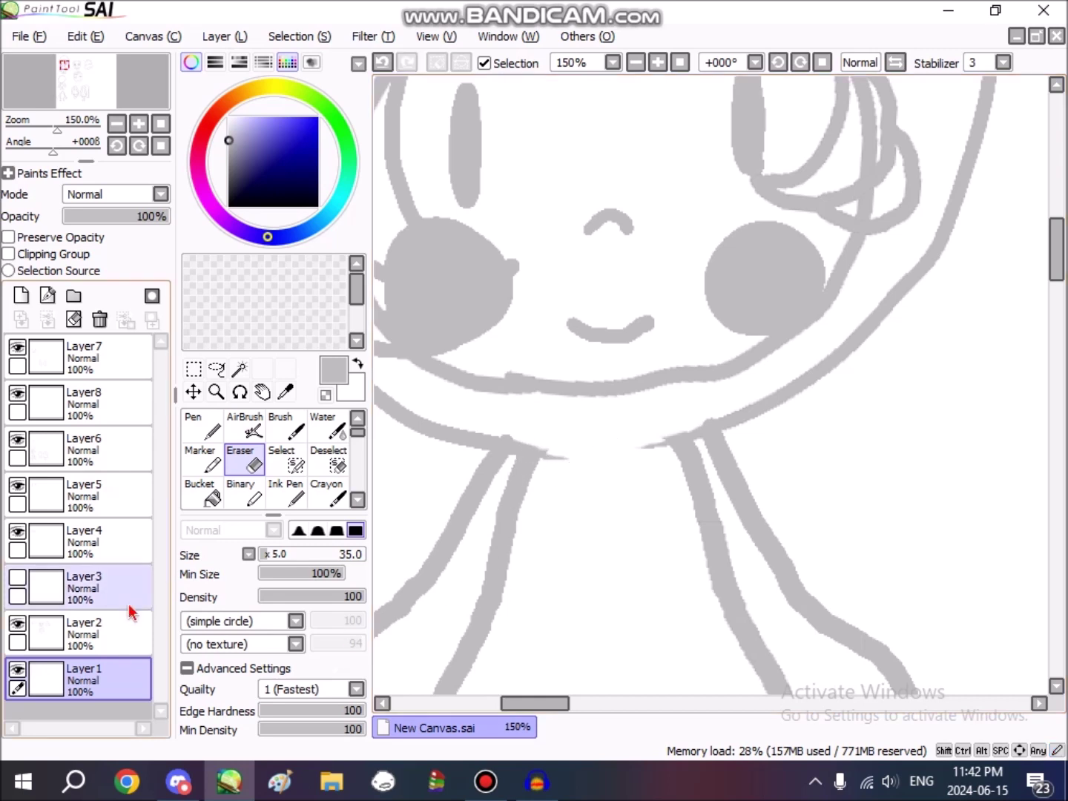
Step: Examine what Layer5, Layer4, Layer3 and Layer2 contain by toggling their visibility to locate the face outline
left_click(123, 365)
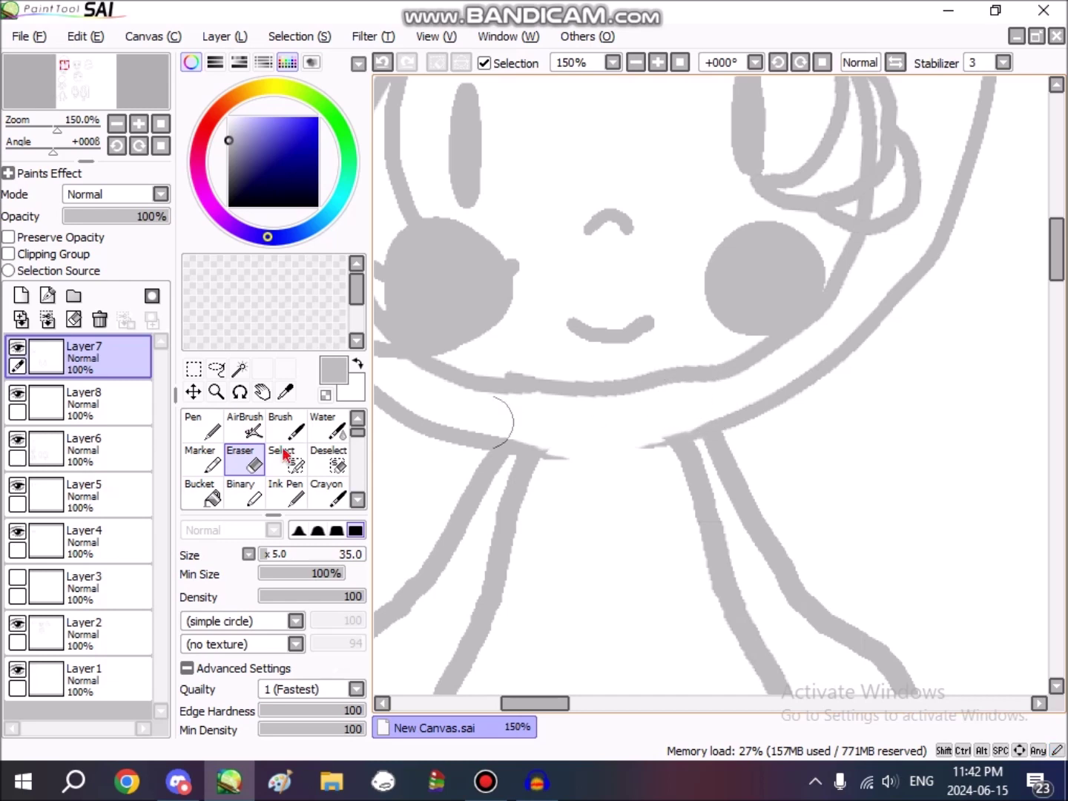
left_click(119, 452)
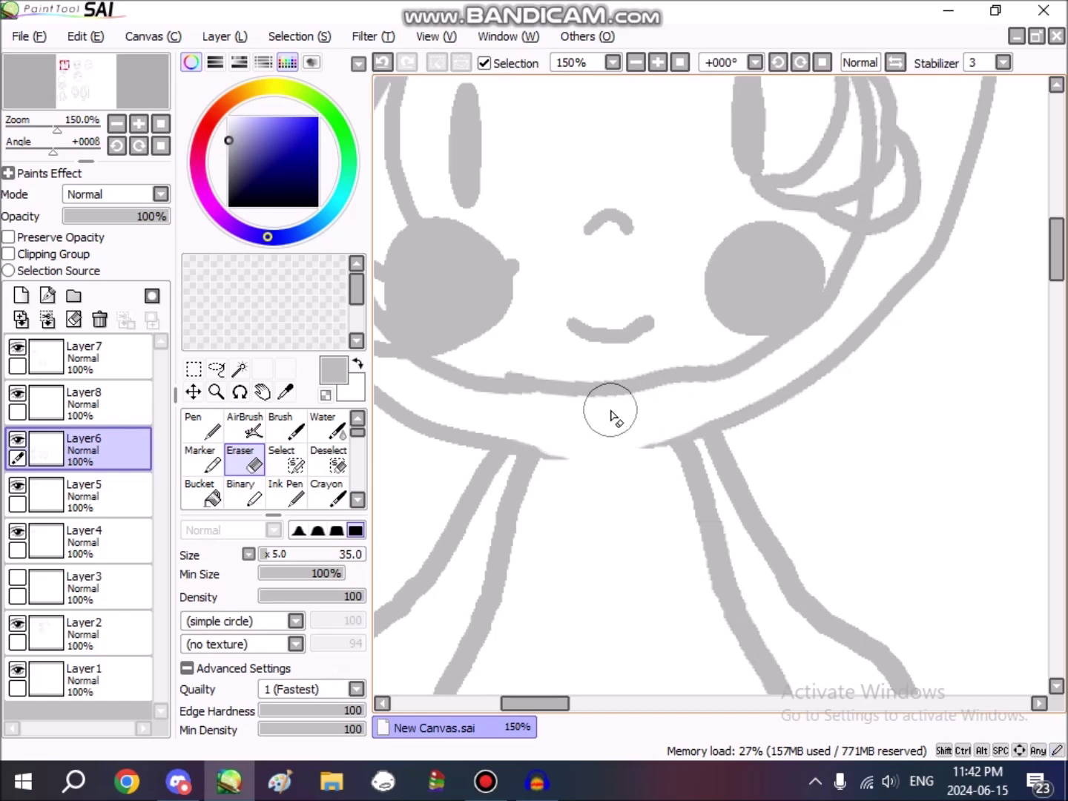
scroll(601, 462, "down", 4)
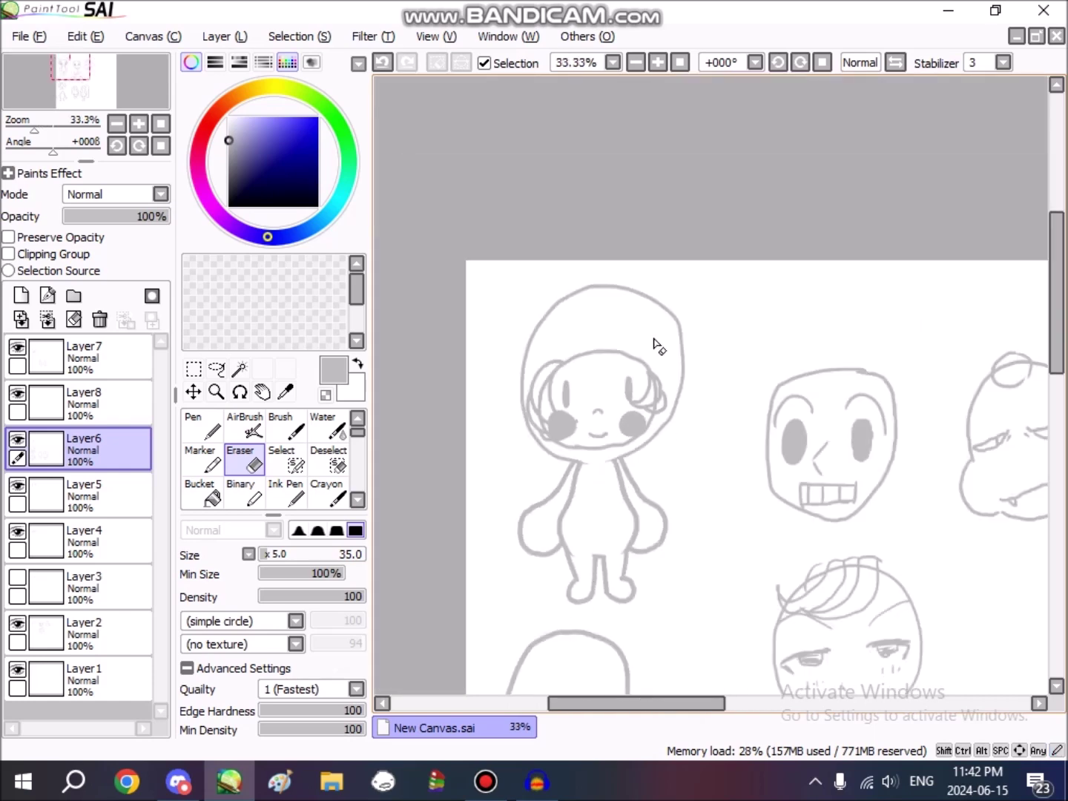
scroll(593, 326, "up", 3)
scroll(657, 352, "down", 2)
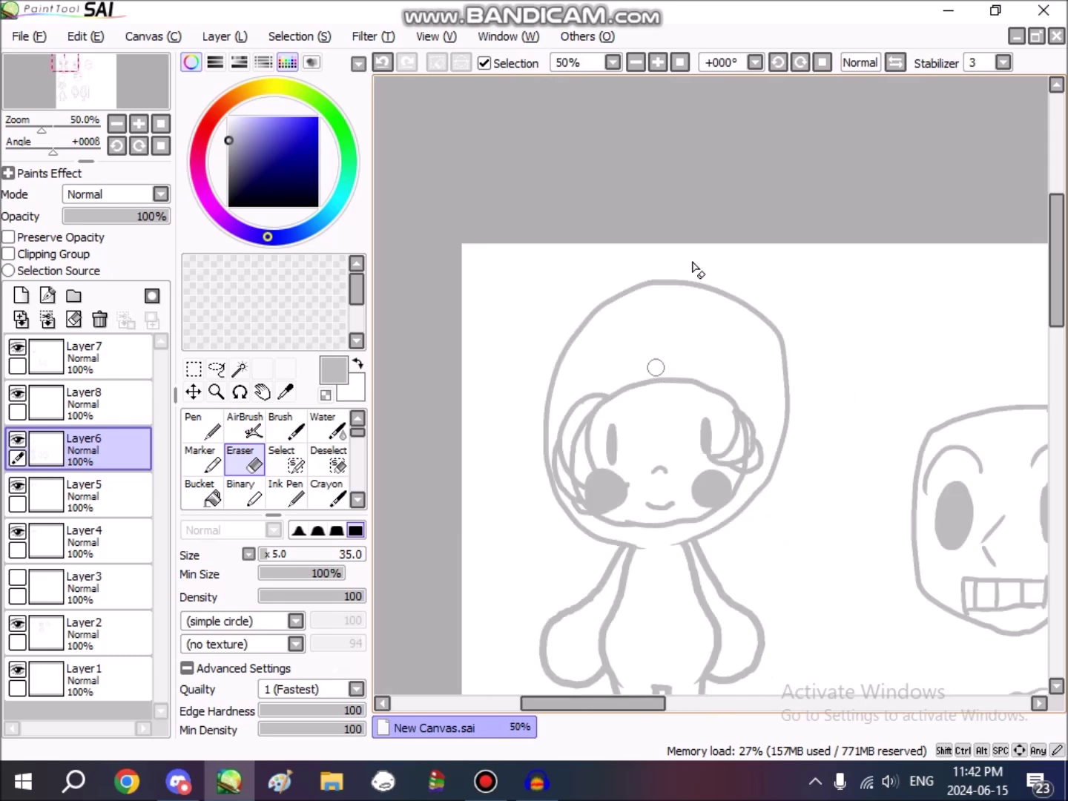
scroll(596, 439, "up", 2)
left_click_drag(575, 707, 594, 709)
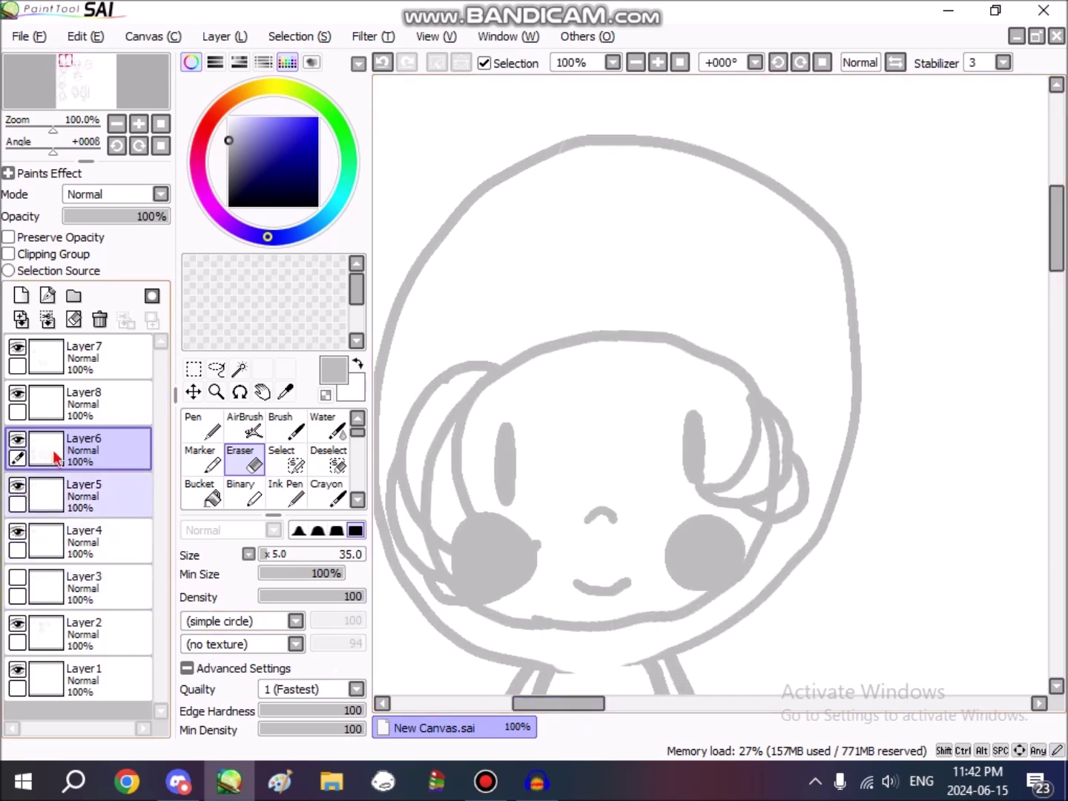
left_click(57, 497)
left_click(20, 488)
left_click(20, 488)
left_click(23, 546)
left_click(19, 533)
left_click(19, 533)
left_click(41, 594)
left_click(17, 578)
left_click(17, 580)
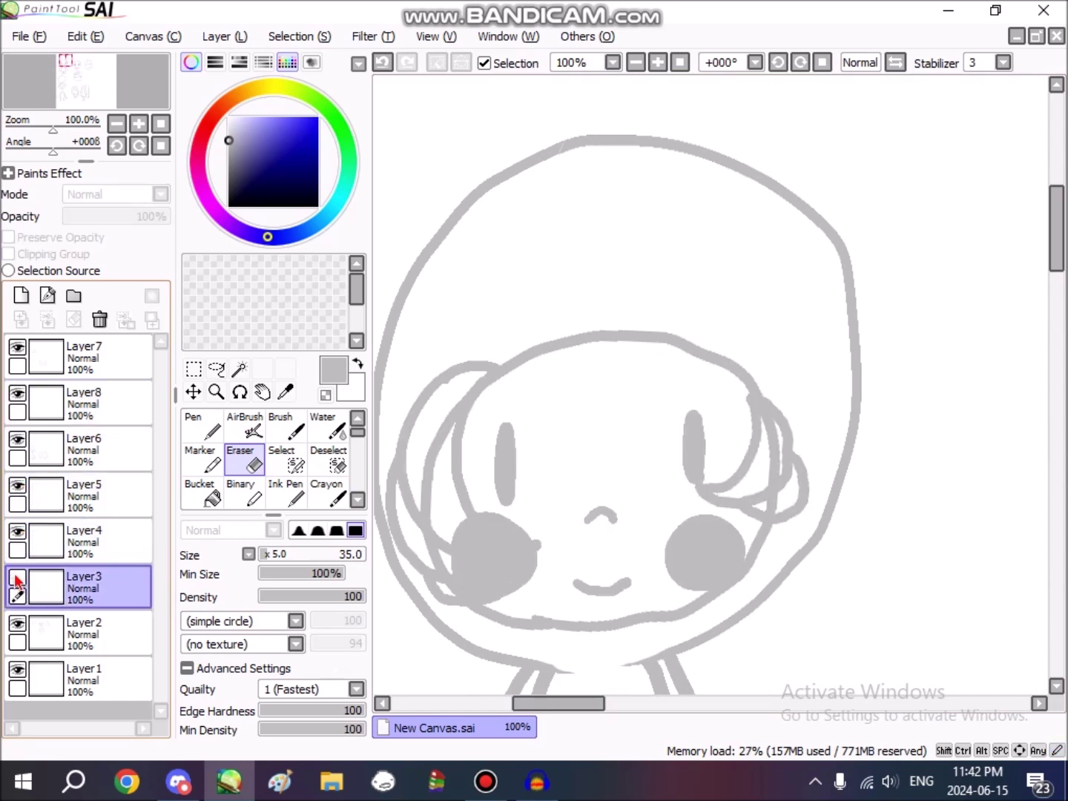
left_click(17, 624)
left_click(17, 624)
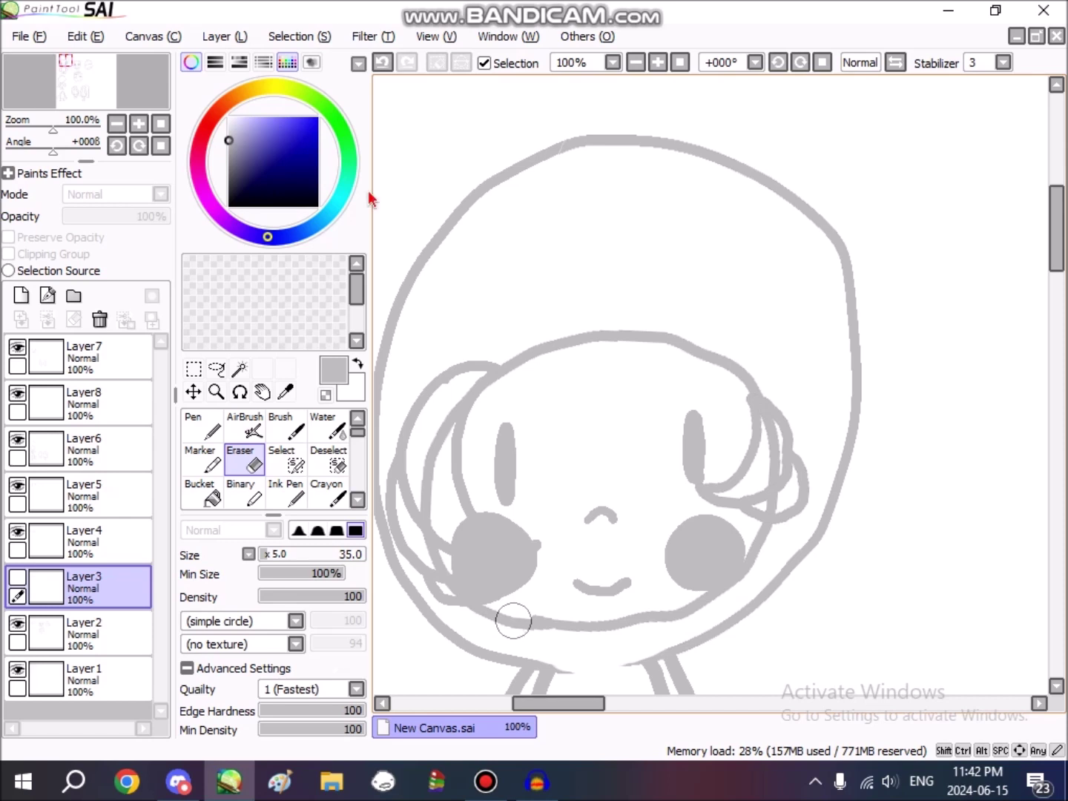
left_click(444, 390)
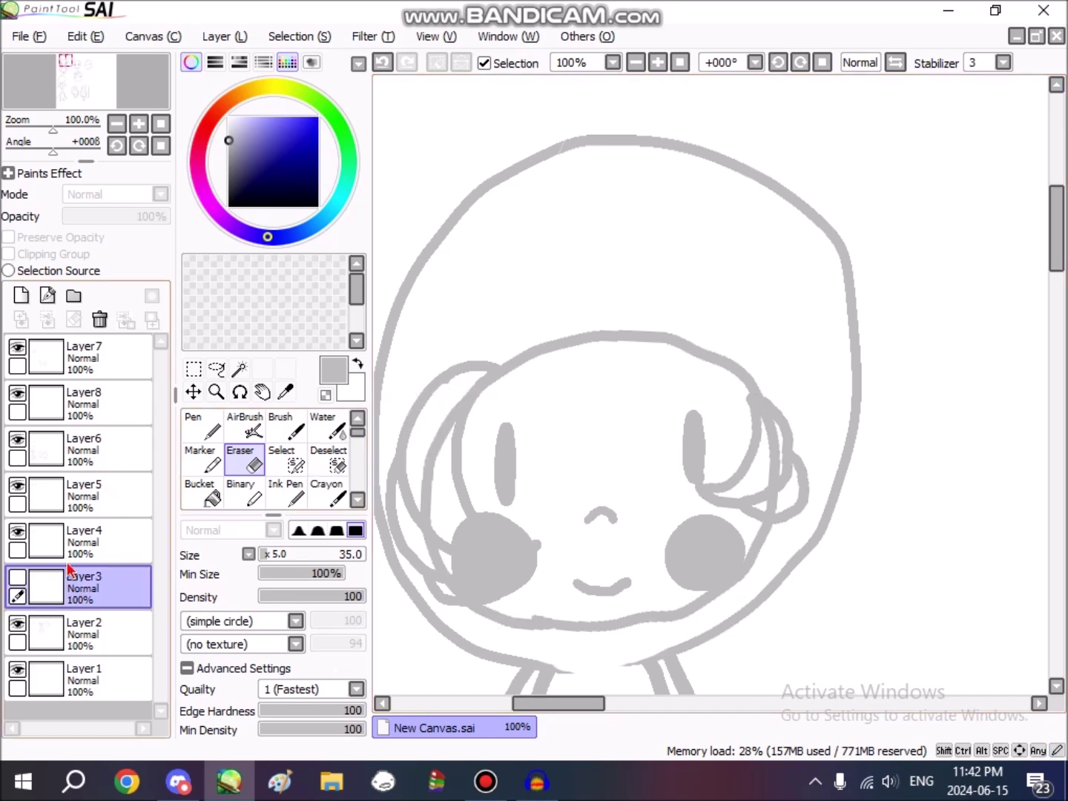
left_click(18, 580)
left_click(16, 578)
Step: On Layer2, erase the parts of the face outline that run through the hair strands on both sides
left_click(129, 630)
left_click_drag(442, 398, 445, 406)
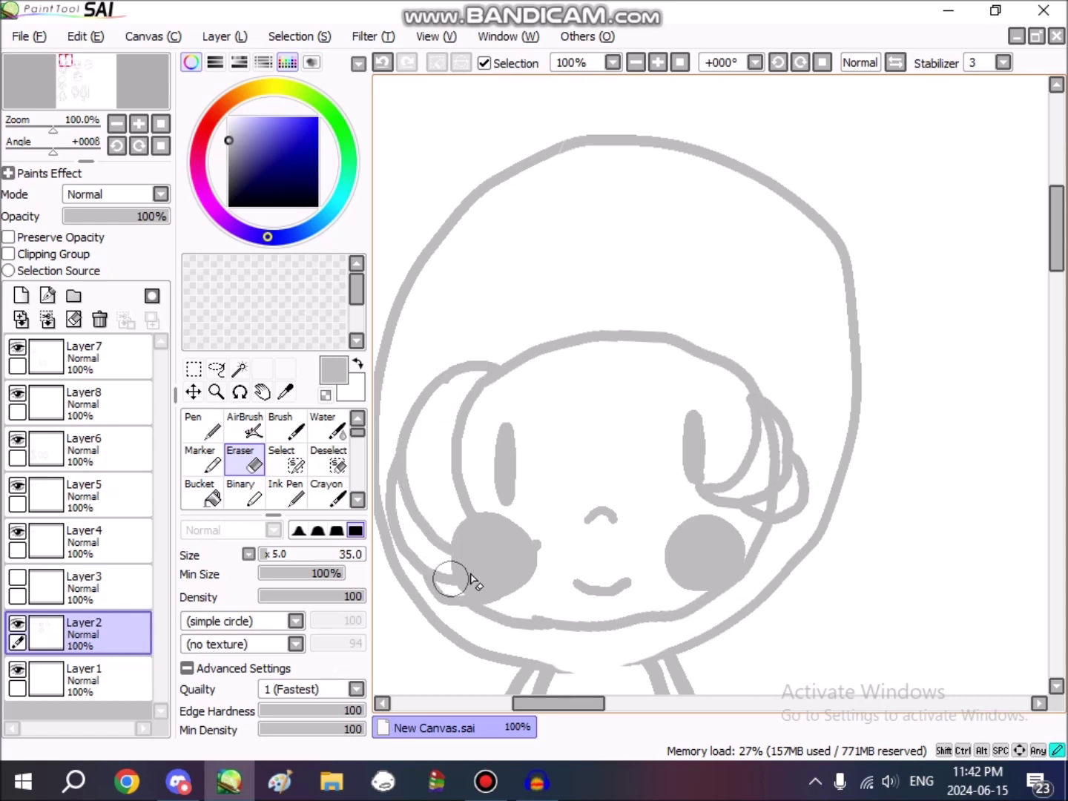
mouse_move(783, 447)
left_mouse_down()
mouse_move(765, 415)
mouse_move(782, 495)
mouse_move(757, 484)
left_mouse_up()
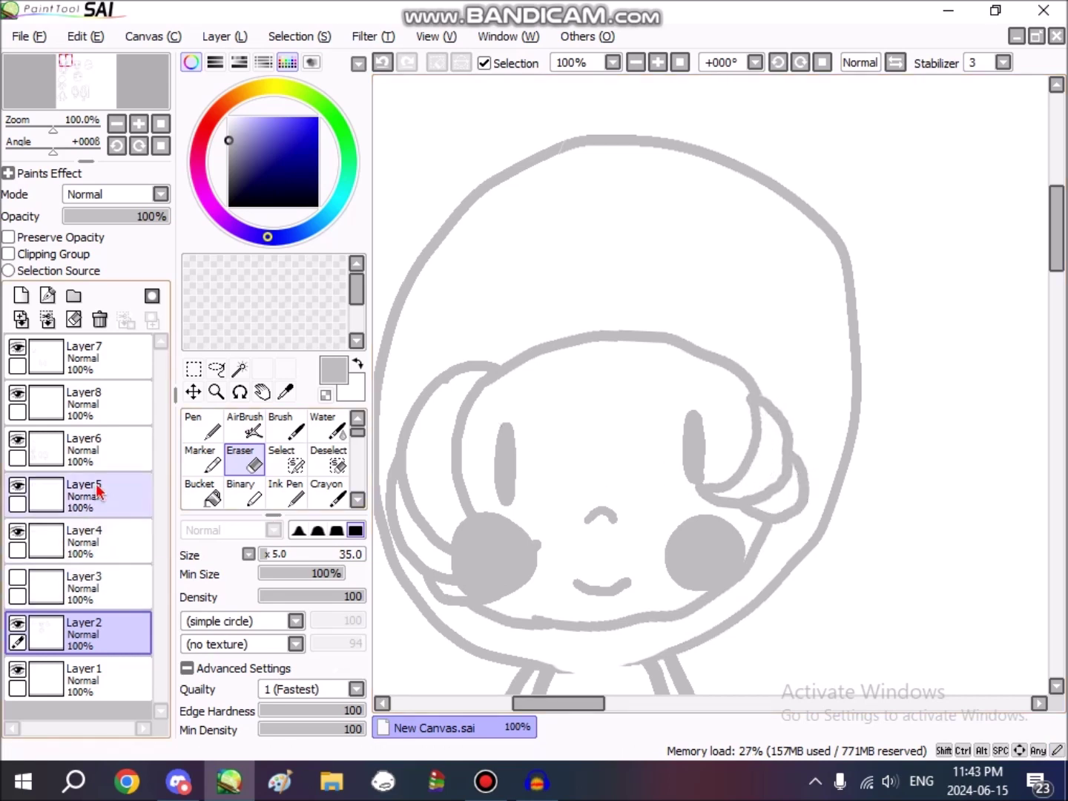
Step: Check the contents of Layer4, Layer3 and Layer2 by toggling their visibility to find the hair and cheek drawings
left_click(34, 536)
left_click(17, 533)
left_click(18, 533)
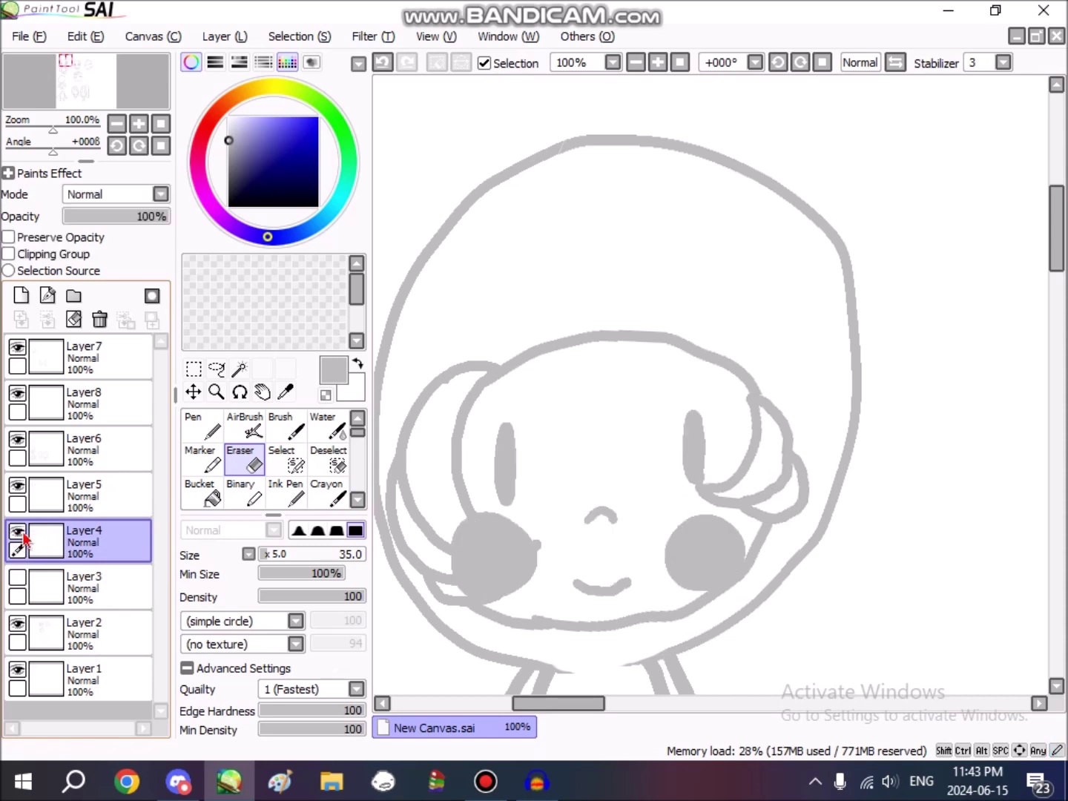
left_click(104, 593)
left_click(131, 624)
left_click(77, 591)
left_click(17, 577)
left_click(17, 577)
left_click(33, 639)
left_click(18, 623)
left_click(17, 623)
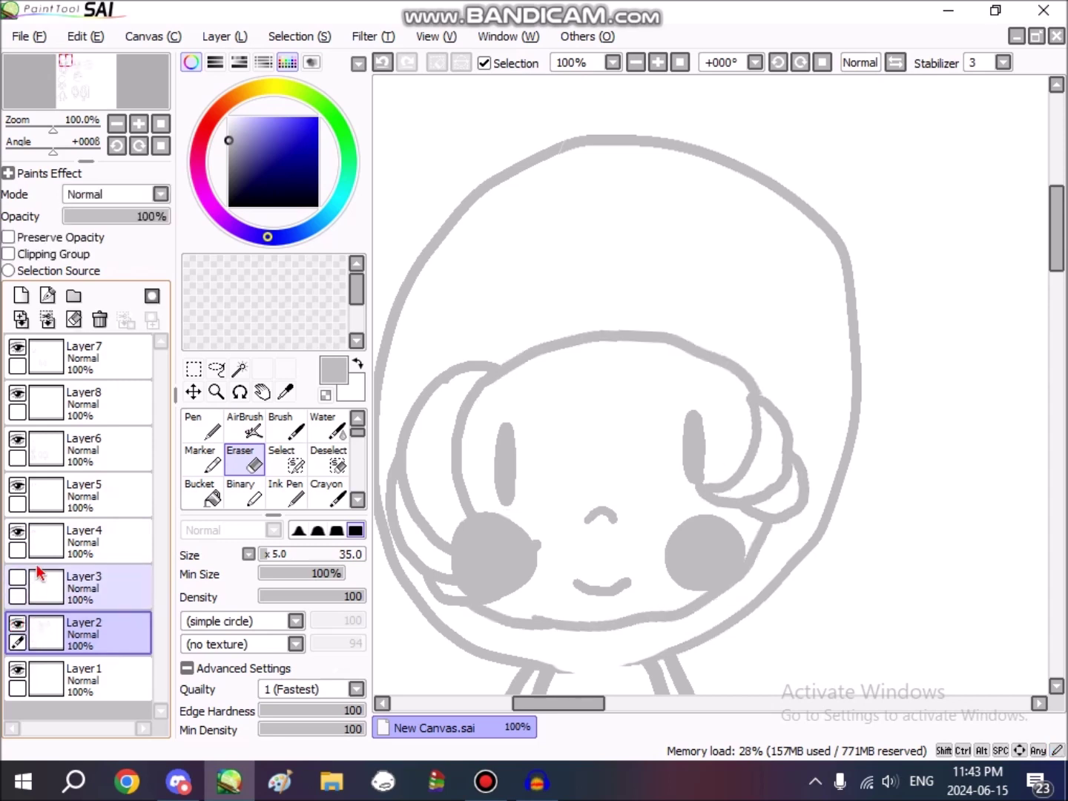
left_click(16, 532)
left_click(13, 545)
left_click(16, 532)
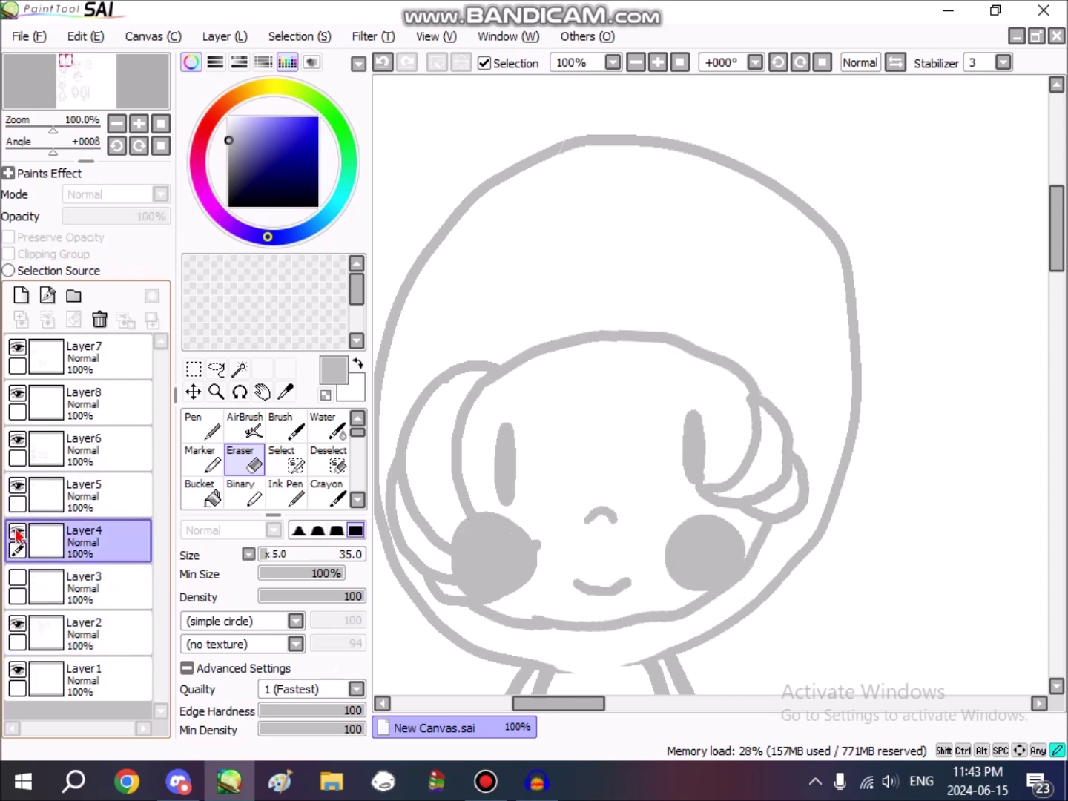
Step: Select the inside of the three left hair strands on Layer5 and remove the cheek blush beneath them on Layer4
left_click(17, 504)
left_click(17, 485)
left_click(17, 491)
left_click(17, 490)
left_click(17, 490)
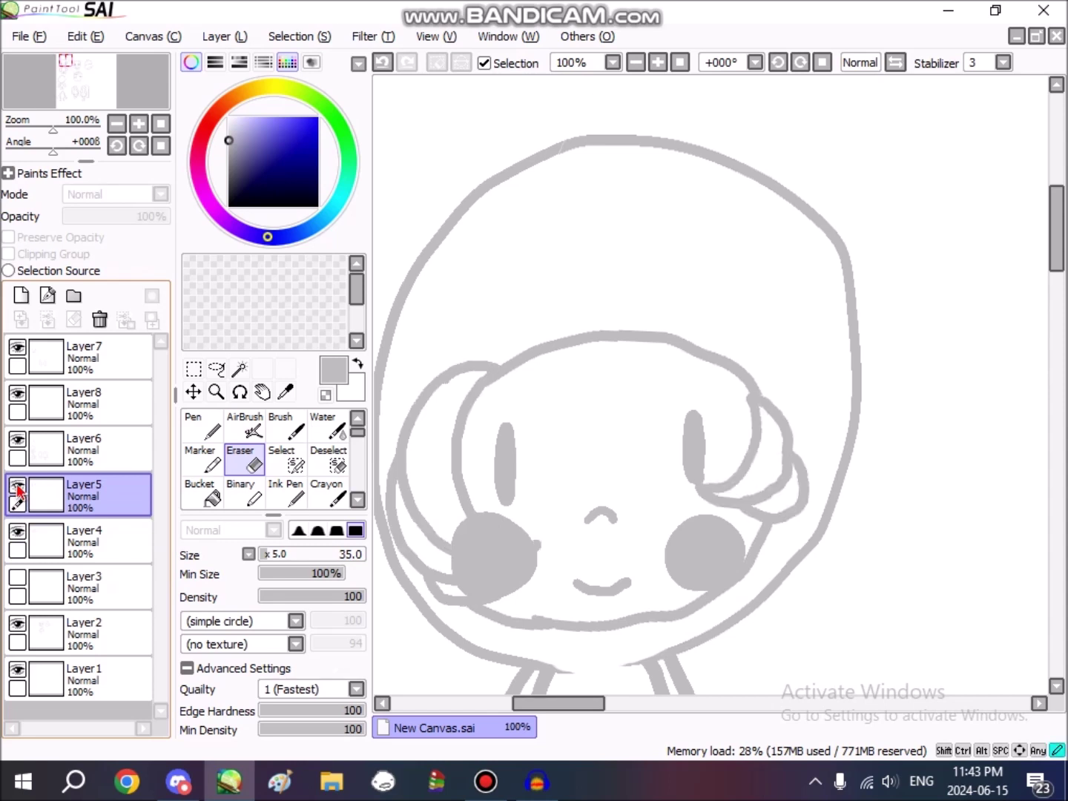
left_click(239, 368)
left_click(445, 483)
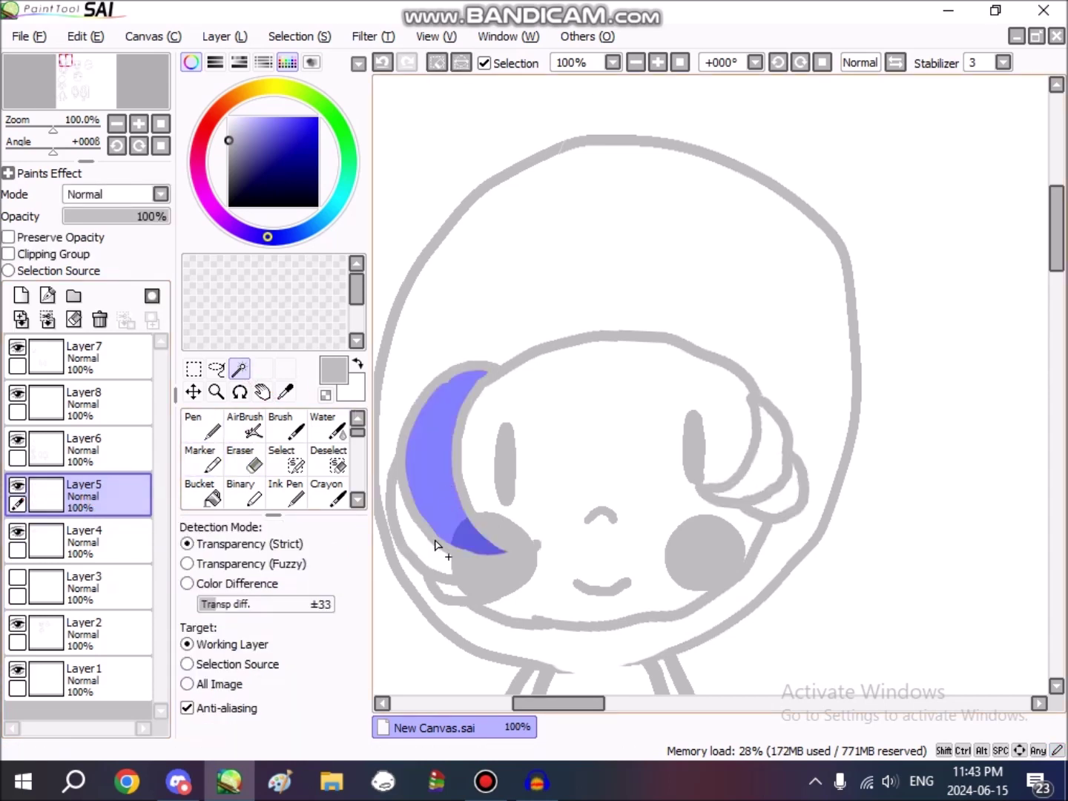
left_click(428, 558)
left_click(452, 591)
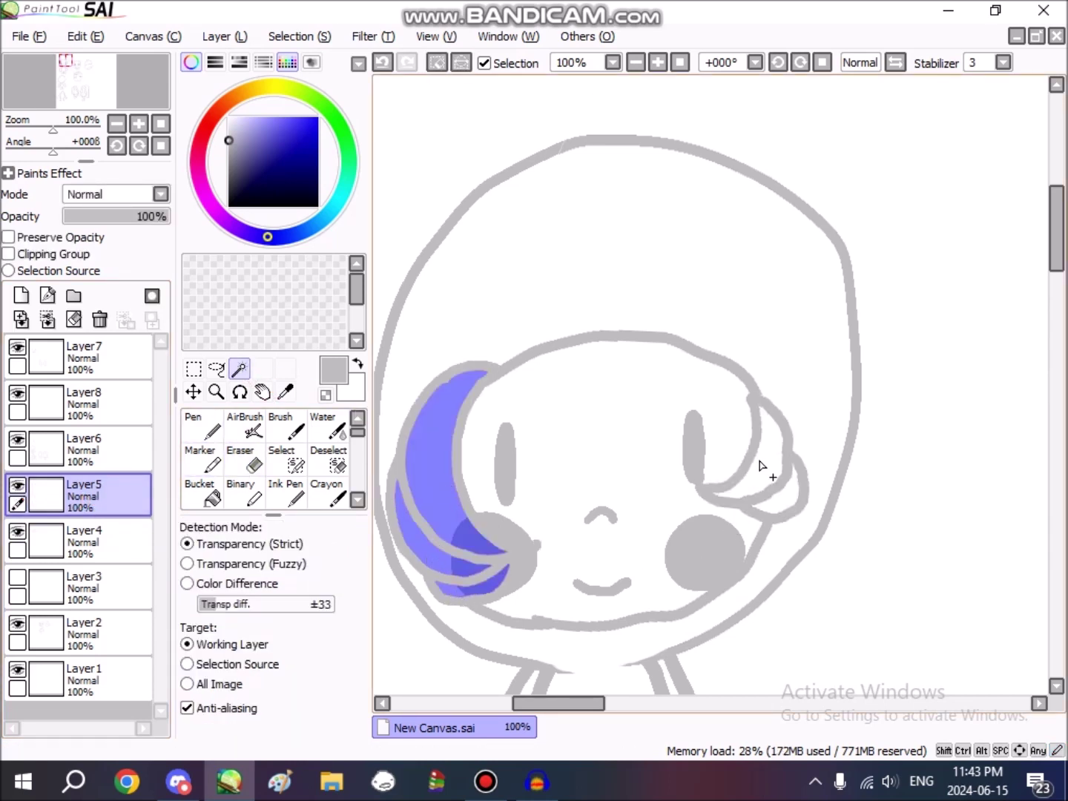
left_click(81, 548)
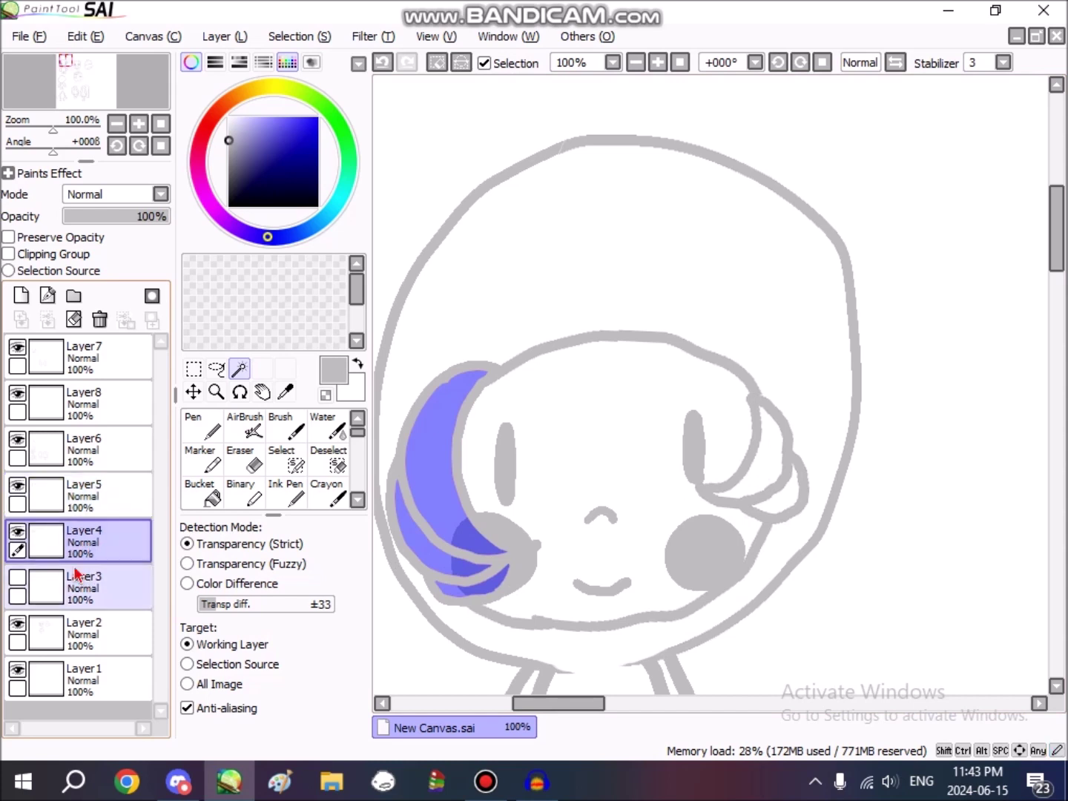
left_click(152, 37)
left_click(104, 117)
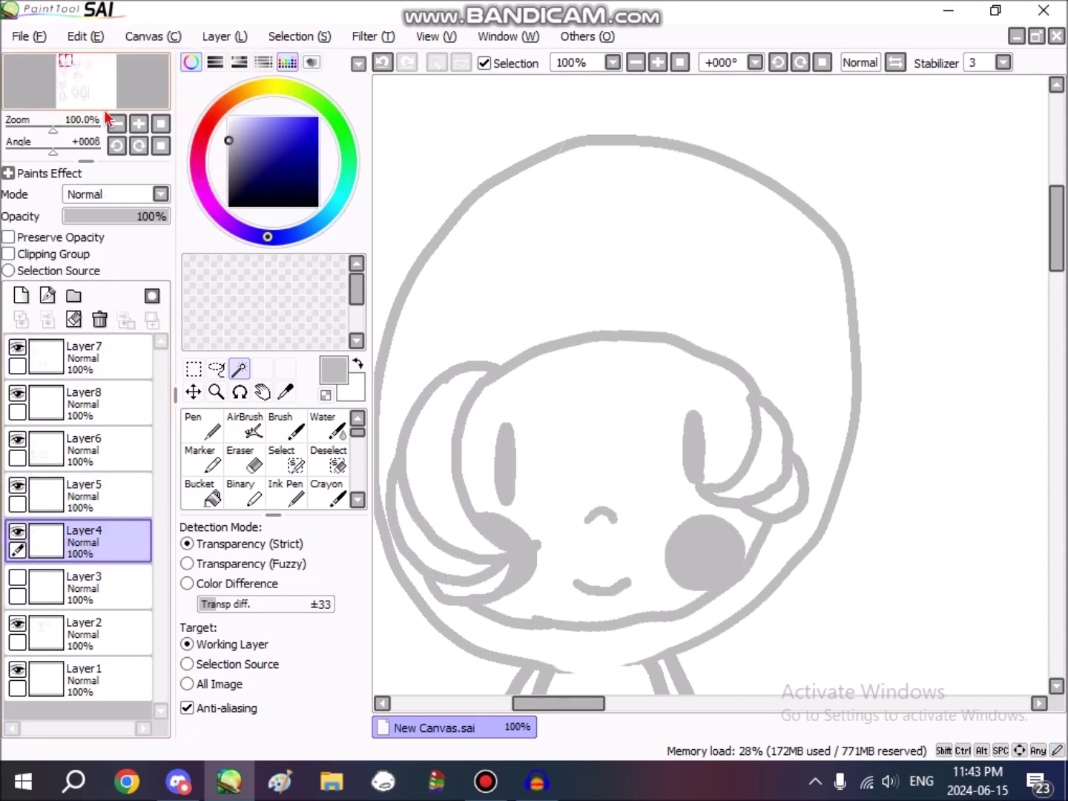
Step: On Layer1, draw a short vertical stem with the Binary pen in the blank space between the first two heads
left_click(190, 368)
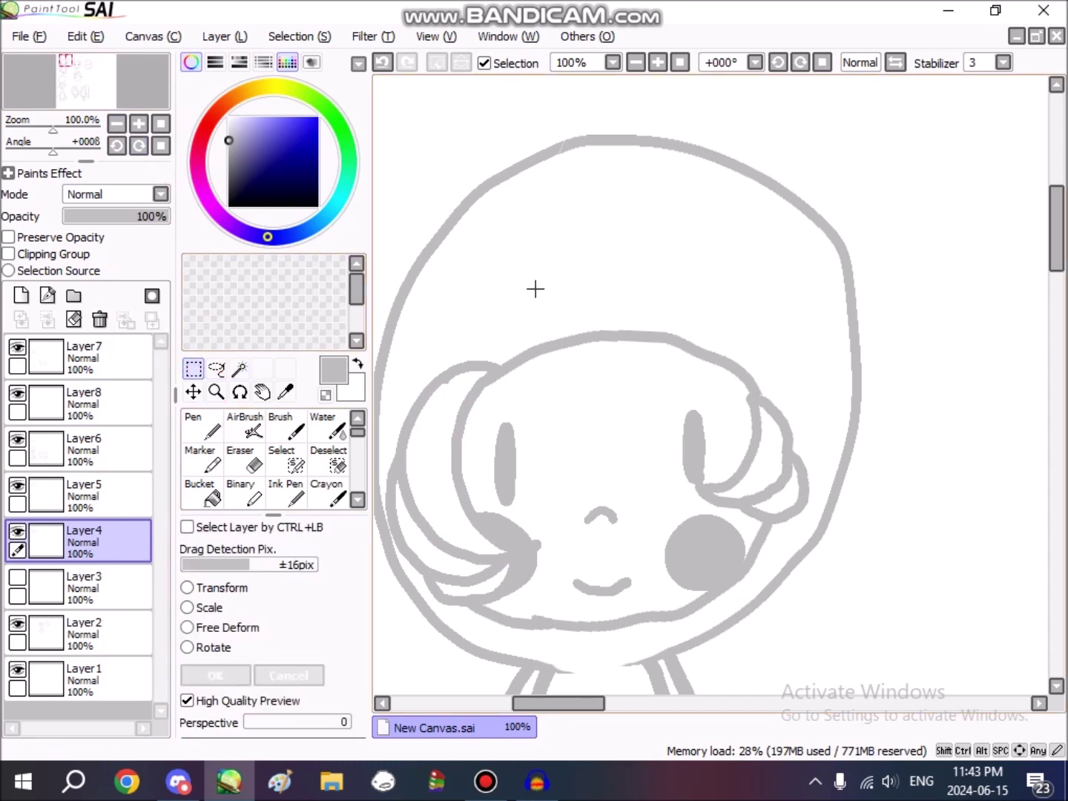
left_click(111, 679)
left_click(249, 496)
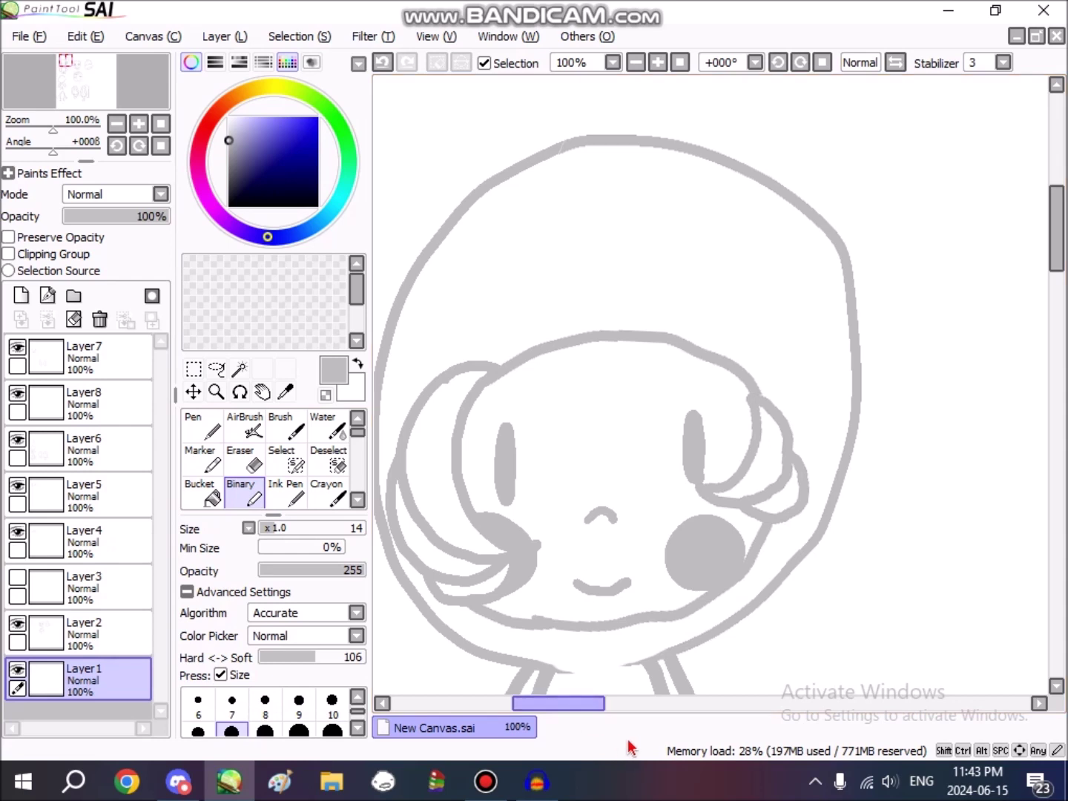
left_click_drag(599, 705, 659, 705)
mouse_move(588, 370)
left_mouse_down()
mouse_move(589, 291)
mouse_move(589, 301)
mouse_move(548, 277)
mouse_move(503, 217)
mouse_move(555, 179)
left_mouse_up()
left_click(375, 37)
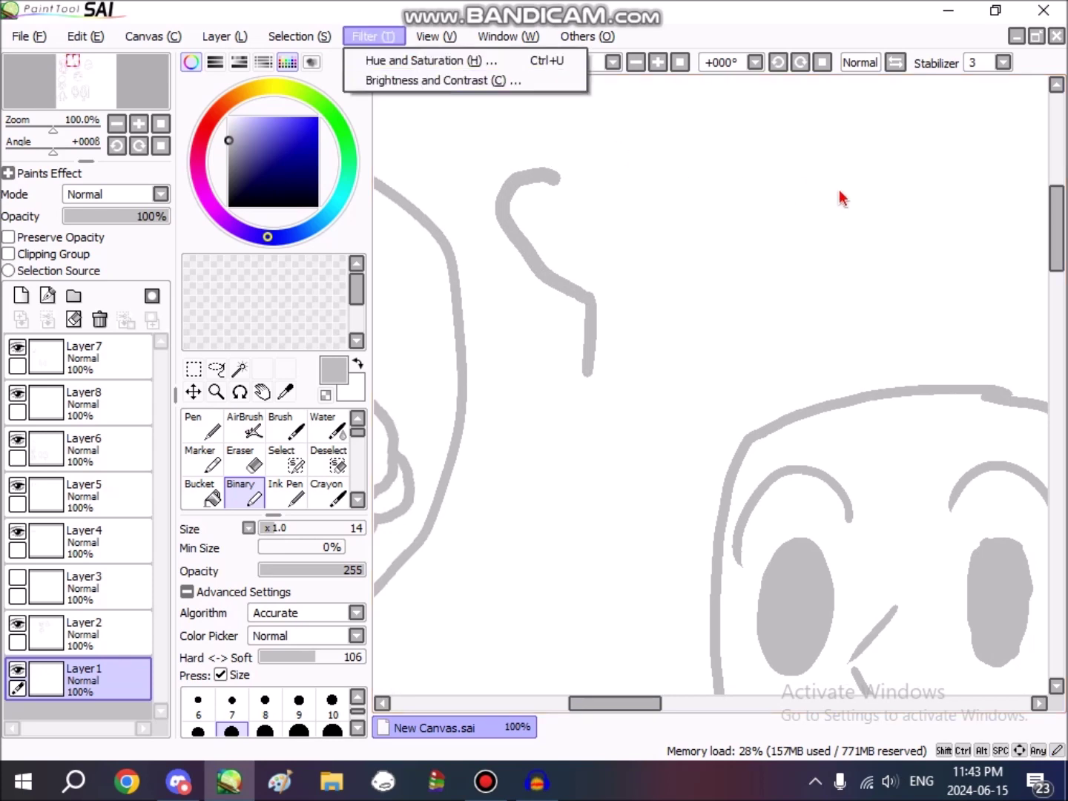
left_click(1046, 269)
scroll(1056, 230, "up", 4)
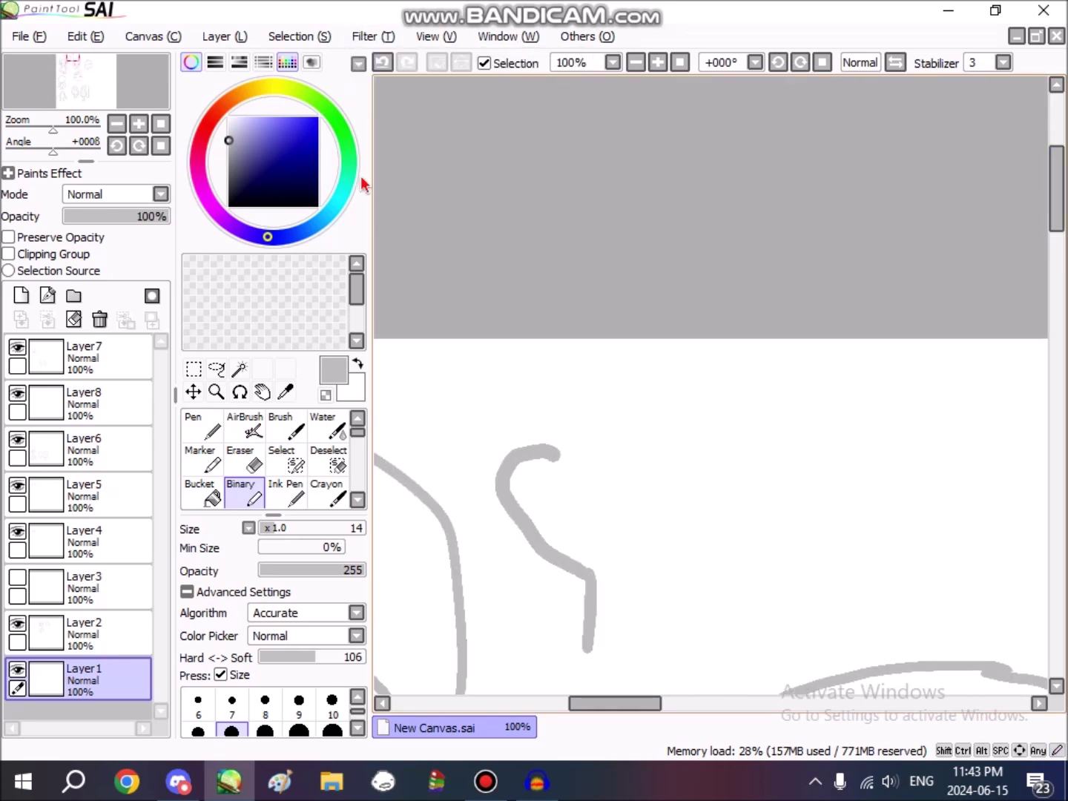
left_click(385, 63)
Step: Try to draw a heart-shaped pair of leaves on top of the stem, and undo the attempts
mouse_move(586, 571)
left_mouse_down()
mouse_move(471, 441)
mouse_move(565, 433)
mouse_move(579, 471)
mouse_move(655, 383)
mouse_move(742, 402)
mouse_move(707, 500)
mouse_move(611, 549)
mouse_move(527, 549)
mouse_move(455, 463)
mouse_move(532, 405)
mouse_move(594, 460)
mouse_move(564, 488)
mouse_move(637, 407)
mouse_move(733, 430)
mouse_move(724, 494)
mouse_move(645, 552)
mouse_move(591, 567)
left_mouse_up()
left_click(388, 64)
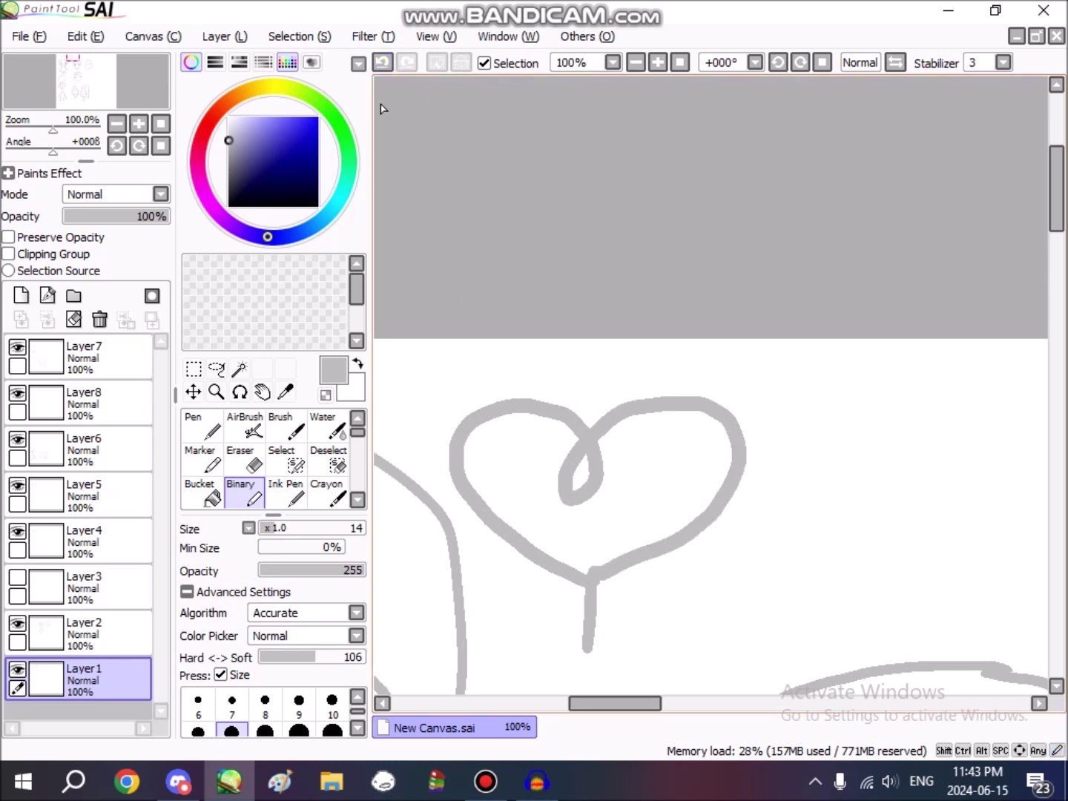
left_click(383, 64)
mouse_move(590, 573)
left_mouse_down()
mouse_move(505, 522)
mouse_move(455, 454)
mouse_move(517, 408)
mouse_move(581, 463)
mouse_move(558, 448)
mouse_move(731, 358)
mouse_move(759, 441)
mouse_move(698, 520)
mouse_move(592, 568)
left_mouse_up()
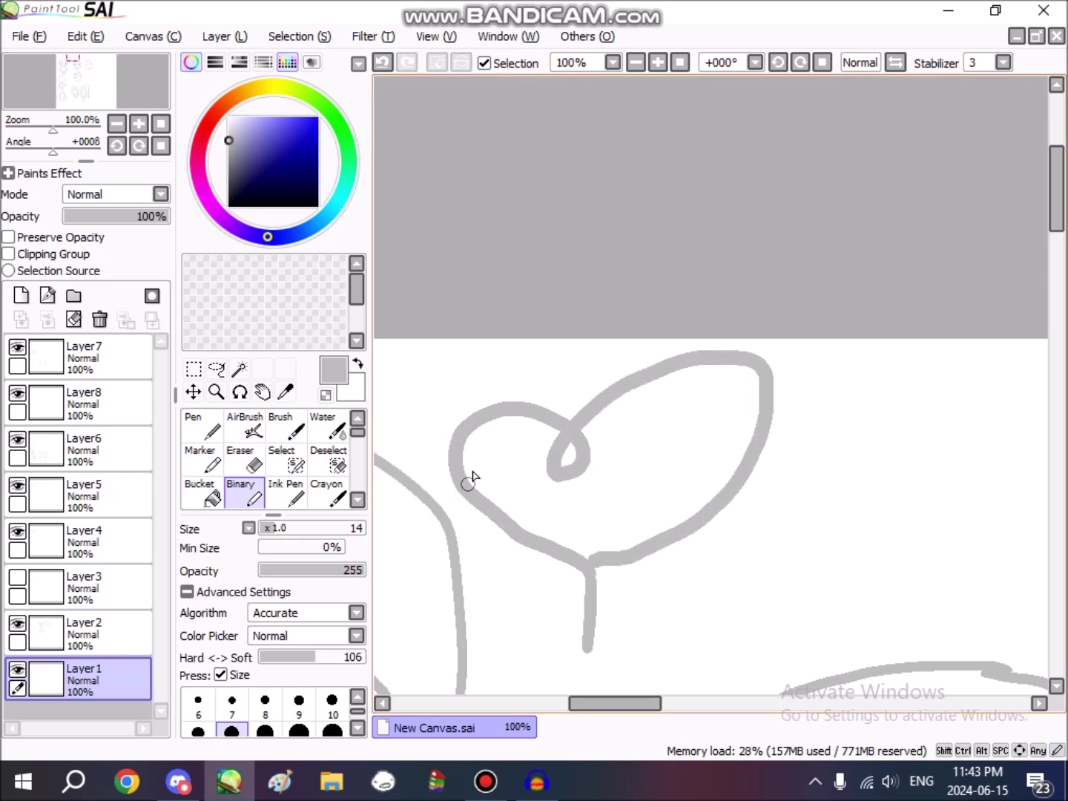
mouse_move(784, 468)
left_mouse_down()
mouse_move(852, 529)
mouse_move(464, 507)
left_mouse_up()
left_click(382, 63)
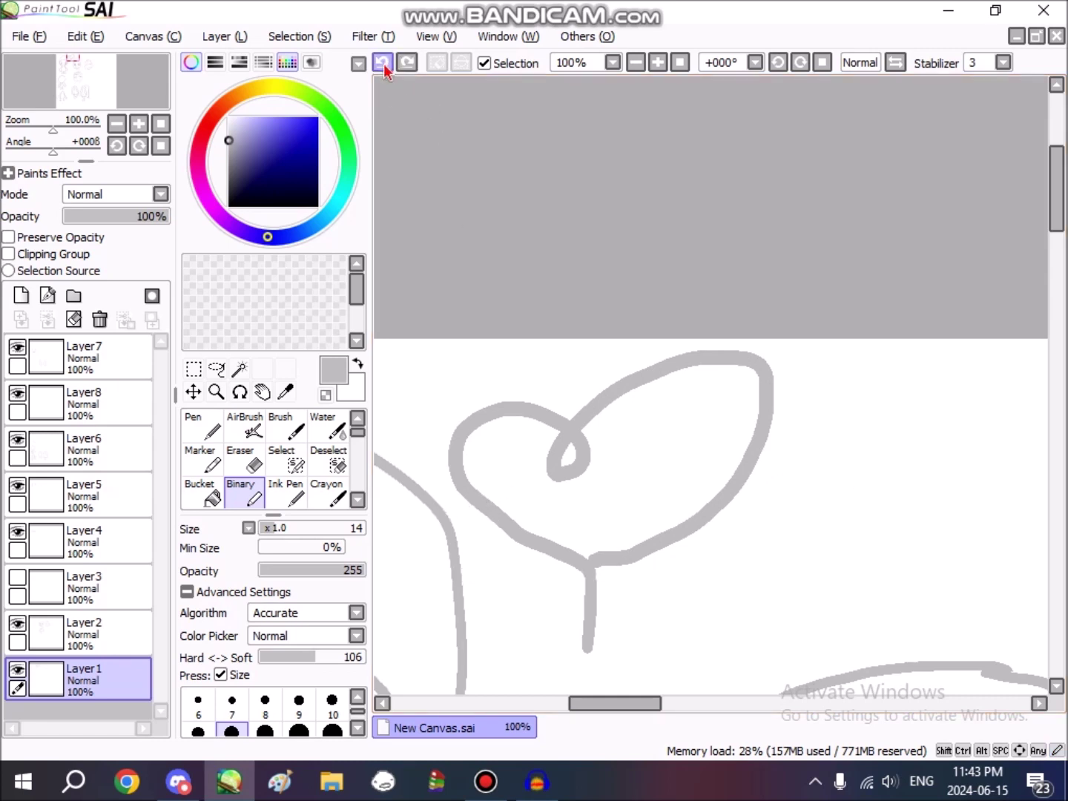
left_click(382, 62)
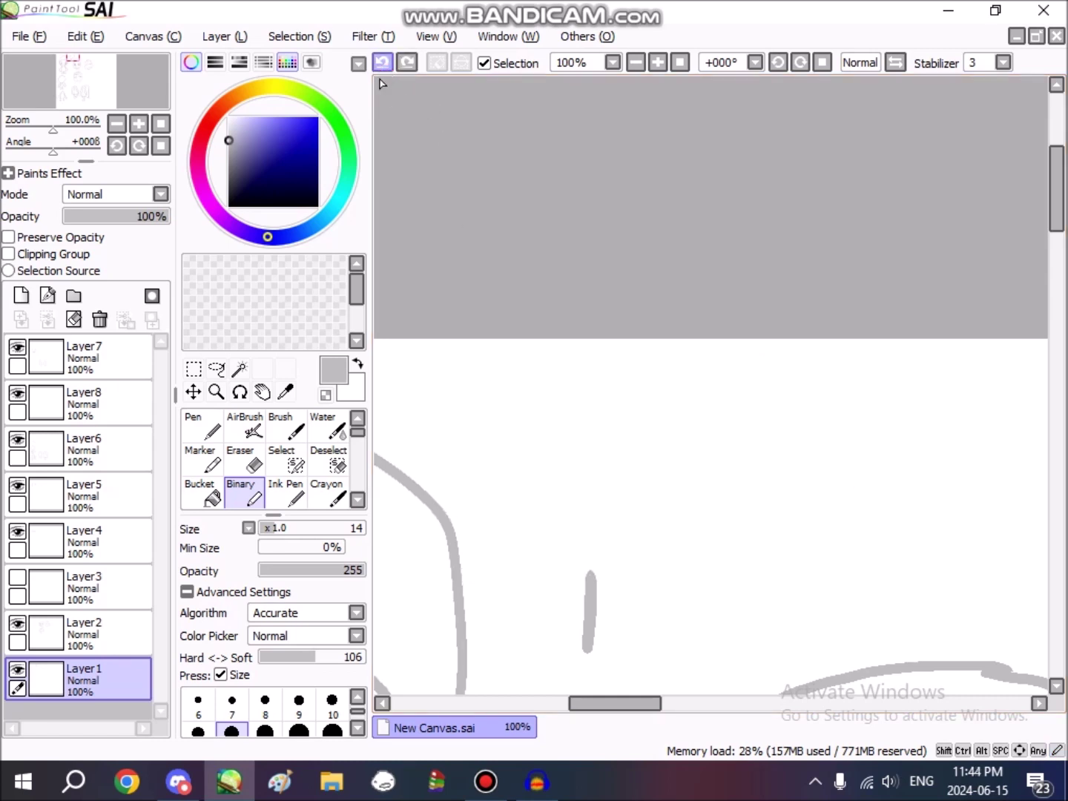
Step: Select the short stem, move it slightly right and down, clear the selection, and return to the Binary pen
left_click(193, 368)
mouse_move(522, 495)
left_mouse_down()
mouse_move(594, 638)
mouse_move(726, 610)
mouse_move(670, 658)
left_mouse_up()
key("ctrl+d")
left_click(262, 495)
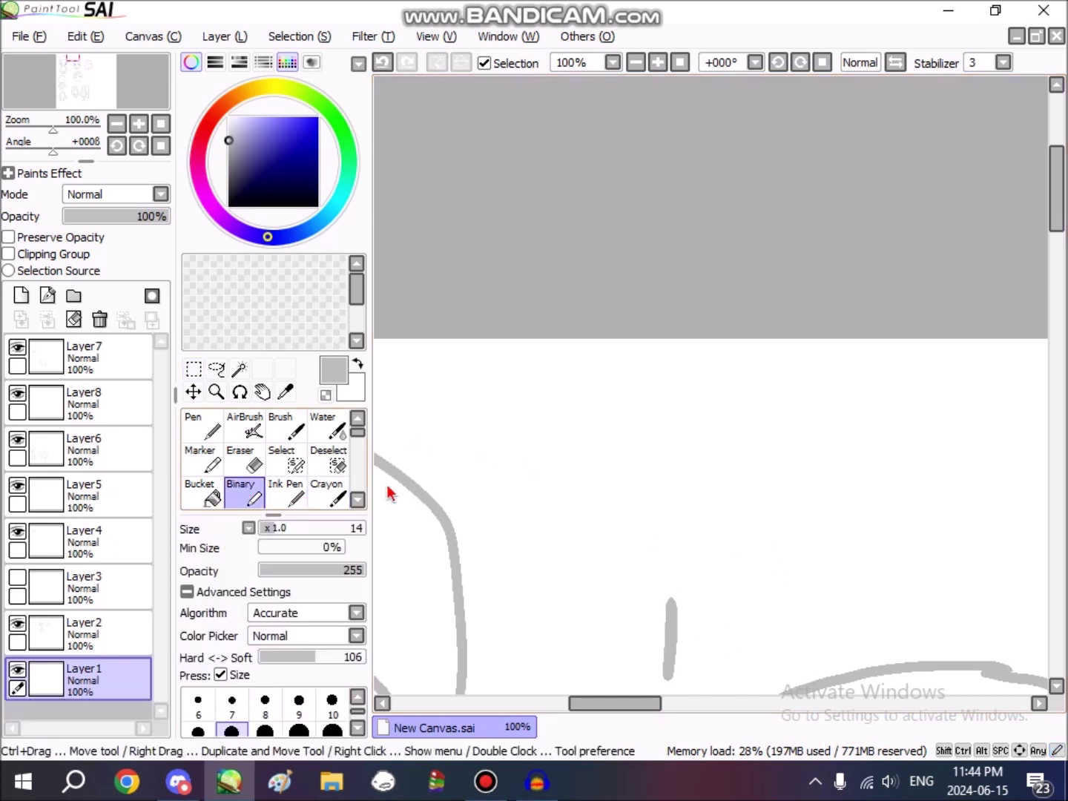
Step: Draw a looping heart-shaped pair of leaves on top of the stem, with a wide flat curve crossing beneath them
mouse_move(672, 608)
left_mouse_down()
mouse_move(734, 570)
mouse_move(788, 486)
mouse_move(691, 474)
left_mouse_up()
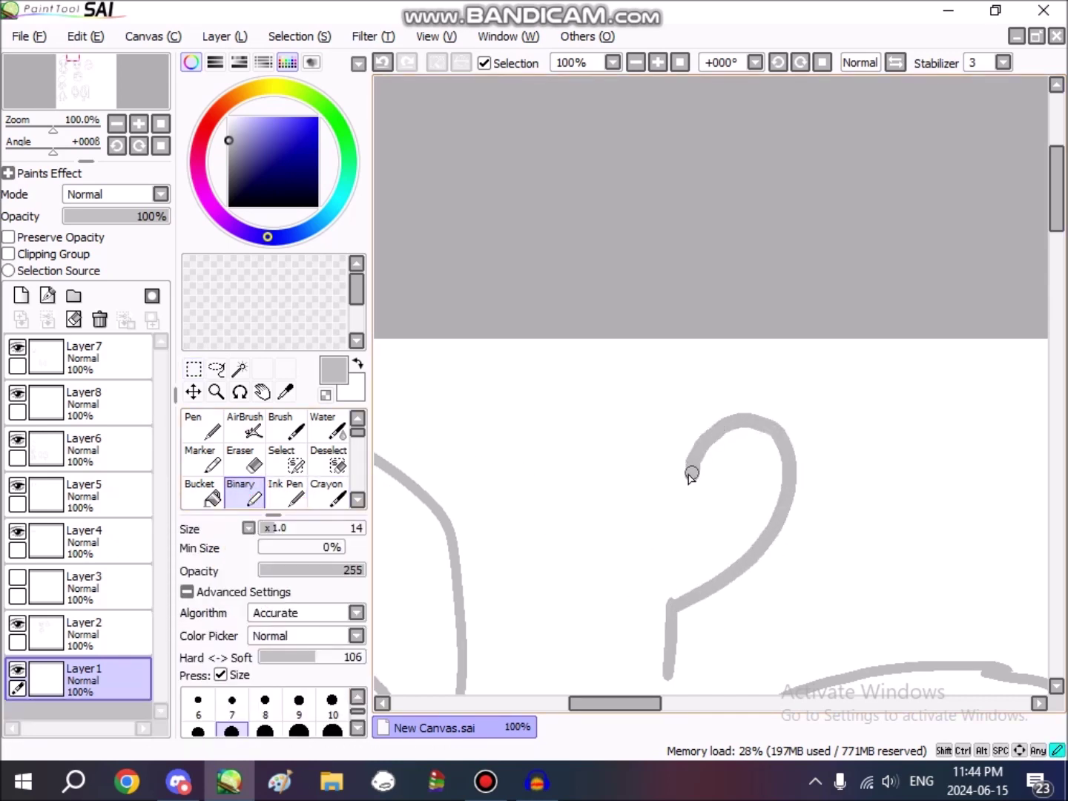
left_click(383, 63)
mouse_move(670, 606)
left_mouse_down()
mouse_move(505, 501)
mouse_move(654, 475)
mouse_move(738, 381)
mouse_move(753, 540)
left_mouse_up()
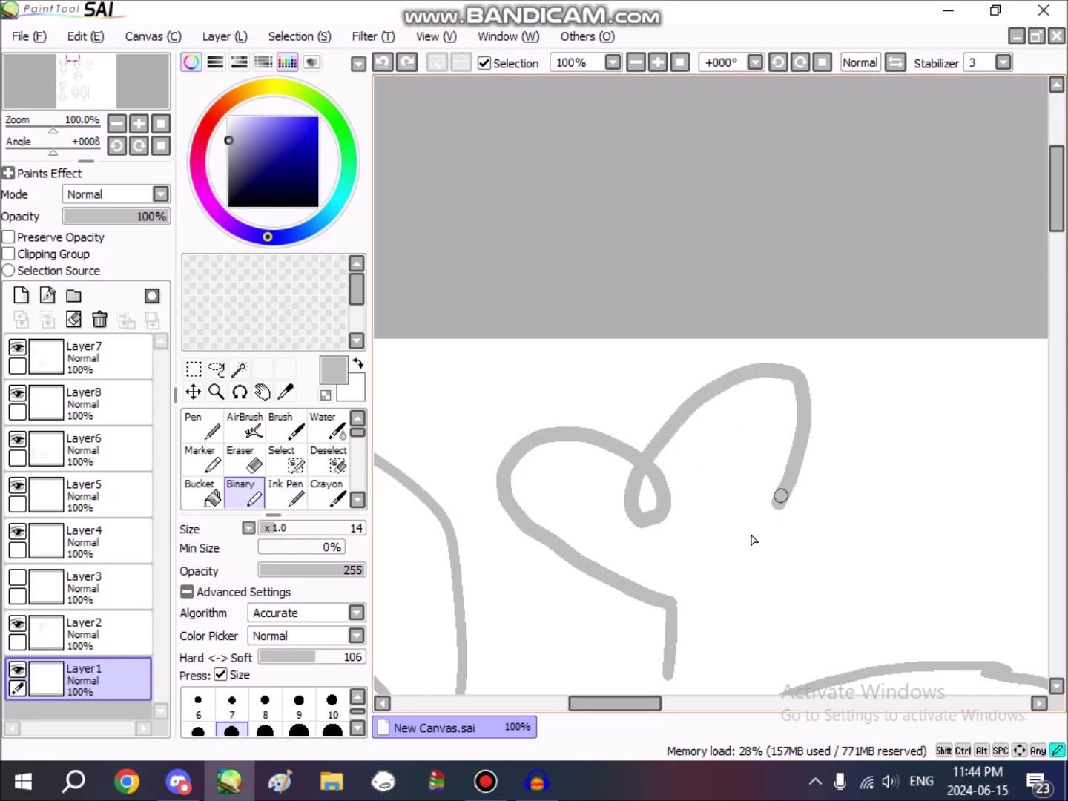
left_click_drag(781, 496, 671, 597)
mouse_move(519, 546)
left_mouse_down()
mouse_move(664, 578)
mouse_move(814, 543)
left_mouse_up()
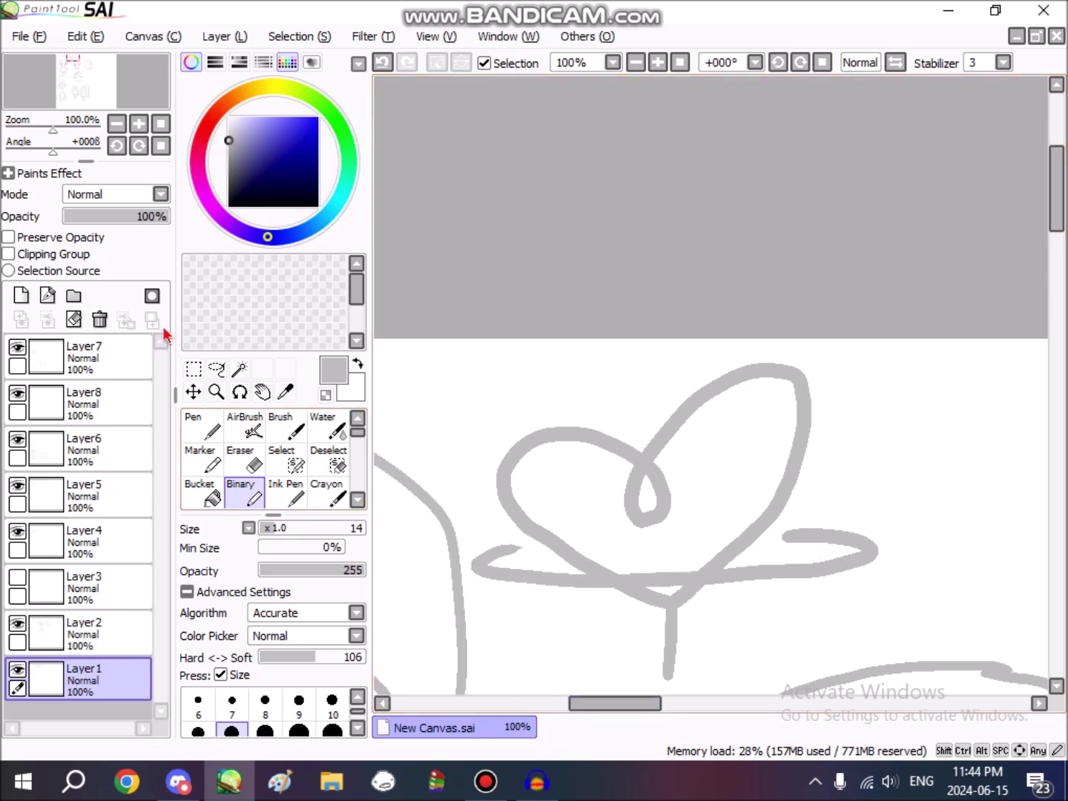
Step: Merge the topmost layers, starting with Layer7, down one after another into Layer4
left_click(194, 370)
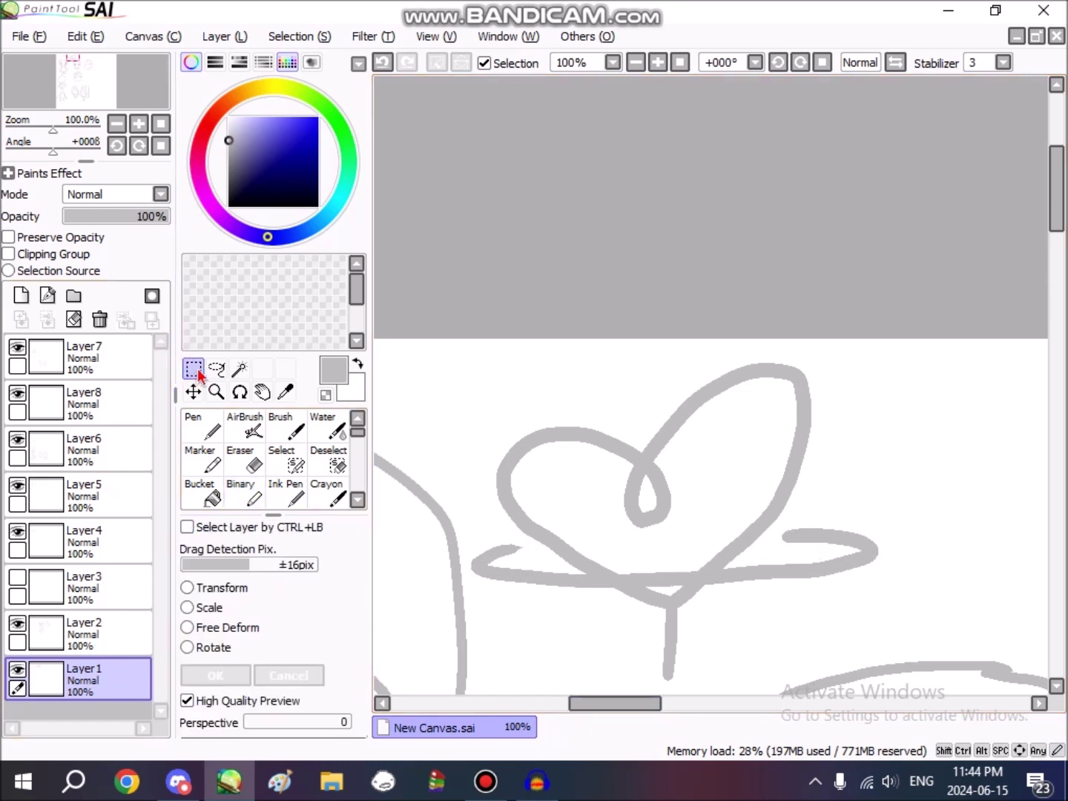
scroll(684, 617, "down", 4)
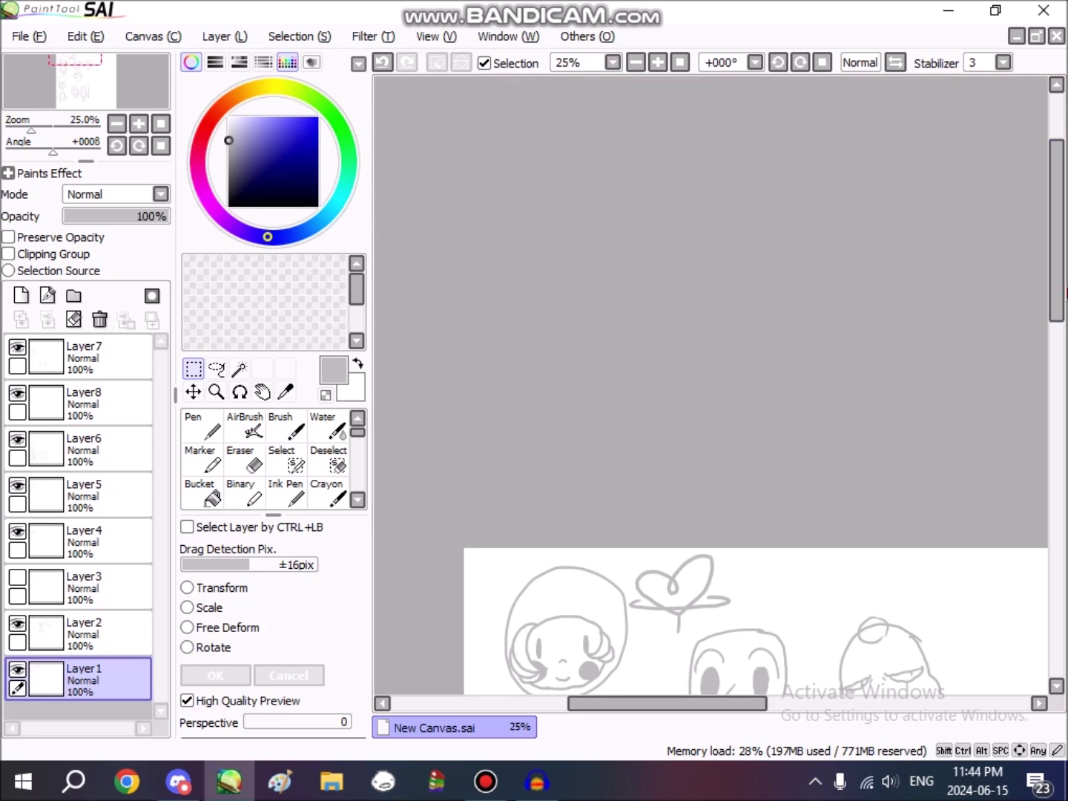
left_click_drag(1057, 311, 1057, 371)
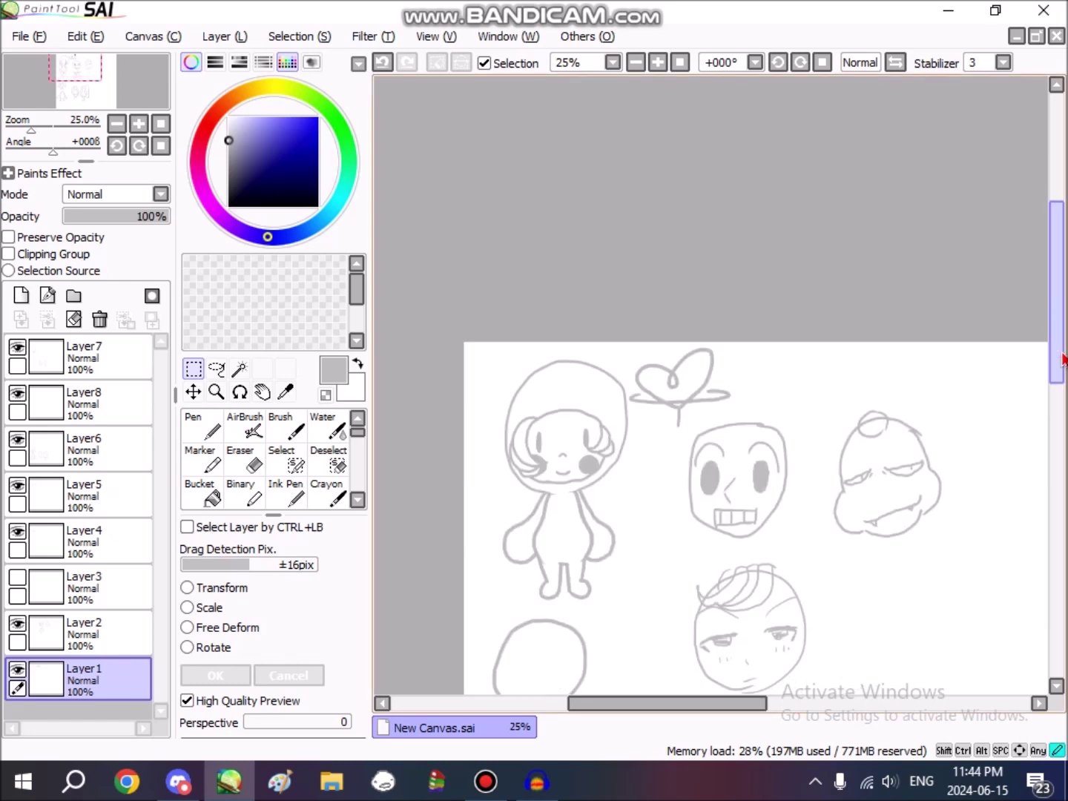
left_click(49, 350)
left_click(48, 327)
left_click(49, 328)
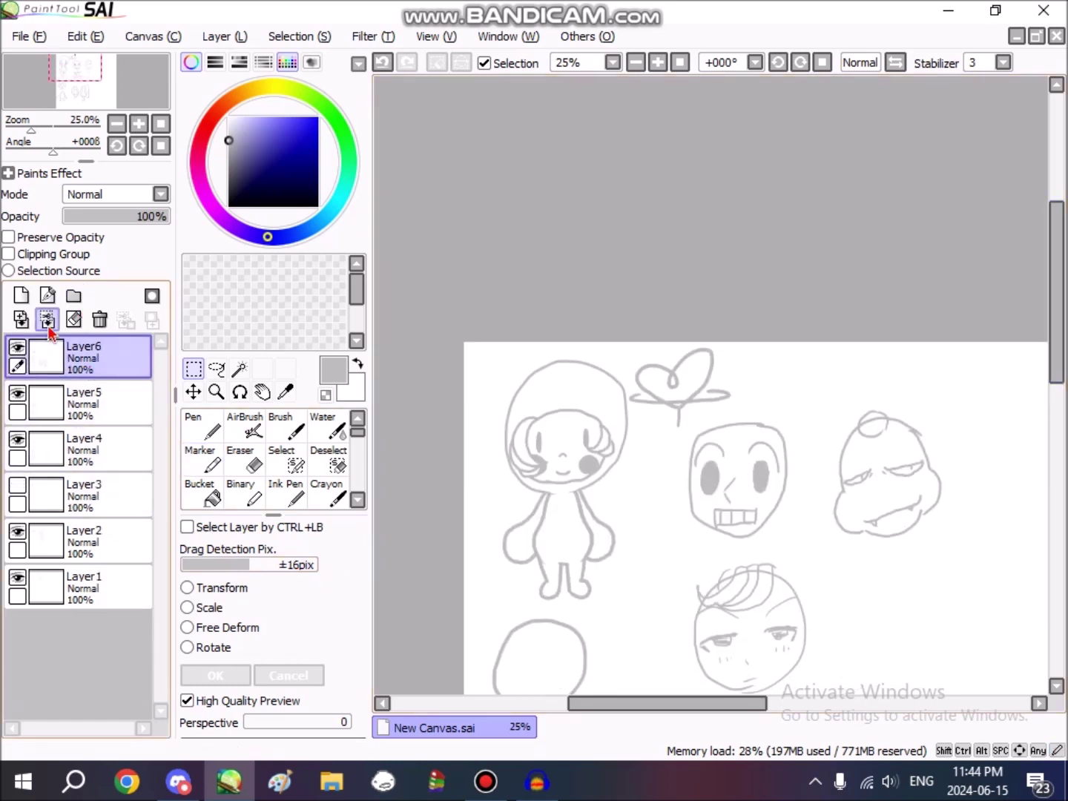
left_click(49, 328)
left_click(49, 328)
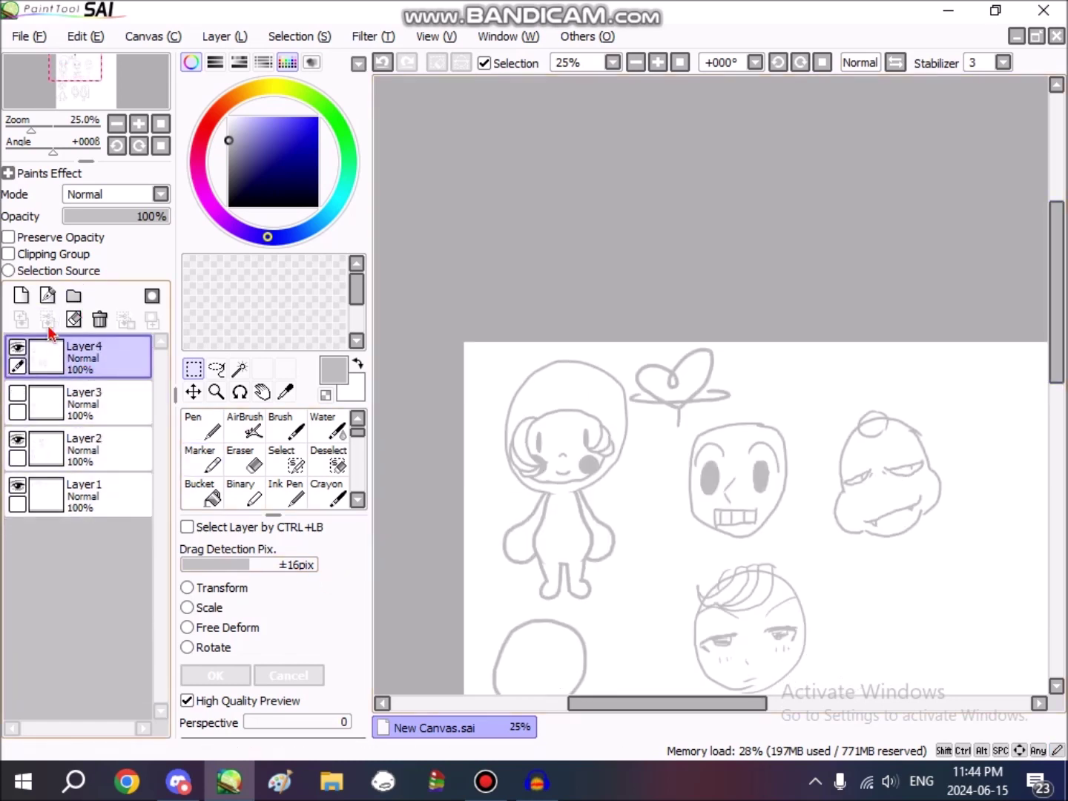
Step: Delete the hidden Layer3 and merge Layer4 and Layer2 down into Layer1
left_click(46, 403)
left_click(99, 320)
left_click(86, 369)
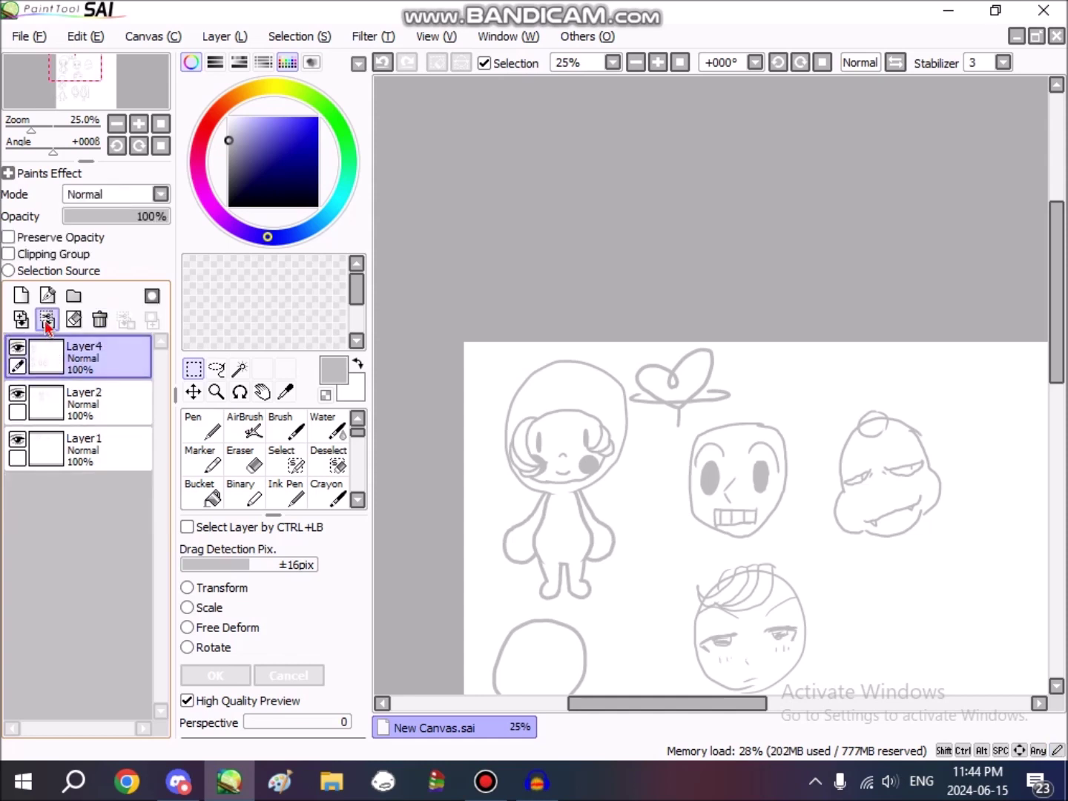
left_click(47, 322)
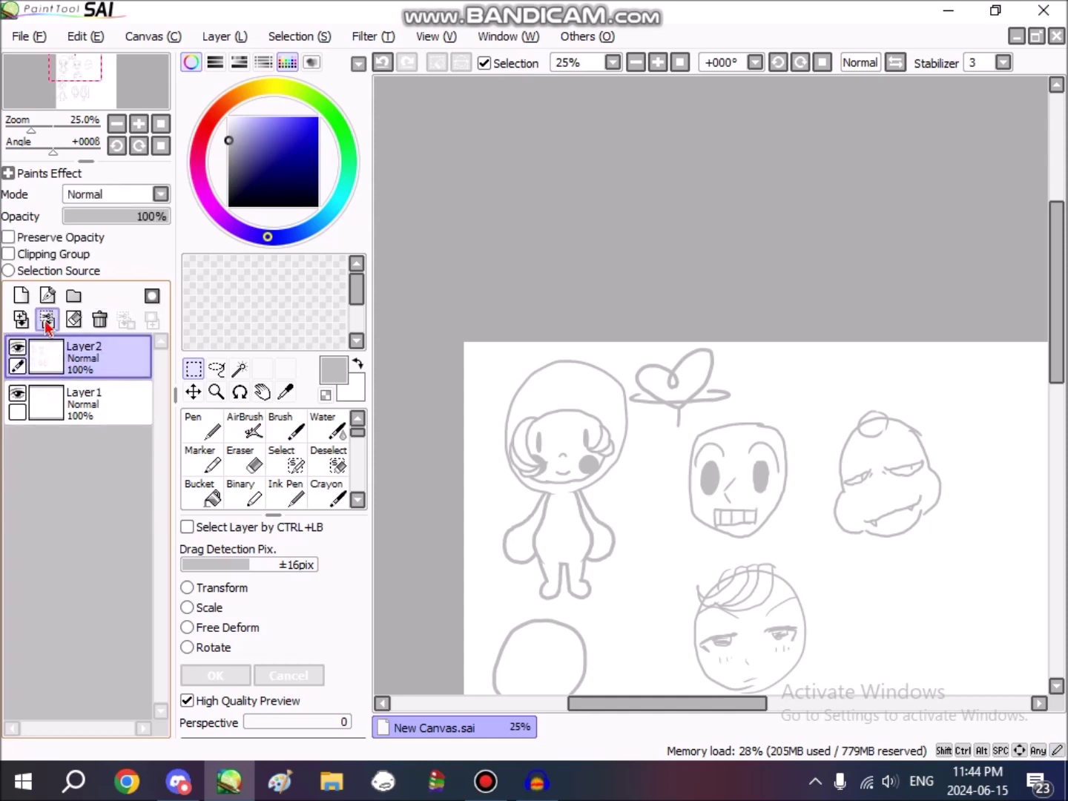
left_click(47, 321)
Step: Lasso the three loose heads beside the first character, move them to the canvas's upper right, and clear the selection
left_click_drag(664, 710, 727, 708)
scroll(771, 638, "down", 1)
scroll(887, 459, "down", 2)
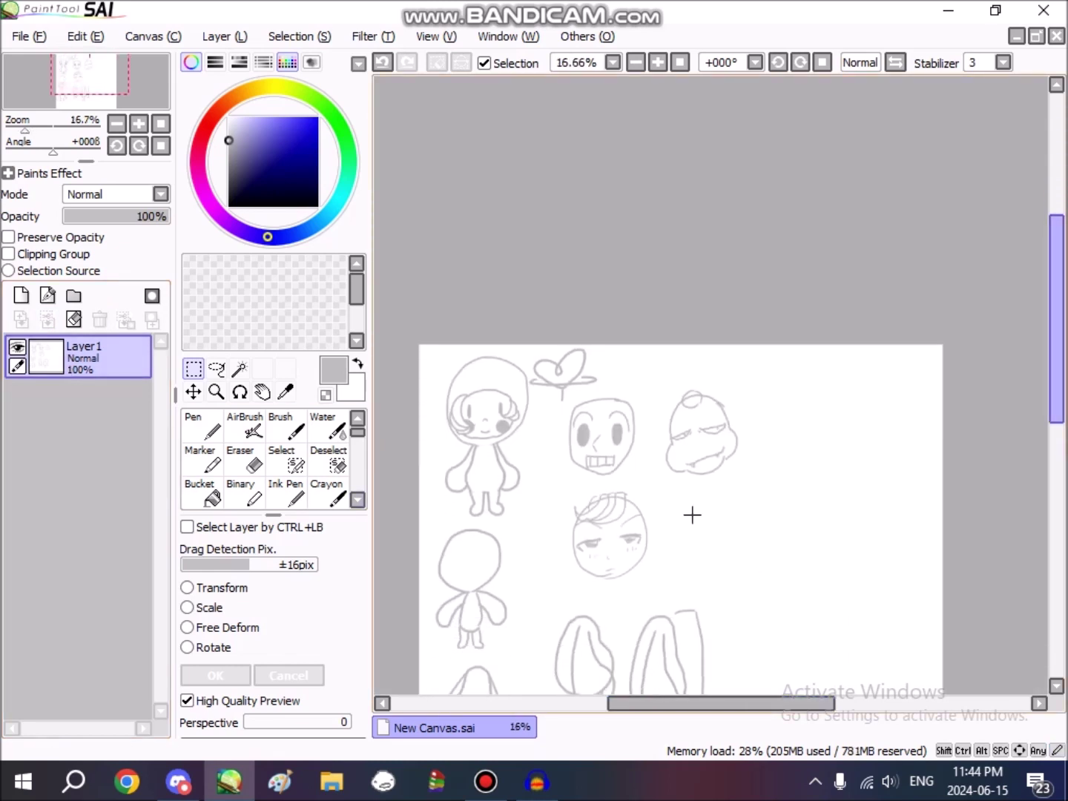
left_click(218, 368)
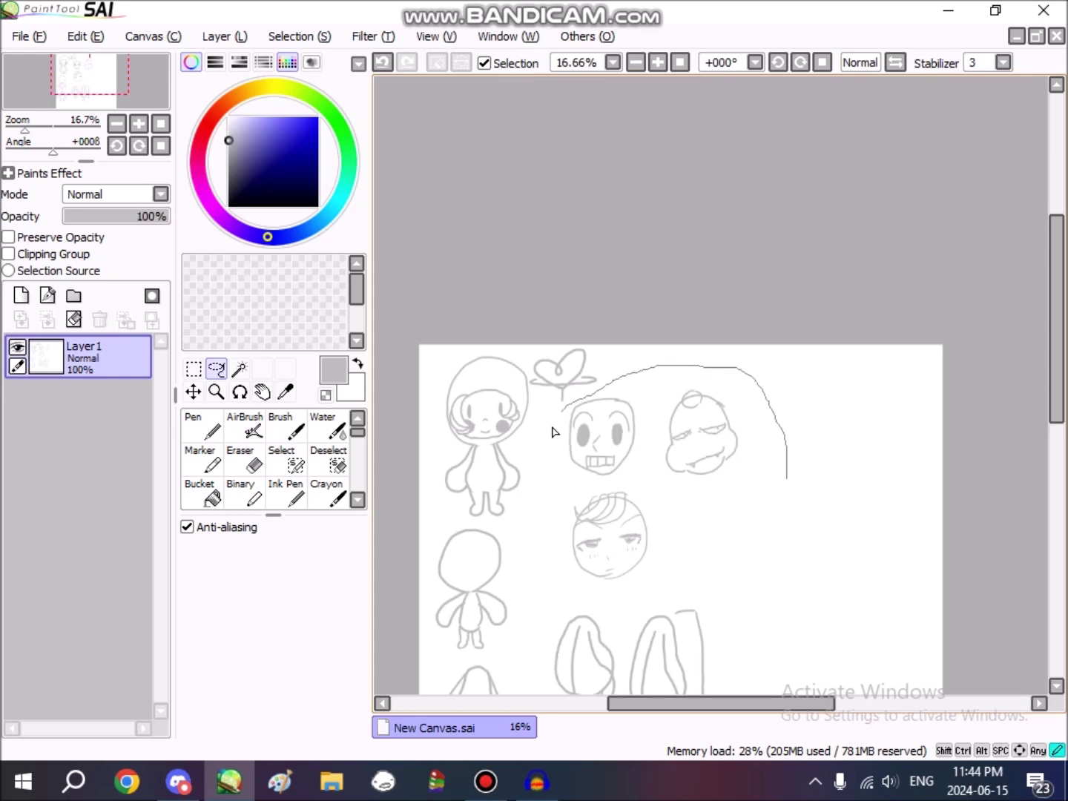
mouse_move(790, 445)
left_mouse_down()
mouse_move(787, 475)
mouse_move(933, 489)
left_mouse_up()
key("ctrl+d")
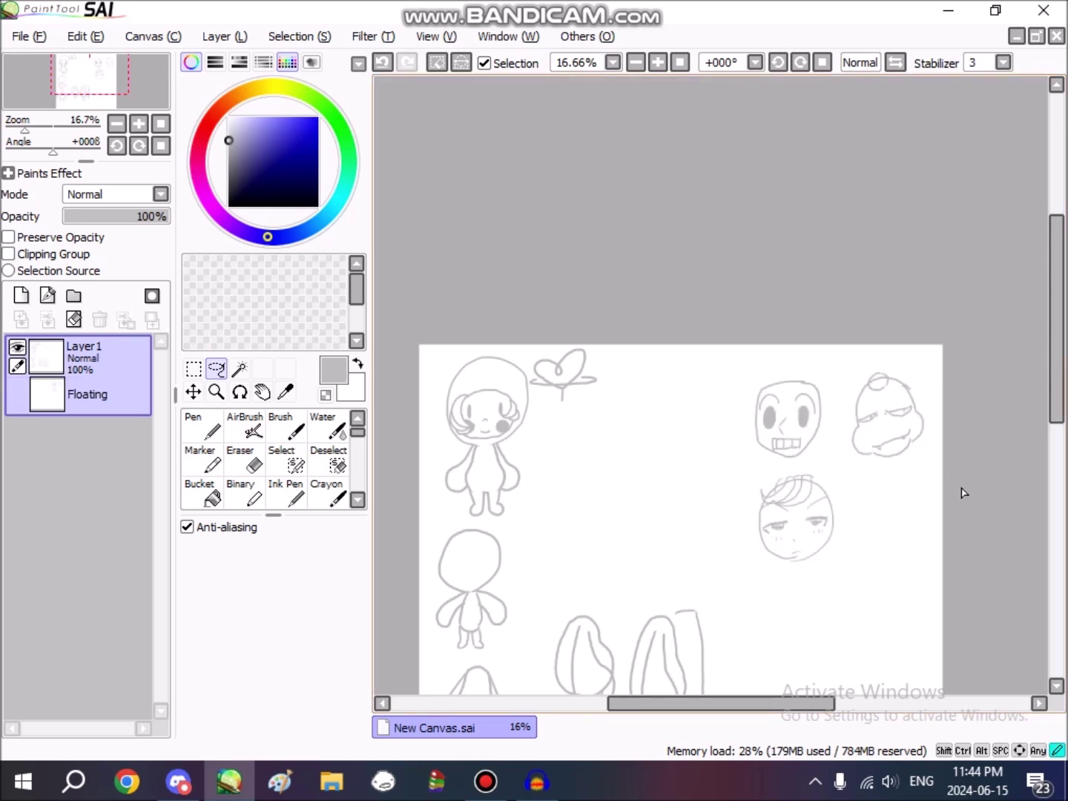
Step: Lasso the two side-view bodies with the bracket line and move them below the loose heads, clearing the selection
left_click_drag(1053, 357, 1057, 418)
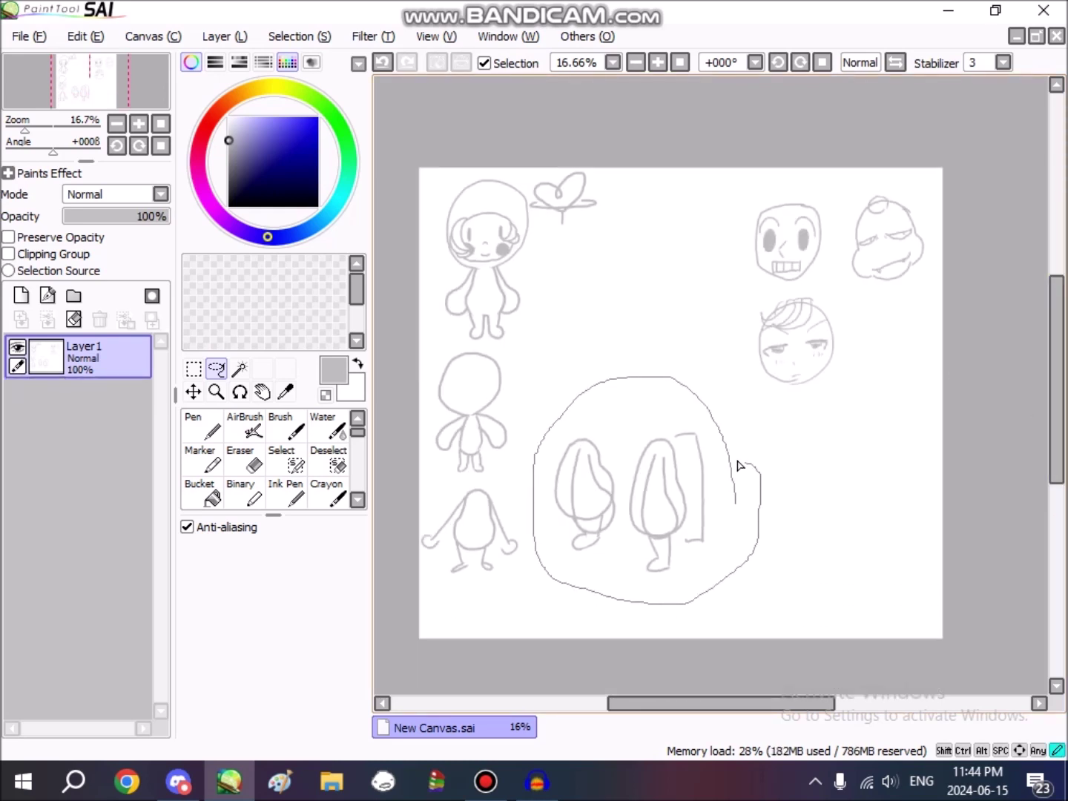
left_click_drag(726, 469, 731, 477)
mouse_move(730, 477)
left_mouse_down()
mouse_move(777, 509)
mouse_move(873, 509)
mouse_move(881, 472)
mouse_move(894, 491)
left_mouse_up()
key("ctrl+d")
Step: Lasso and move the long-armed body and the blank-headed figure beside the side-view bodies, placing the long-armed one lower
mouse_move(544, 524)
left_mouse_down()
mouse_move(508, 496)
mouse_move(675, 611)
mouse_move(723, 620)
left_mouse_up()
key("ctrl+d")
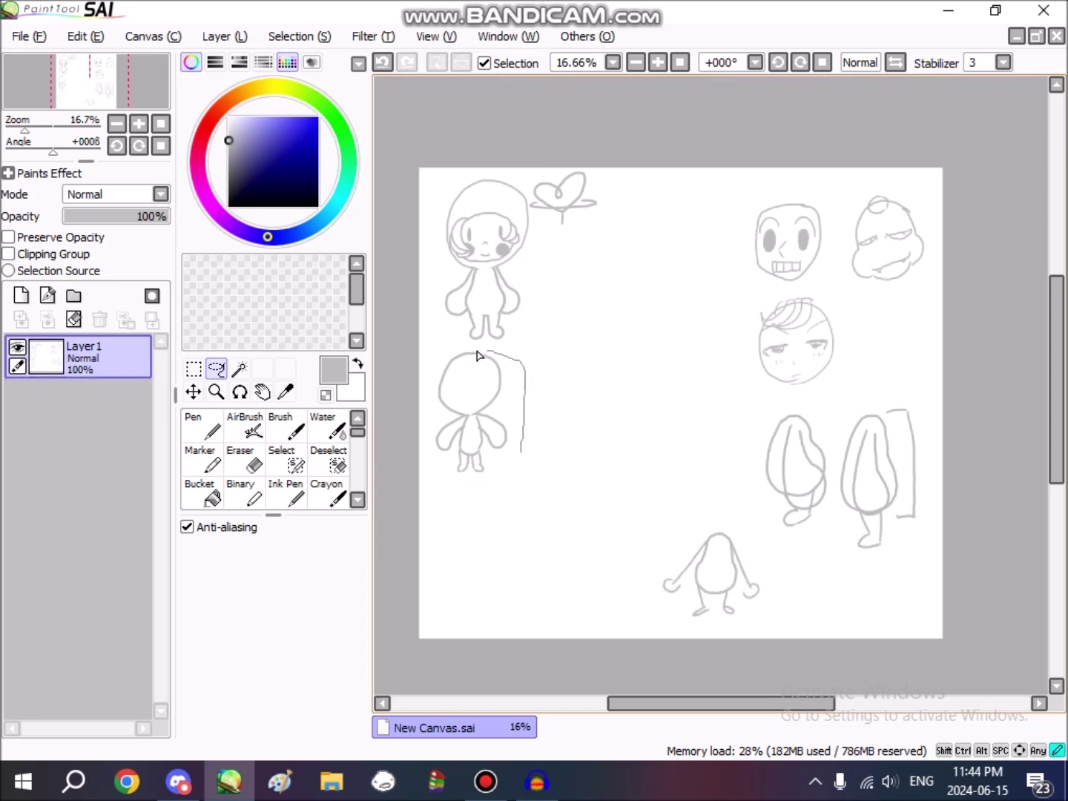
mouse_move(518, 424)
left_mouse_down()
mouse_move(591, 508)
mouse_move(716, 504)
left_mouse_up()
key("ctrl+d")
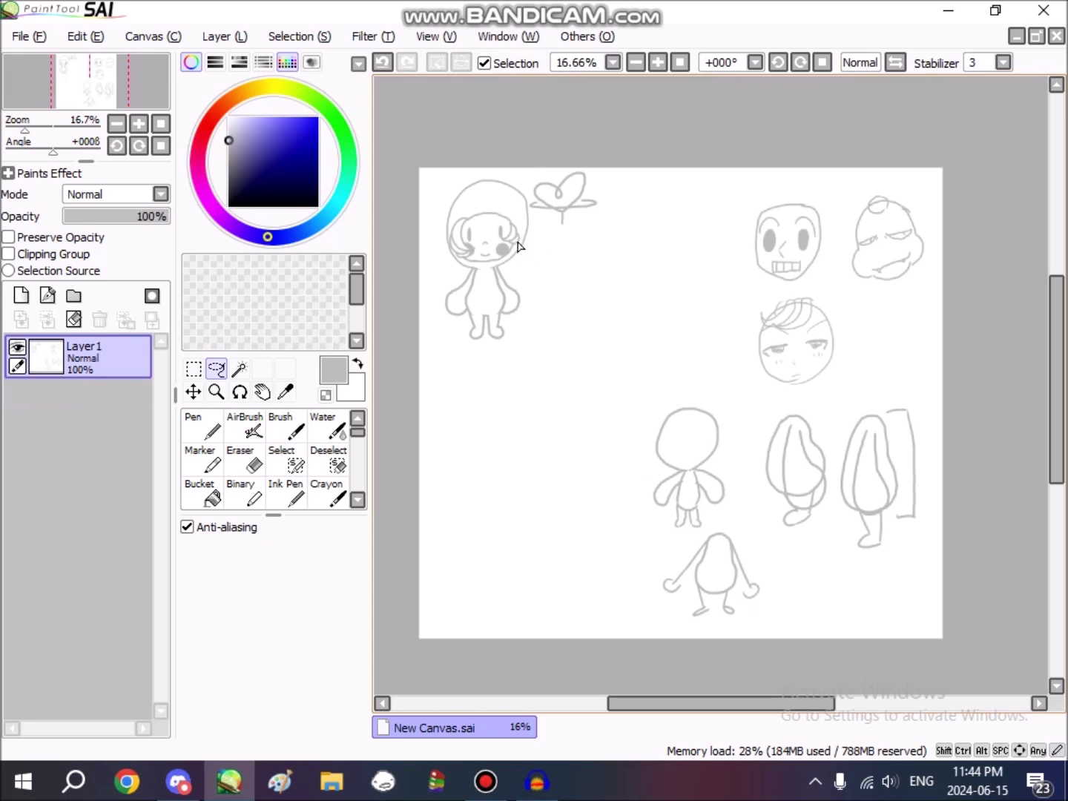
Step: Lasso the leaf sprout, move it right and down away from the first character's head, and clear the selection
scroll(519, 175, "up", 2)
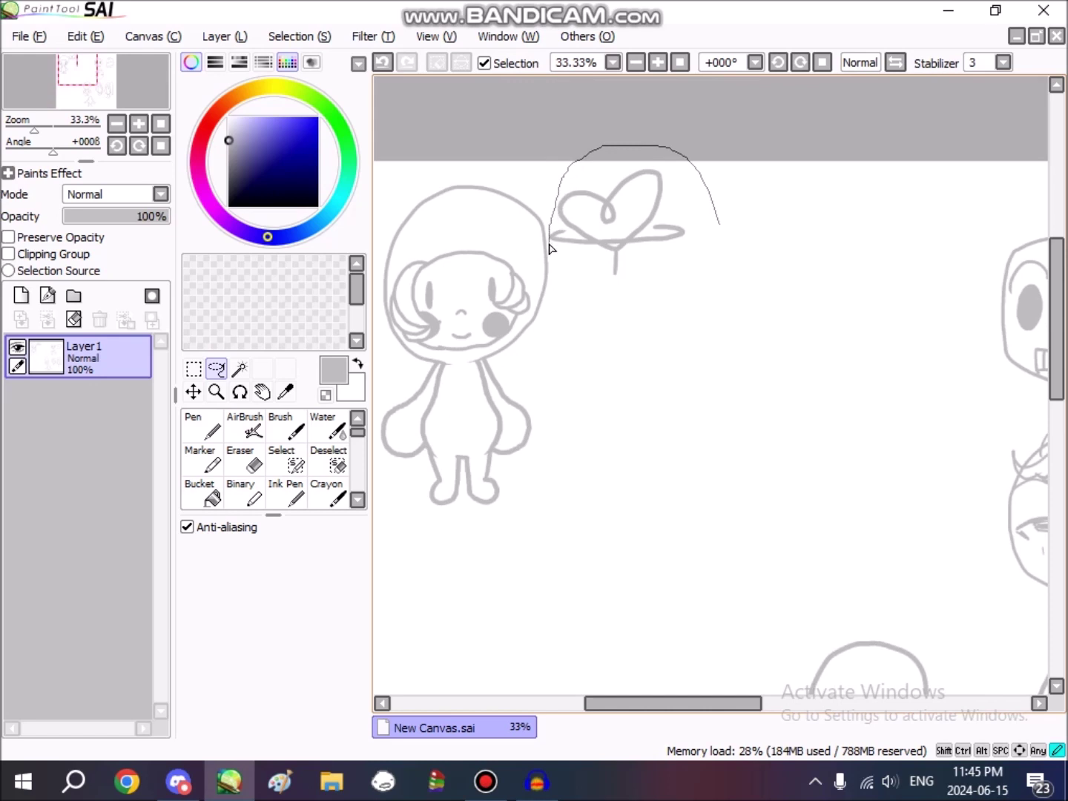
left_click_drag(718, 236, 717, 223)
left_click_drag(638, 223, 779, 311)
key("ctrl+d")
Step: Lasso the whole first character, move it down and slightly right to free space above its head, and clear the selection
mouse_move(647, 702)
left_mouse_down()
mouse_move(610, 694)
mouse_move(627, 702)
left_mouse_up()
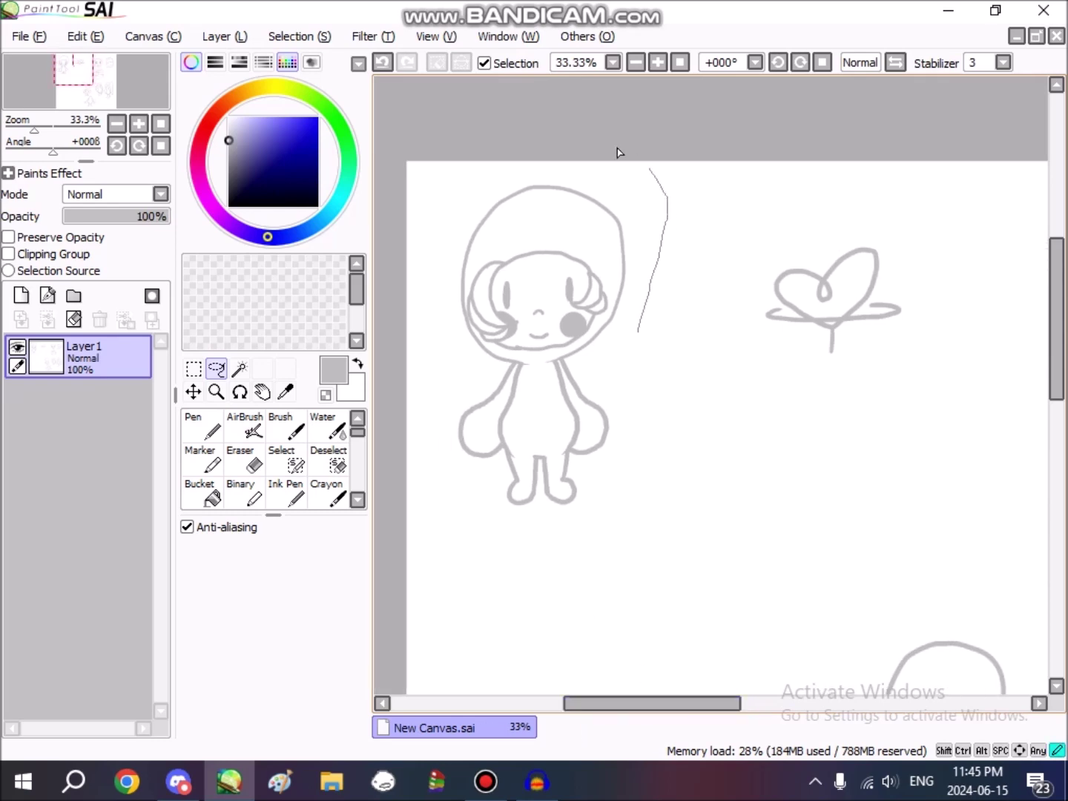
mouse_move(506, 563)
left_mouse_down()
mouse_move(673, 424)
mouse_move(637, 333)
left_mouse_up()
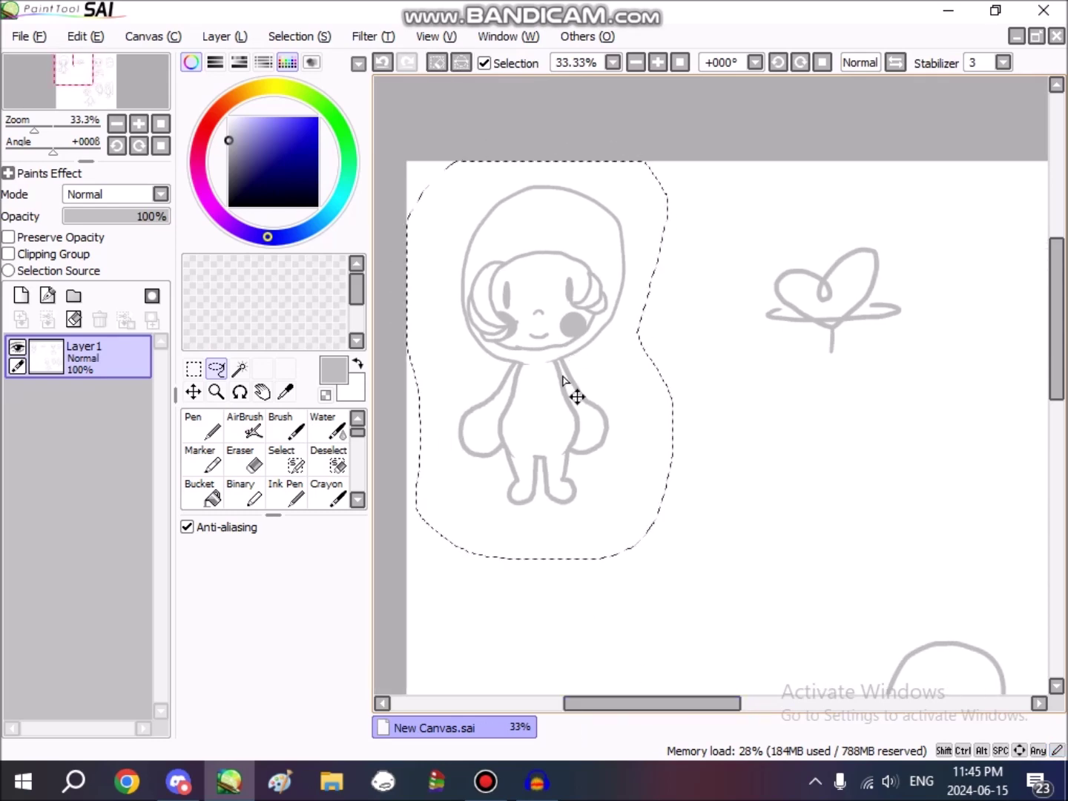
left_click_drag(578, 397, 627, 469)
key("ctrl+d")
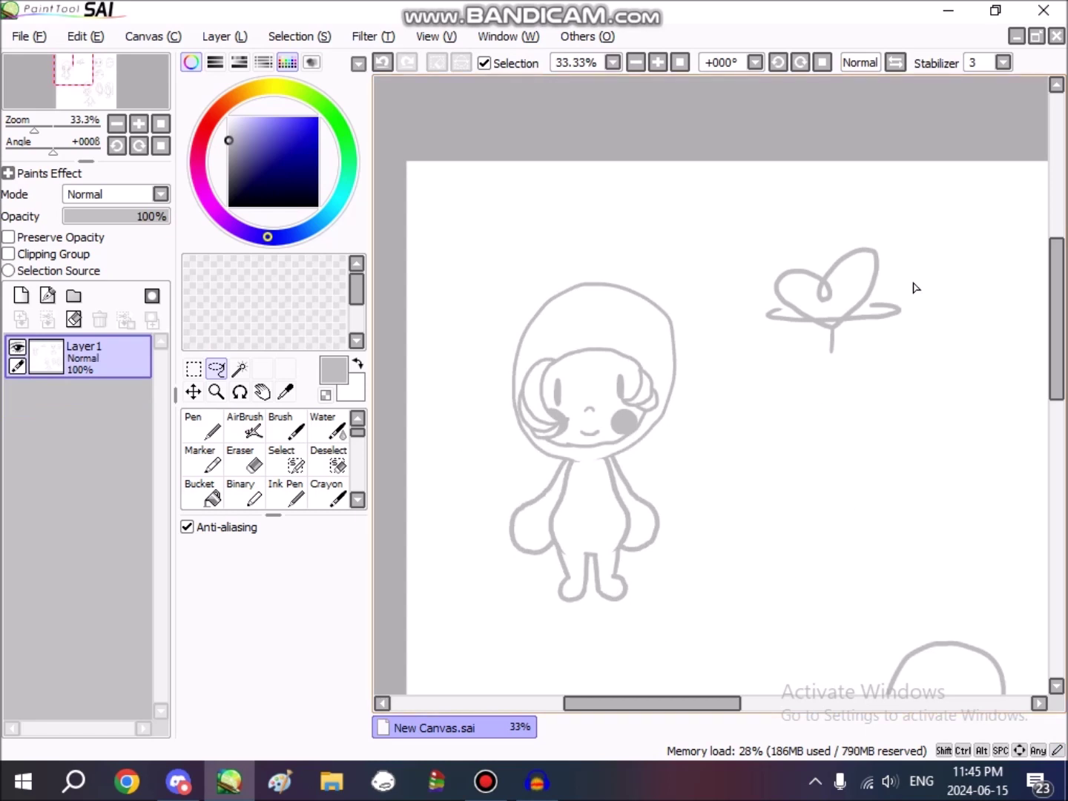
Step: Lasso the leaf sprout, place it with its stem touching the top of the character's head, and clear the selection
left_click_drag(927, 237, 918, 236)
mouse_move(832, 308)
left_mouse_down()
mouse_move(631, 225)
mouse_move(600, 244)
left_mouse_up()
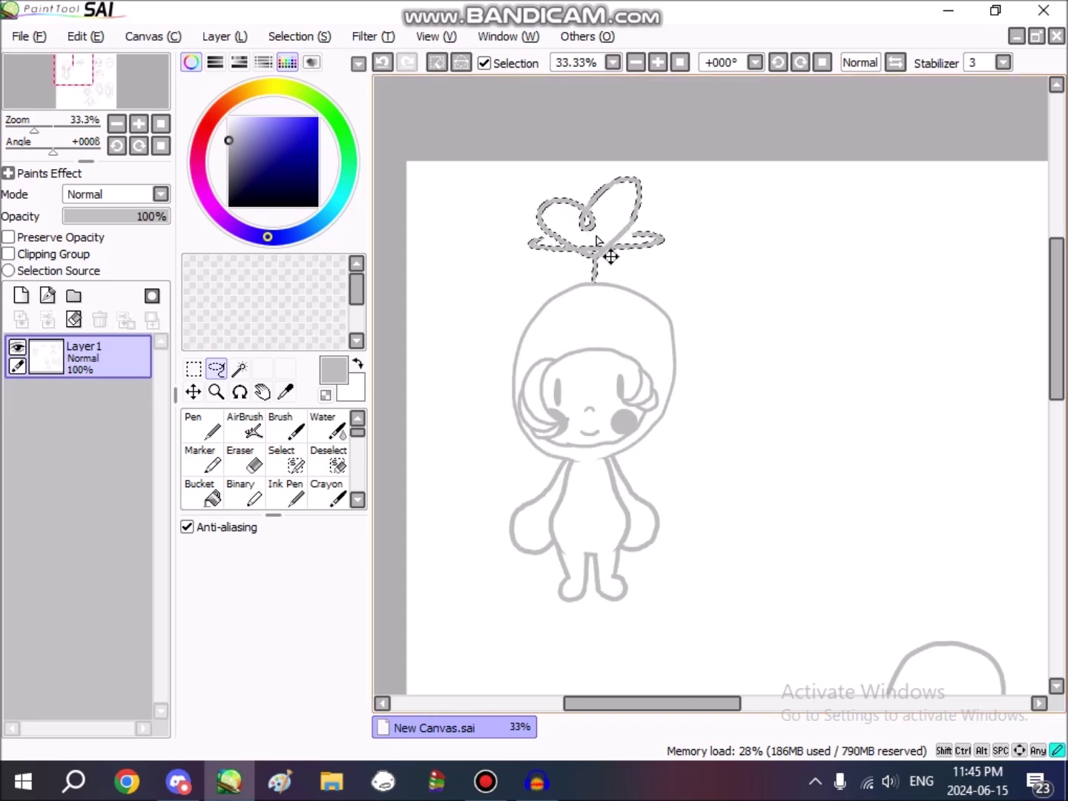
key("ctrl+d")
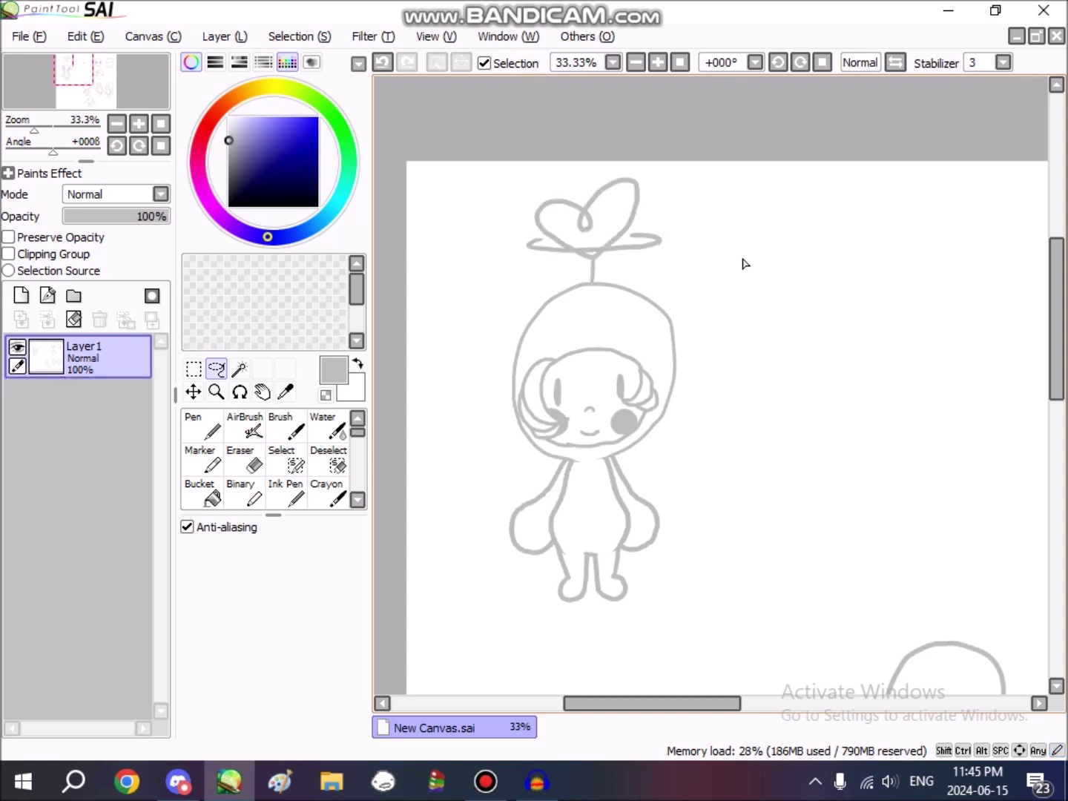
Step: Add a new layer above Layer1 and return to the Binary pen at size 14
scroll(746, 263, "up", 1)
scroll(745, 264, "down", 1)
scroll(1056, 311, "down", 1)
scroll(572, 438, "up", 1)
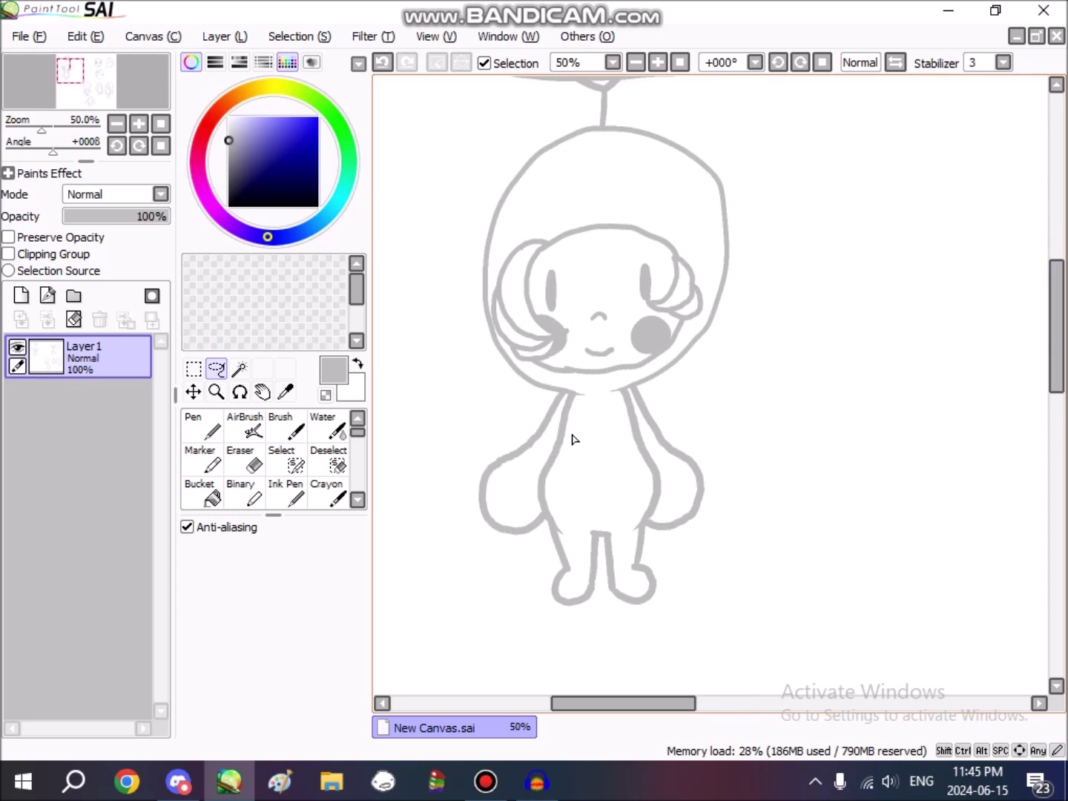
scroll(571, 439, "up", 1)
left_click(21, 296)
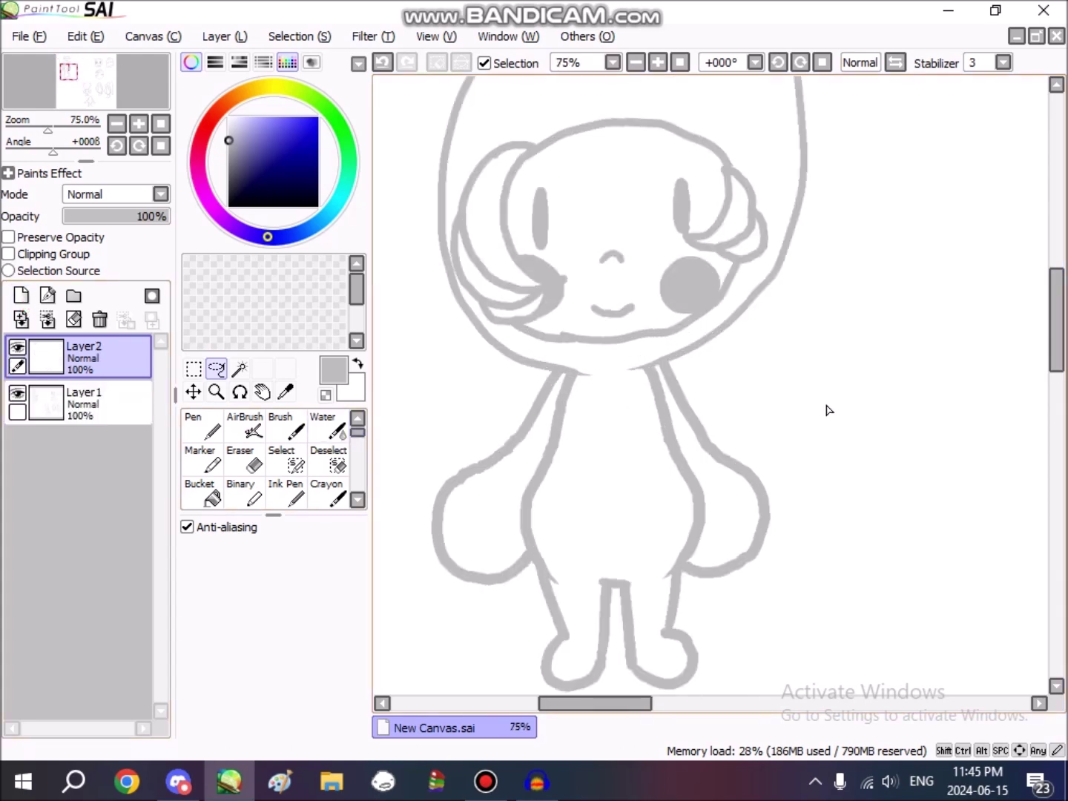
scroll(631, 431, "down", 2)
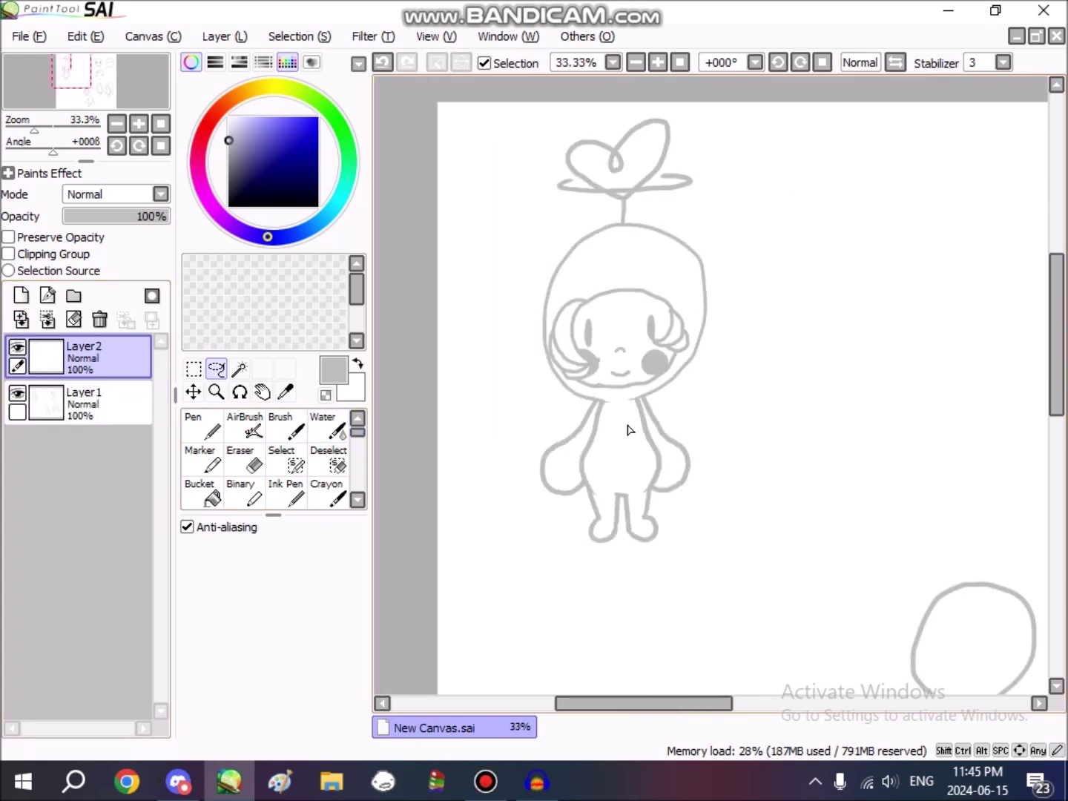
scroll(634, 373, "up", 3)
scroll(632, 373, "down", 2)
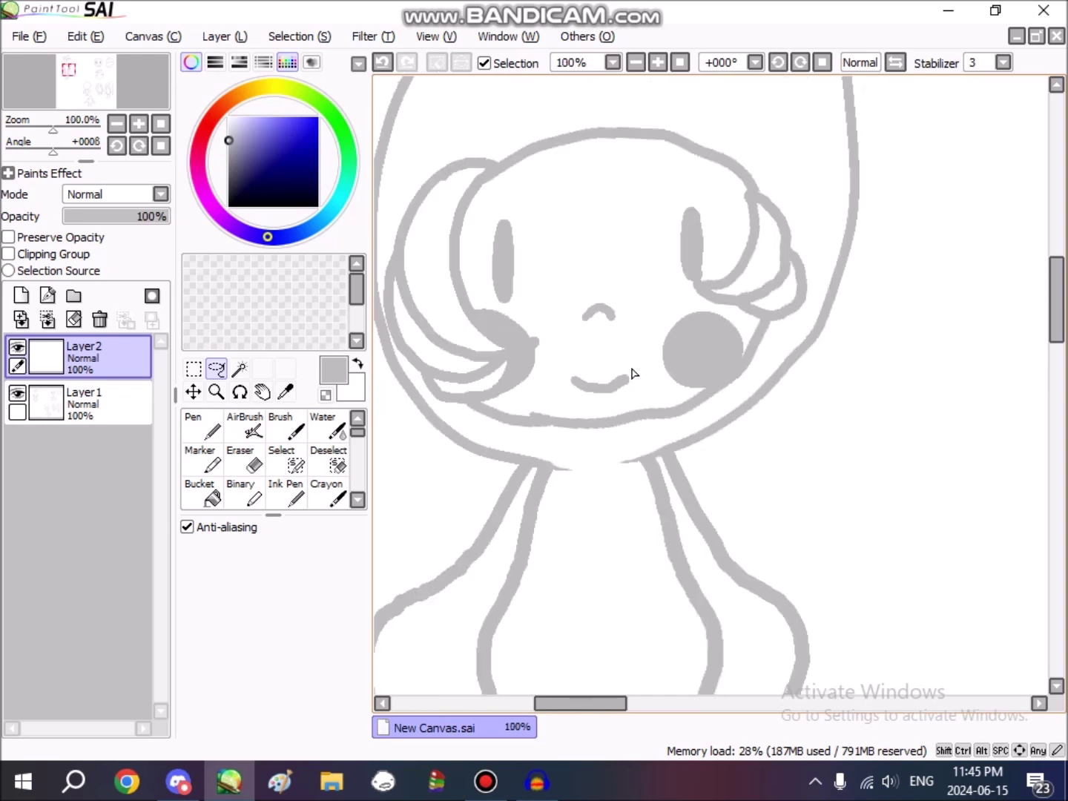
scroll(633, 374, "up", 2)
scroll(632, 373, "down", 2)
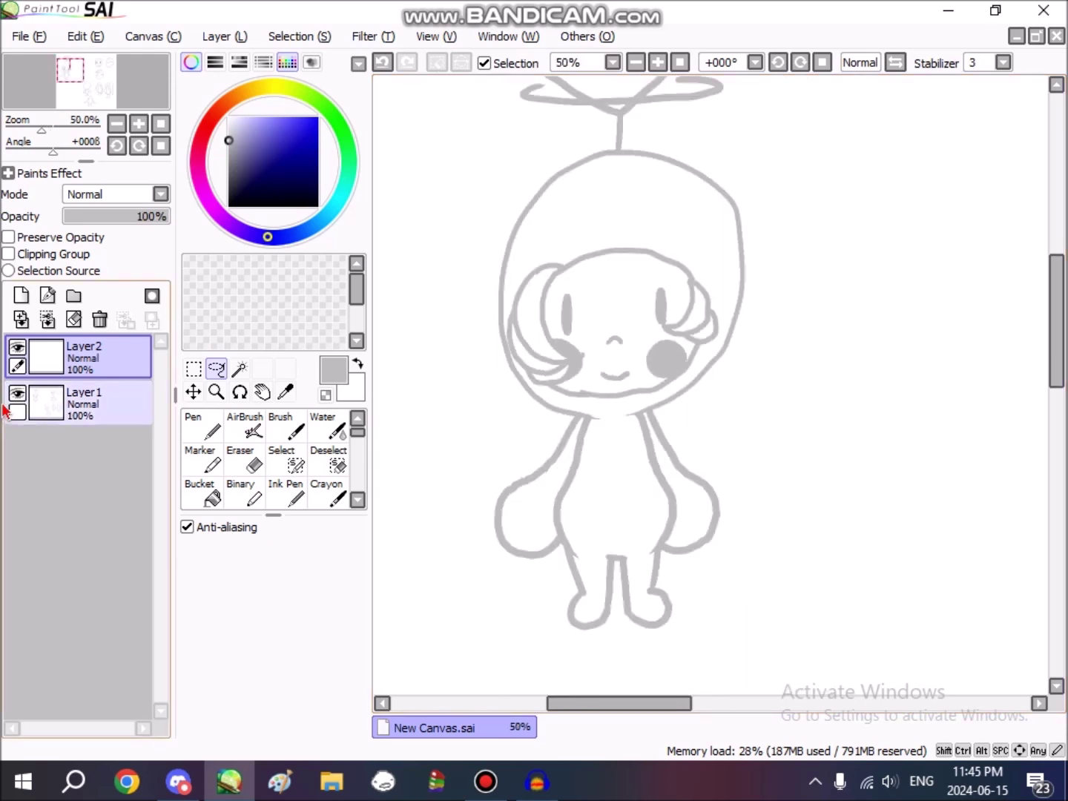
left_click(249, 496)
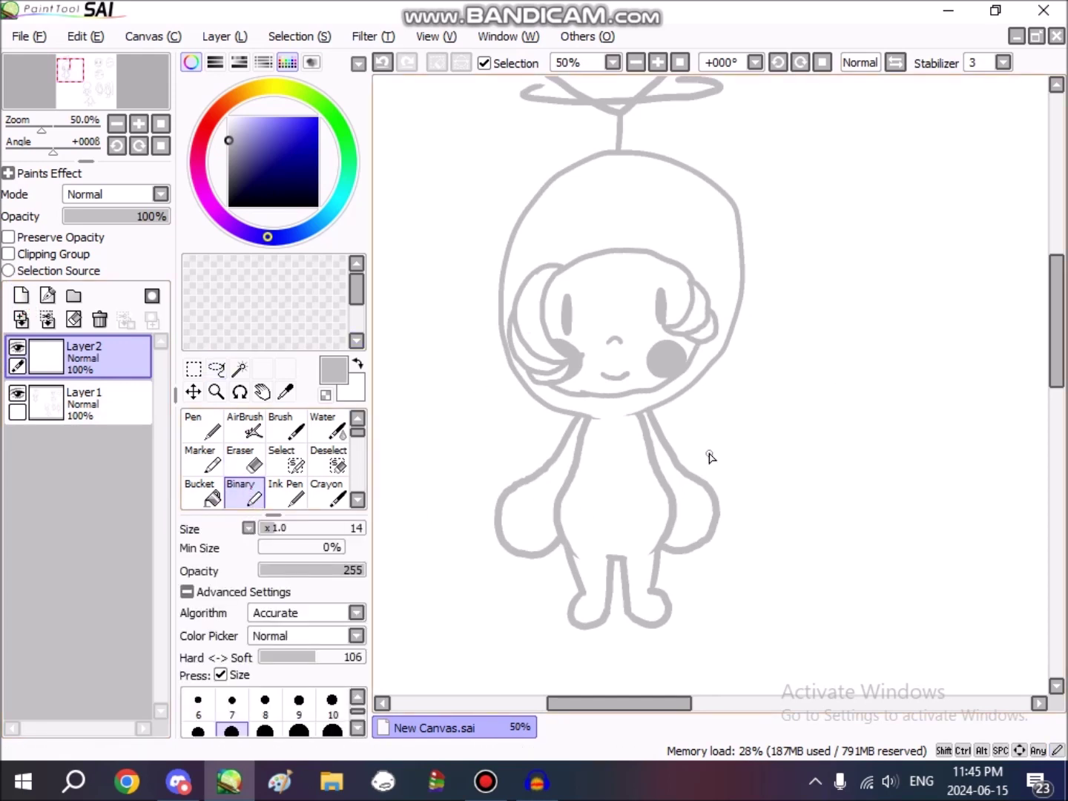
Step: On Layer2, draw a large outline with a spiral curl at its lower left in the blank space right of the character
scroll(630, 437, "up", 1)
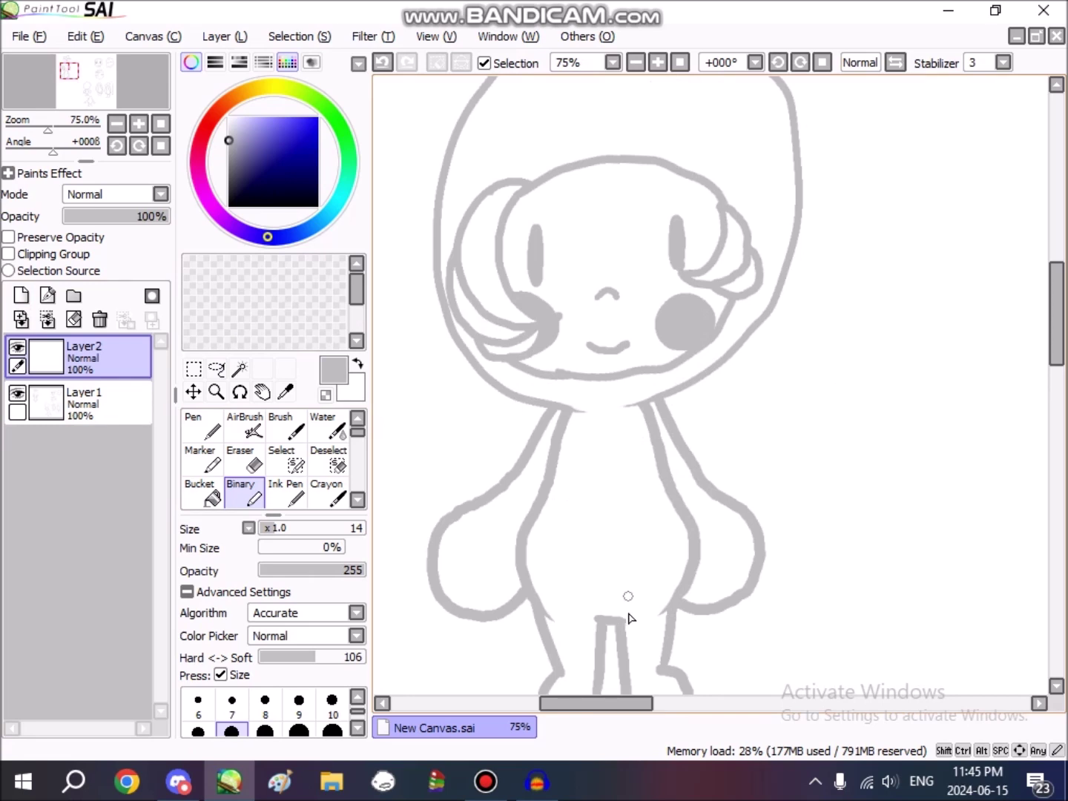
left_click_drag(620, 713, 685, 709)
mouse_move(543, 445)
left_mouse_down()
mouse_move(780, 230)
mouse_move(830, 262)
mouse_move(749, 373)
mouse_move(776, 396)
mouse_move(667, 471)
mouse_move(662, 499)
mouse_move(536, 453)
mouse_move(606, 429)
mouse_move(570, 455)
left_mouse_up()
left_click_drag(645, 708, 572, 714)
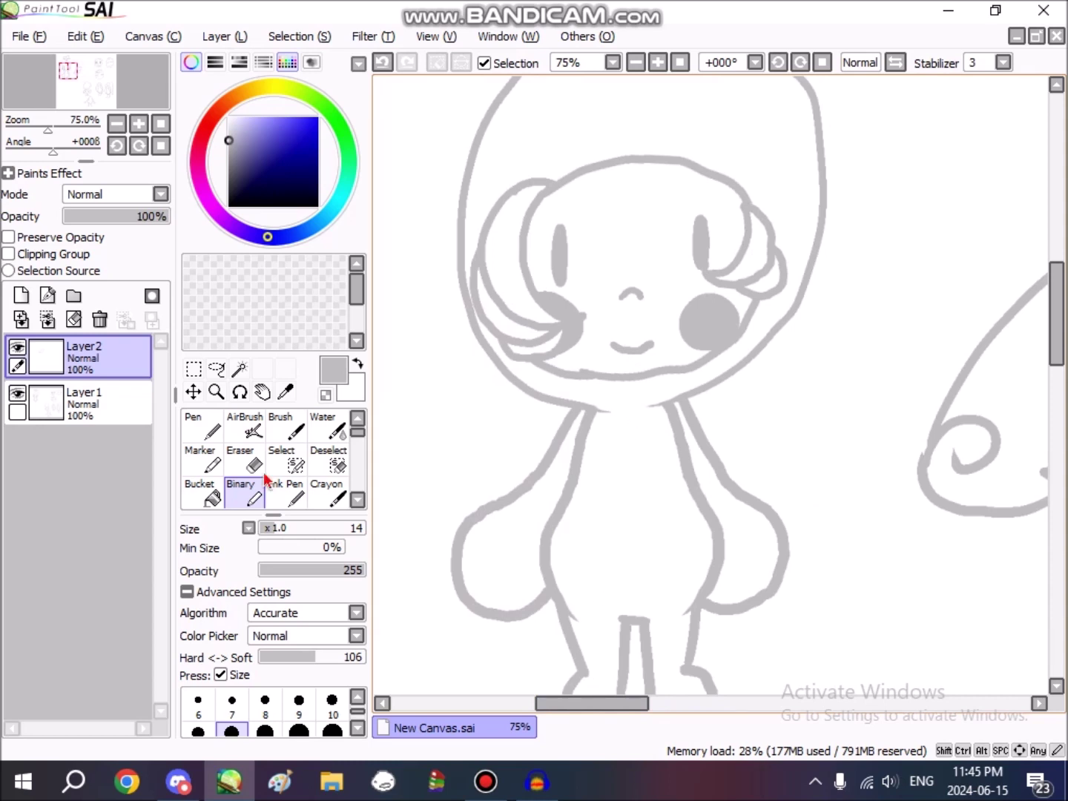
Step: On a new Layer3, draw a heart with a smaller heart inside it at the character's neck using the Binary pen
left_click(21, 296)
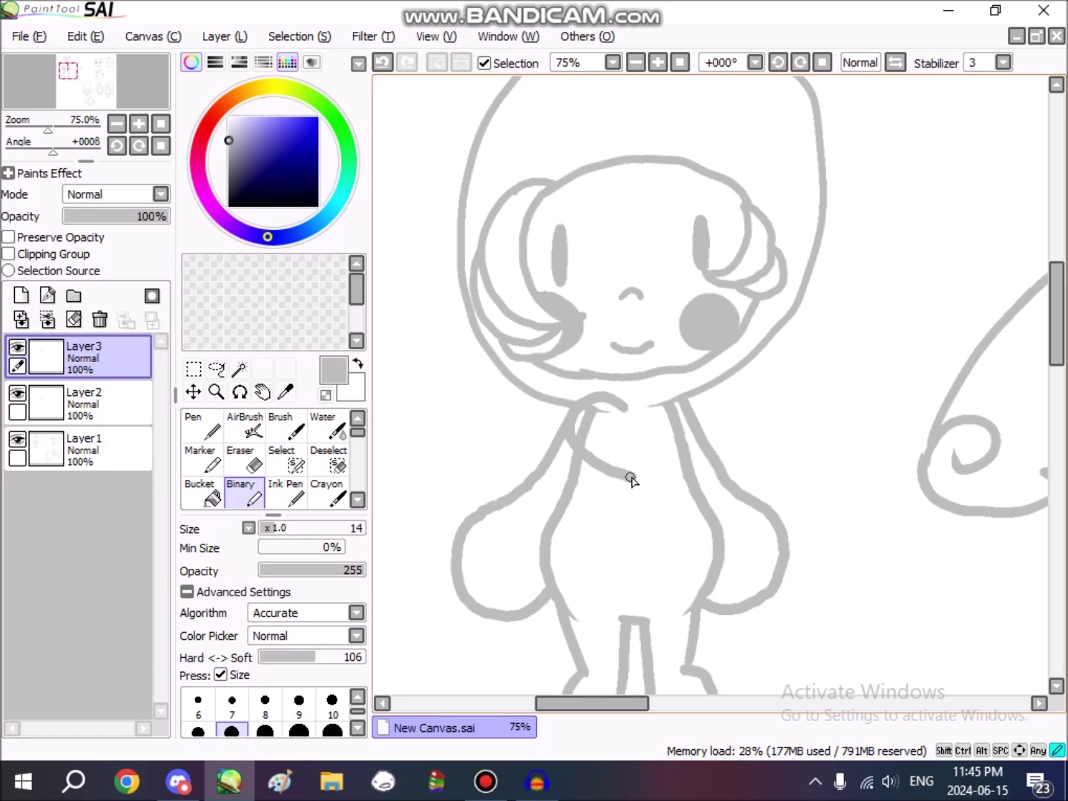
left_click_drag(631, 478, 662, 432)
left_click(381, 65)
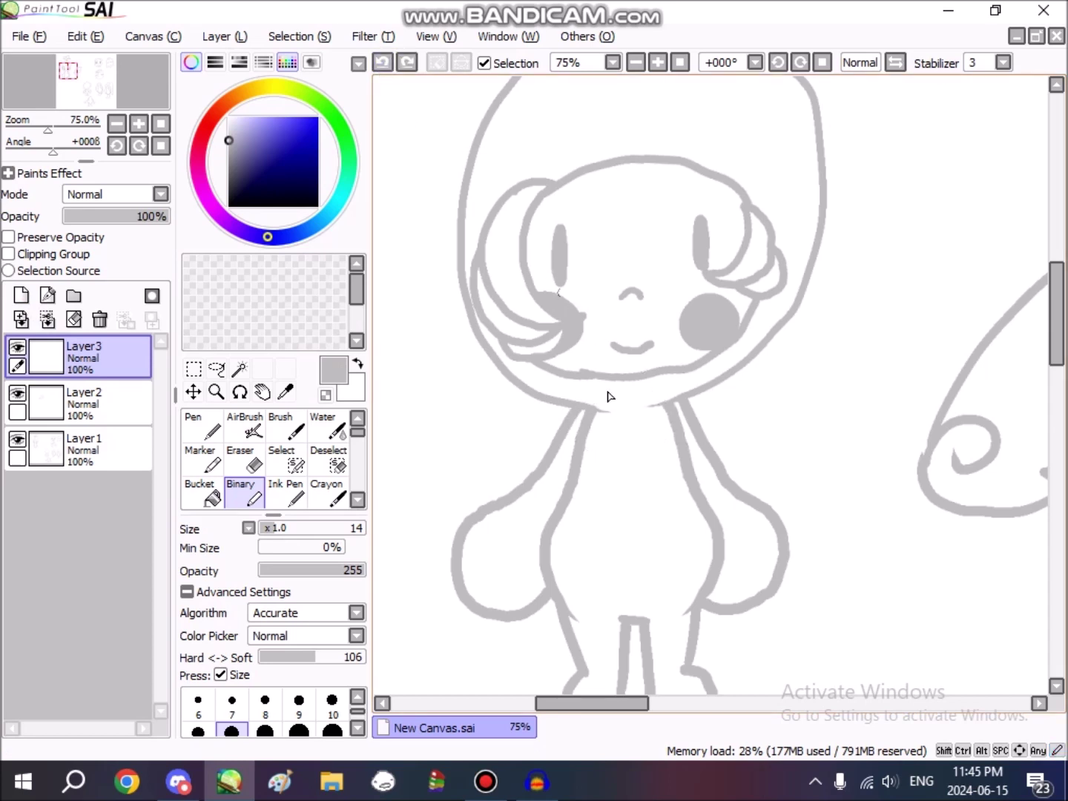
left_click_drag(626, 410, 584, 394)
mouse_move(605, 471)
left_mouse_down()
mouse_move(628, 484)
mouse_move(652, 464)
left_mouse_up()
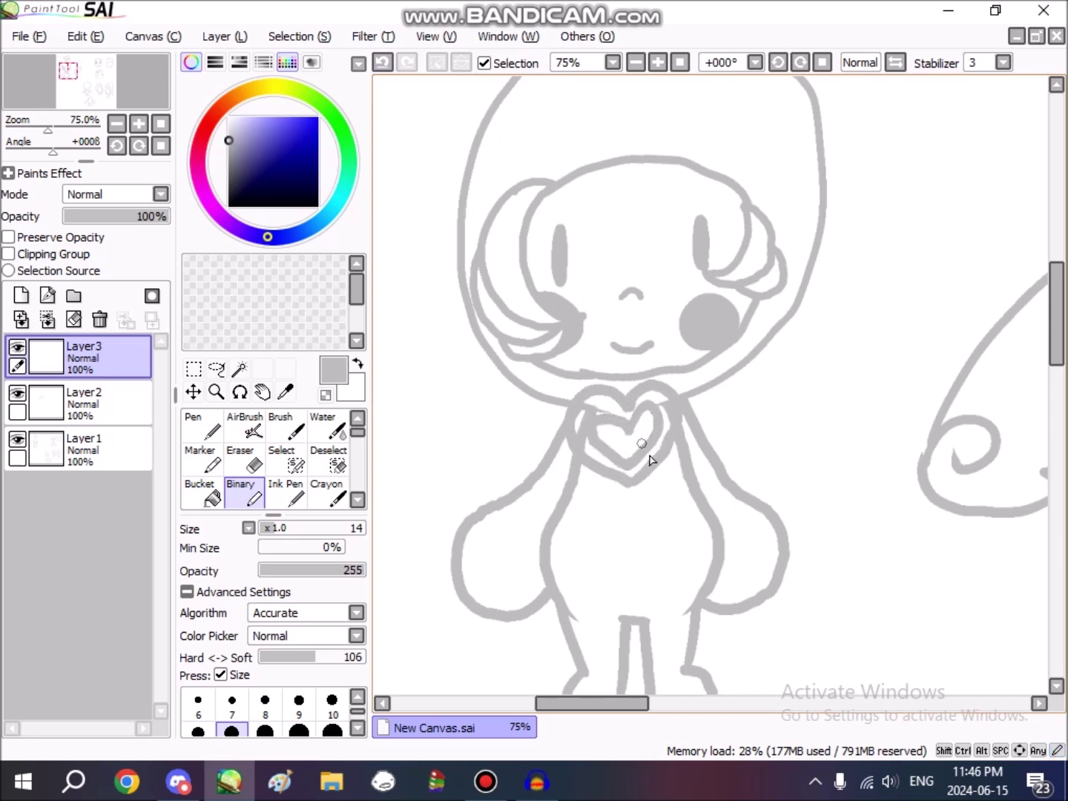
Step: Select the double heart on Layer3, shrink it with Transform so it fits between the character's shoulders, and apply it
key("m")
left_click_drag(531, 336, 741, 543)
left_click(187, 587)
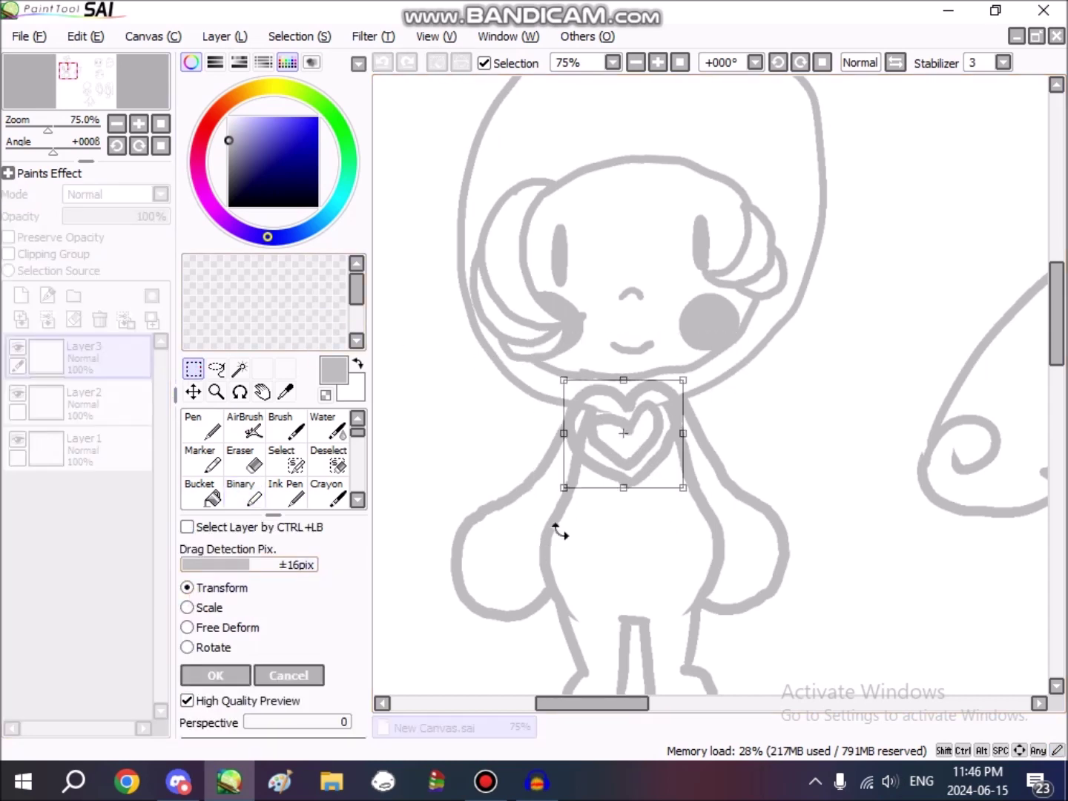
left_click_drag(684, 489, 644, 436)
left_click(247, 678)
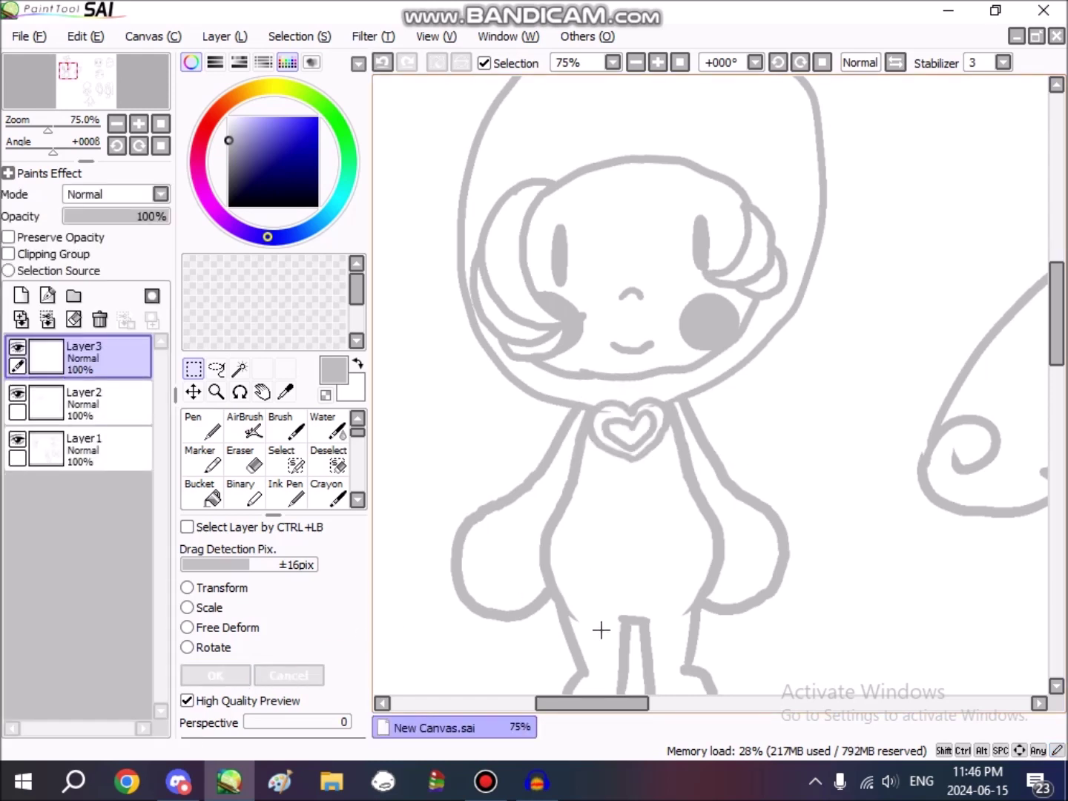
Step: On Layer2, lasso the wing drawing and move it beside the character's shoulder
left_click(104, 414)
left_click_drag(620, 704, 673, 704)
left_click_drag(777, 194, 946, 290)
left_click(763, 412)
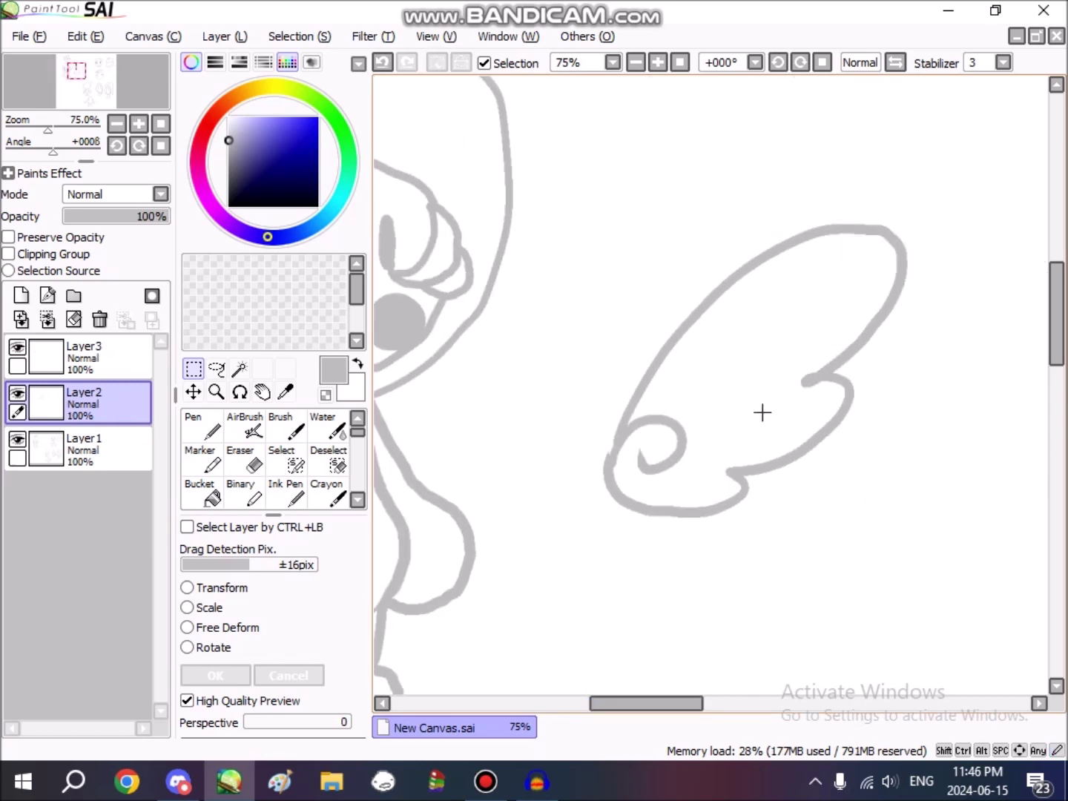
left_click(218, 369)
mouse_move(601, 364)
left_mouse_down()
mouse_move(901, 190)
mouse_move(768, 564)
left_mouse_up()
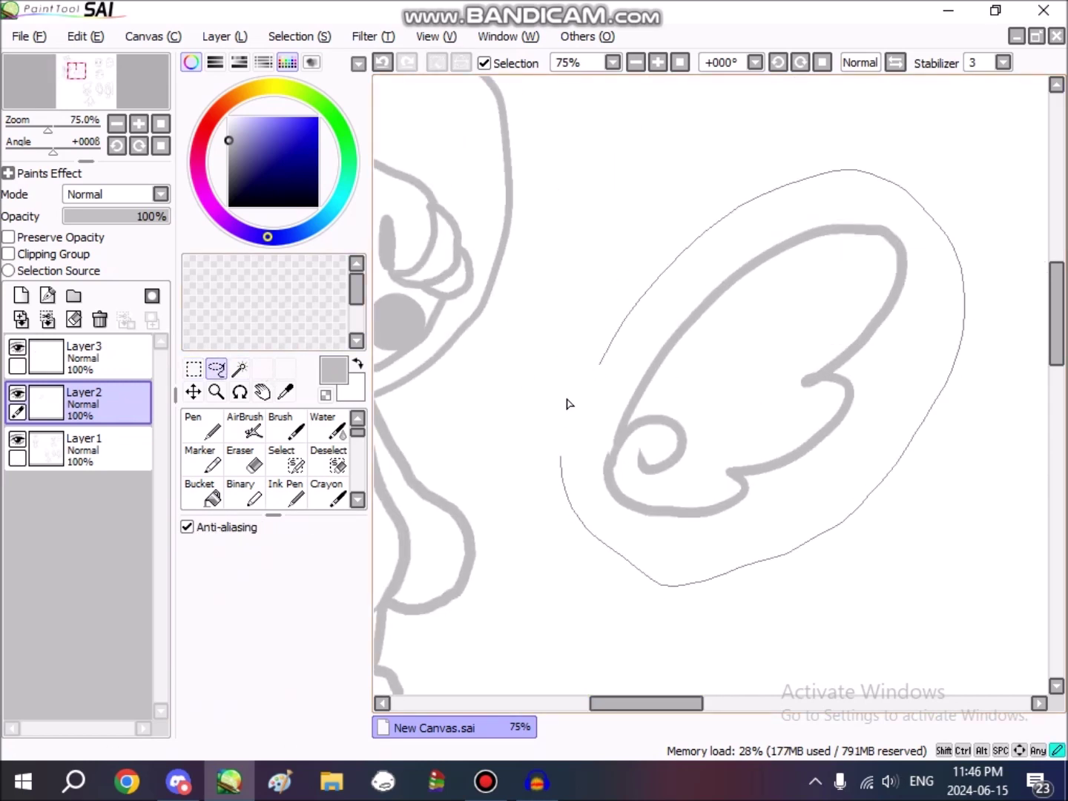
left_click_drag(569, 403, 598, 371)
mouse_move(753, 410)
left_mouse_down()
mouse_move(563, 431)
mouse_move(537, 418)
left_mouse_up()
left_click_drag(631, 704, 597, 704)
Step: Undo the deselection of the wing and move it closer in, overlapping the character's cheek and shoulder
key("ctrl+d")
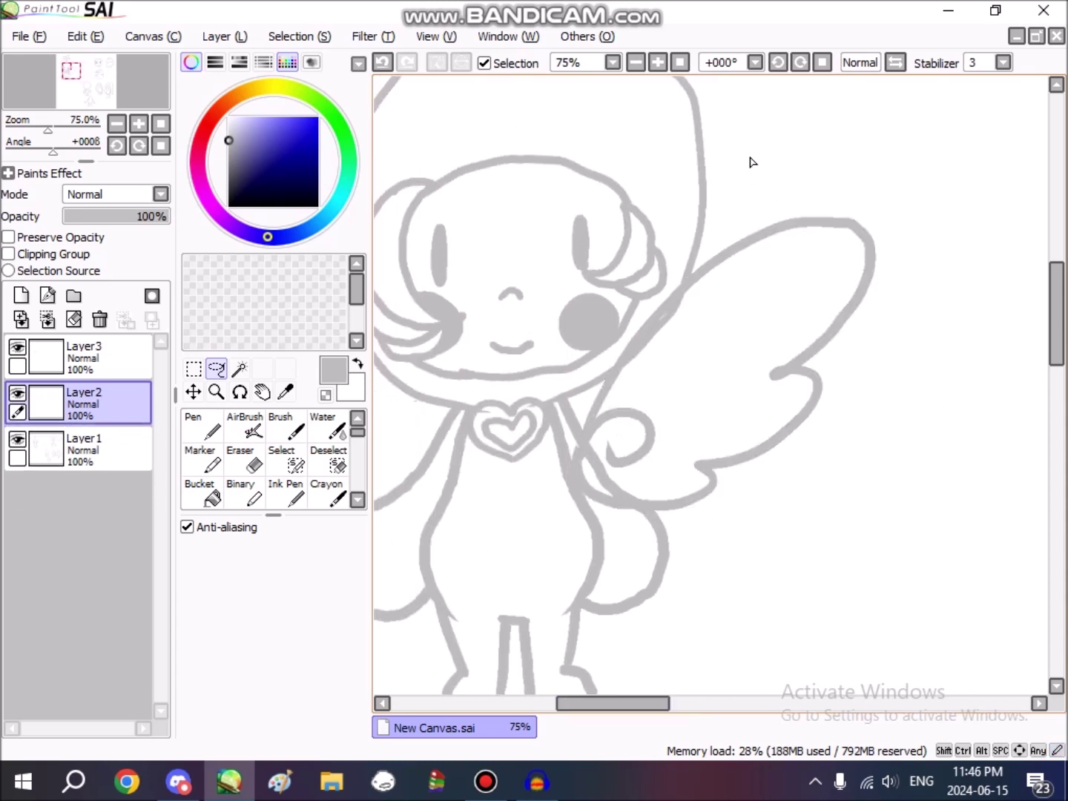
key("ctrl+z")
left_click(382, 63)
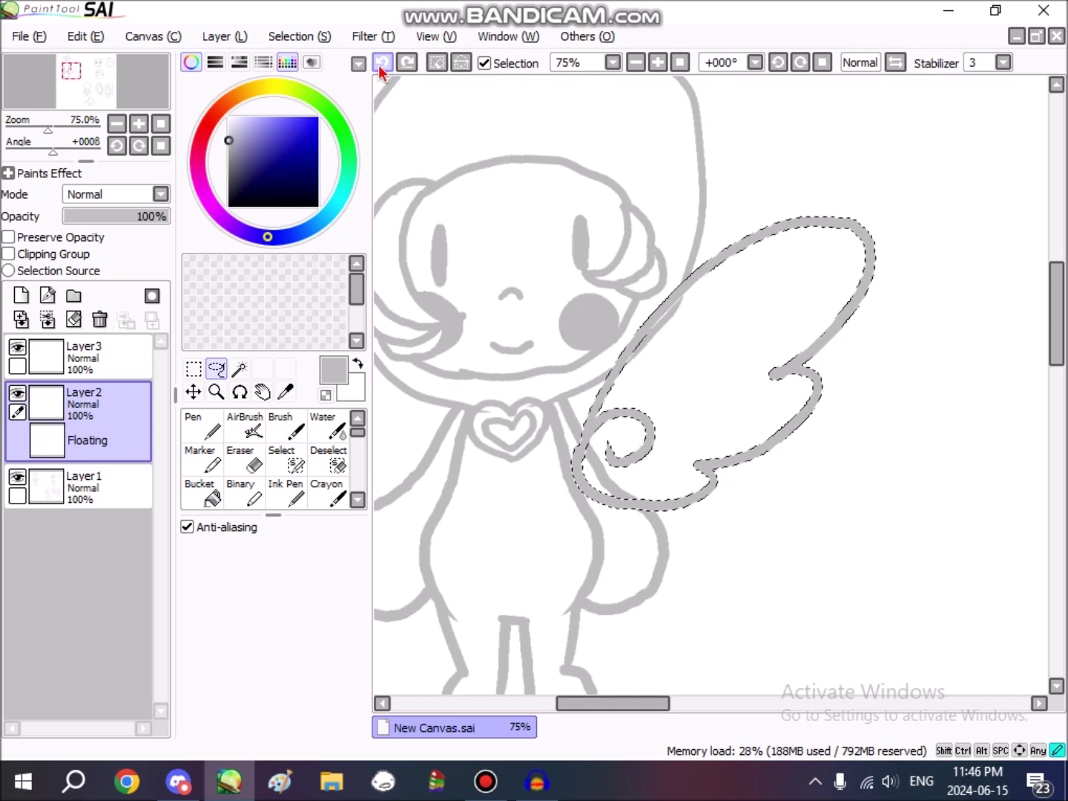
left_click_drag(611, 436, 568, 418)
key("ctrl")
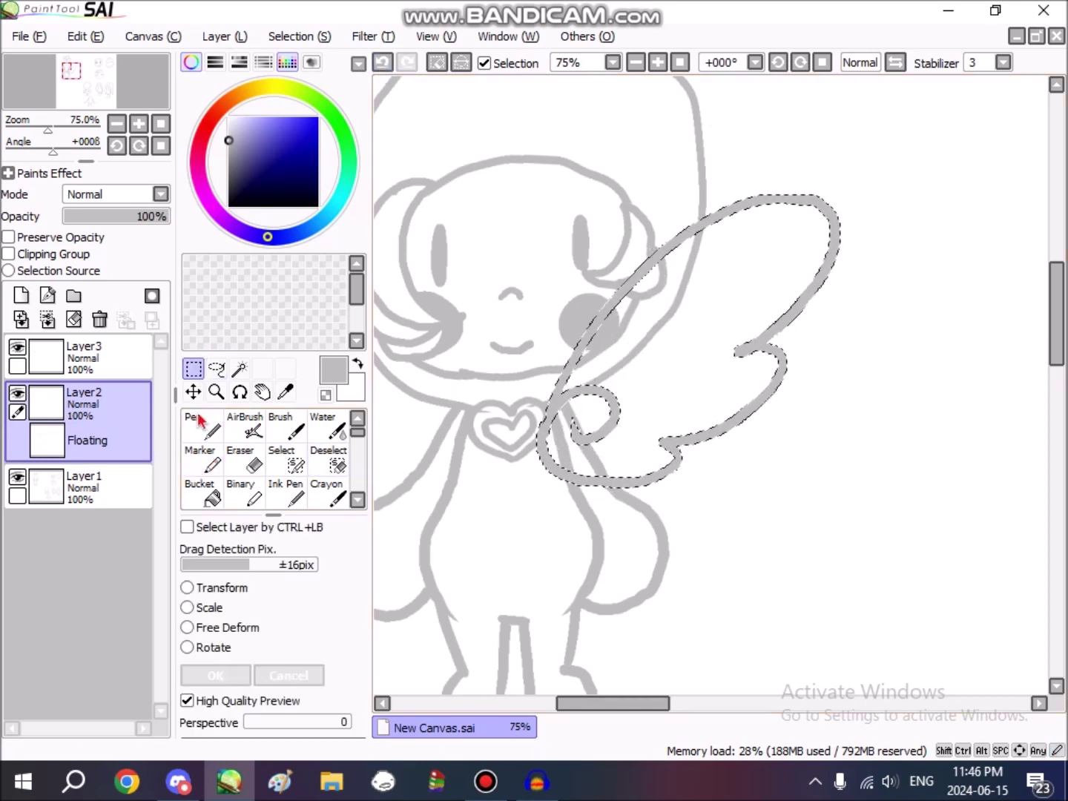
Step: Shrink the wing with Transform, tilt it clockwise, place its base over the character's chest, and apply it
left_click(188, 587)
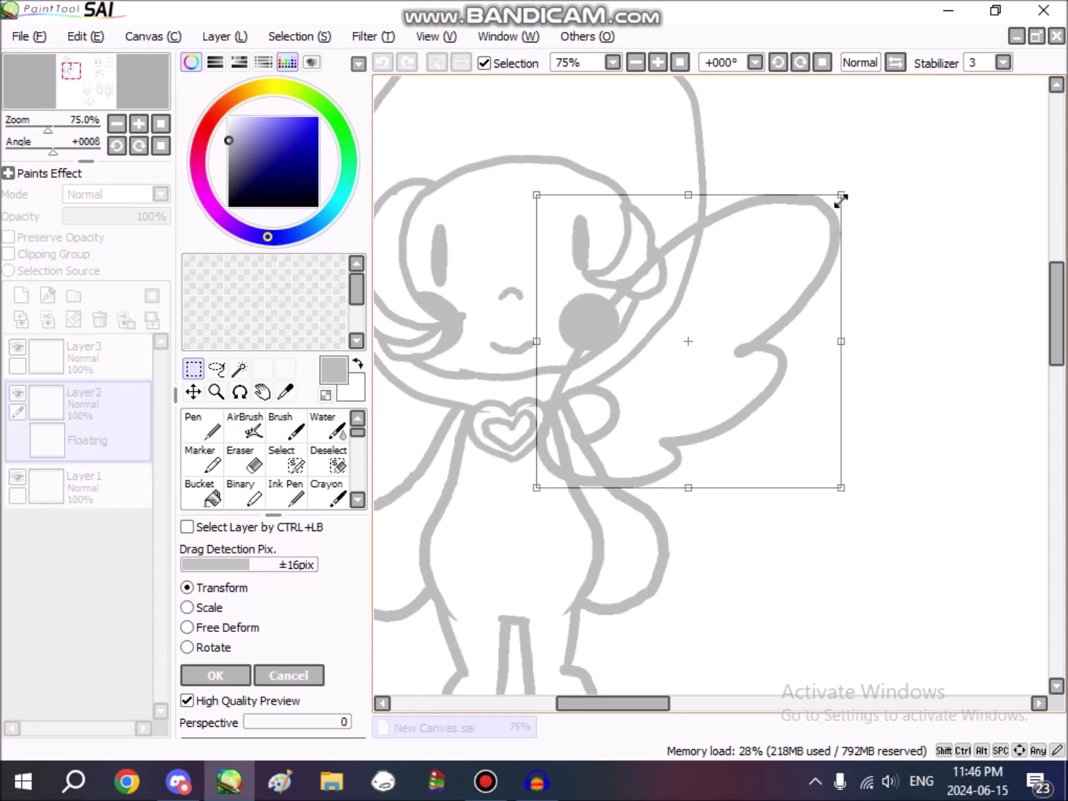
left_click_drag(841, 197, 699, 275)
mouse_move(644, 410)
left_mouse_down()
mouse_move(615, 422)
mouse_move(632, 398)
left_mouse_up()
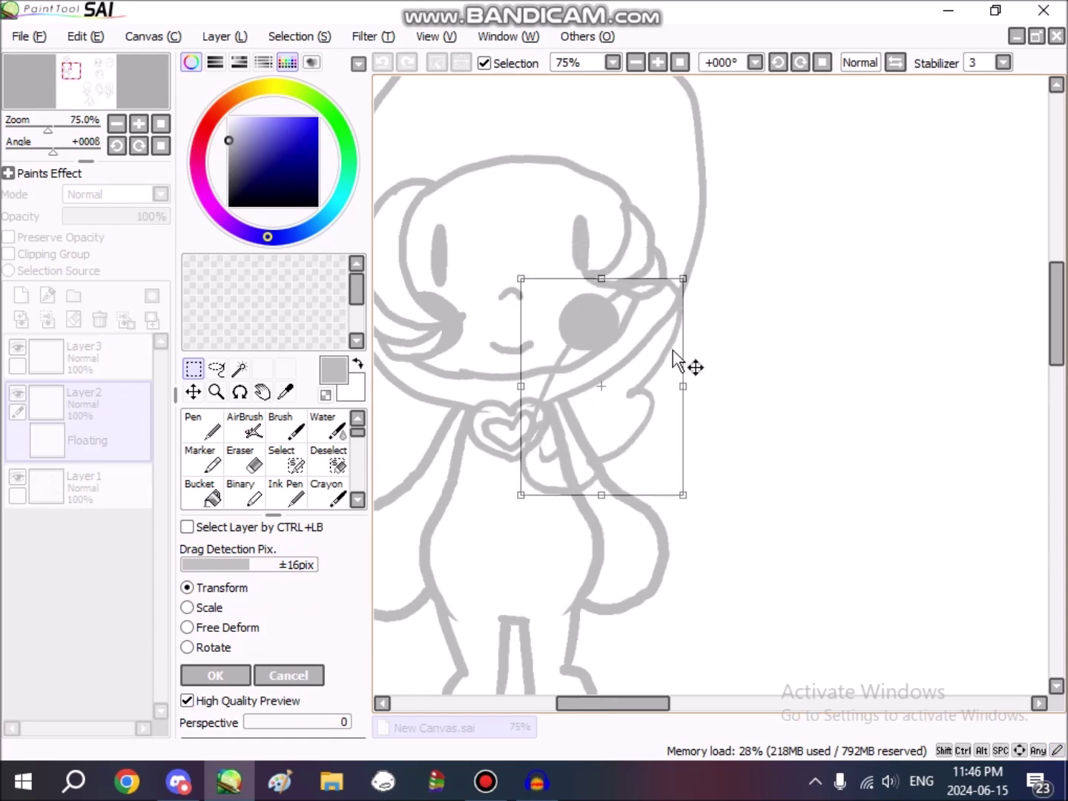
left_click_drag(705, 279, 718, 310)
left_click_drag(618, 414, 625, 428)
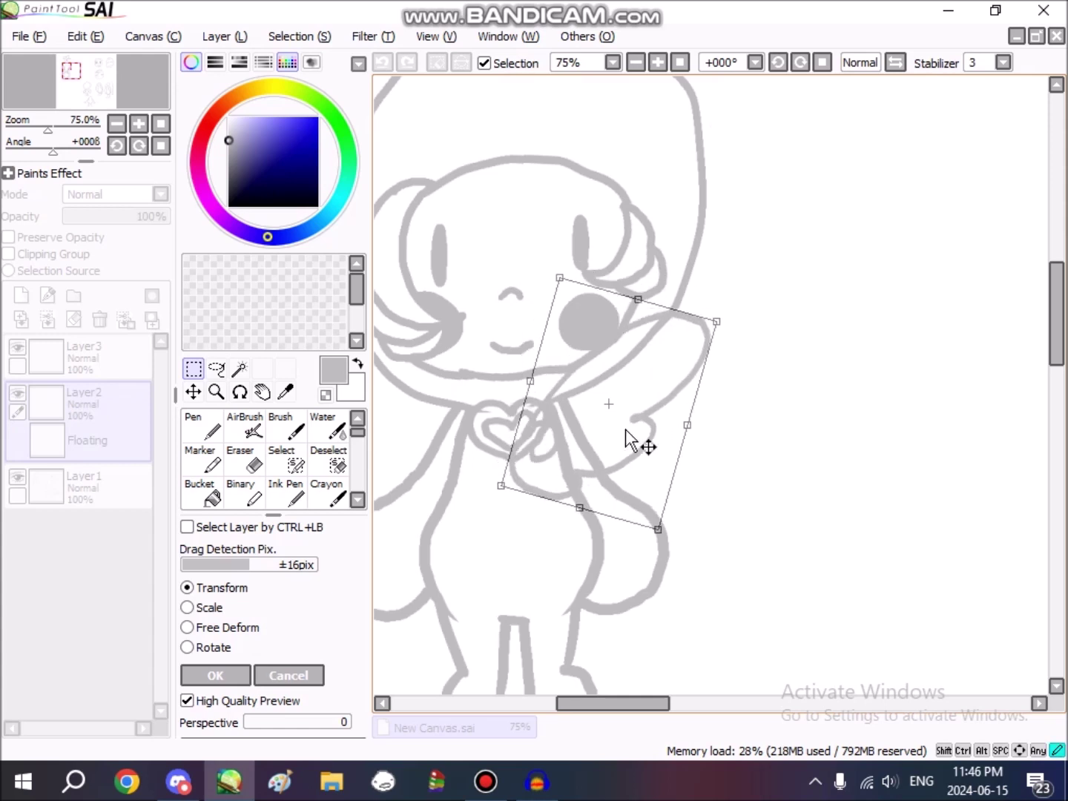
left_click(216, 674)
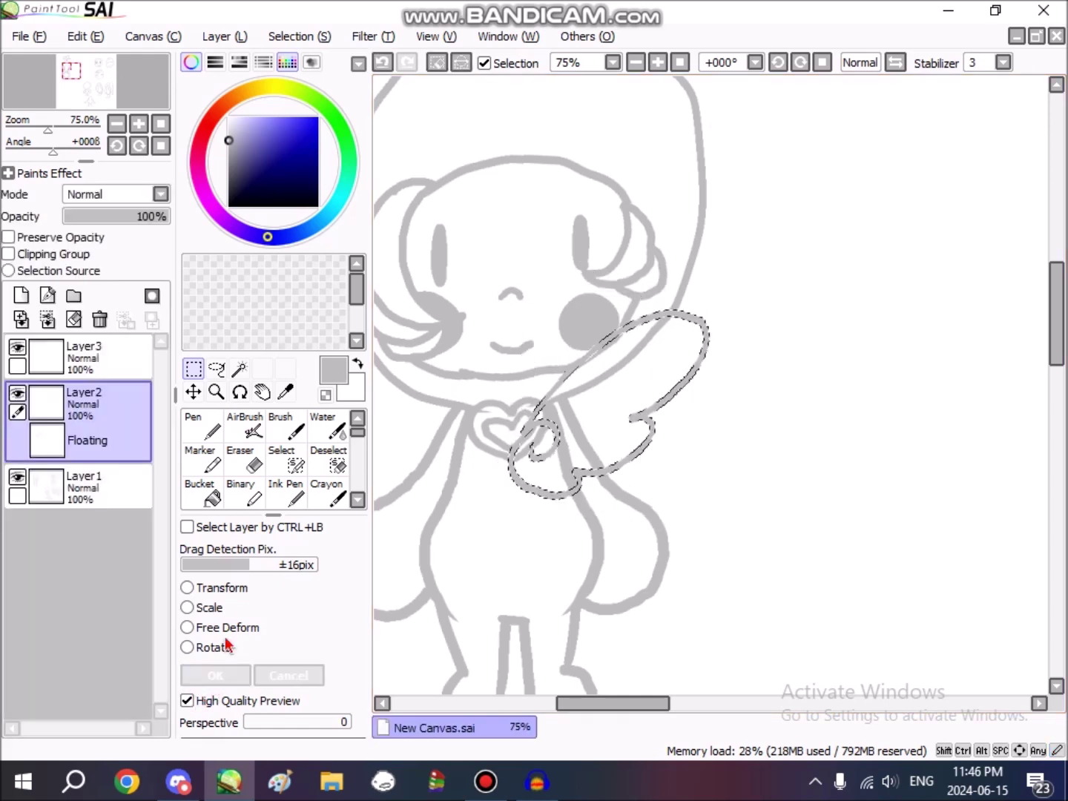
Step: Copy the wing, paste it as a new layer, and move the copy toward the character's opposite shoulder
left_click(87, 38)
left_click(104, 131)
left_click(85, 37)
left_click(96, 150)
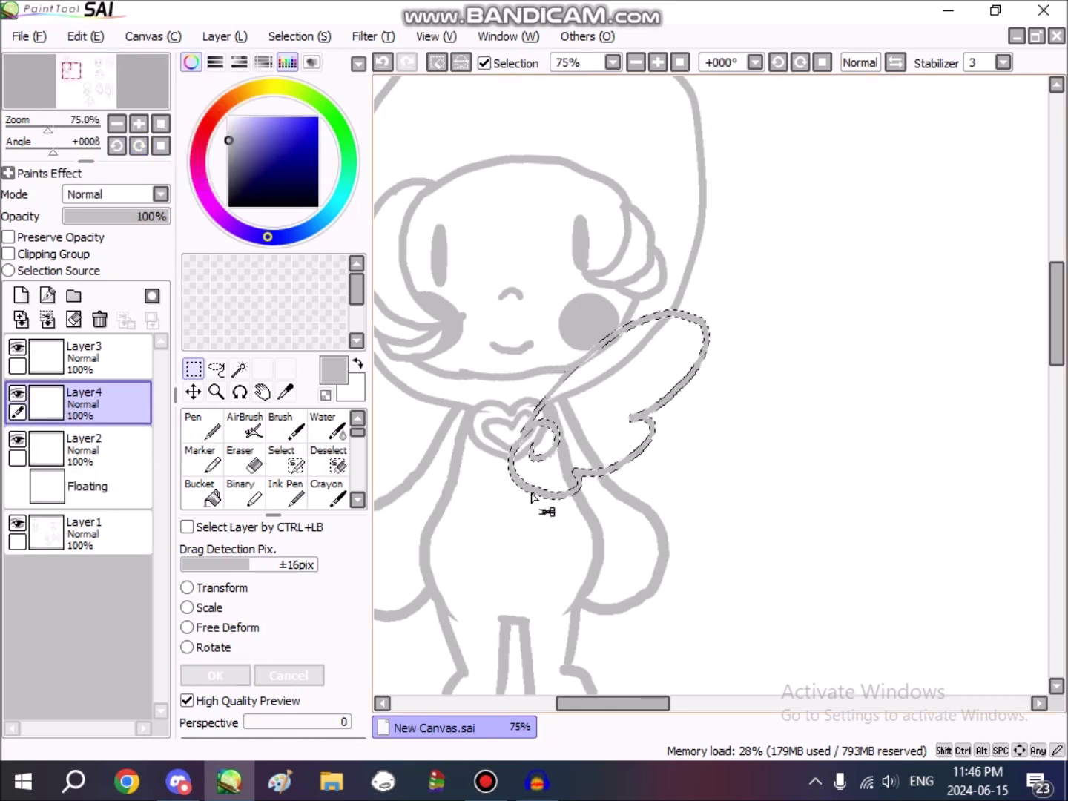
left_click_drag(587, 704, 543, 703)
left_click_drag(693, 453, 423, 448)
Step: Mirror the copied wing horizontally with Transform, align it opposite the original wing, apply it, and deselect
left_click(187, 588)
left_click_drag(424, 411, 818, 415)
left_click_drag(713, 446, 642, 451)
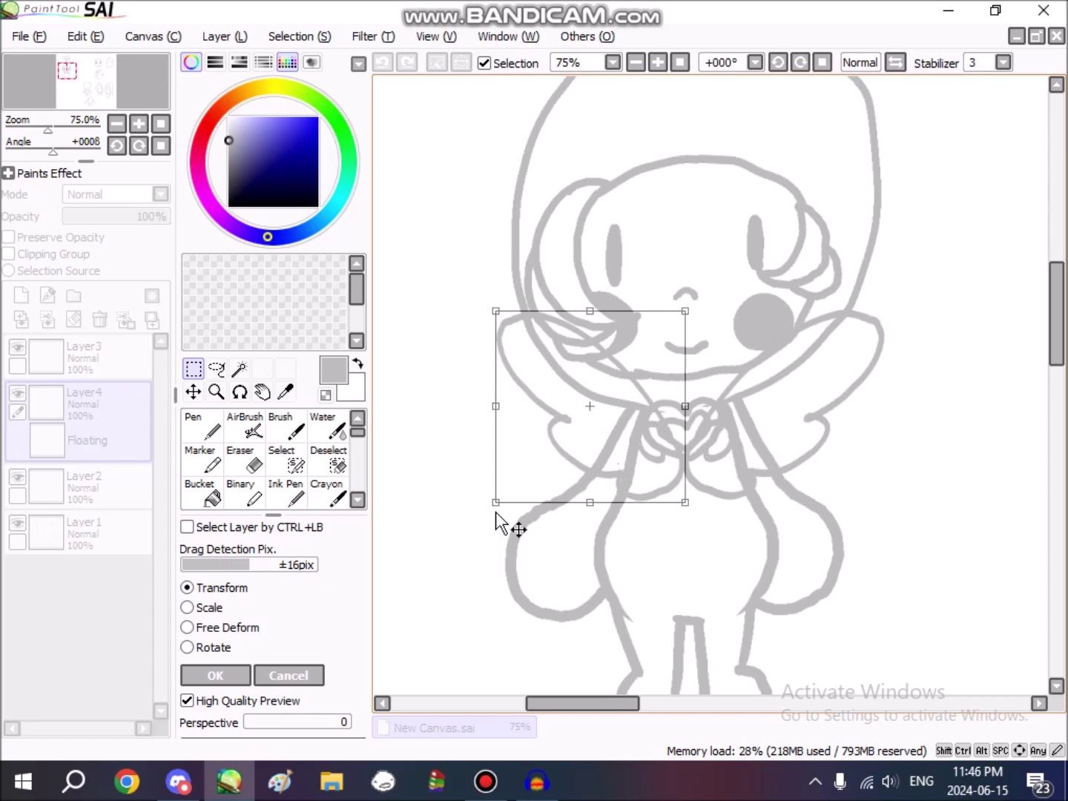
left_click(218, 675)
left_click(511, 534)
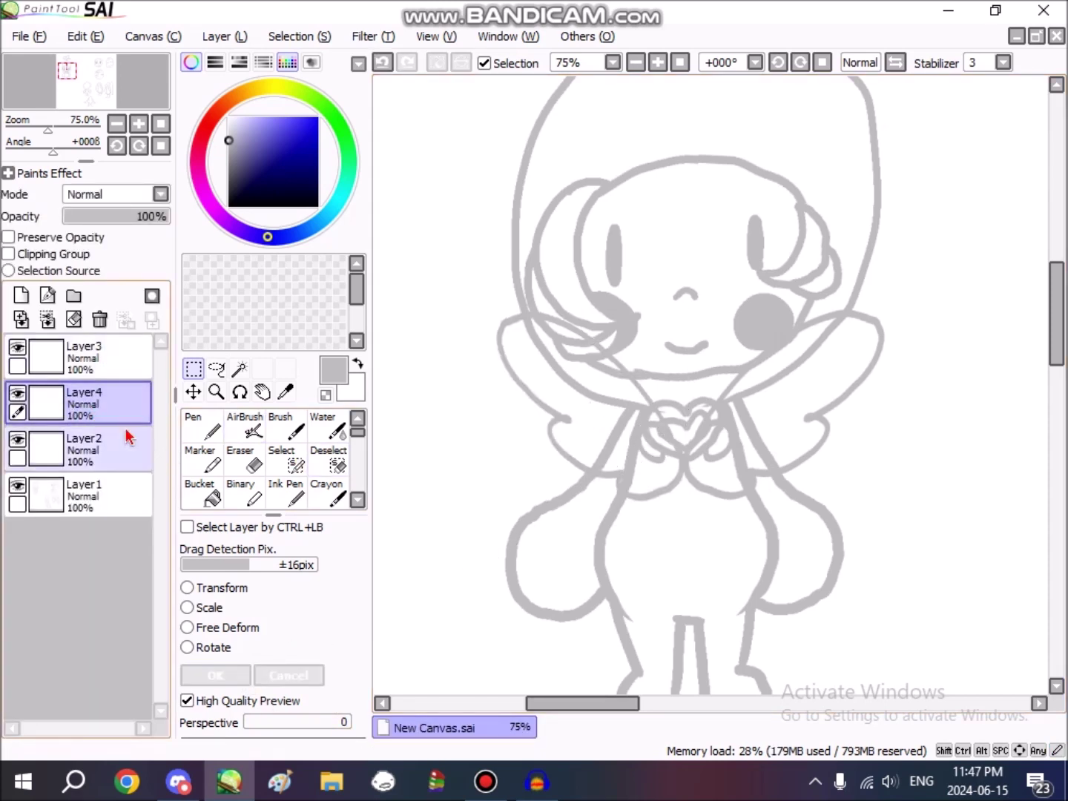
Step: Merge the mirrored wing down into Layer2 and erase the wing lines overlapping the head, heart and body
left_click(45, 322)
left_click(255, 464)
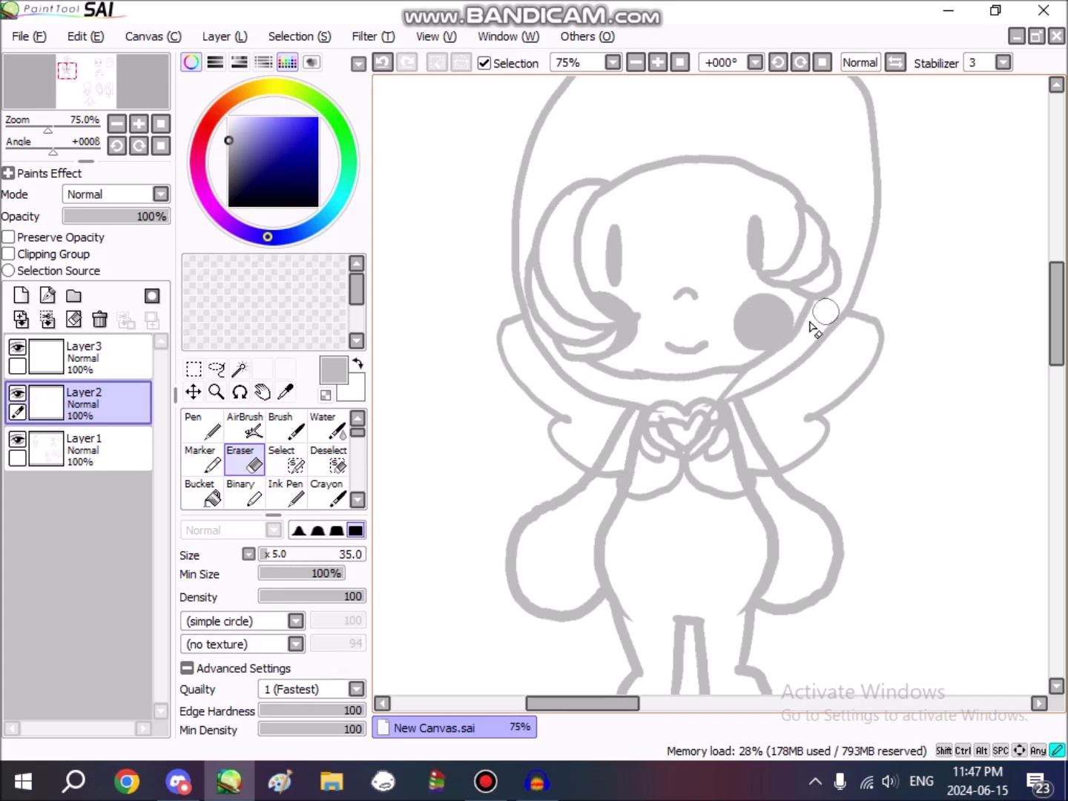
left_click_drag(698, 419, 676, 441)
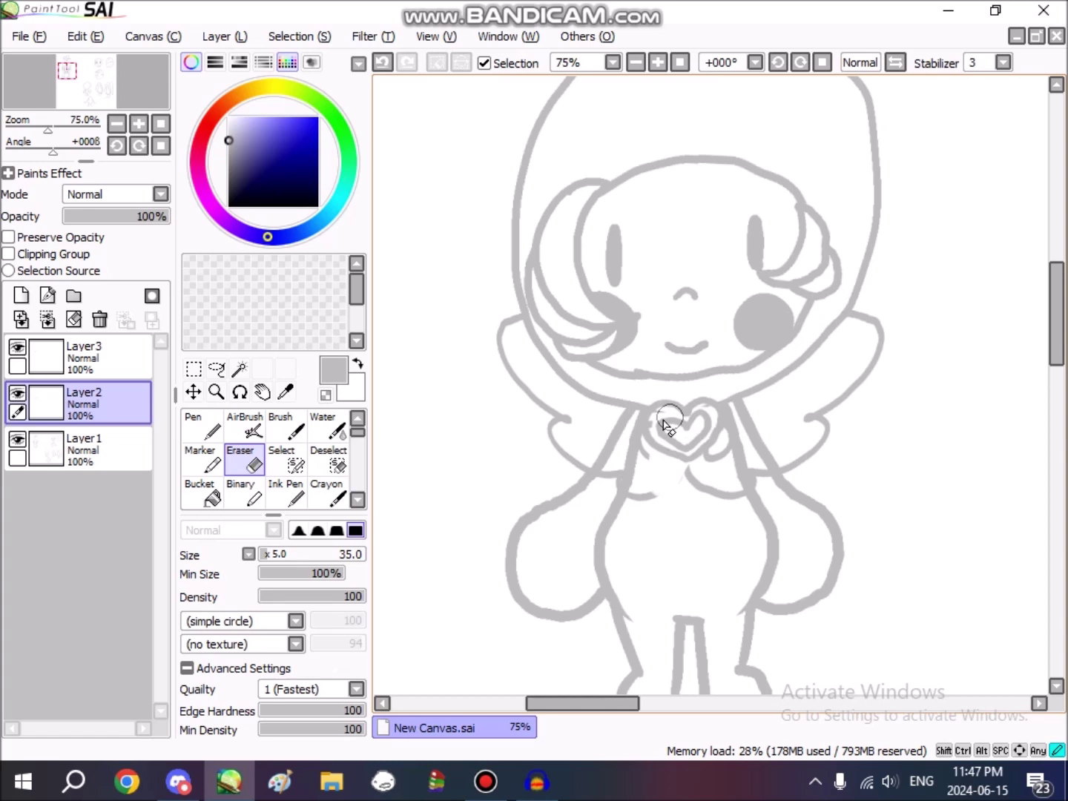
key("ctrl+z")
mouse_move(657, 426)
left_mouse_down()
mouse_move(691, 511)
mouse_move(714, 389)
mouse_move(718, 469)
mouse_move(738, 487)
left_mouse_up()
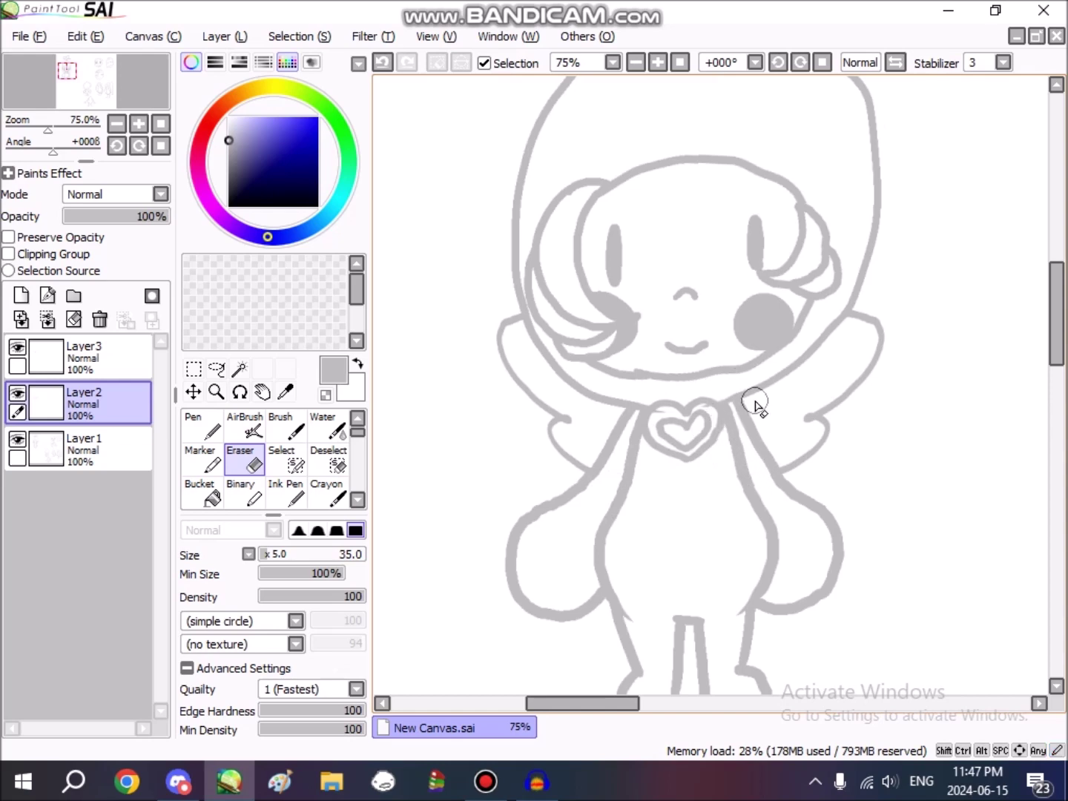
Step: On Layer1, erase the sketch lines that cross the neck heart
scroll(755, 406, "down", 2)
scroll(765, 423, "up", 4)
left_click(85, 445)
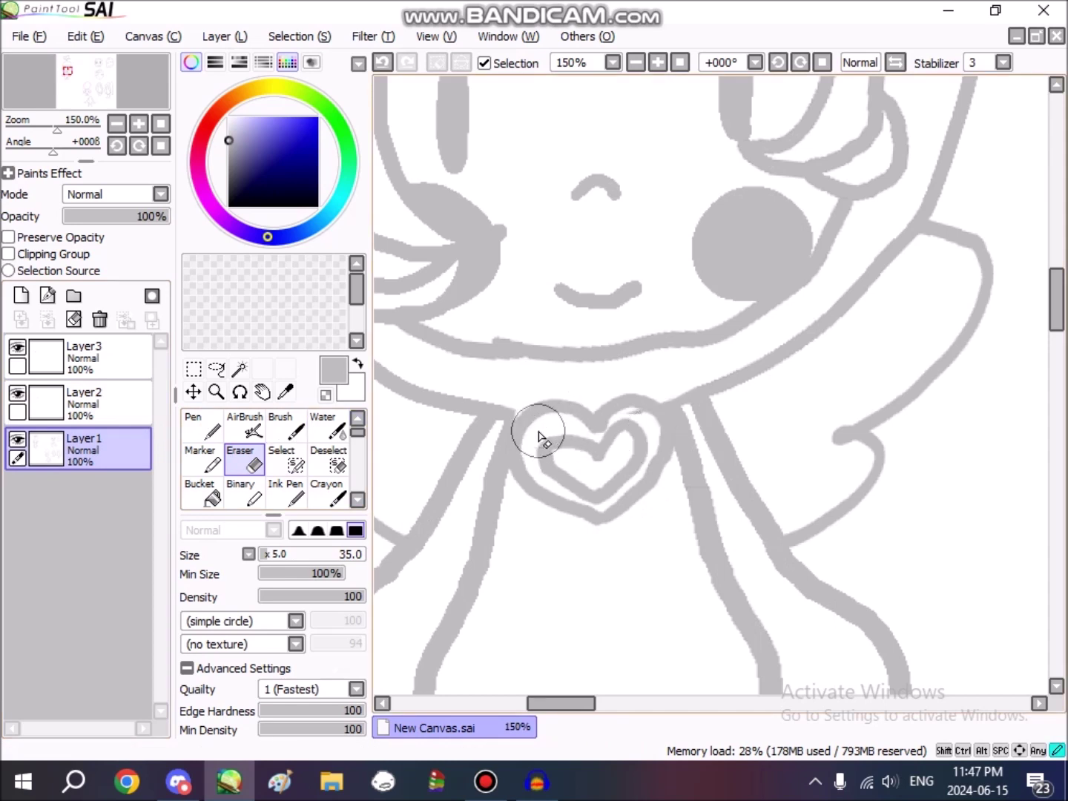
left_click(383, 64)
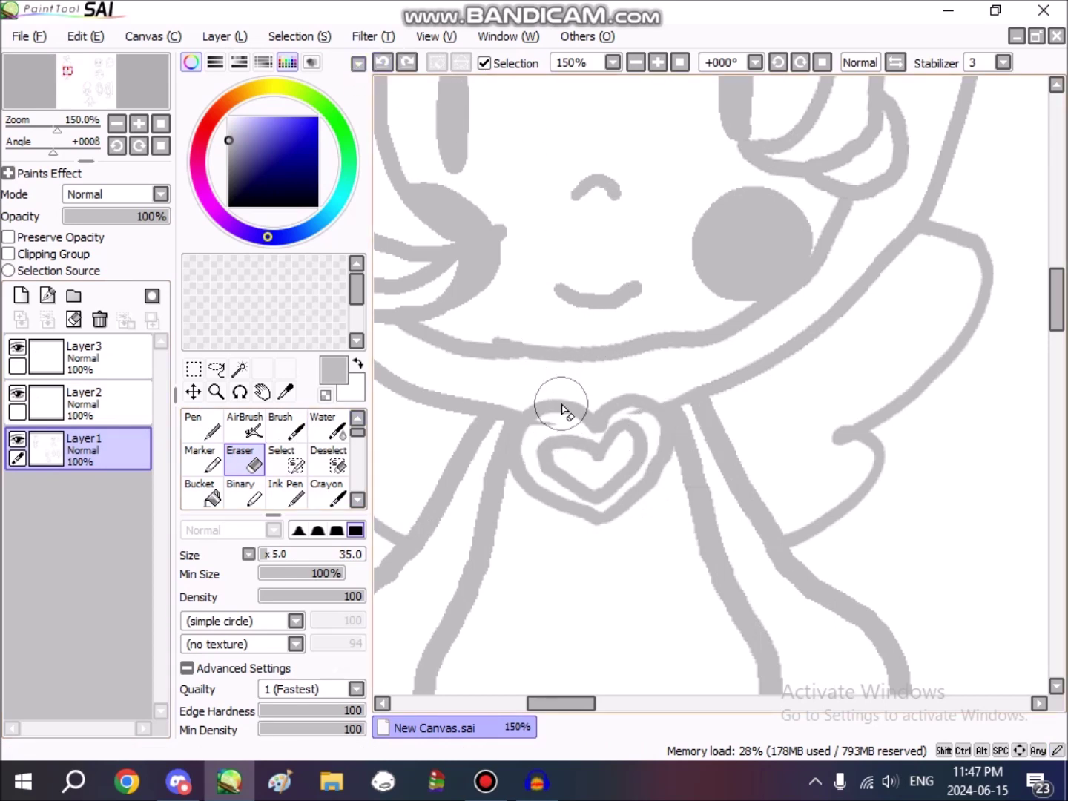
mouse_move(553, 425)
left_mouse_down()
mouse_move(635, 426)
mouse_move(636, 437)
left_mouse_up()
scroll(637, 451, "down", 3)
scroll(640, 454, "down", 1)
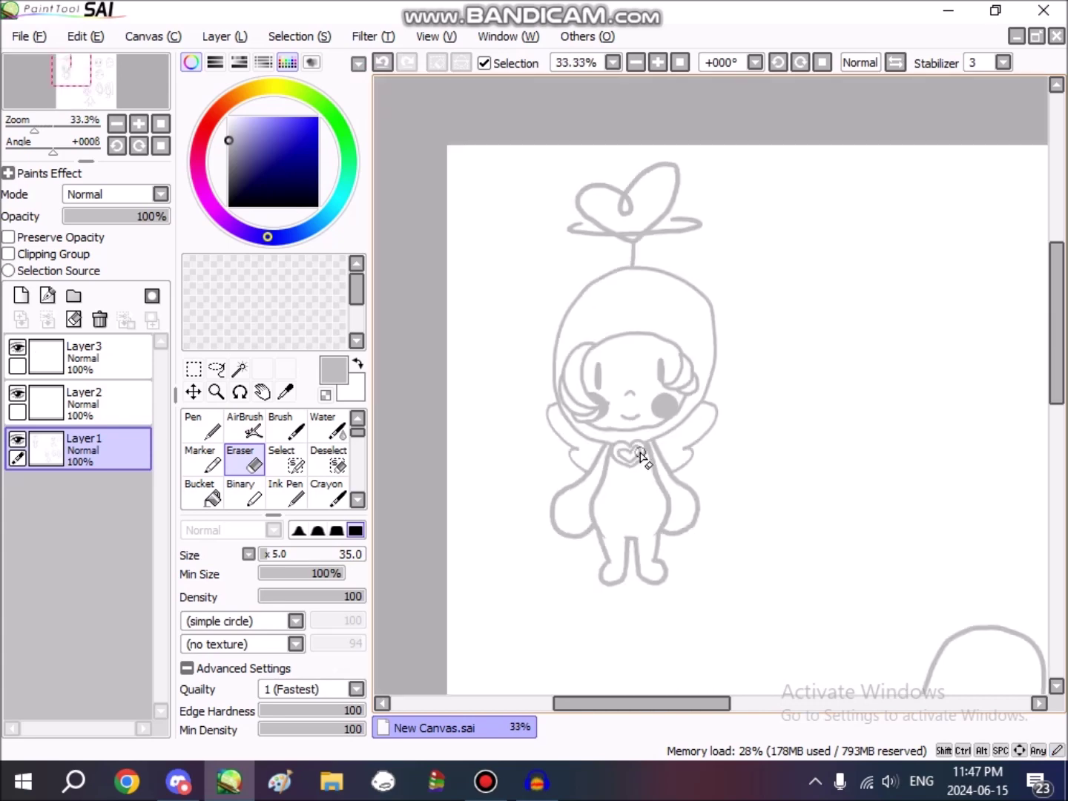
scroll(764, 600, "down", 2)
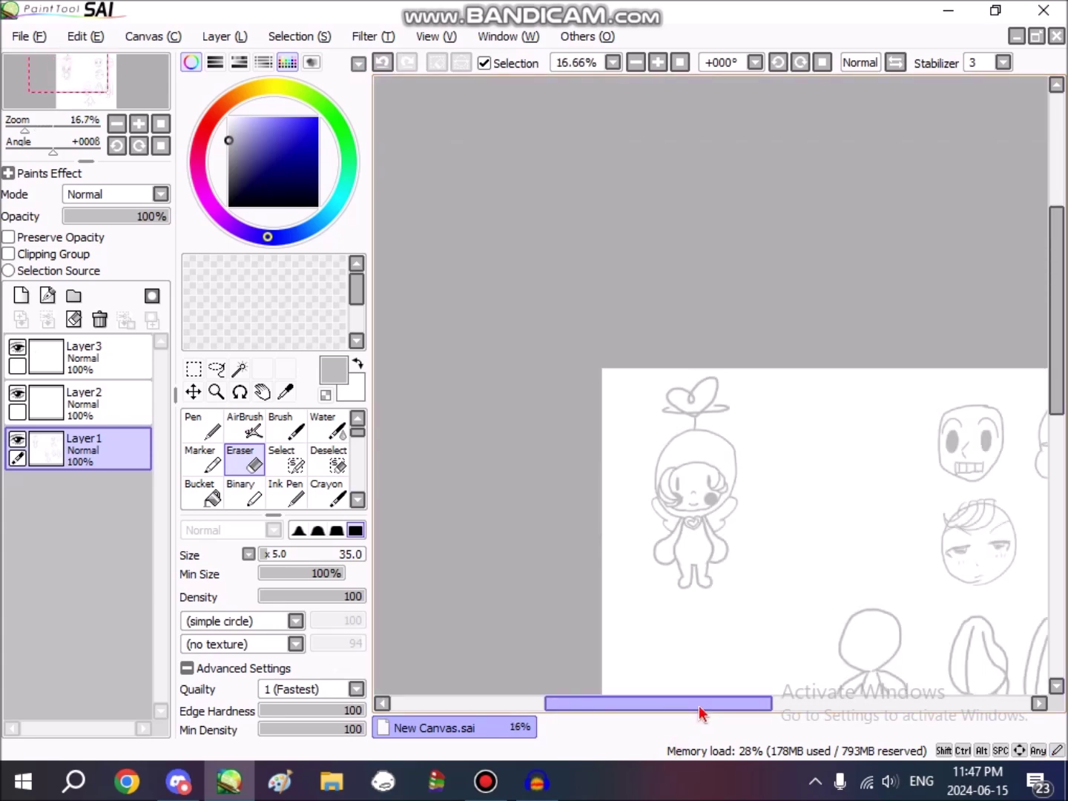
left_click_drag(698, 711, 796, 710)
left_click_drag(1058, 312, 1057, 370)
left_click_drag(694, 704, 642, 708)
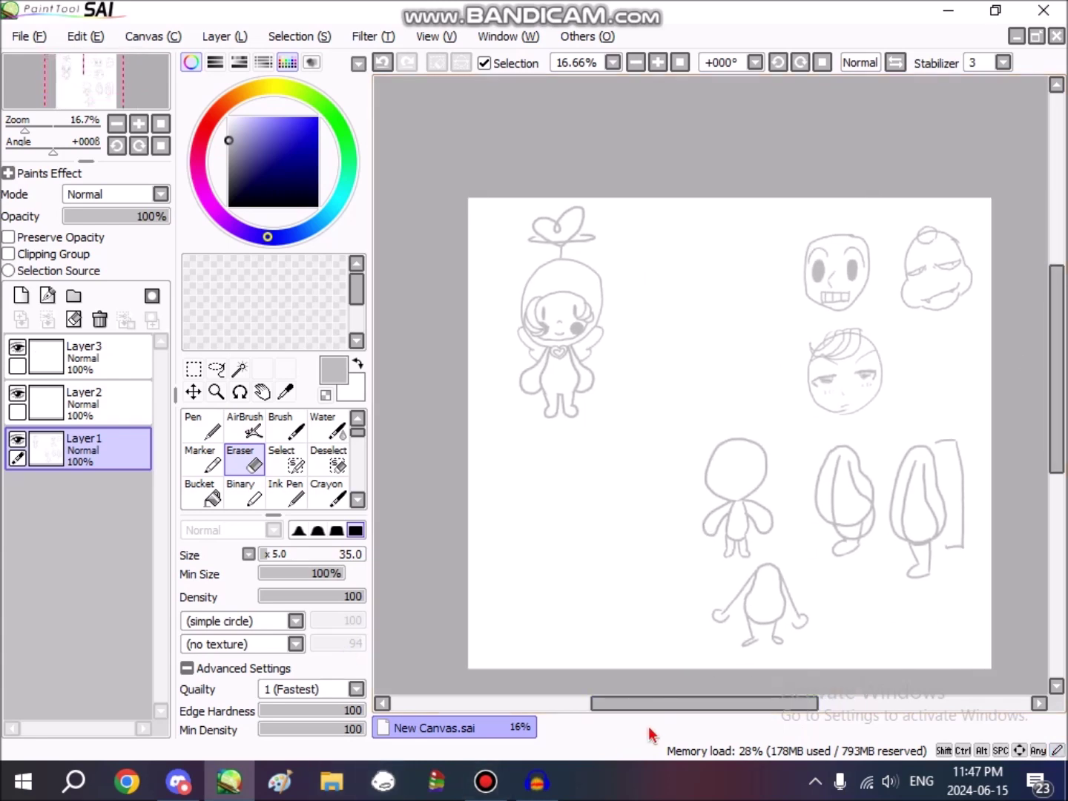
Step: Switch to Audacity, stop its audio recording, and bring up the Bandicam recorder window
mouse_move(554, 794)
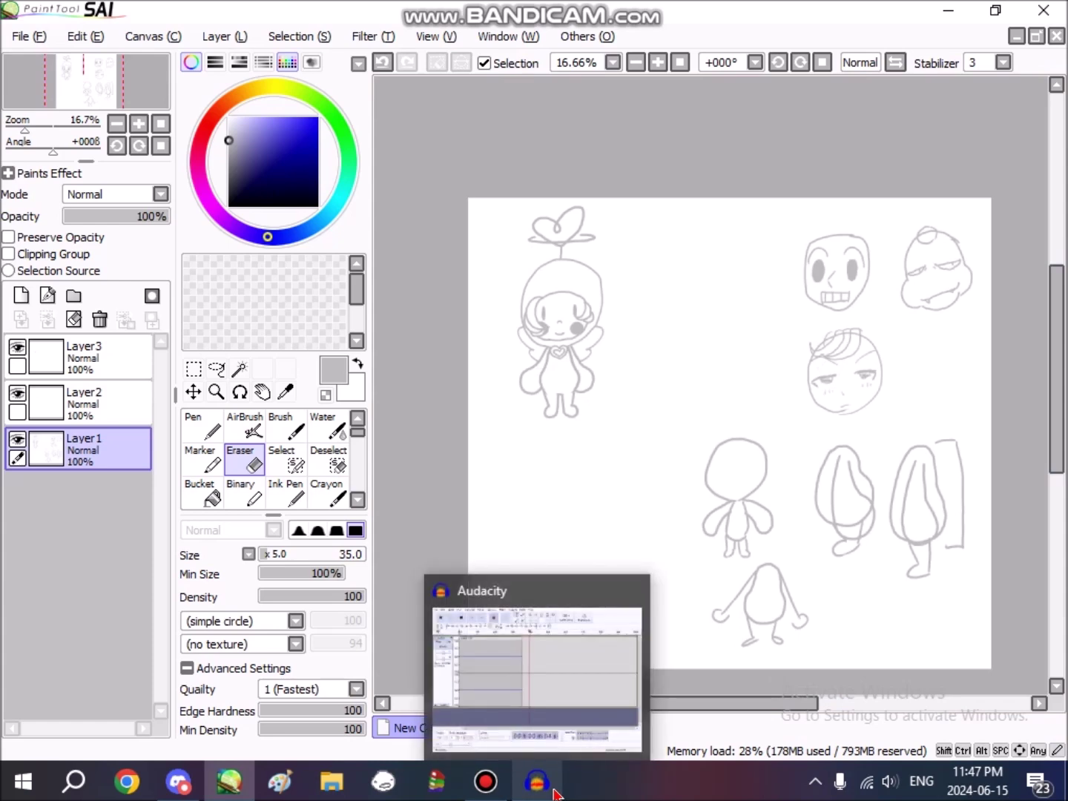
left_click(555, 794)
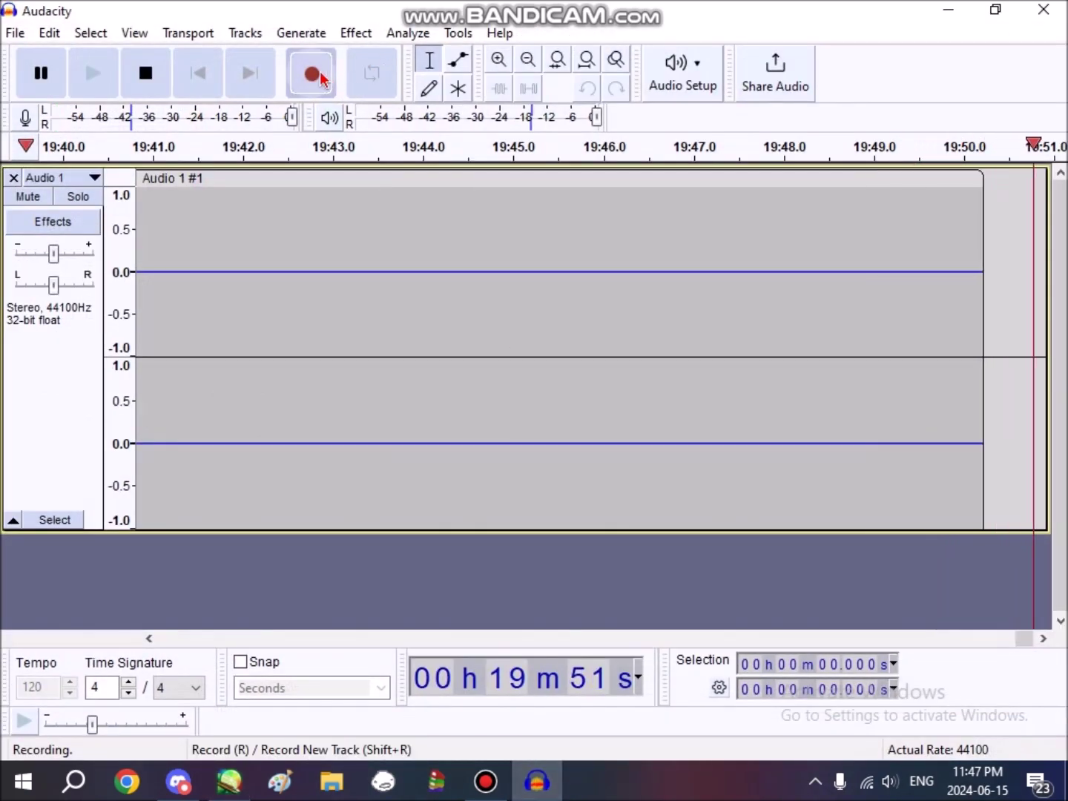
left_click(145, 73)
left_click(486, 781)
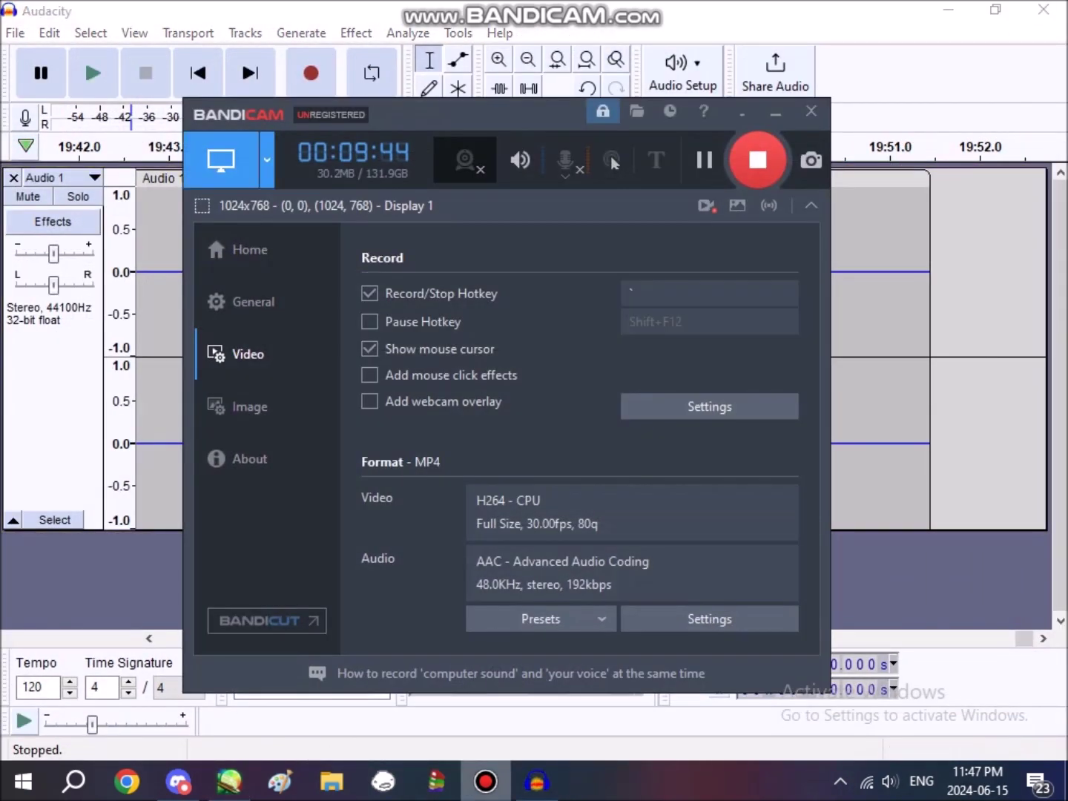